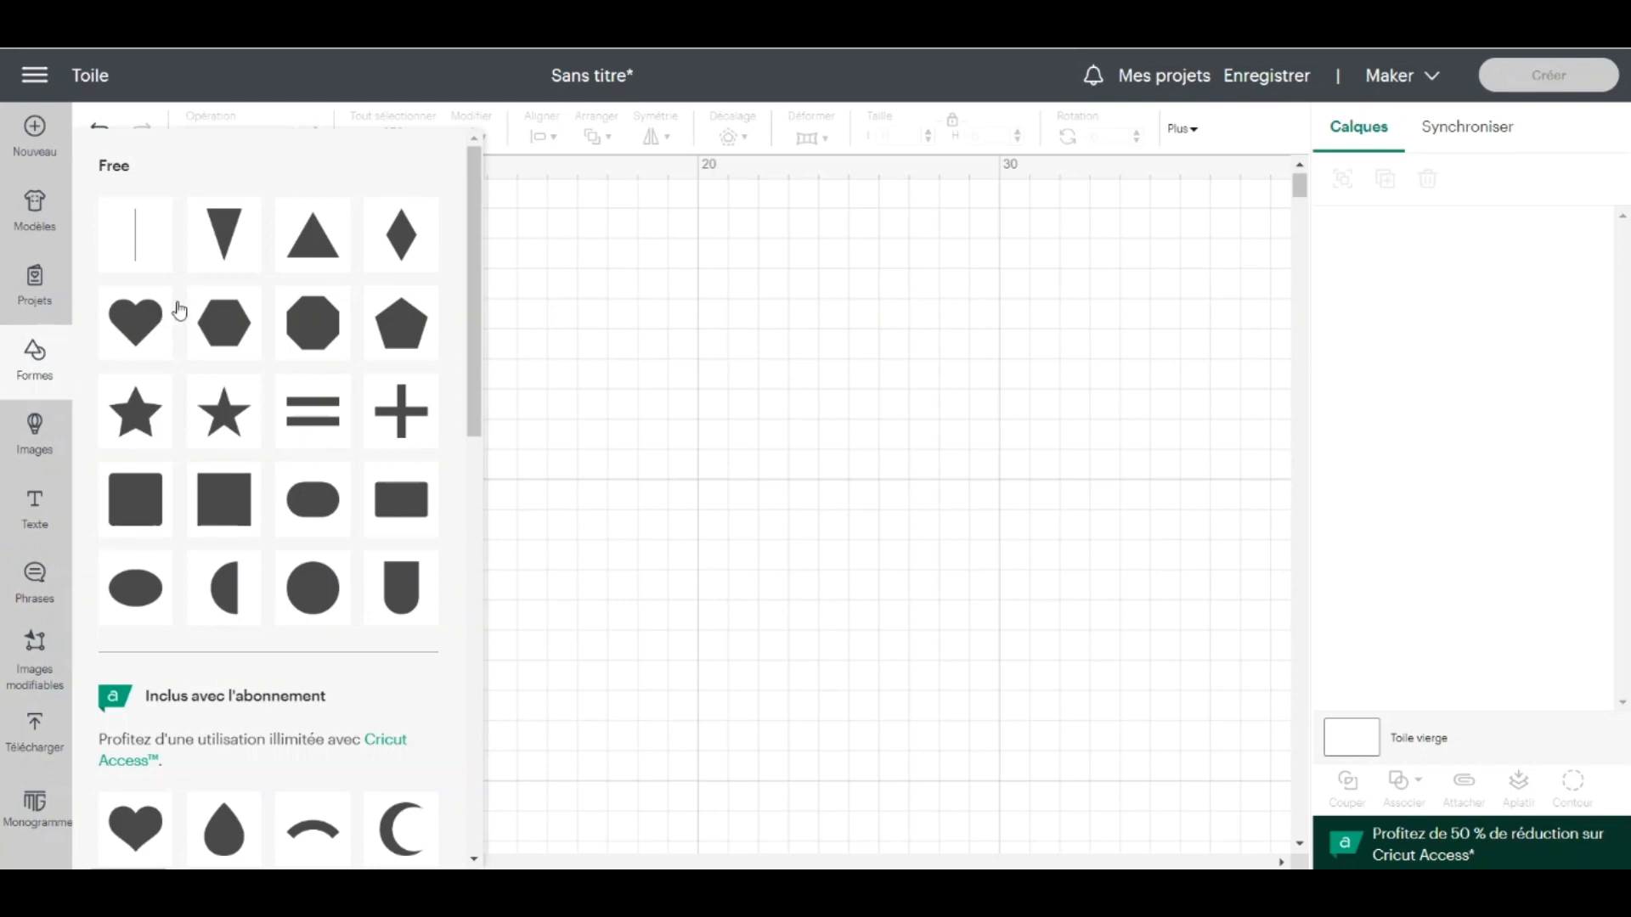
# Add a square, a circle and a half circle from the free shapes to the canvas
pyautogui.click(243, 503)
pyautogui.click(34, 357)
pyautogui.click(277, 592)
pyautogui.click(32, 378)
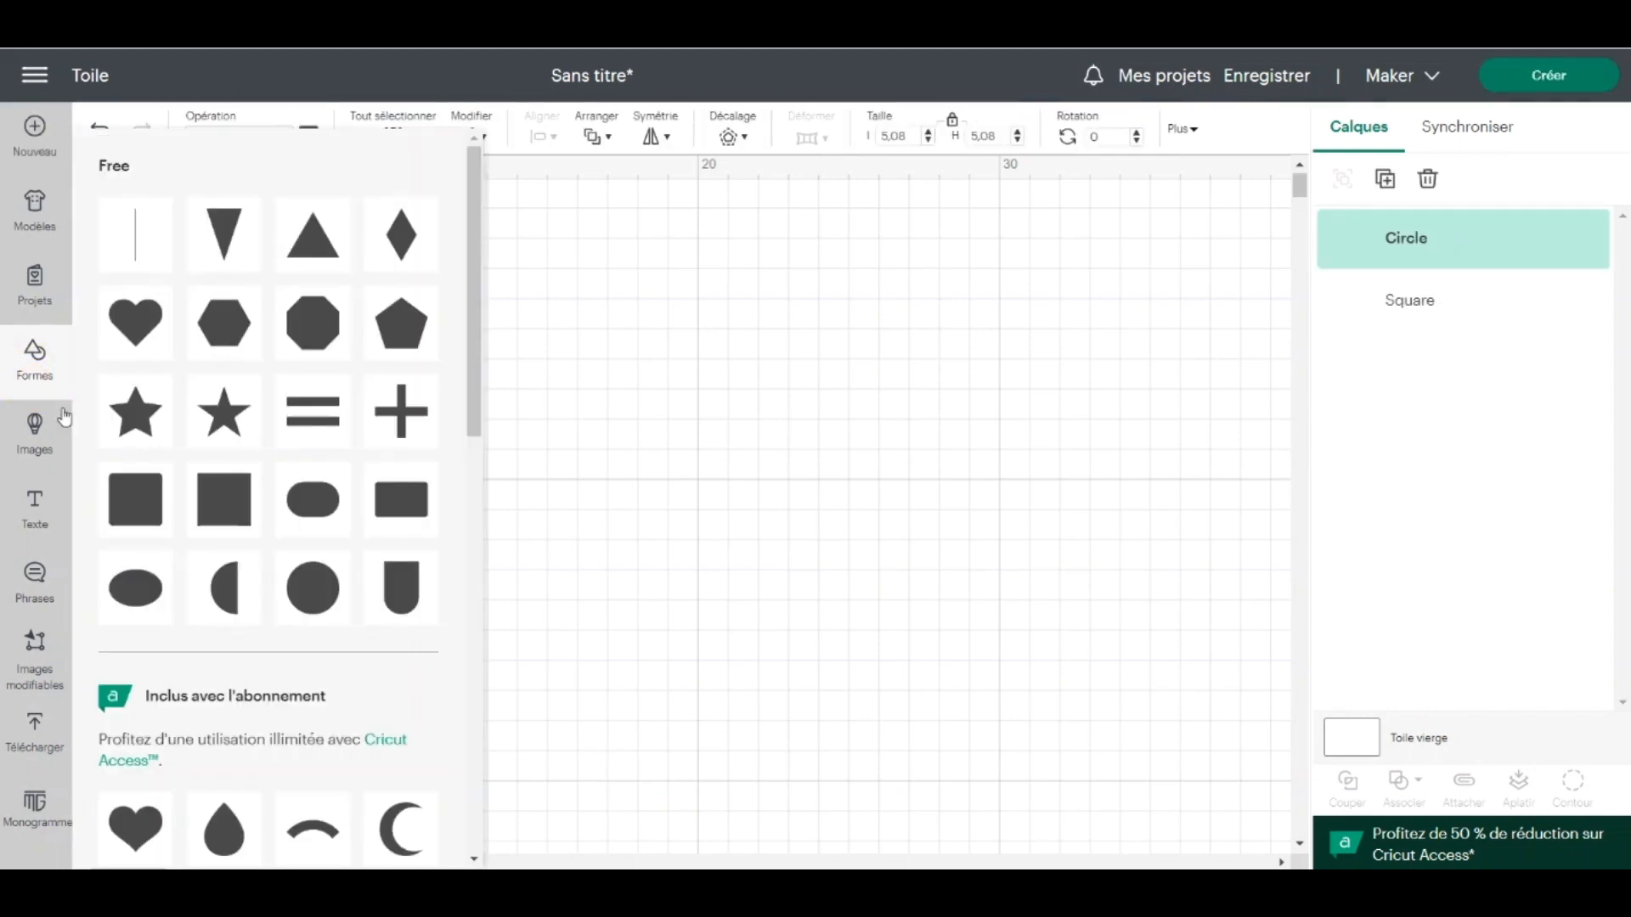
pyautogui.click(228, 604)
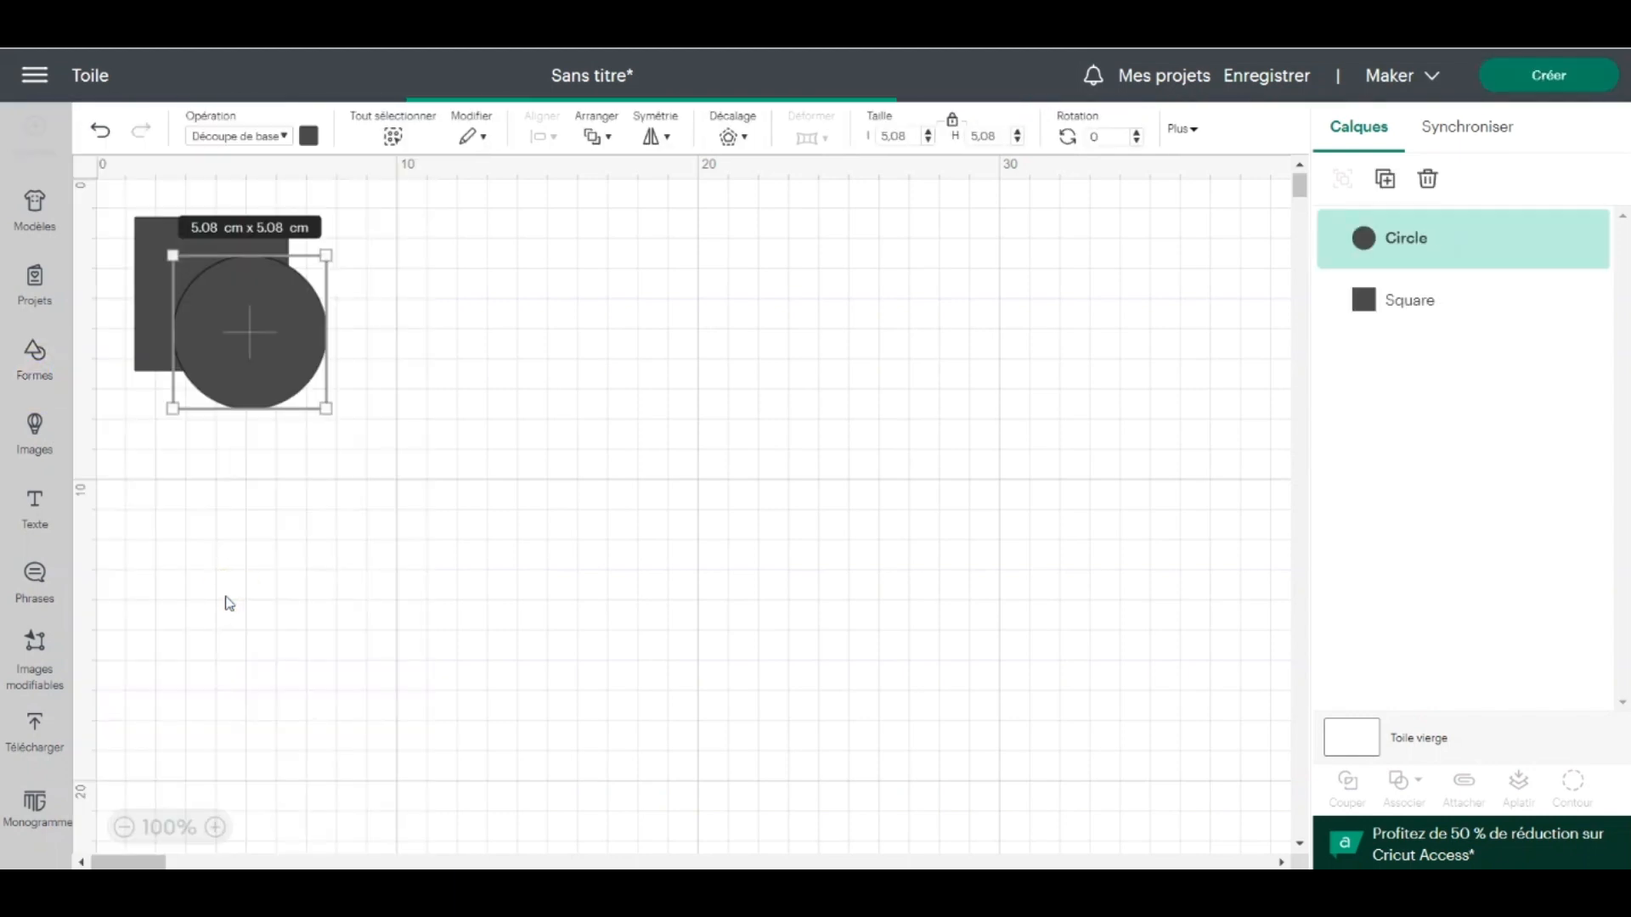
# Move the square into empty space beside the other shapes and colour it light grey
pyautogui.moveTo(164, 251); pyautogui.dragTo(511, 331)
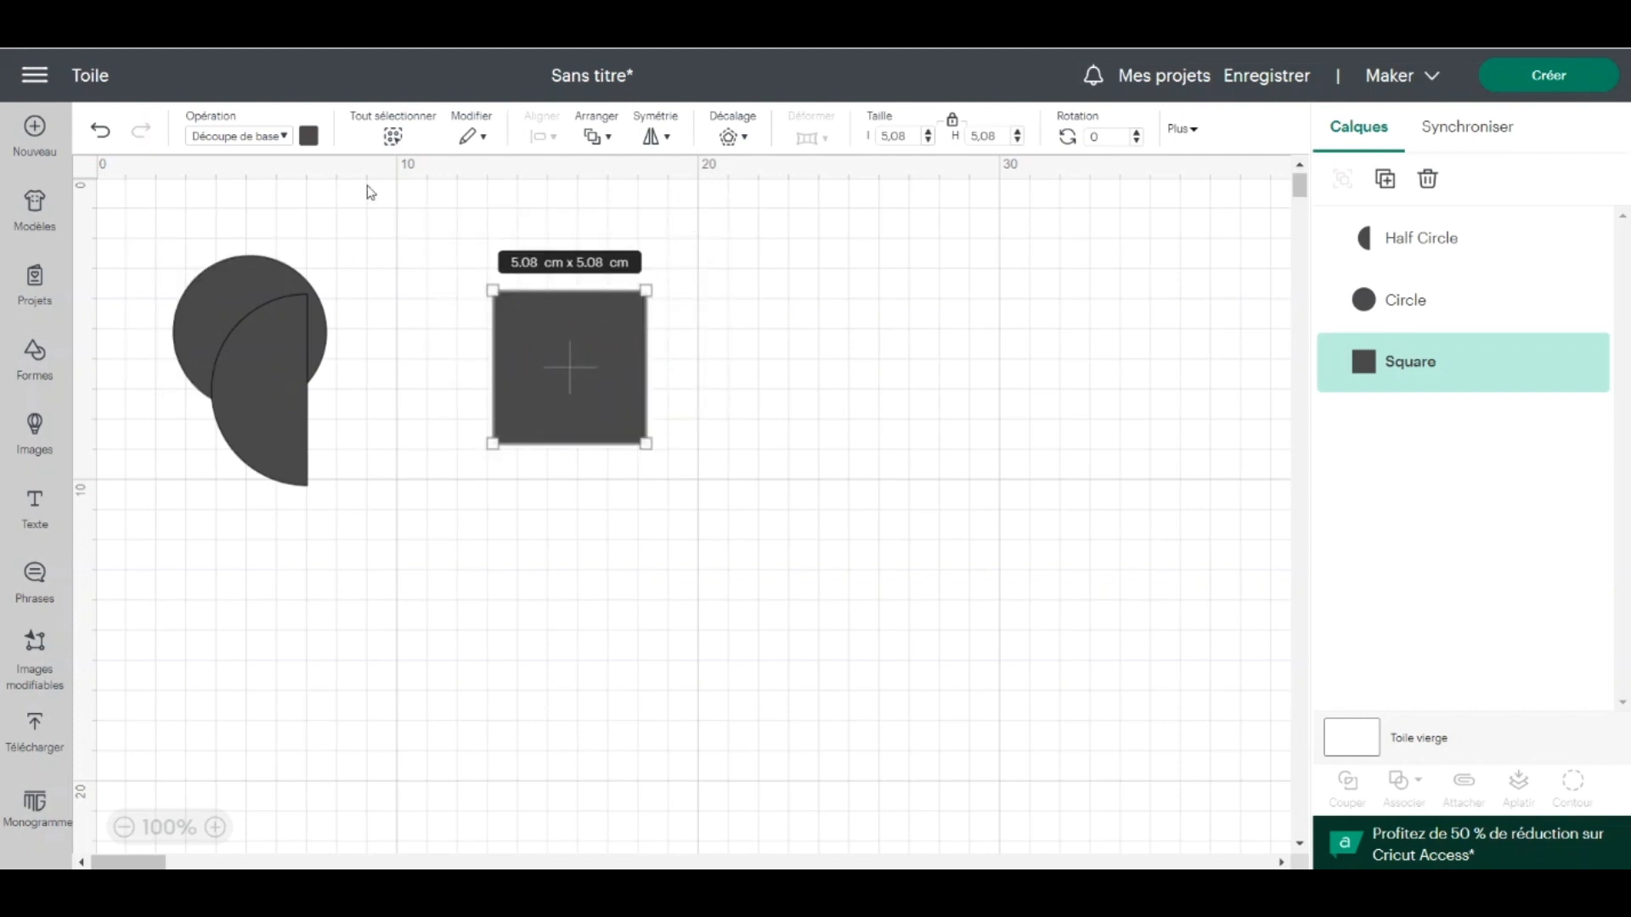
pyautogui.click(308, 136)
pyautogui.click(361, 340)
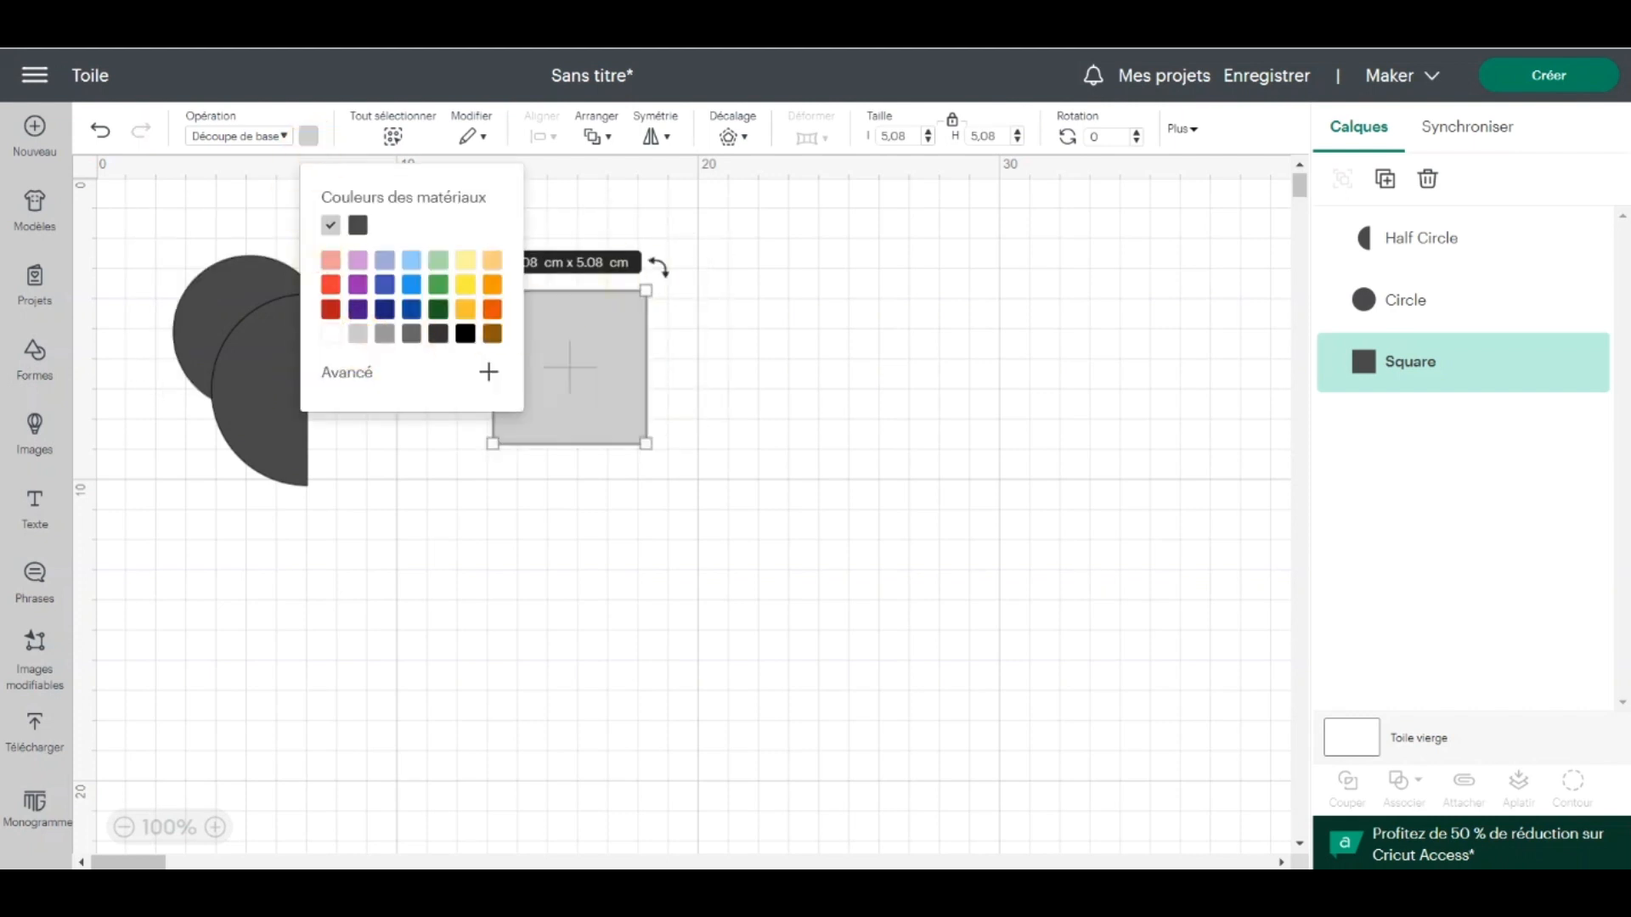
# Unlock the square's proportions and resize it to 10 cm wide by 5 cm high
pyautogui.click(907, 140)
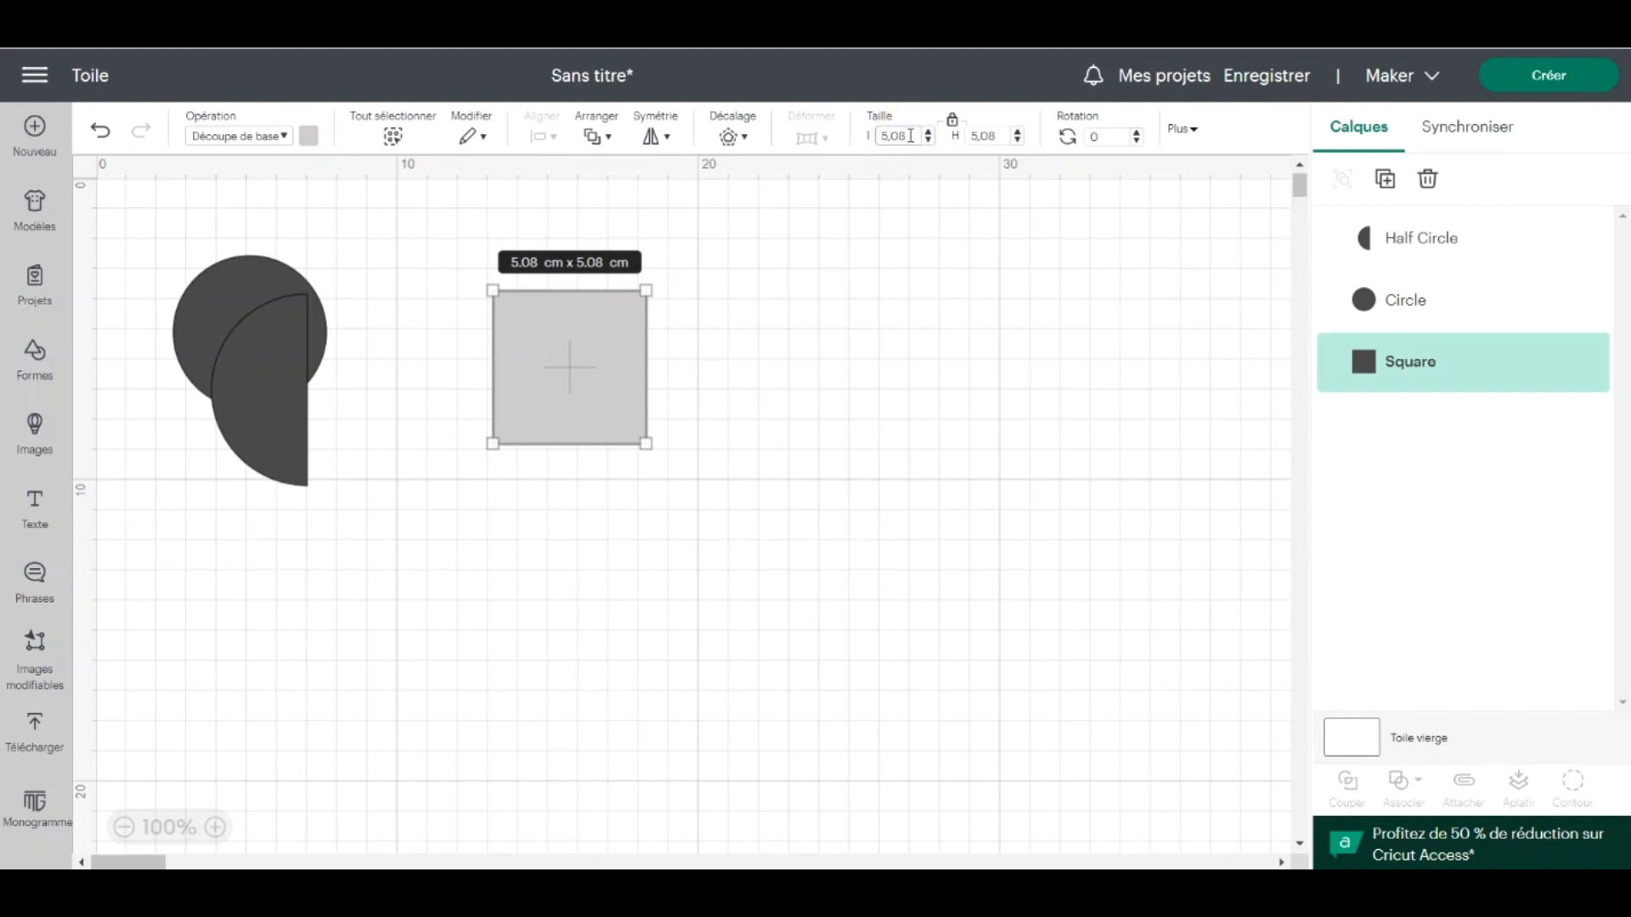
pyautogui.click(954, 125)
pyautogui.click(873, 145)
pyautogui.write('5')
pyautogui.click(982, 136)
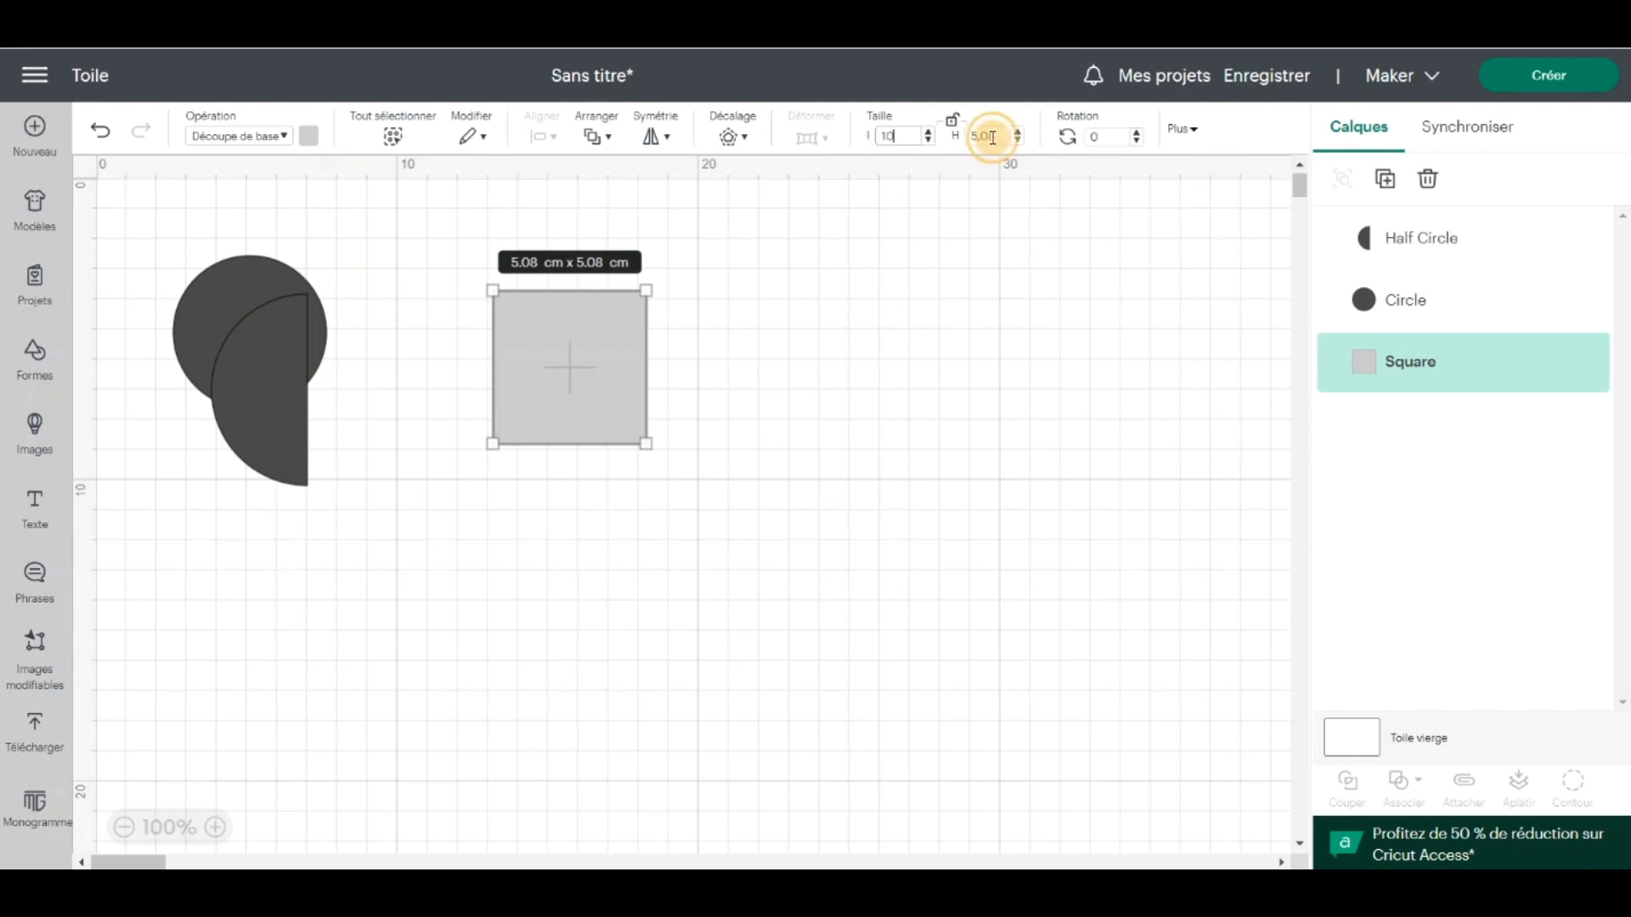
pyautogui.click(983, 135)
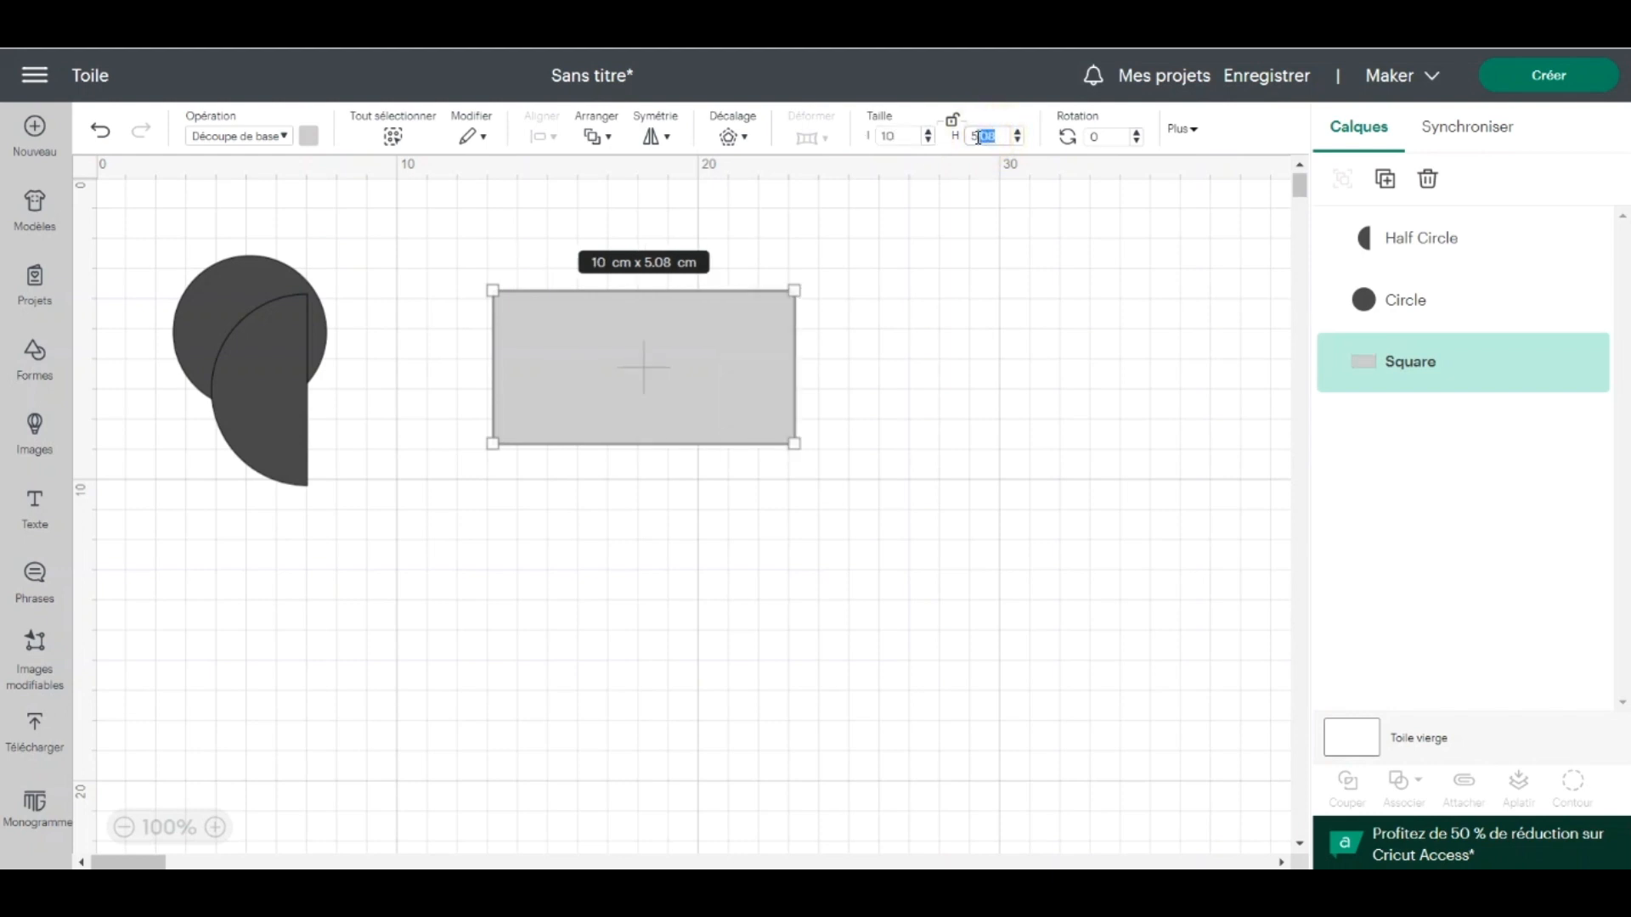
pyautogui.write('5')
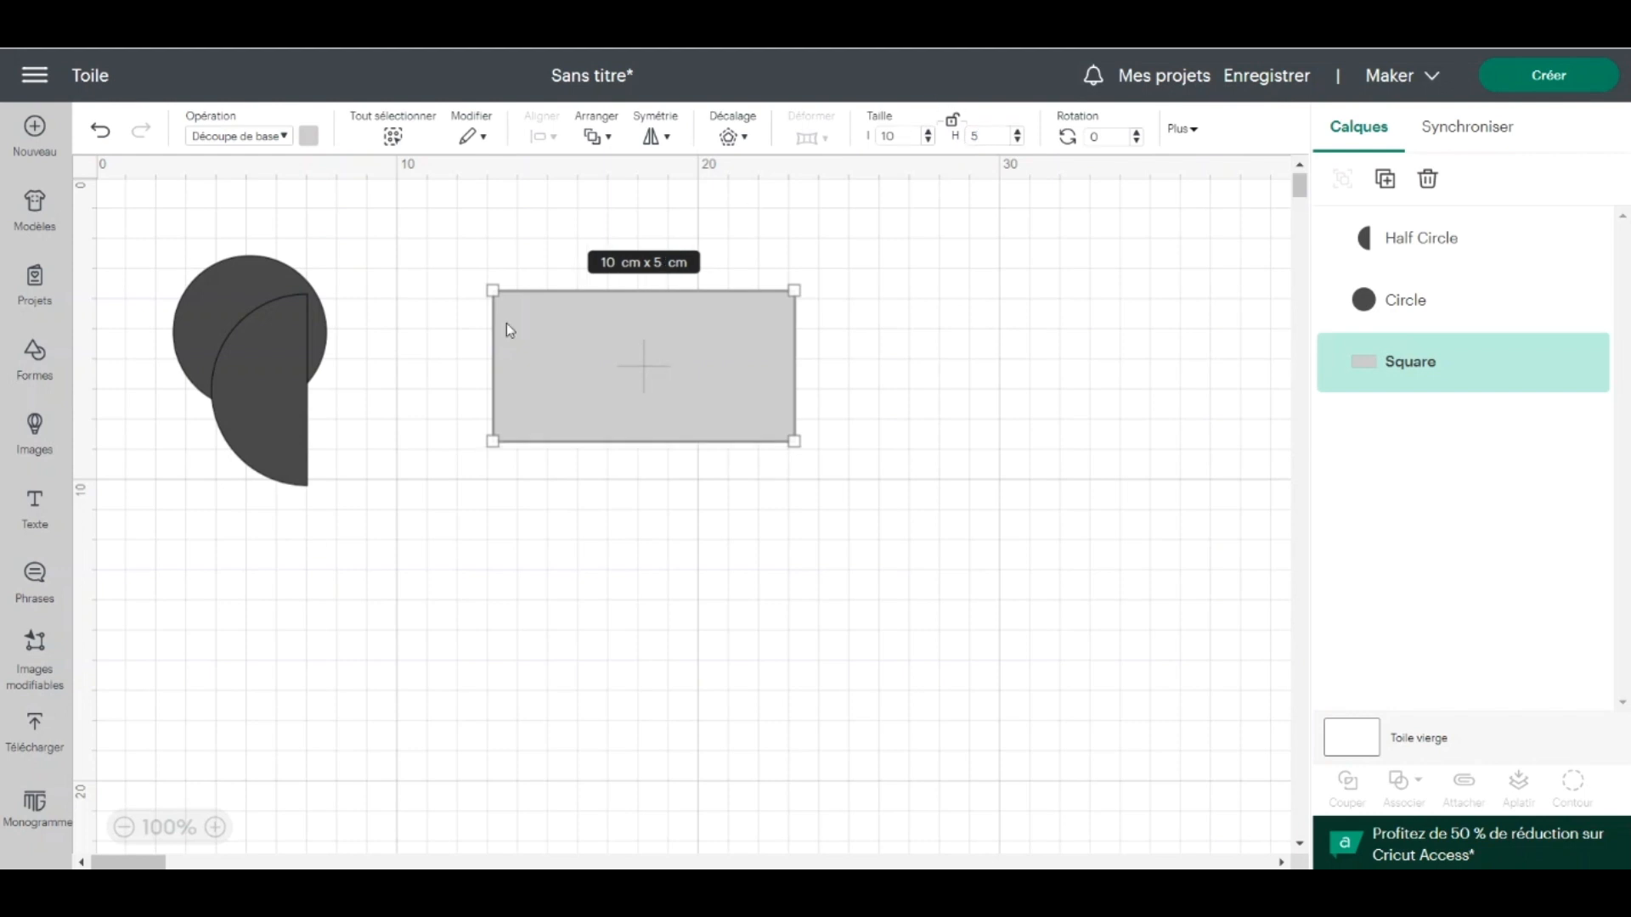
# Move the half circle beside the grey rectangle and scale it proportionally to a height of 2 cm
pyautogui.click(232, 423)
pyautogui.moveTo(232, 423); pyautogui.dragTo(839, 487)
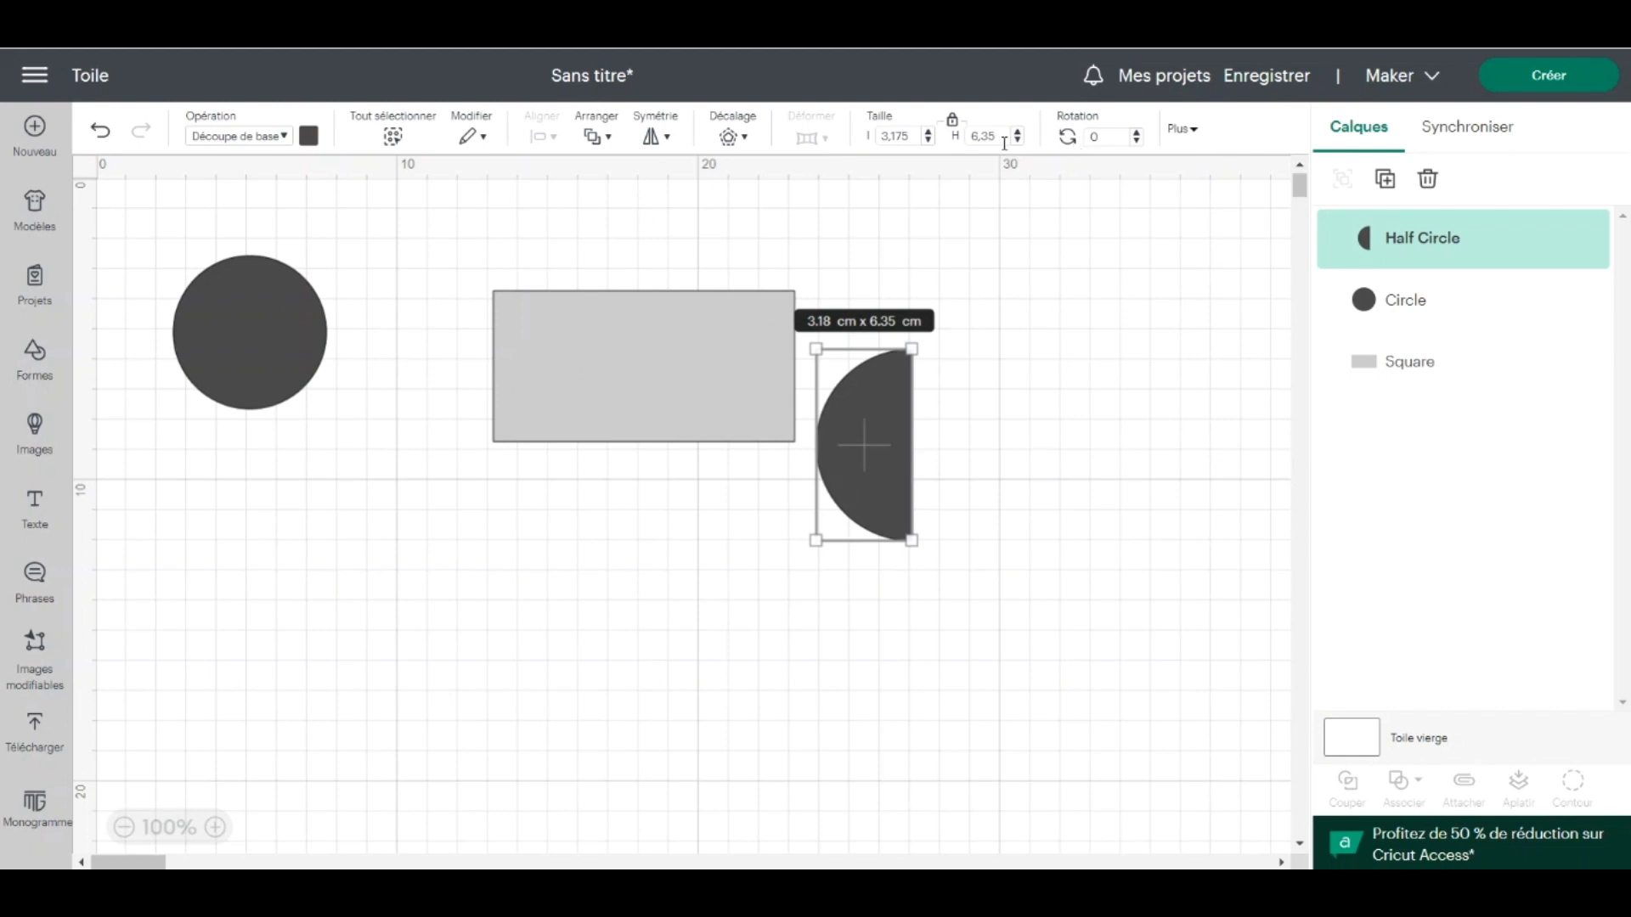
pyautogui.moveTo(996, 134); pyautogui.dragTo(948, 146)
pyautogui.write('2')
pyautogui.press('Return')
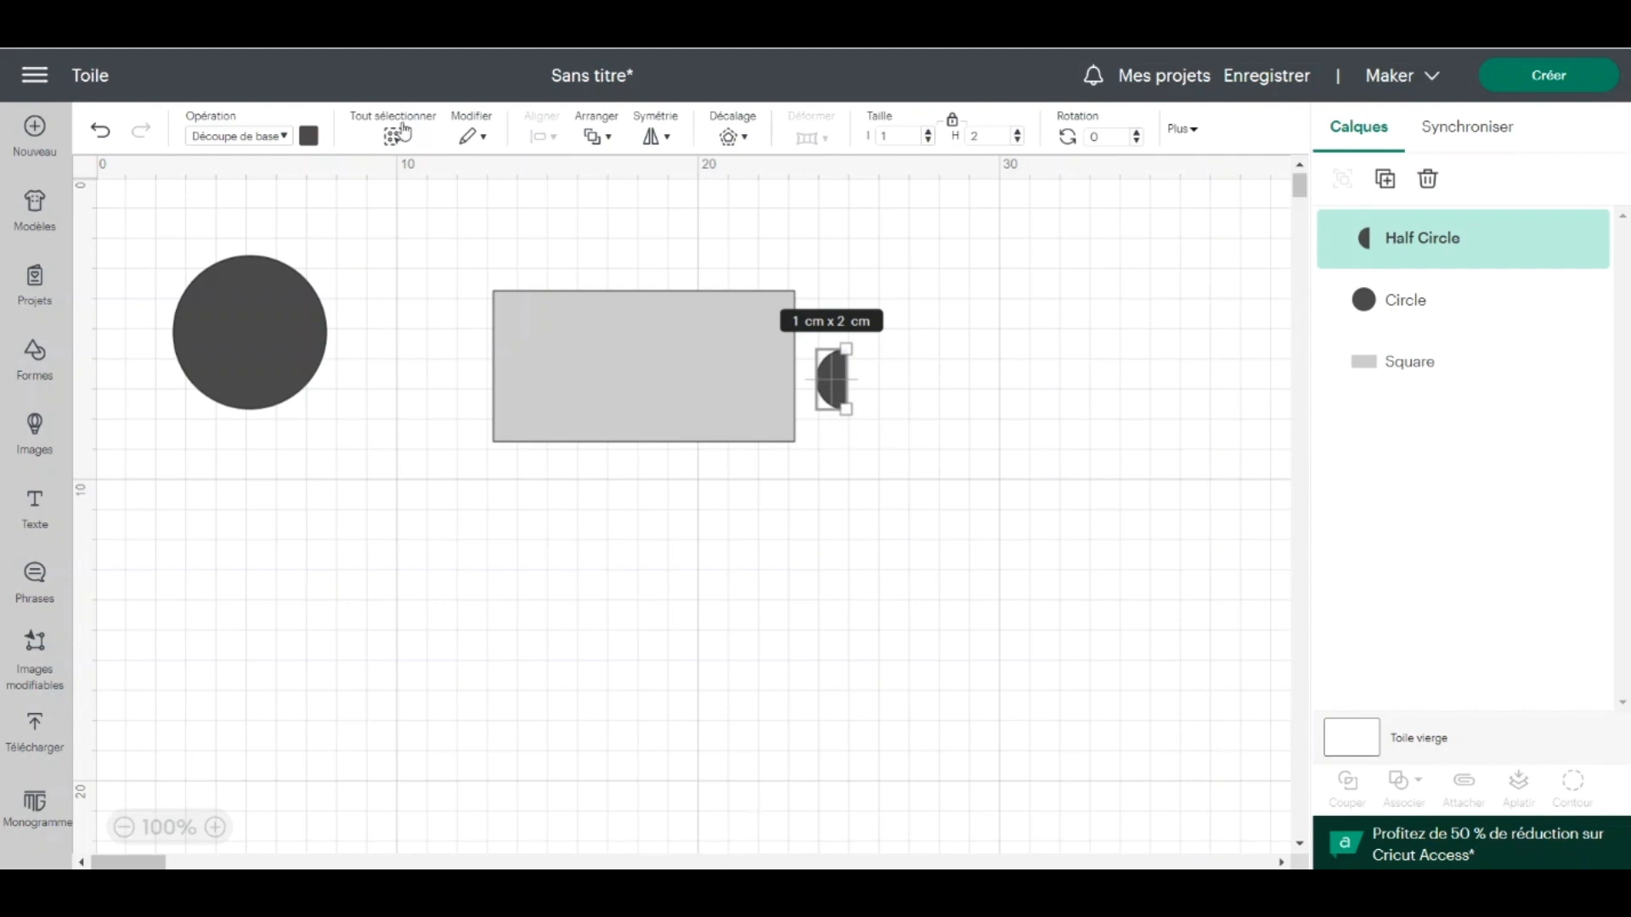
# Colour the half circle white and set its rotation to 270°
pyautogui.click(308, 136)
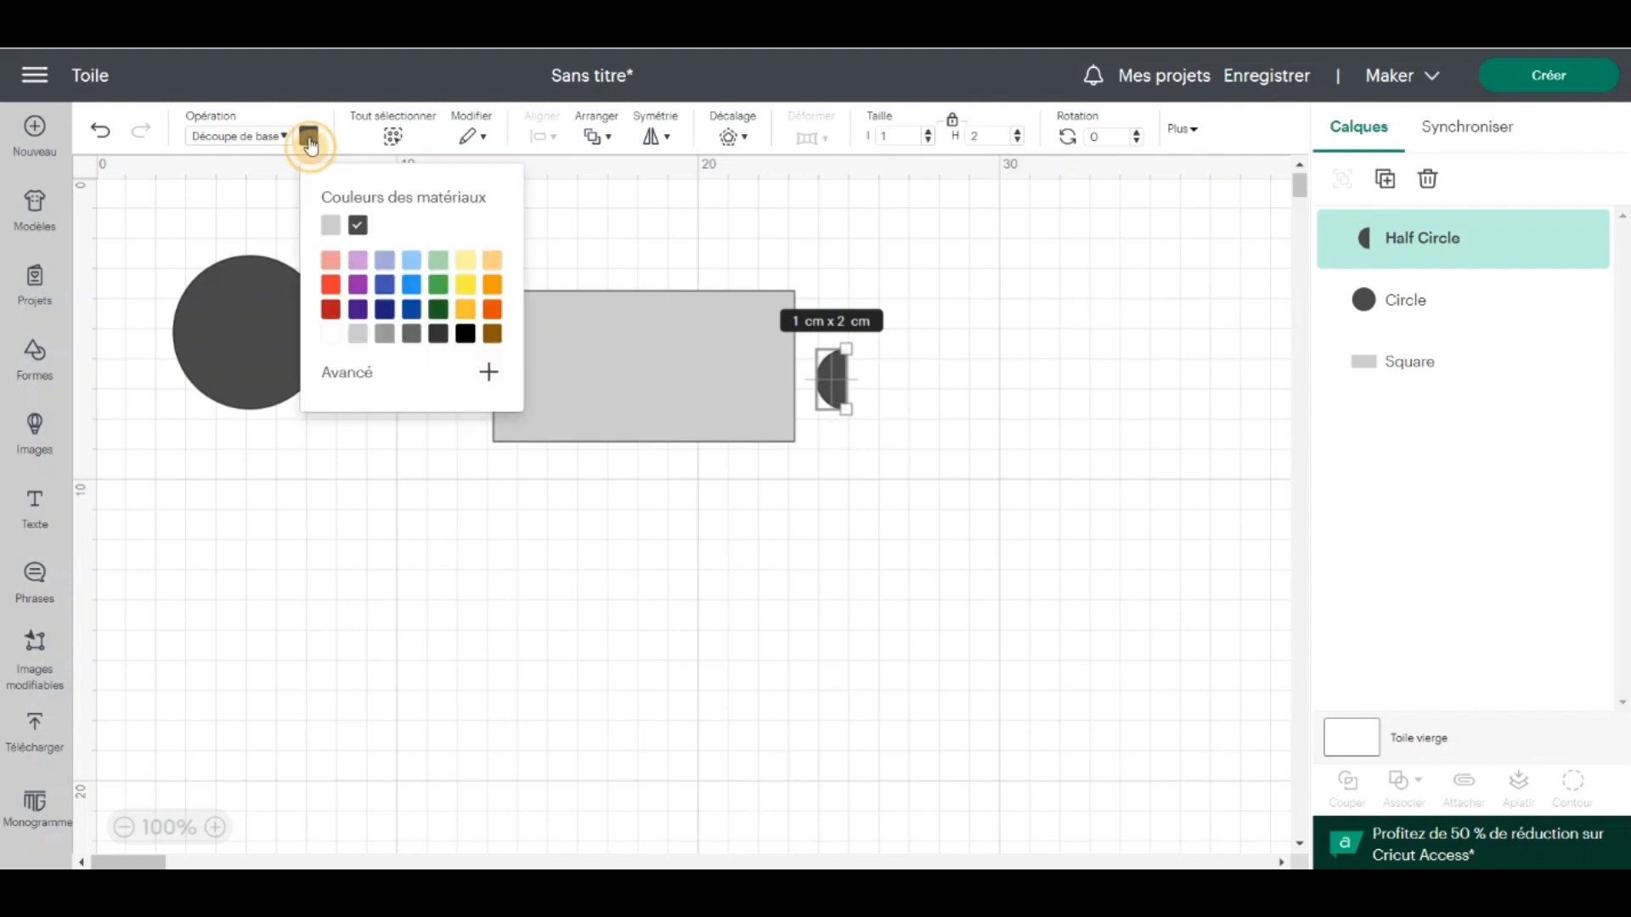
pyautogui.click(330, 336)
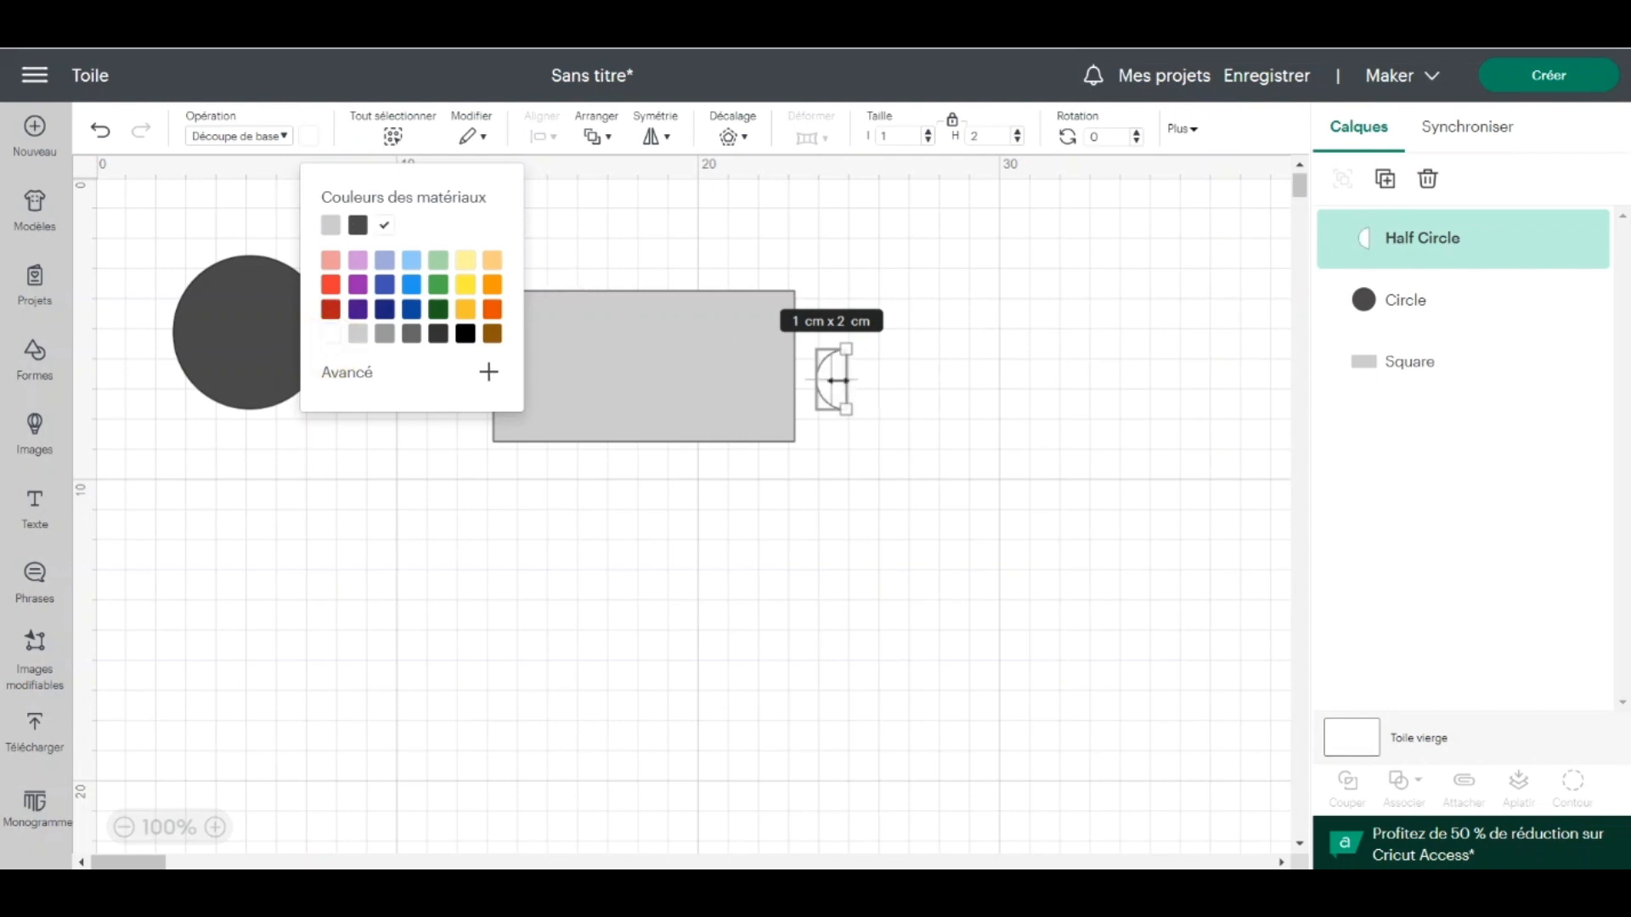
pyautogui.click(831, 380)
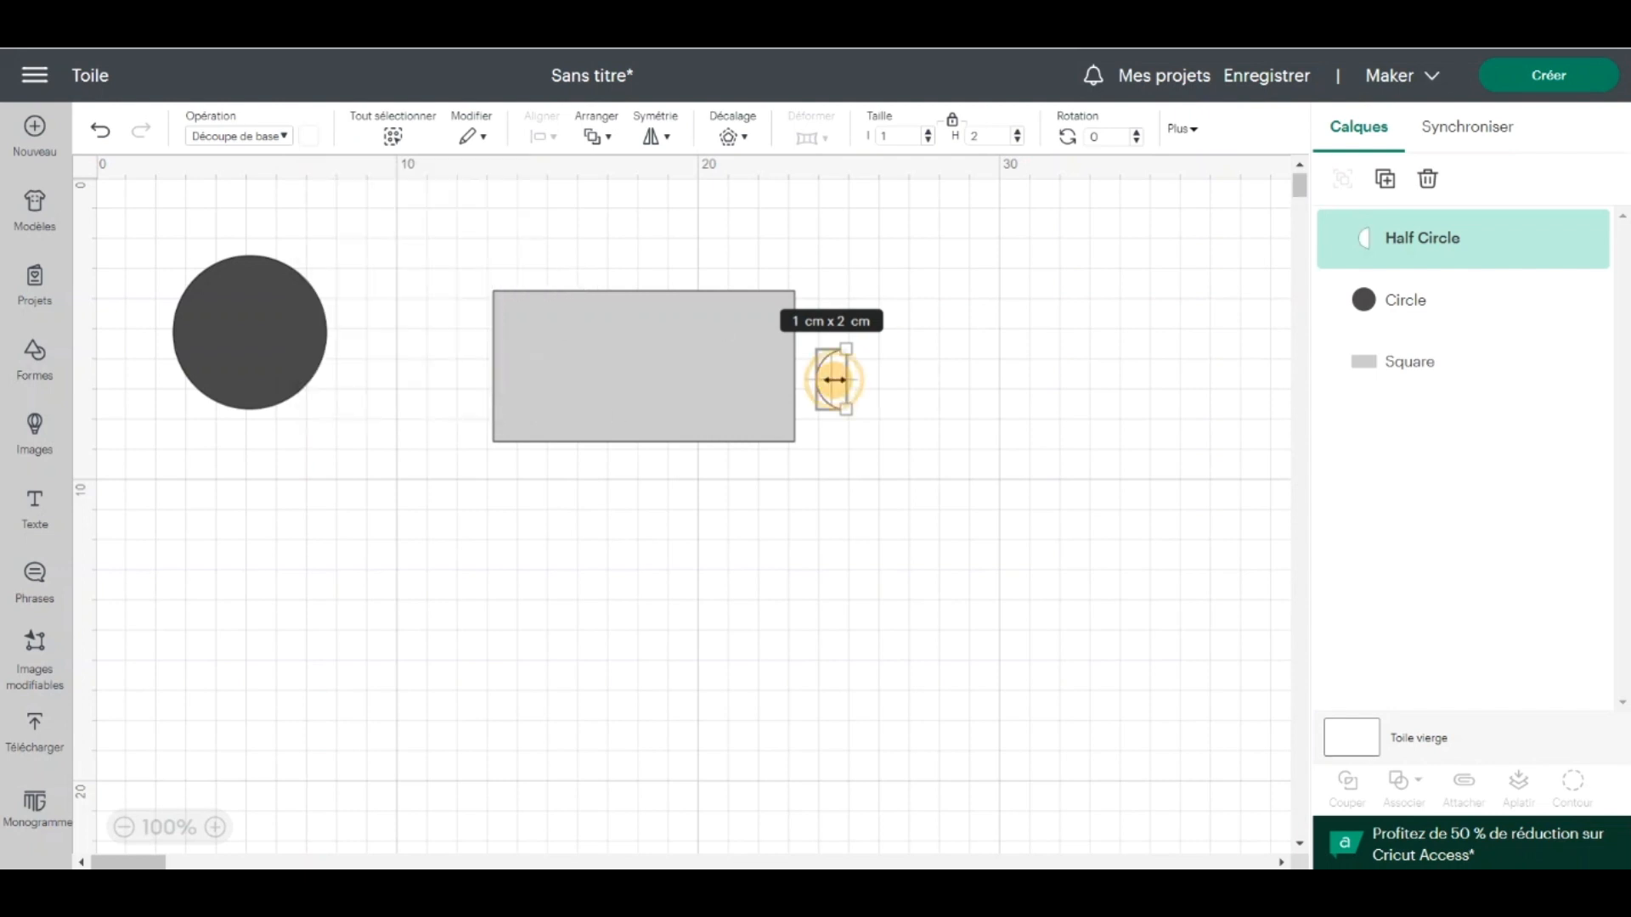
pyautogui.click(1094, 137)
pyautogui.press('Return')
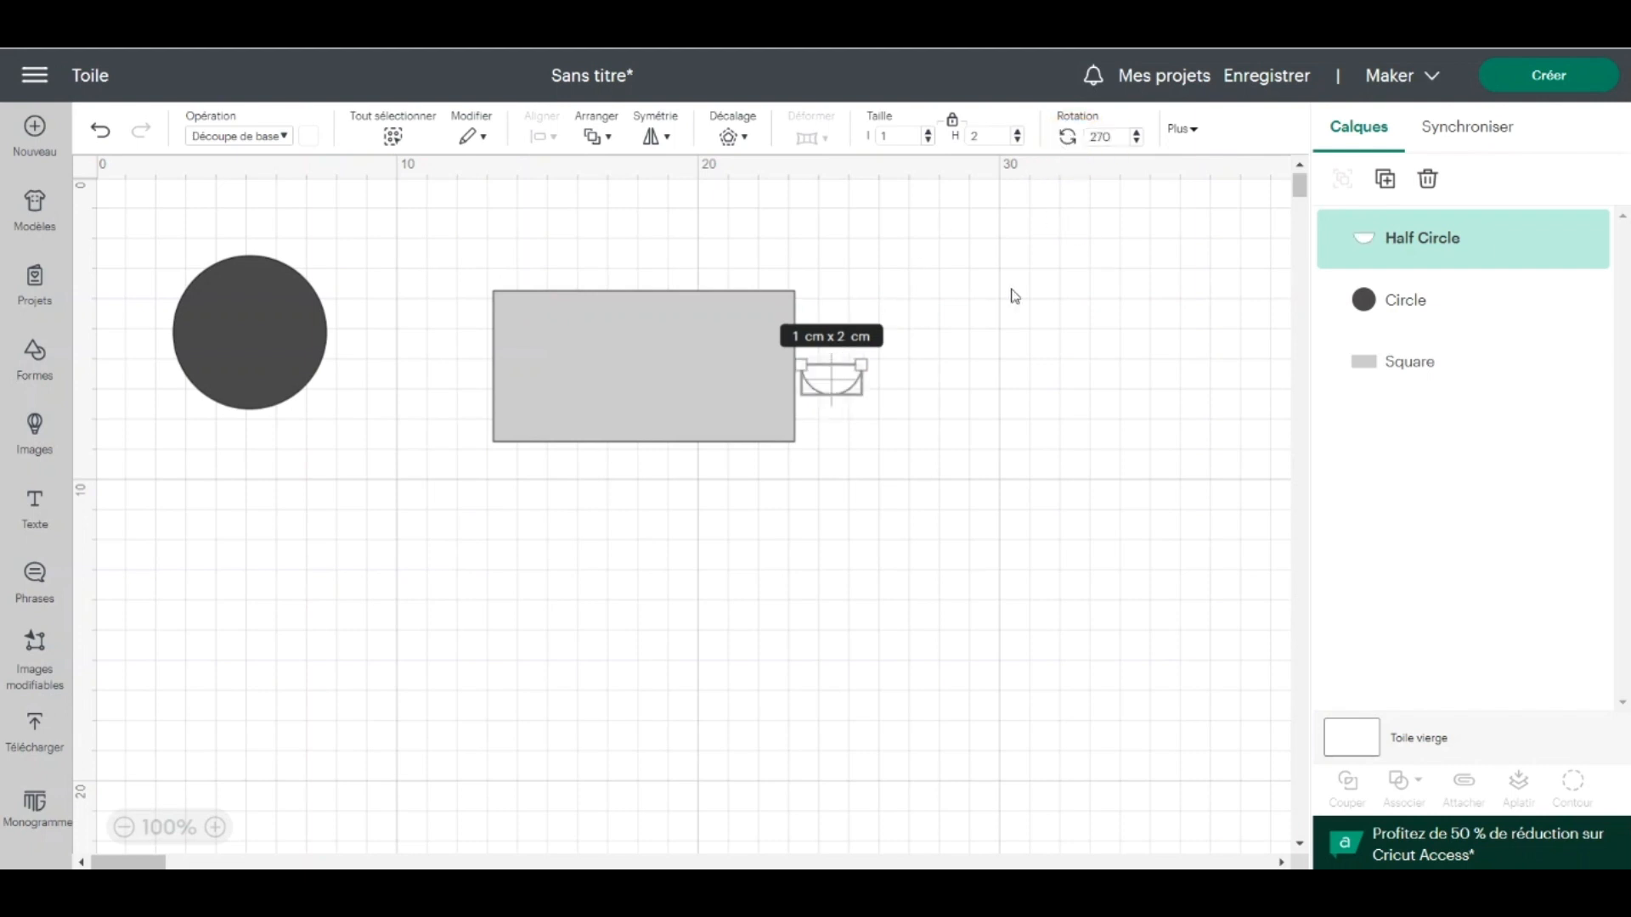
# Move the half circle and circle out of the way, and position the grey rectangle at X 1, Y 1
pyautogui.moveTo(833, 393); pyautogui.dragTo(695, 270)
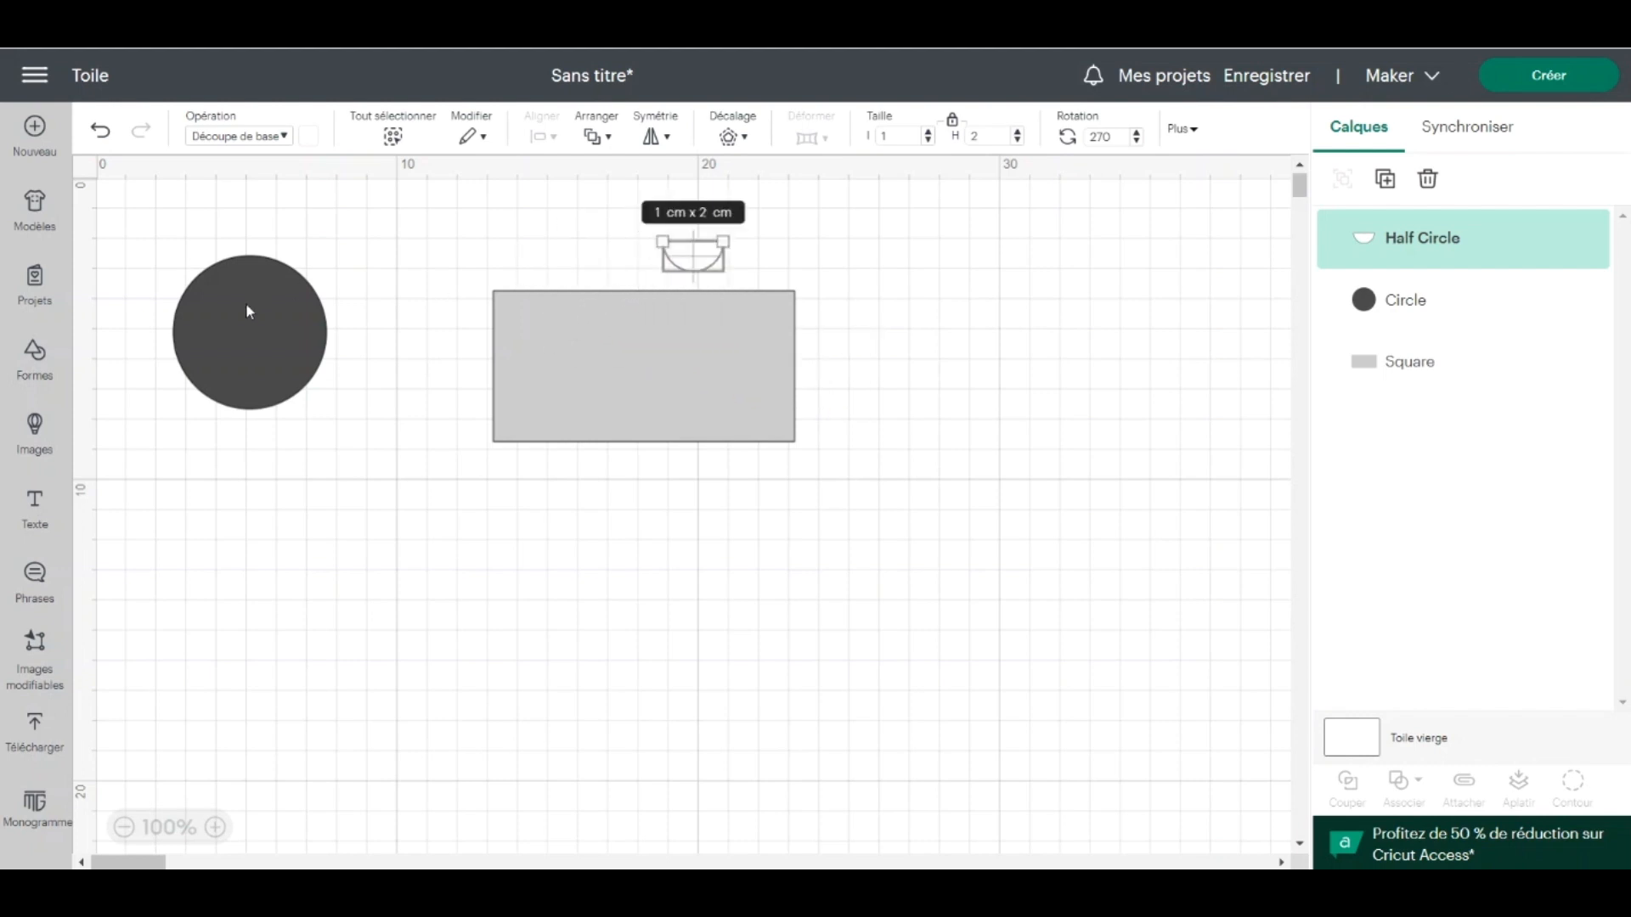
pyautogui.moveTo(247, 307); pyautogui.dragTo(284, 573)
pyautogui.moveTo(532, 394); pyautogui.dragTo(162, 320)
pyautogui.click(1194, 130)
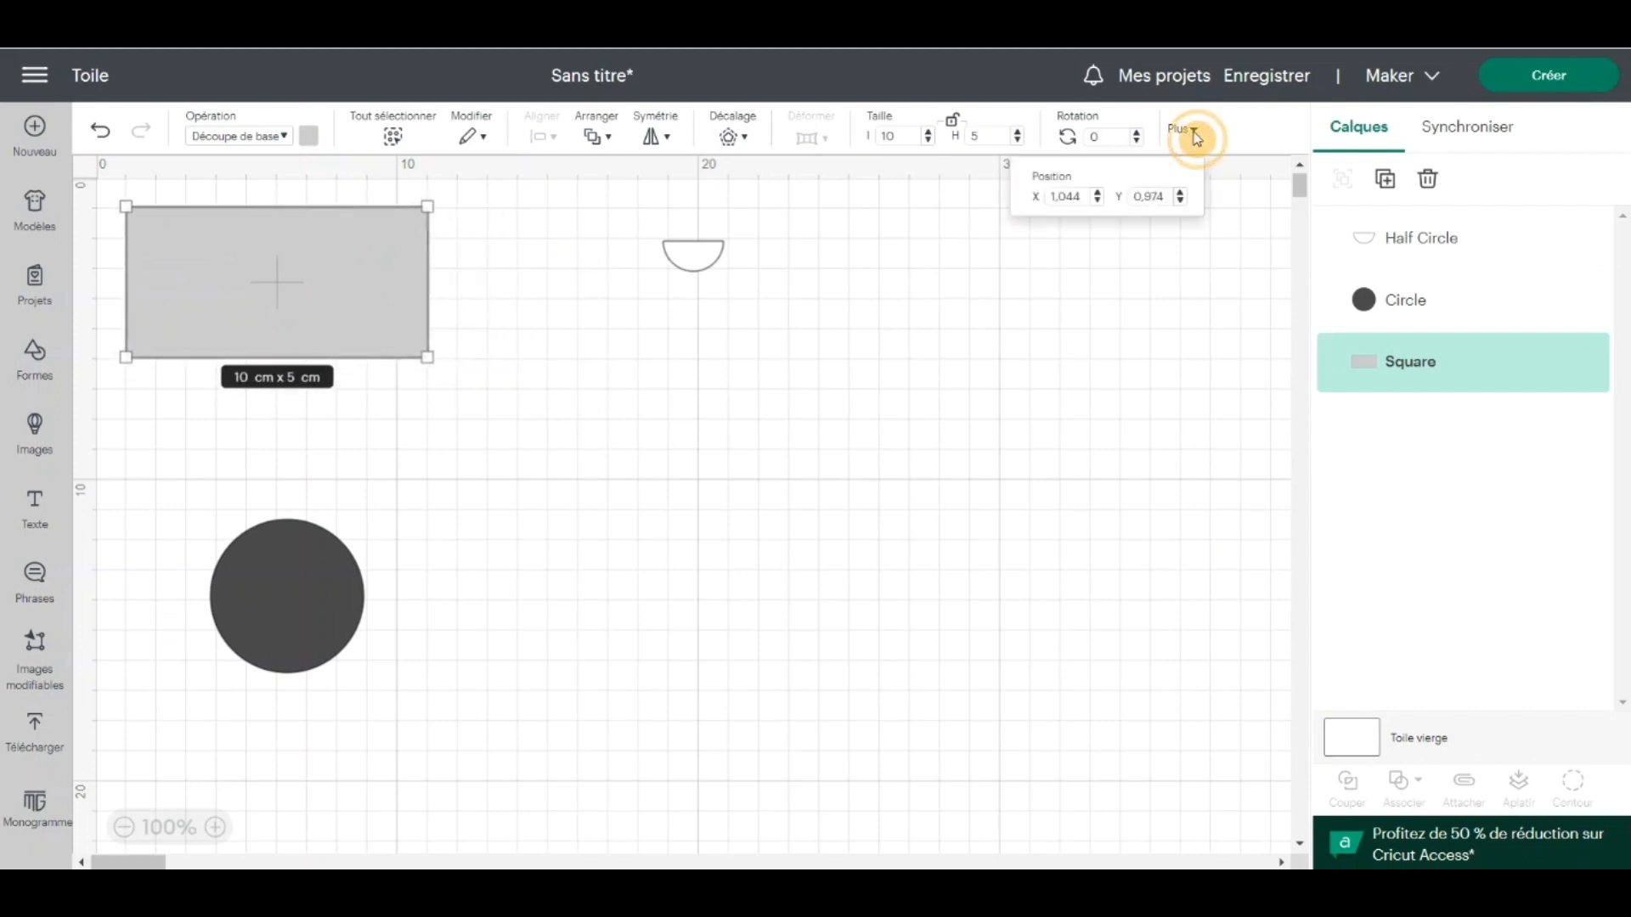
pyautogui.moveTo(1083, 195); pyautogui.dragTo(1056, 198)
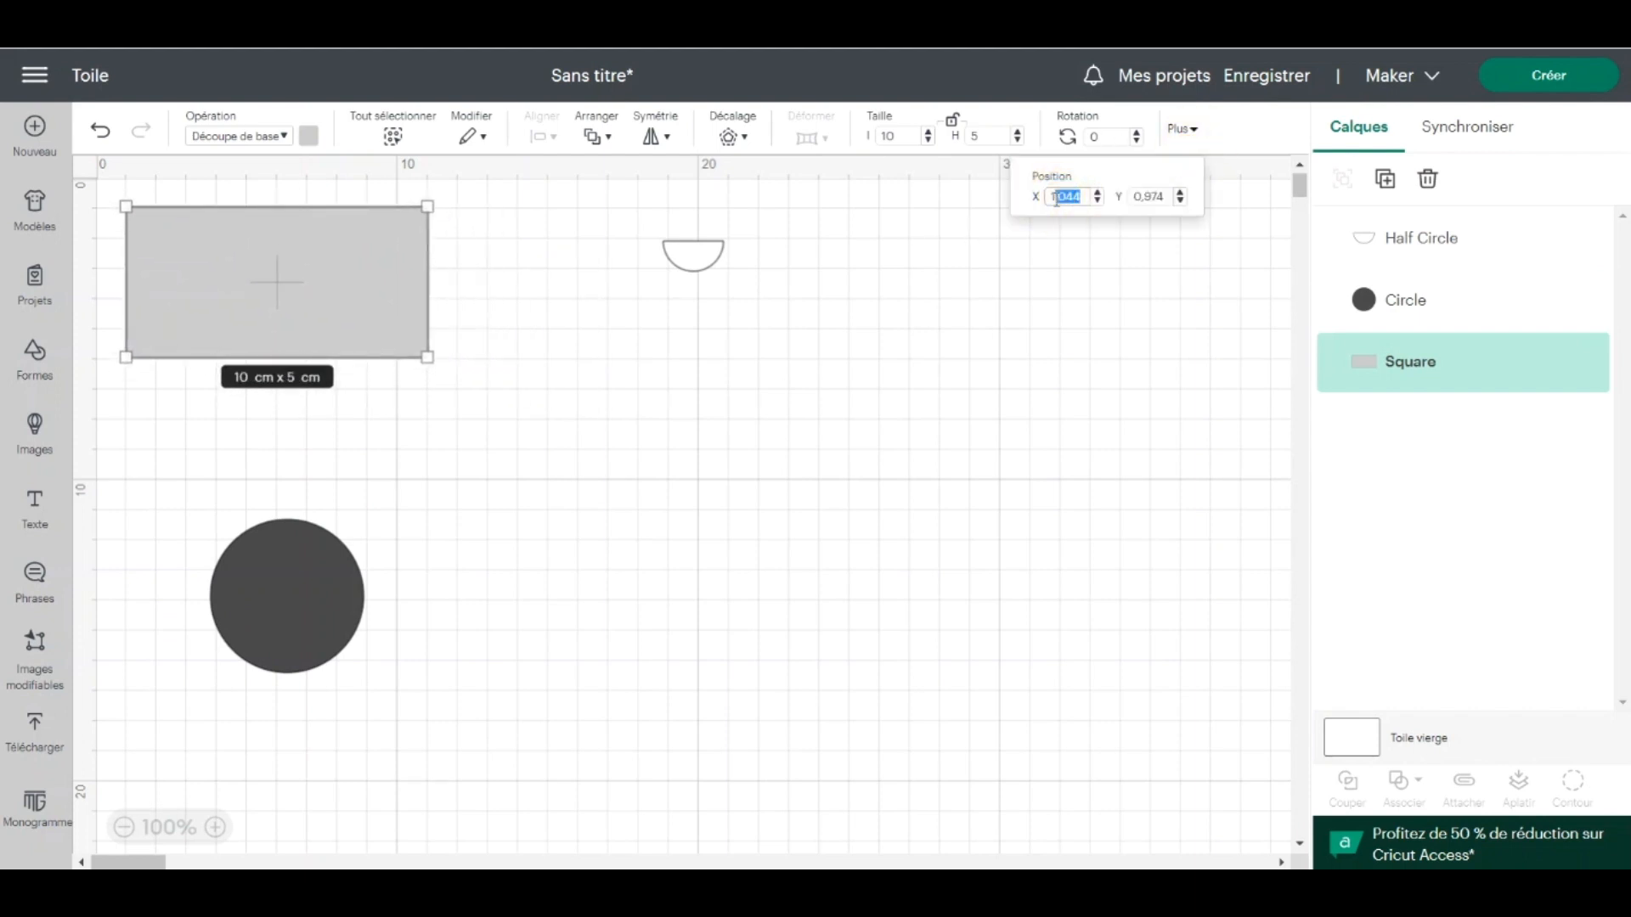
pyautogui.write('1')
pyautogui.press('Tab')
pyautogui.write('1')
pyautogui.press('Return')
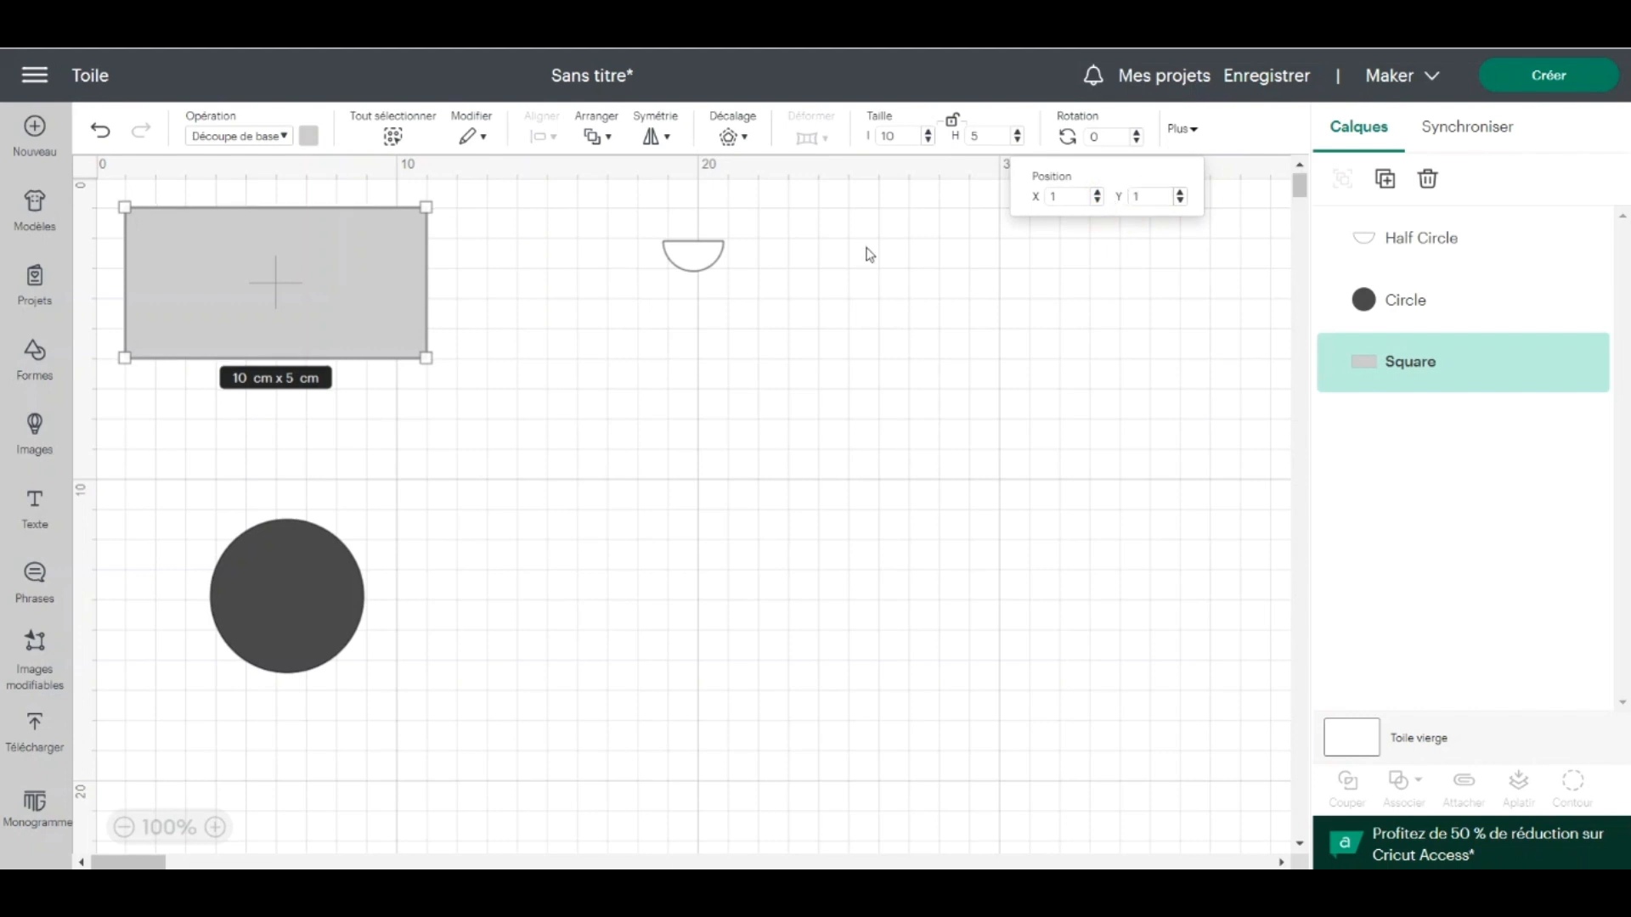
# Place the white half circle on the rectangle's upper edge at position X 2, Y 1
pyautogui.click(710, 261)
pyautogui.moveTo(704, 272); pyautogui.dragTo(185, 228)
pyautogui.click(1182, 130)
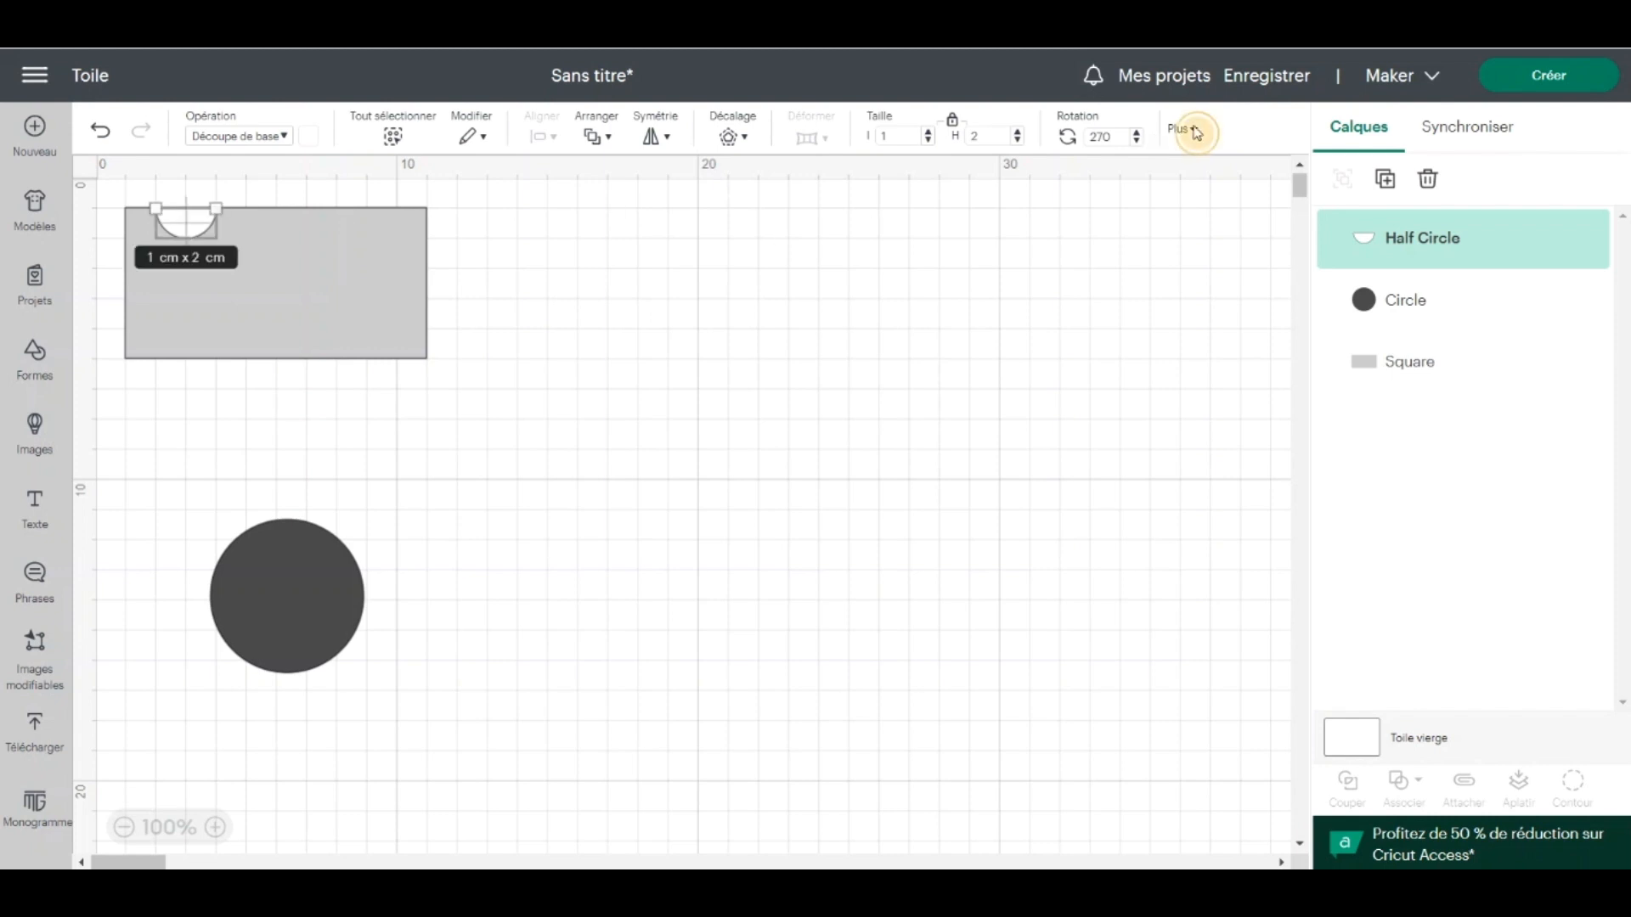
pyautogui.moveTo(1081, 194); pyautogui.dragTo(1063, 199)
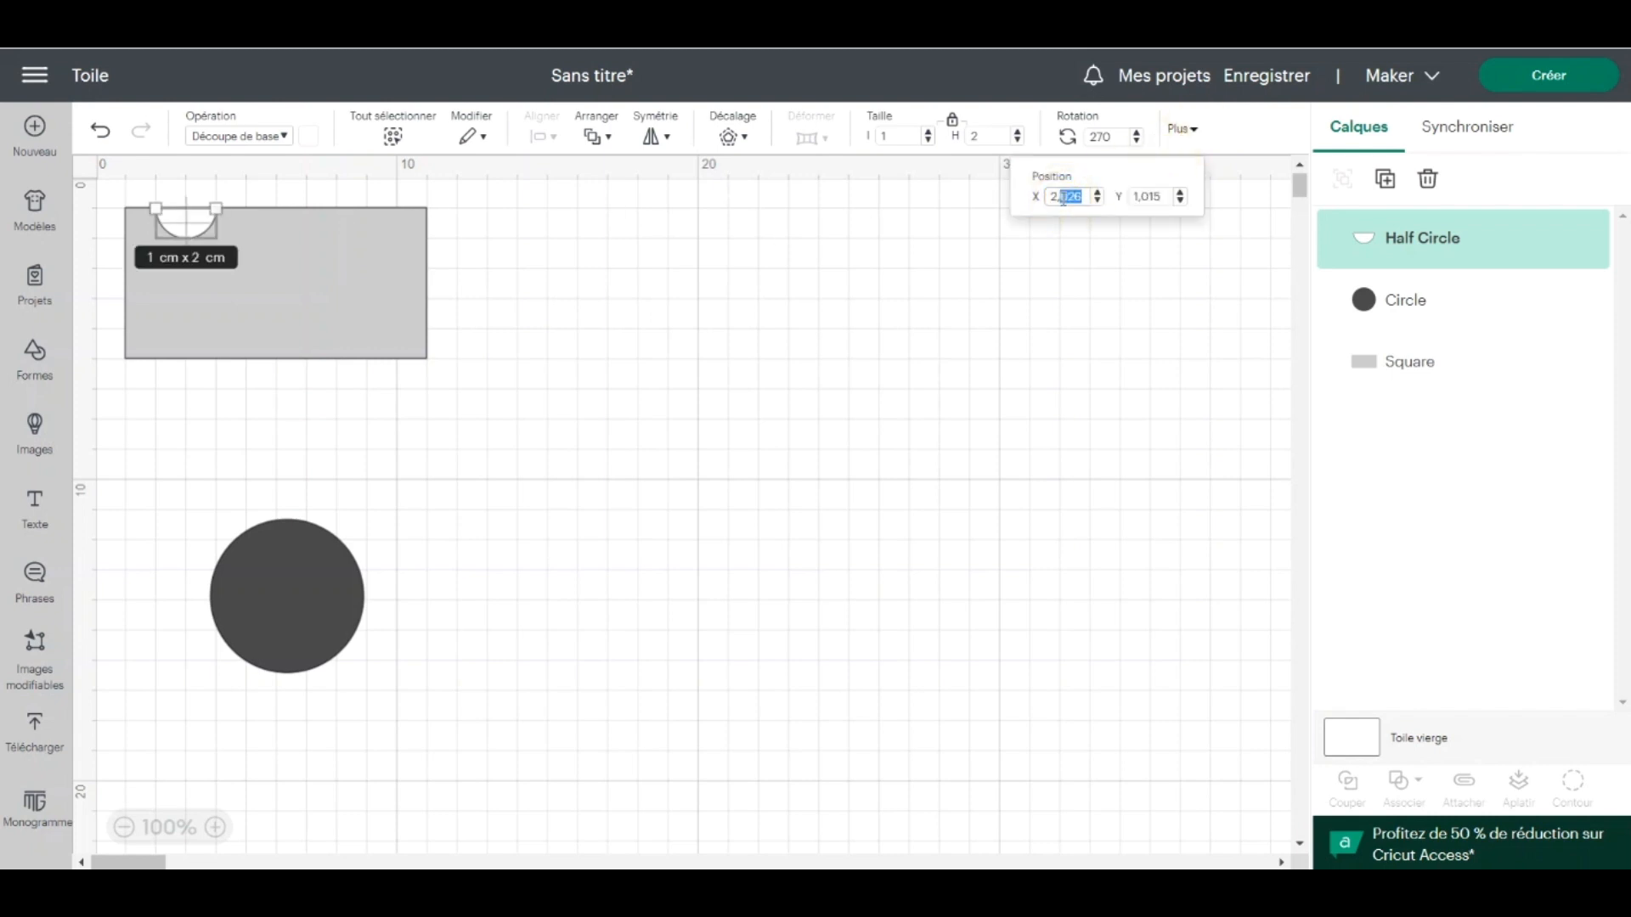
pyautogui.press('BackSpace')
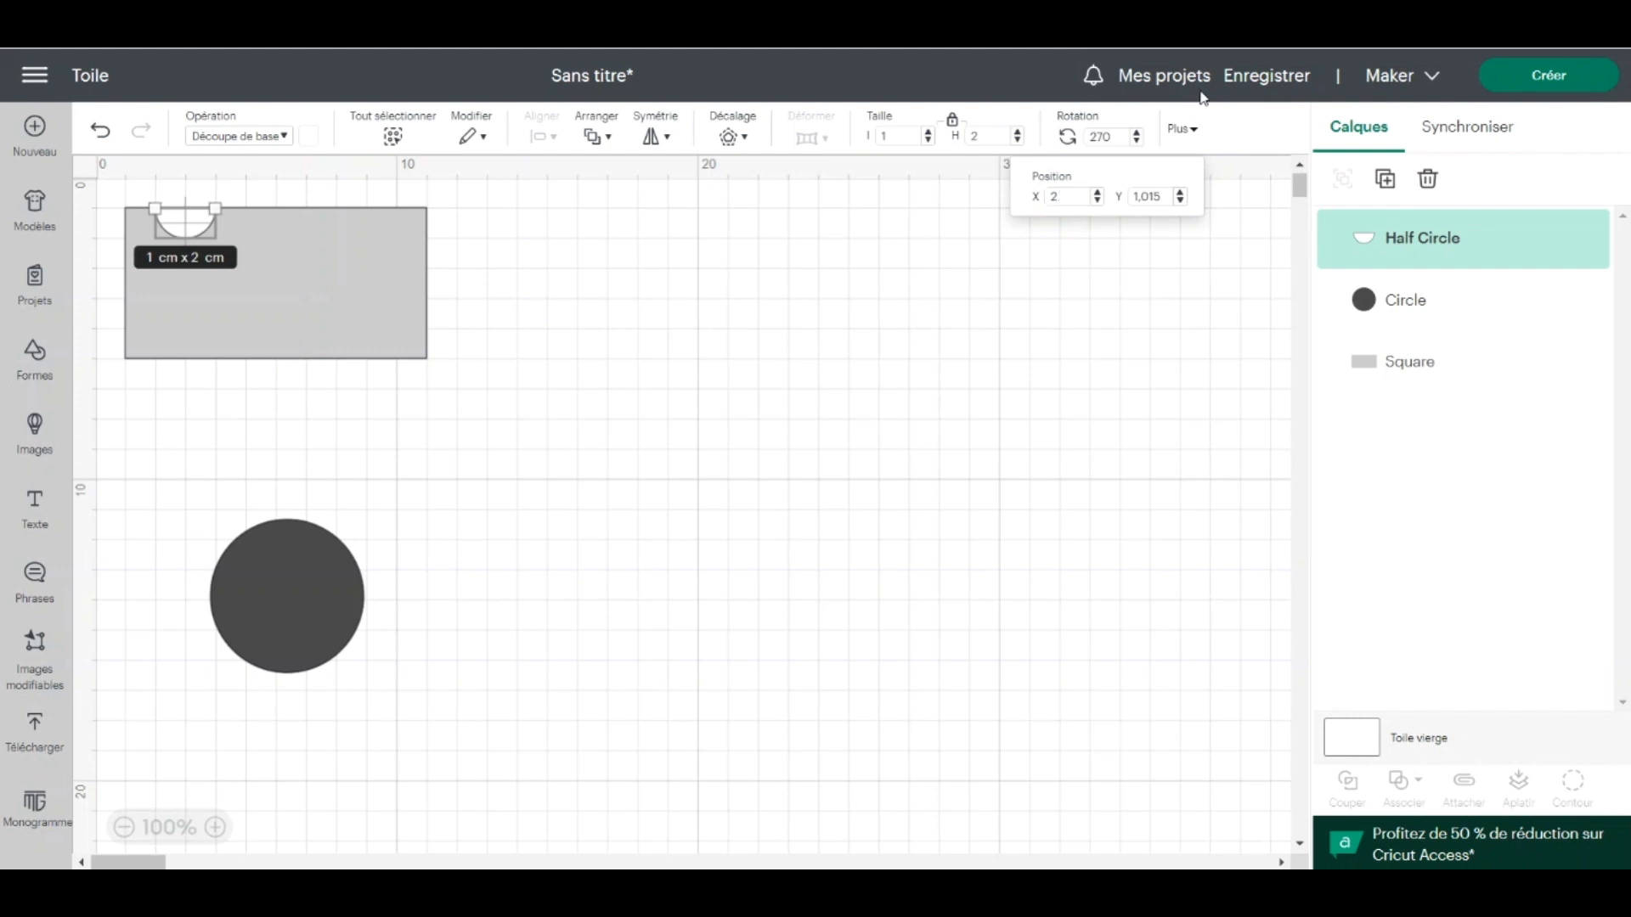
pyautogui.moveTo(1153, 199); pyautogui.dragTo(1139, 197)
pyautogui.press('BackSpace')
pyautogui.press('Return')
# Duplicate the half circle and place the copy at the rectangle's upper right corner, at X 10, Y 1
pyautogui.click(1385, 179)
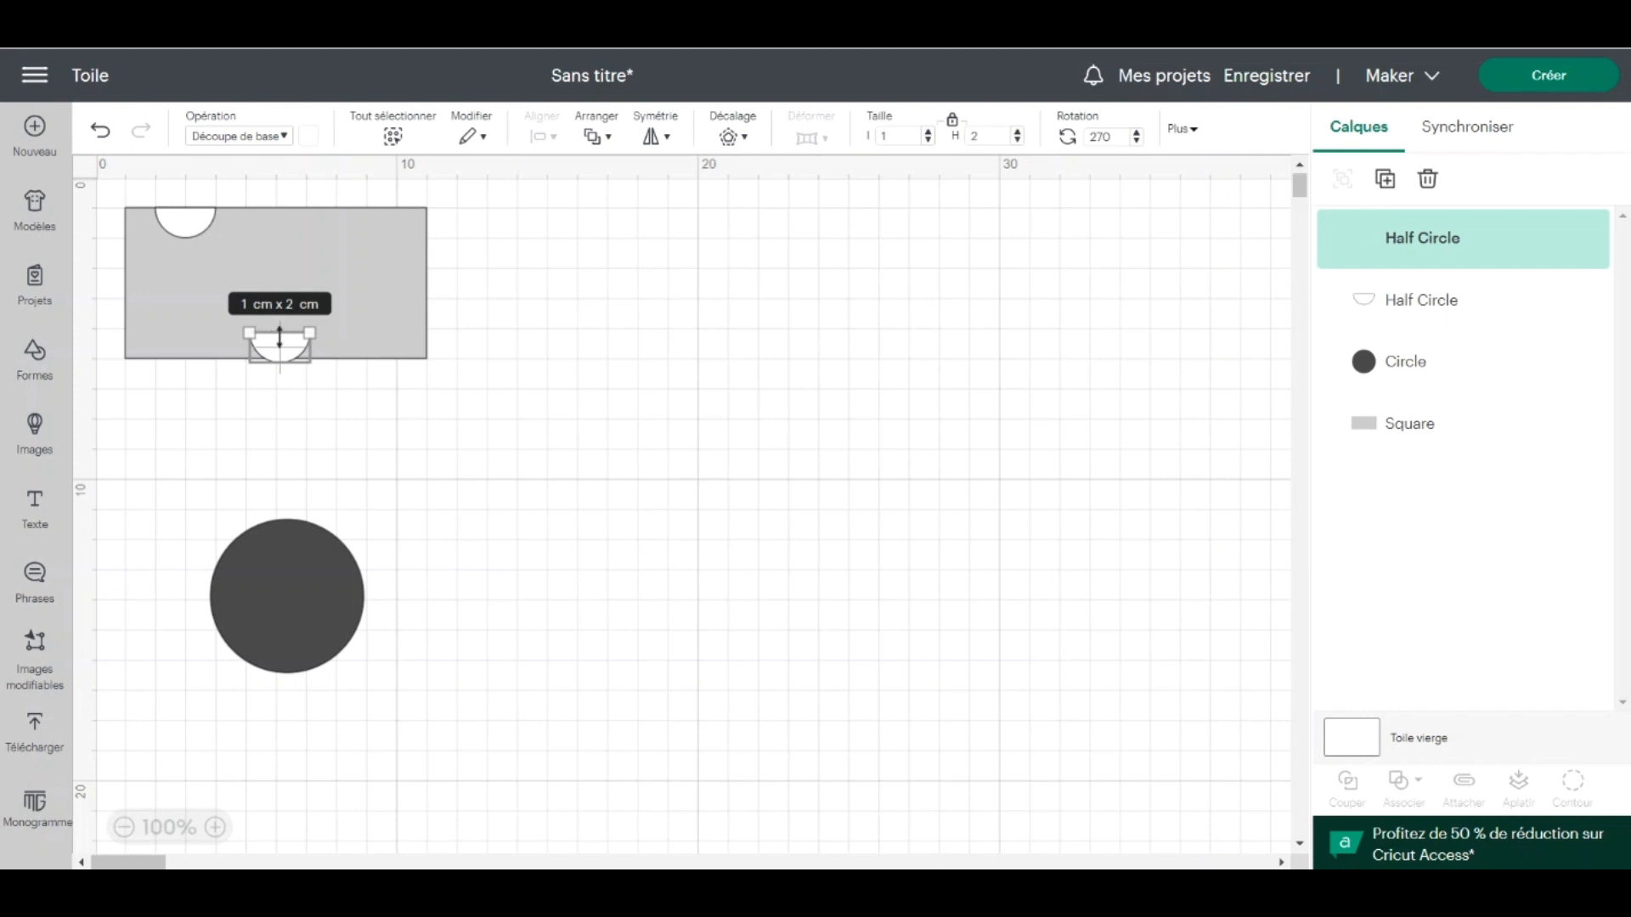
pyautogui.moveTo(287, 367); pyautogui.dragTo(429, 242)
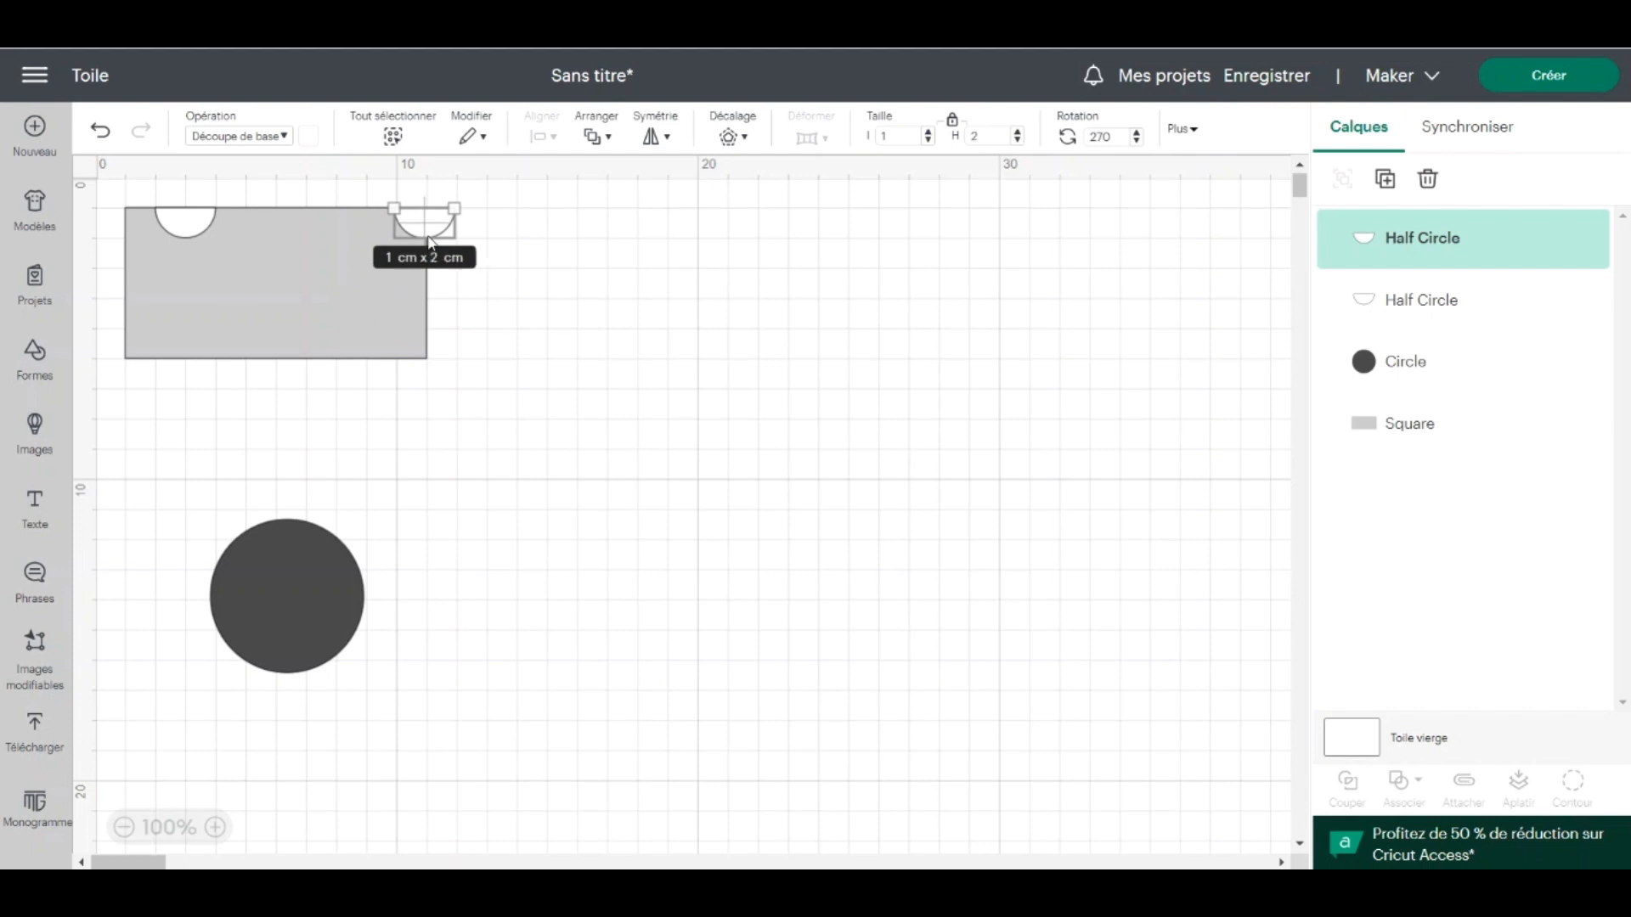
pyautogui.click(1195, 131)
pyautogui.click(1167, 196)
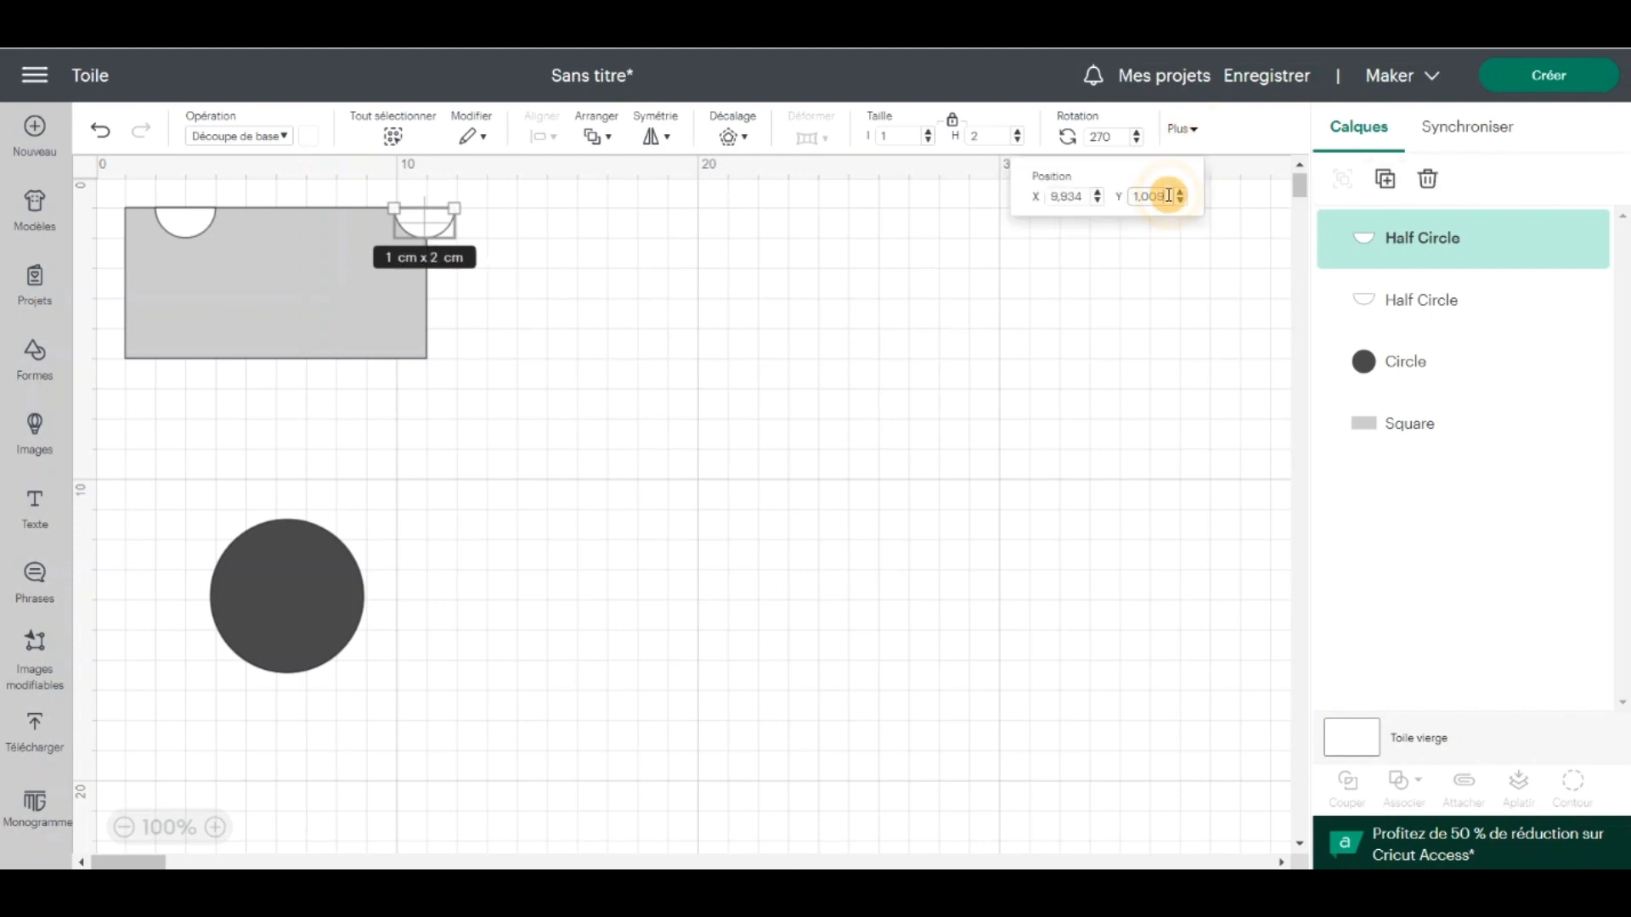
pyautogui.press('BackSpace')
pyautogui.moveTo(1085, 197); pyautogui.dragTo(1026, 205)
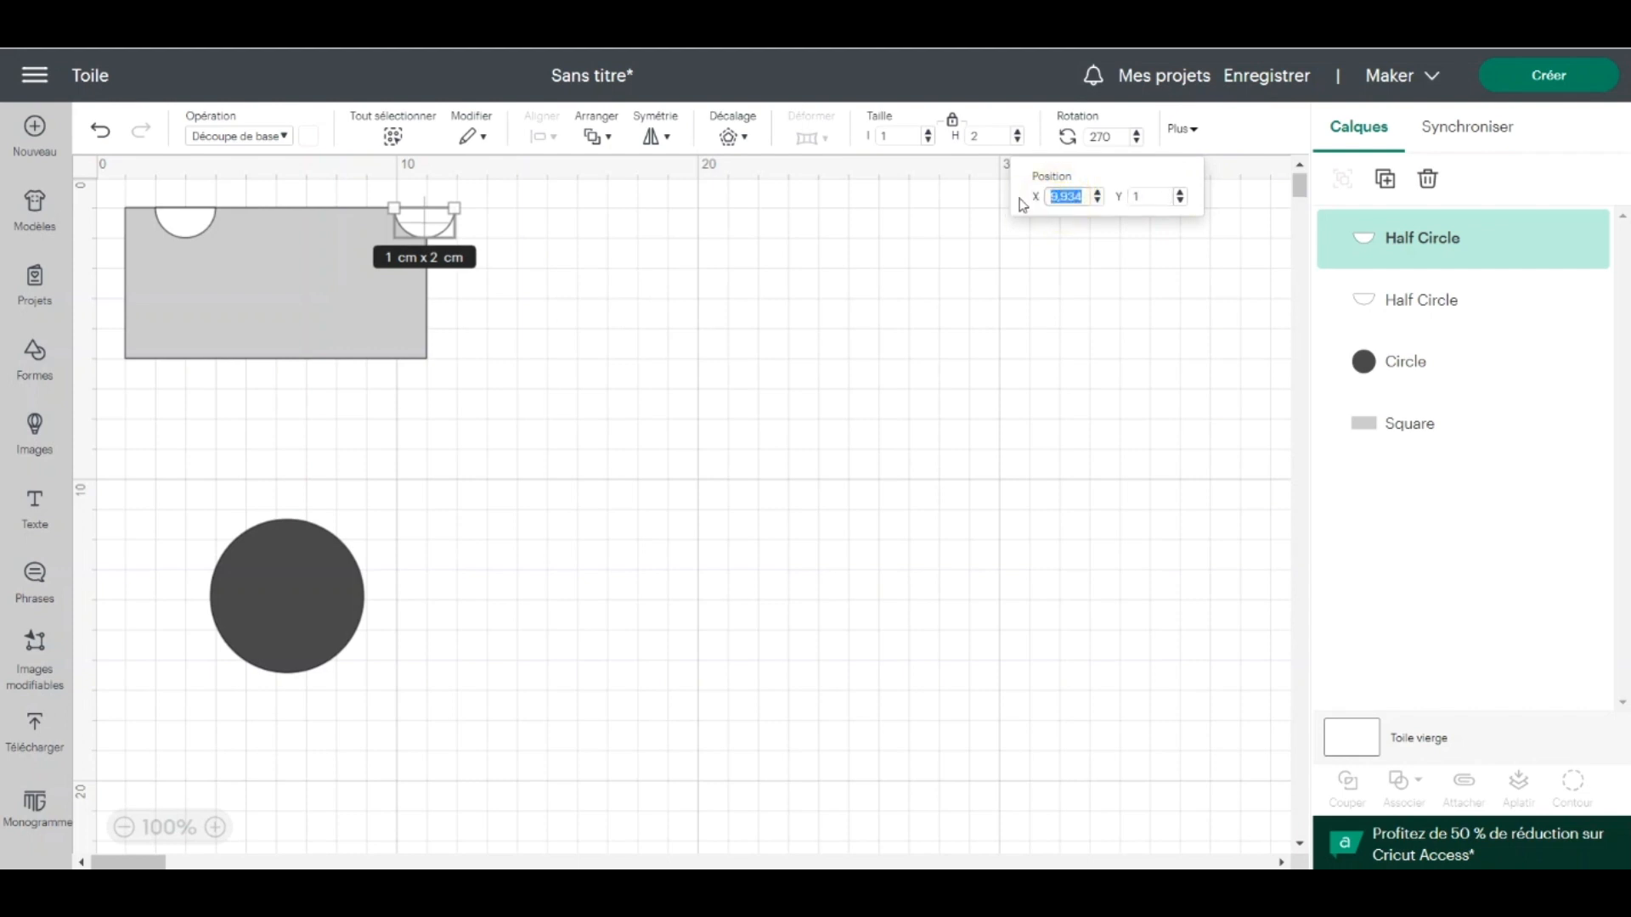
pyautogui.write('10')
pyautogui.press('Return')
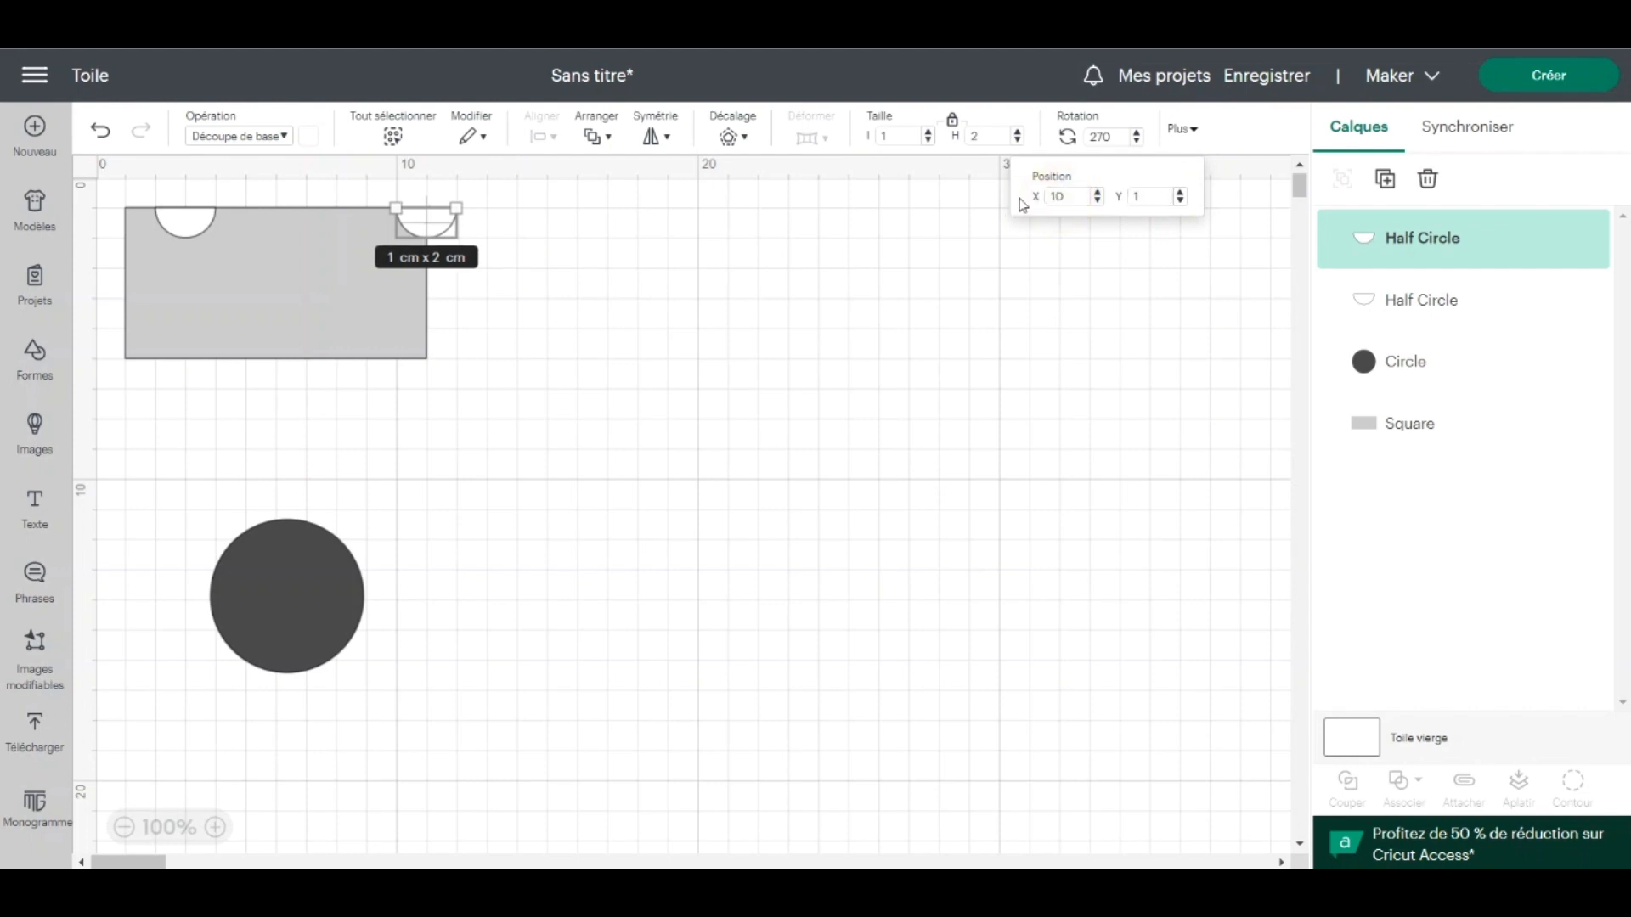
# Duplicate both half circles, flip the copies over the horizontal axis and move them onto the rectangle's lower edge
pyautogui.keyDown('shift'); pyautogui.click(188, 223); pyautogui.keyUp('shift')
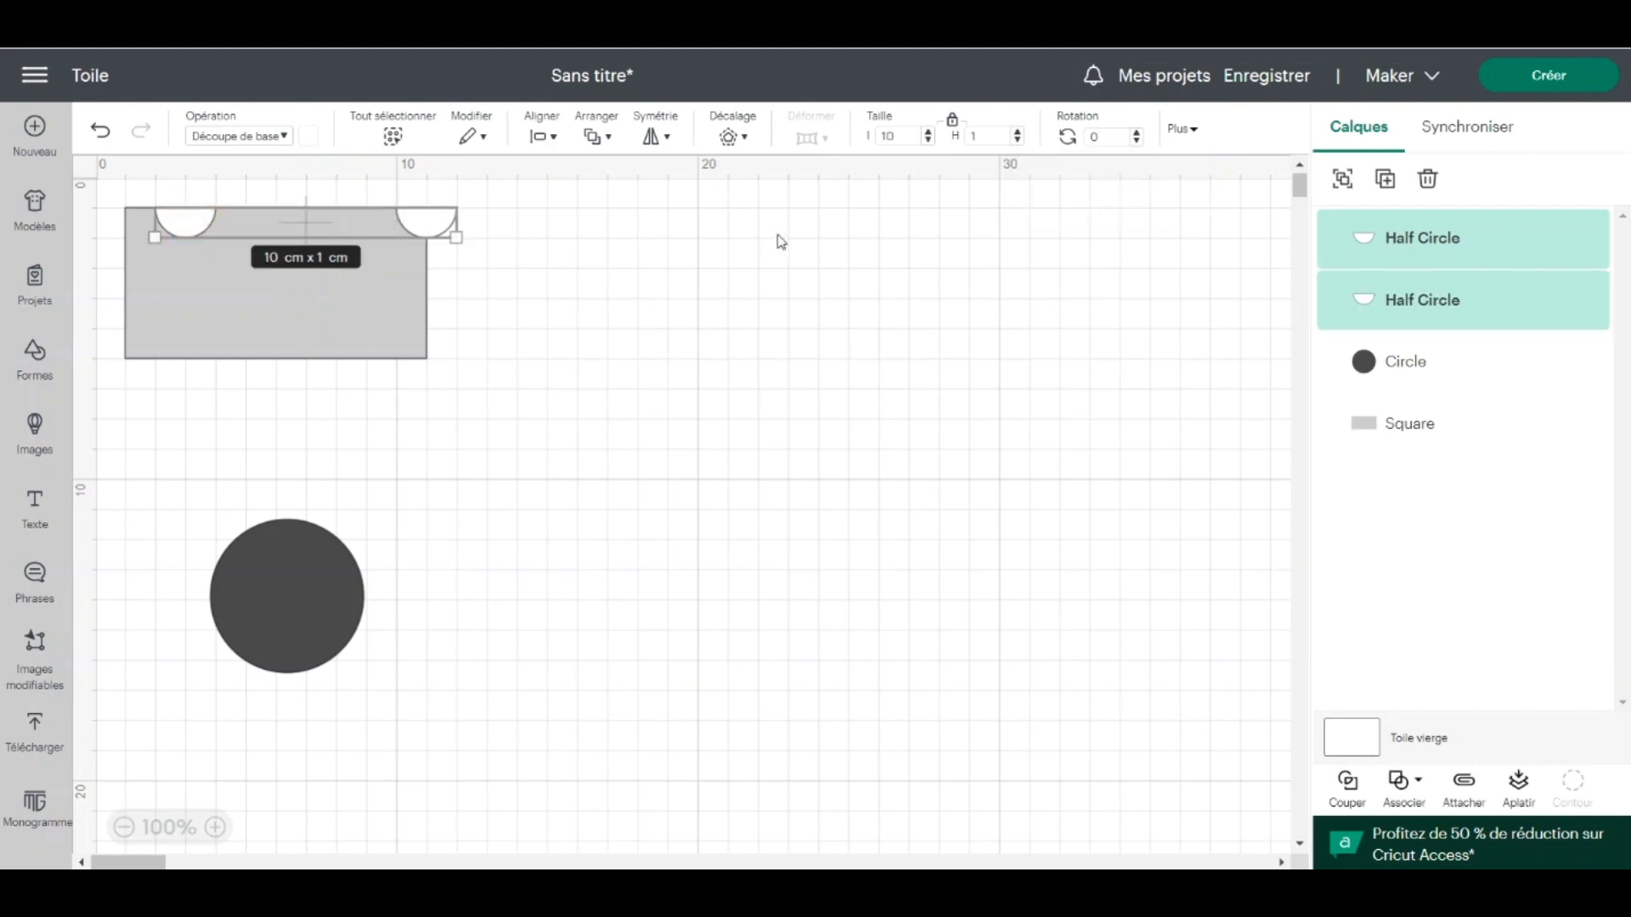
pyautogui.click(1385, 179)
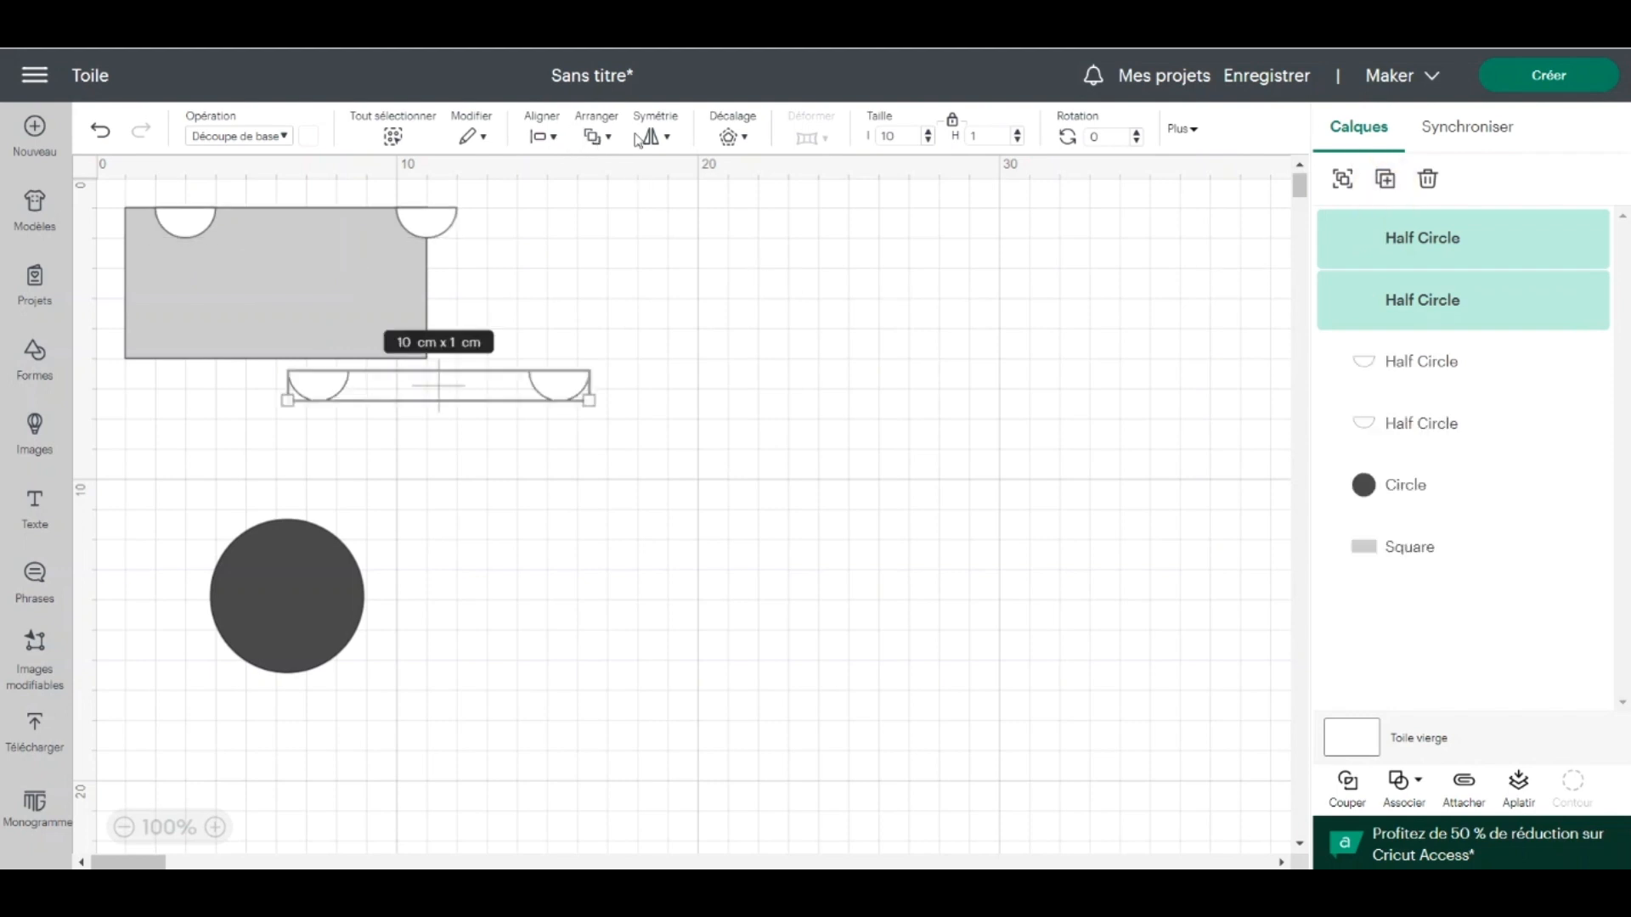
pyautogui.click(663, 138)
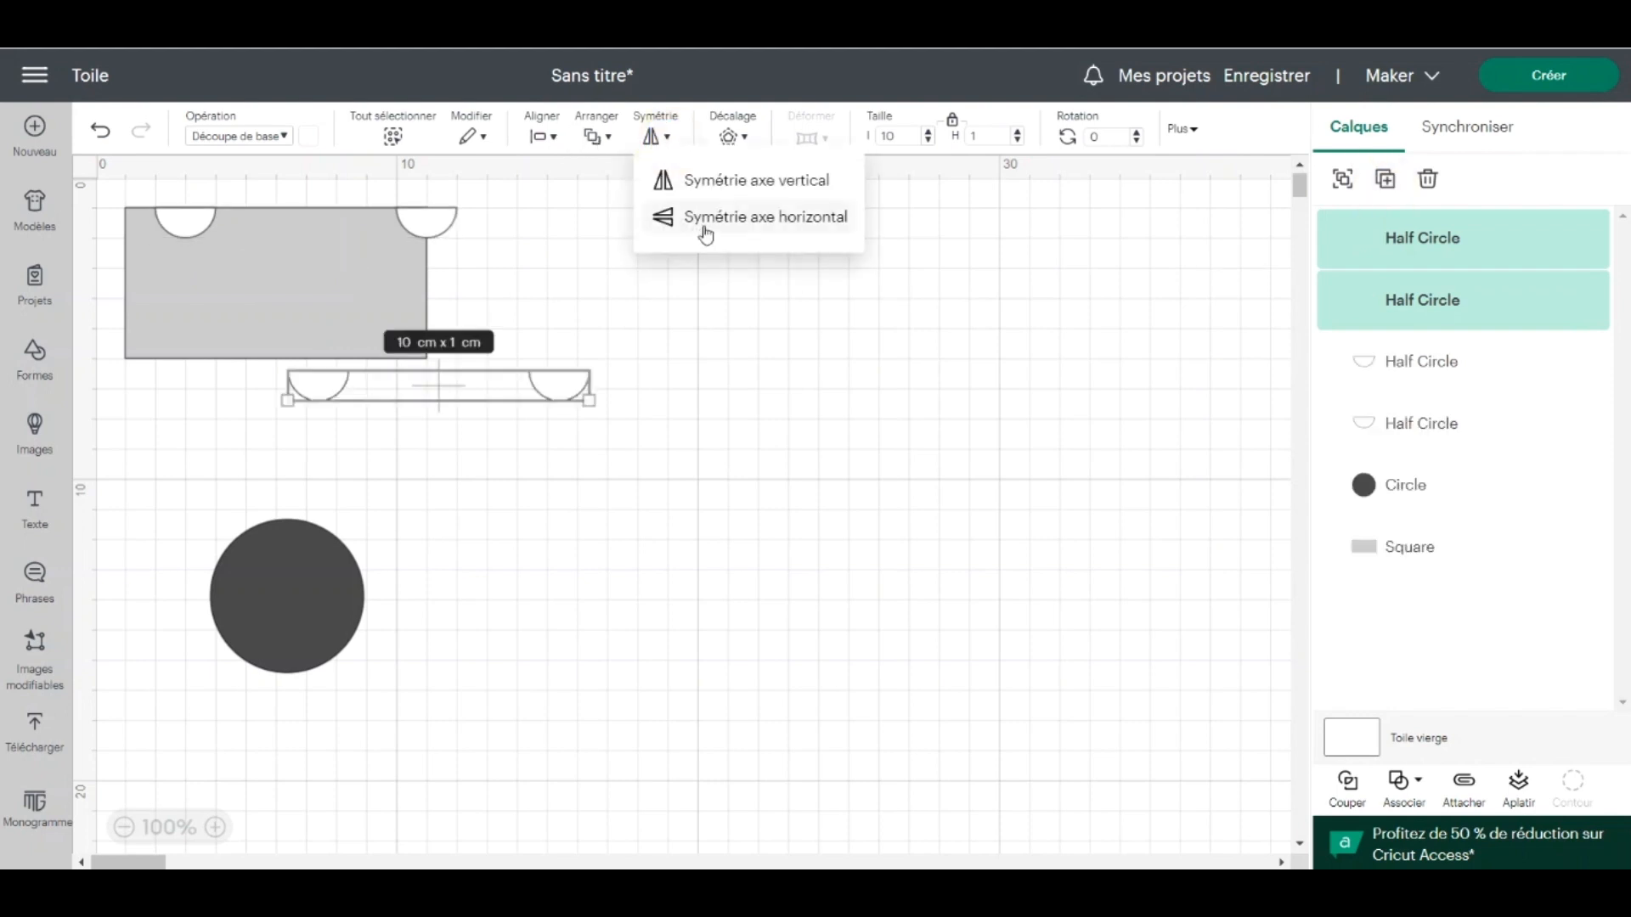
pyautogui.click(702, 217)
pyautogui.moveTo(331, 386); pyautogui.dragTo(202, 347)
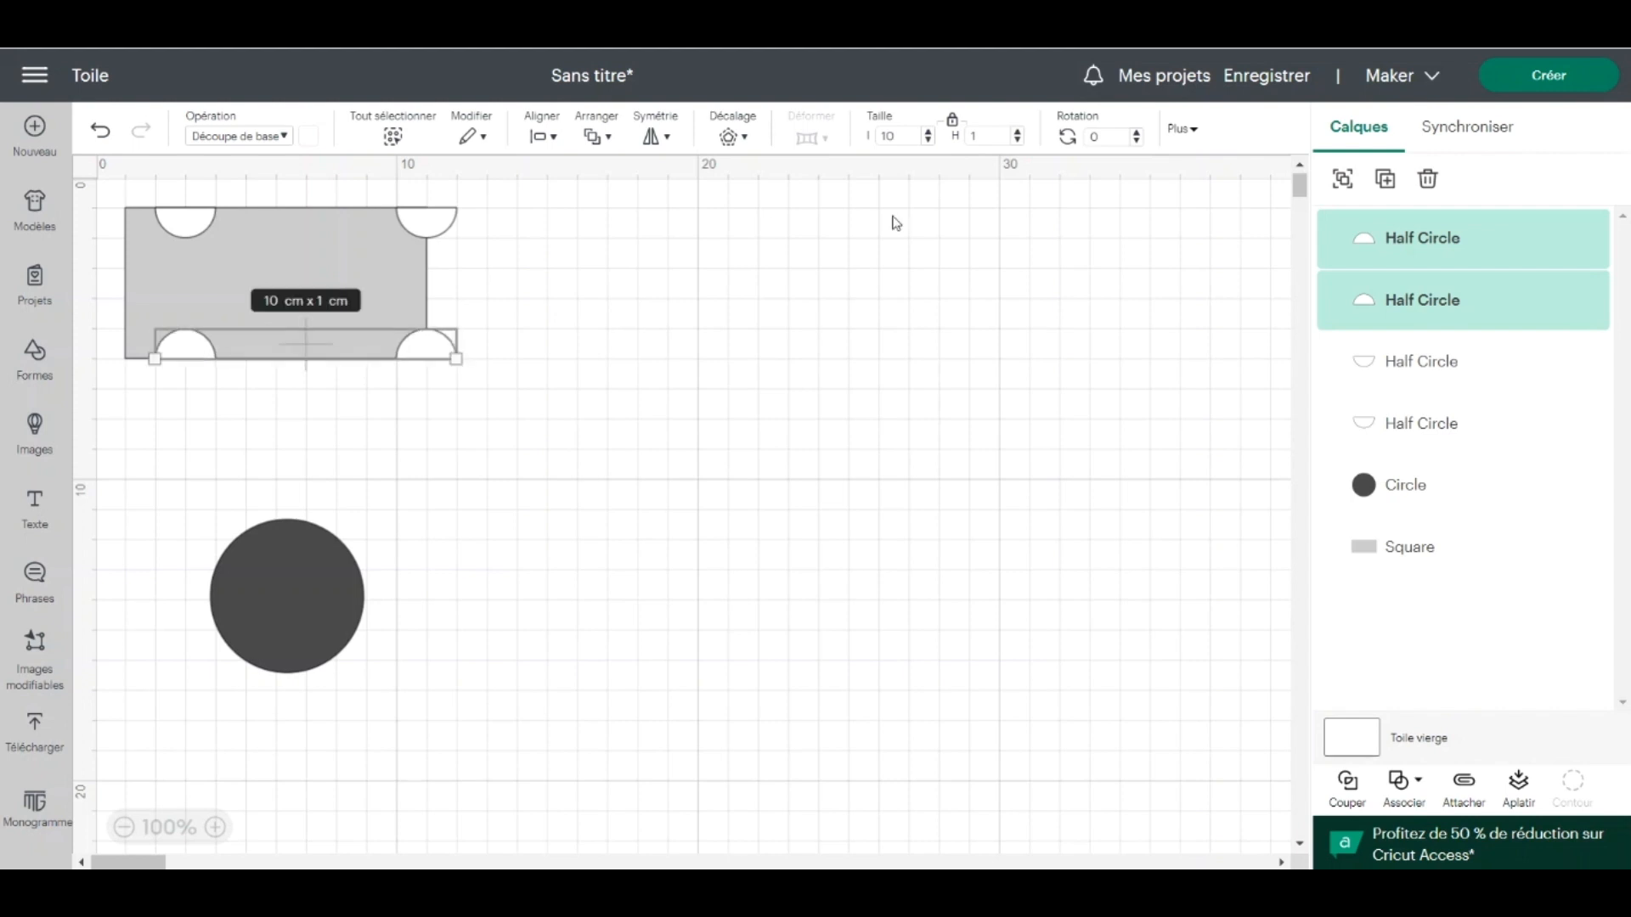
# Set the position of the flipped half-circle pair to X 2, Y 5
pyautogui.click(1193, 132)
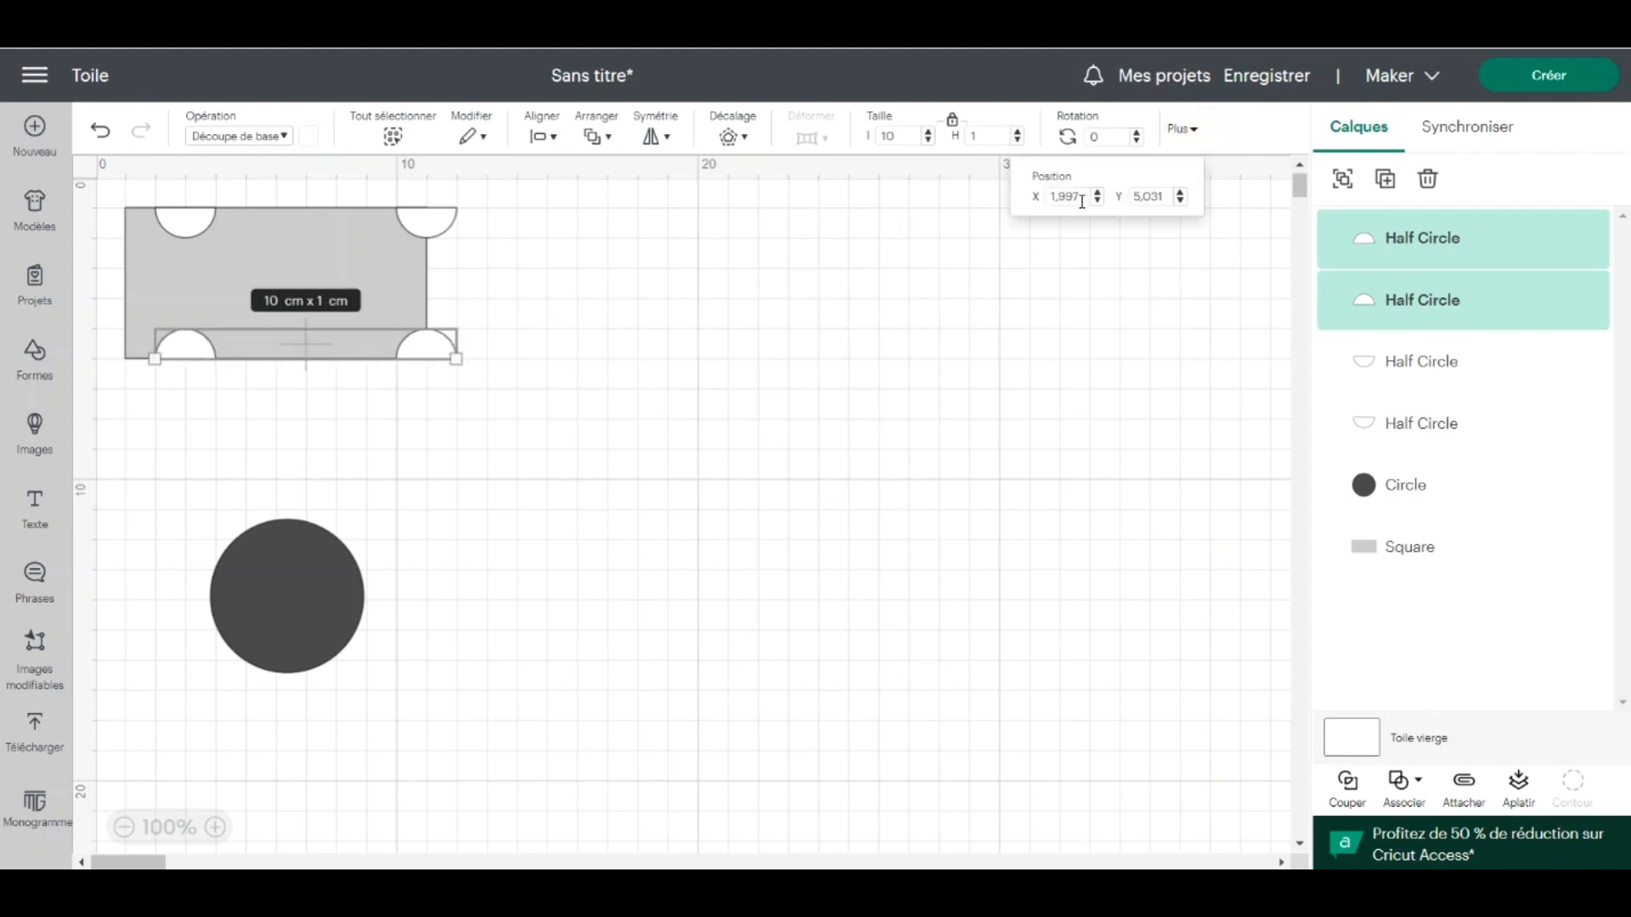
pyautogui.moveTo(1081, 202); pyautogui.dragTo(1033, 198)
pyautogui.write('2')
pyautogui.moveTo(1162, 199); pyautogui.dragTo(1148, 196)
pyautogui.press('BackSpace')
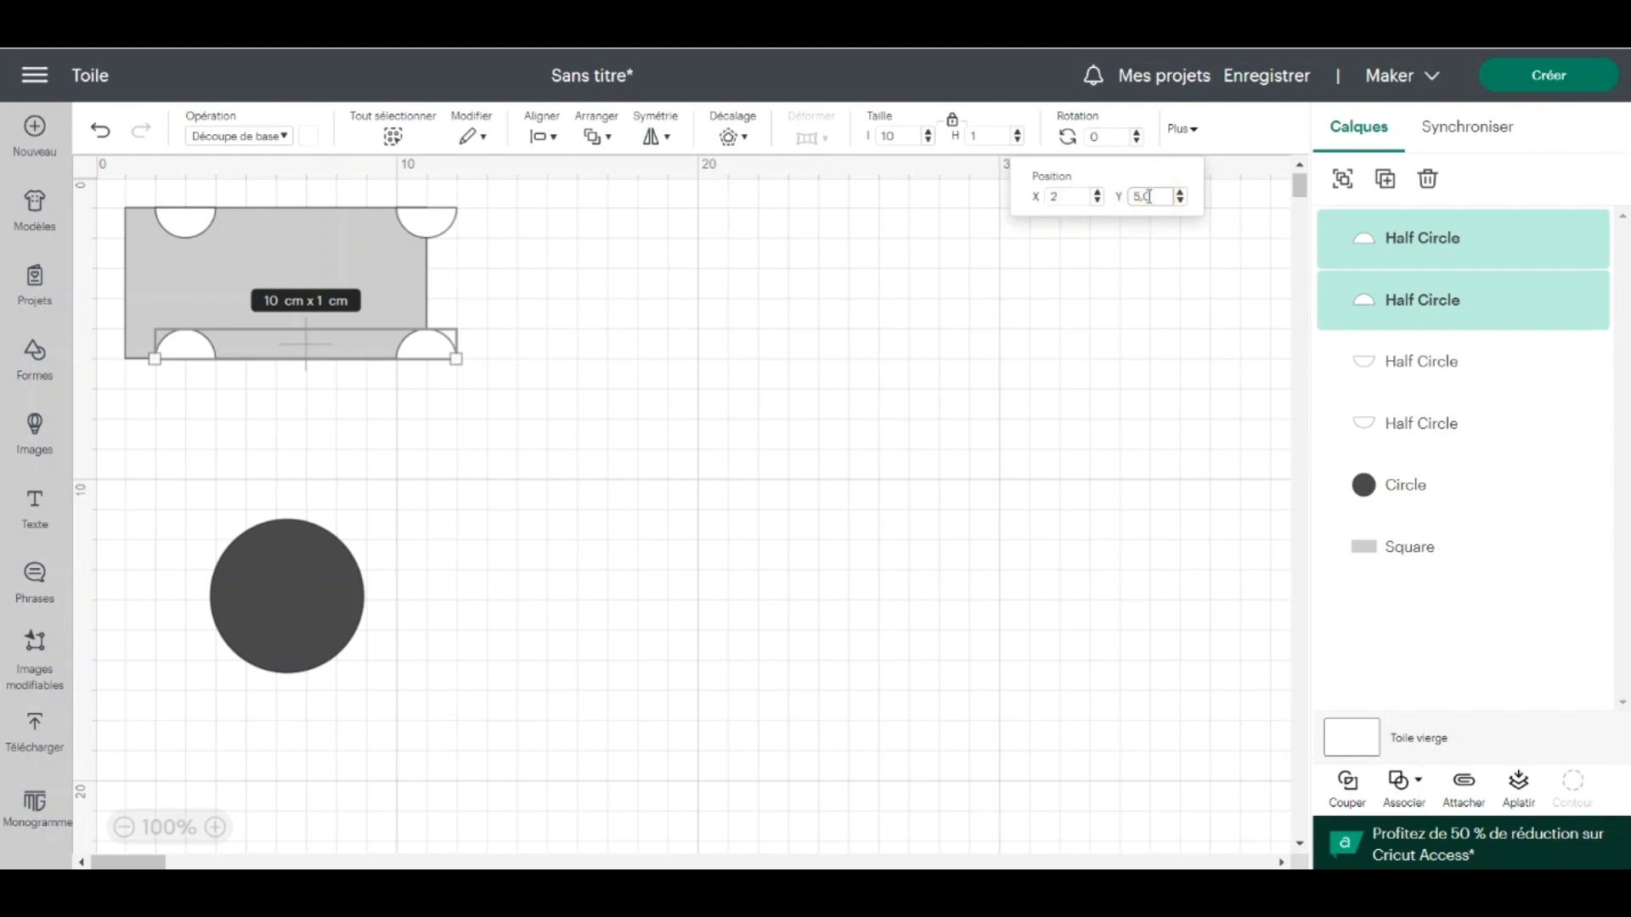
pyautogui.click(729, 259)
# Select all four half circles around the rectangle and unite them with the Lier operation
pyautogui.click(456, 355)
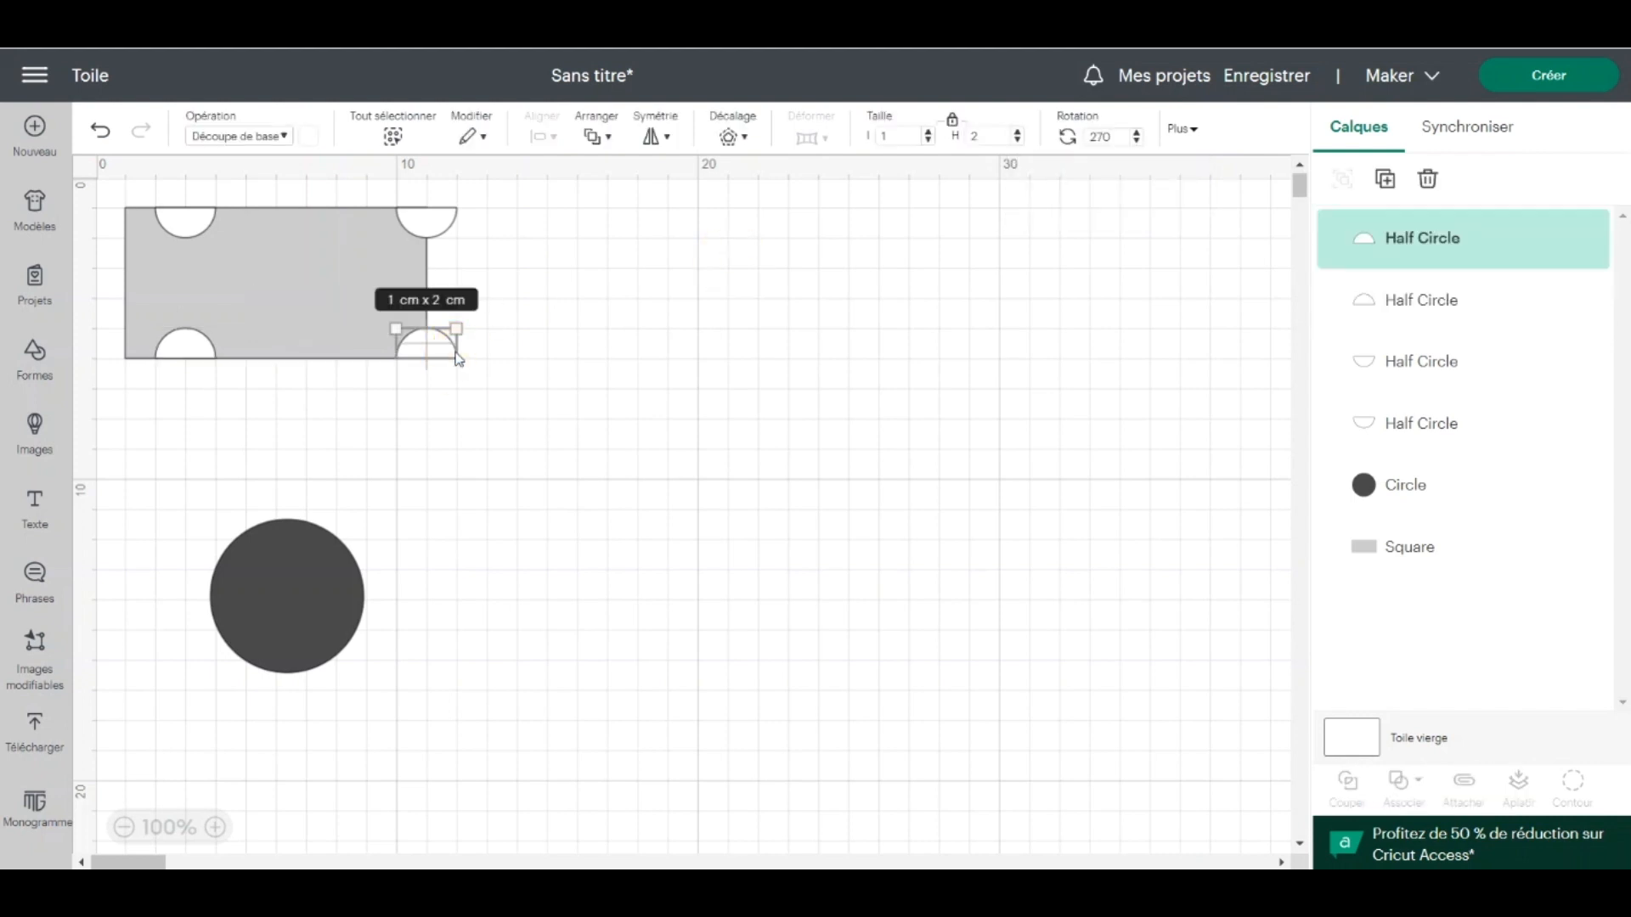
pyautogui.keyDown('shift'); pyautogui.click(1515, 310); pyautogui.keyUp('shift')
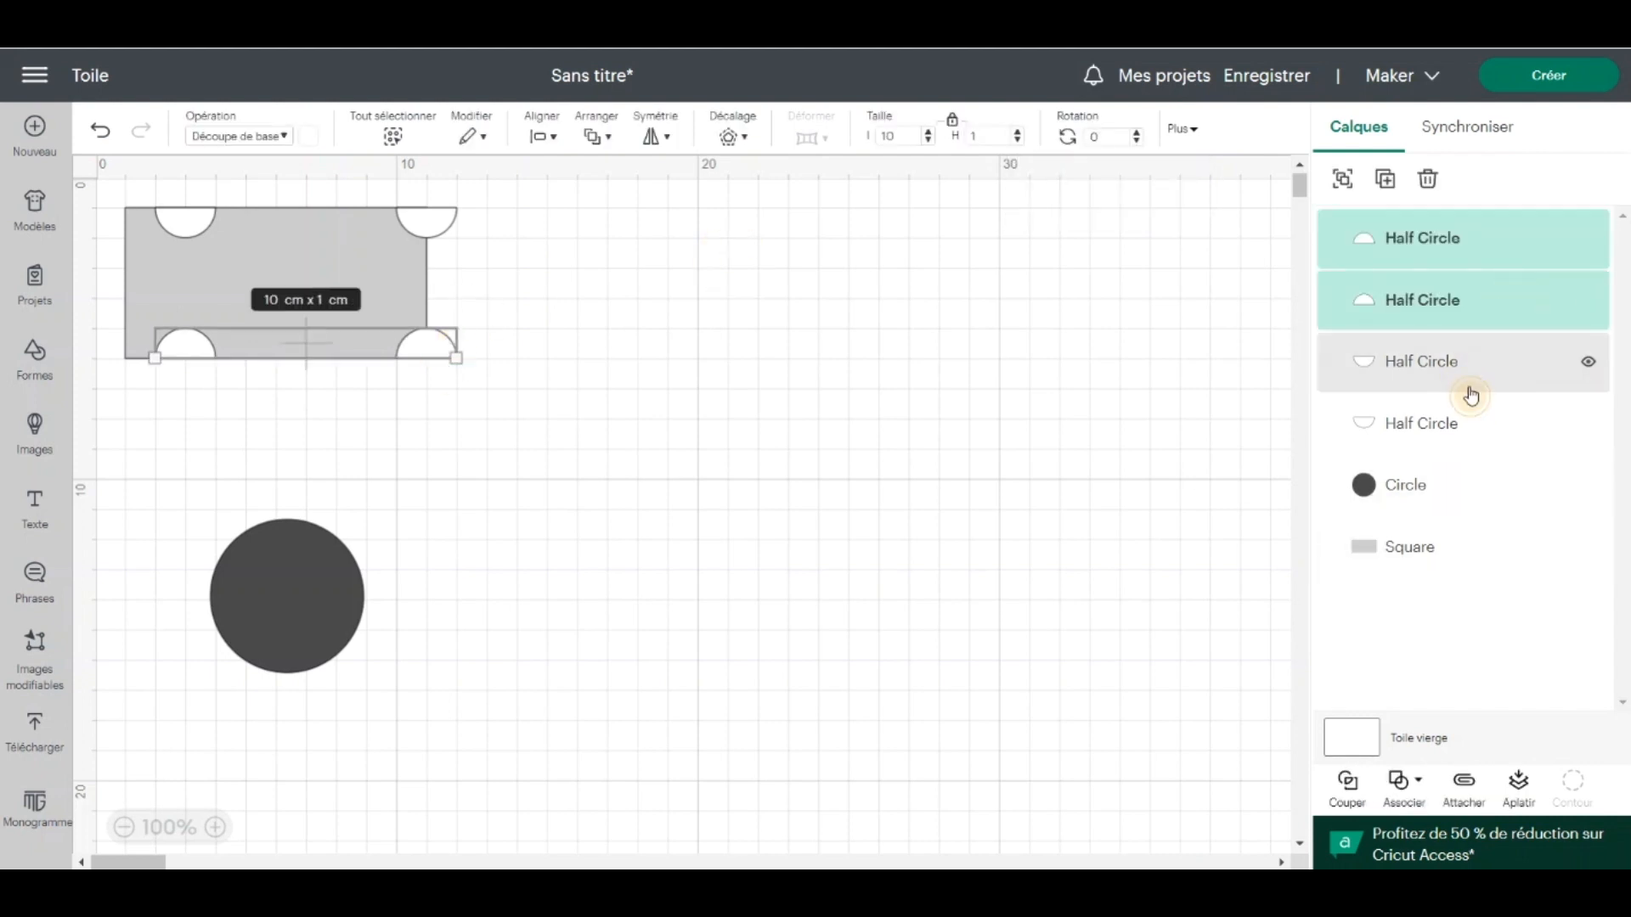
pyautogui.keyDown('shift'); pyautogui.click(1471, 386); pyautogui.keyUp('shift')
pyautogui.keyDown('shift'); pyautogui.click(1452, 425); pyautogui.keyUp('shift')
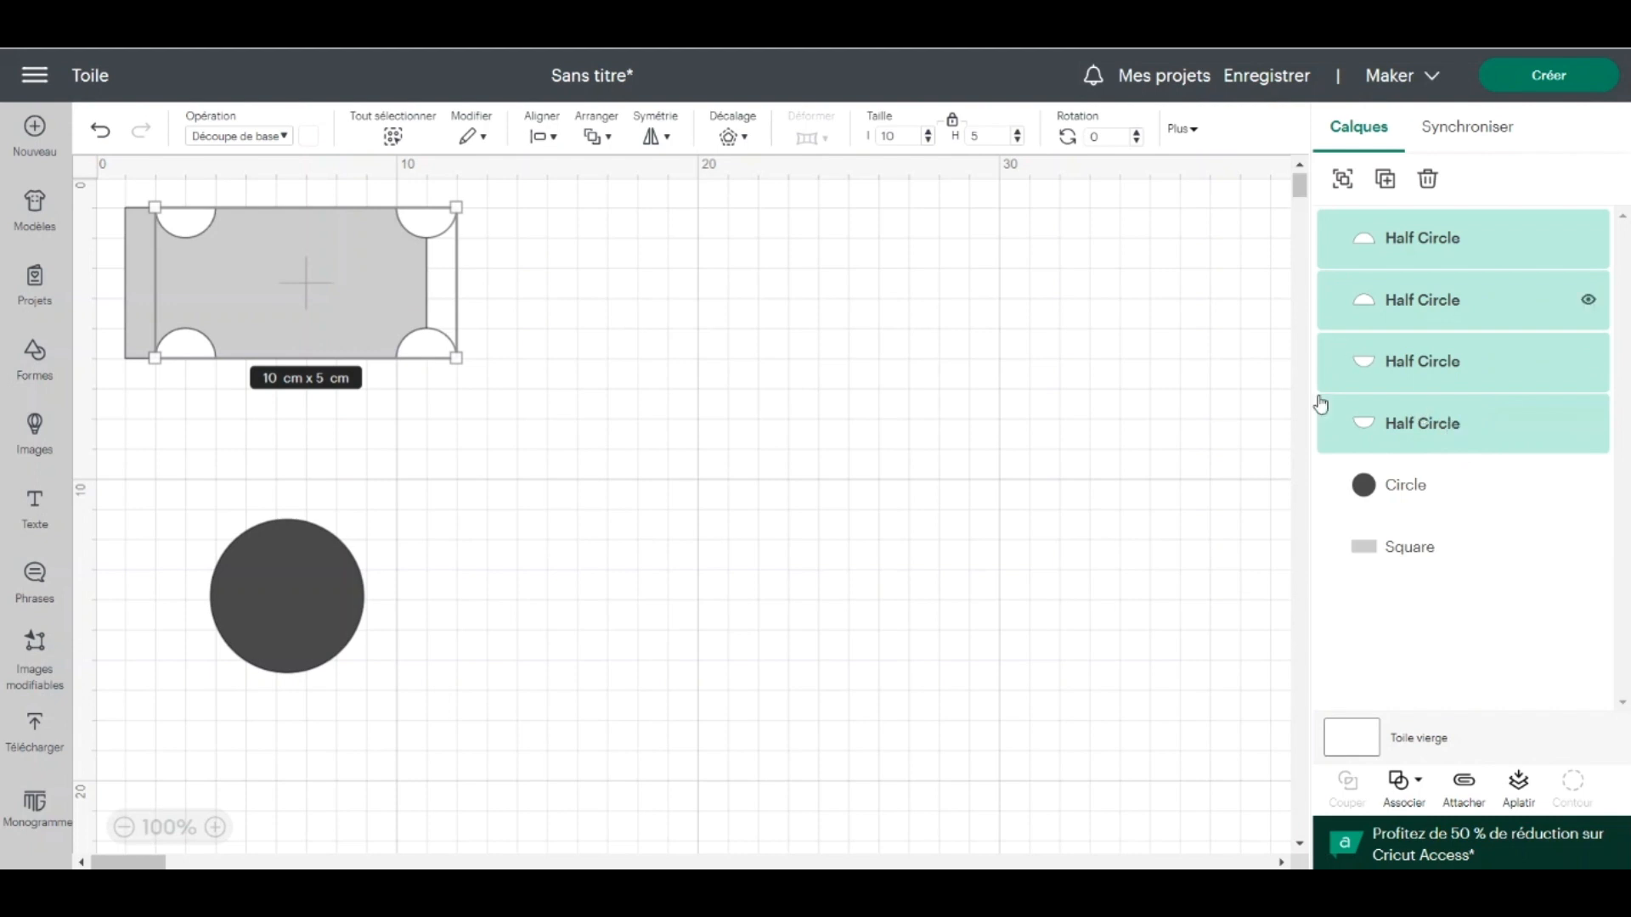
pyautogui.click(1403, 780)
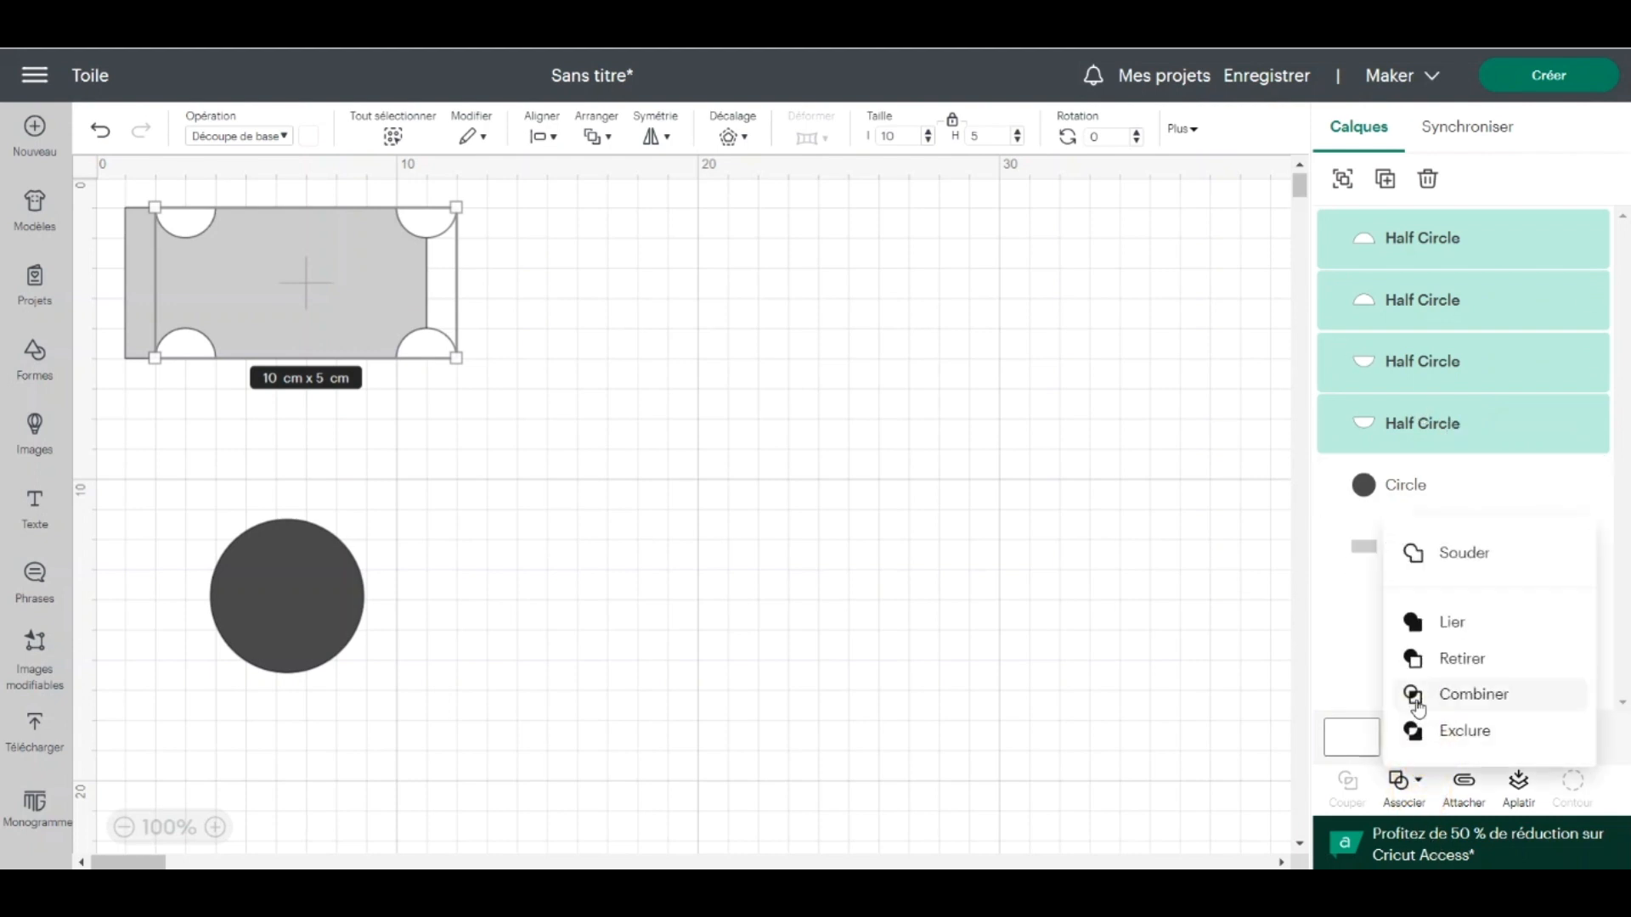
pyautogui.click(1442, 622)
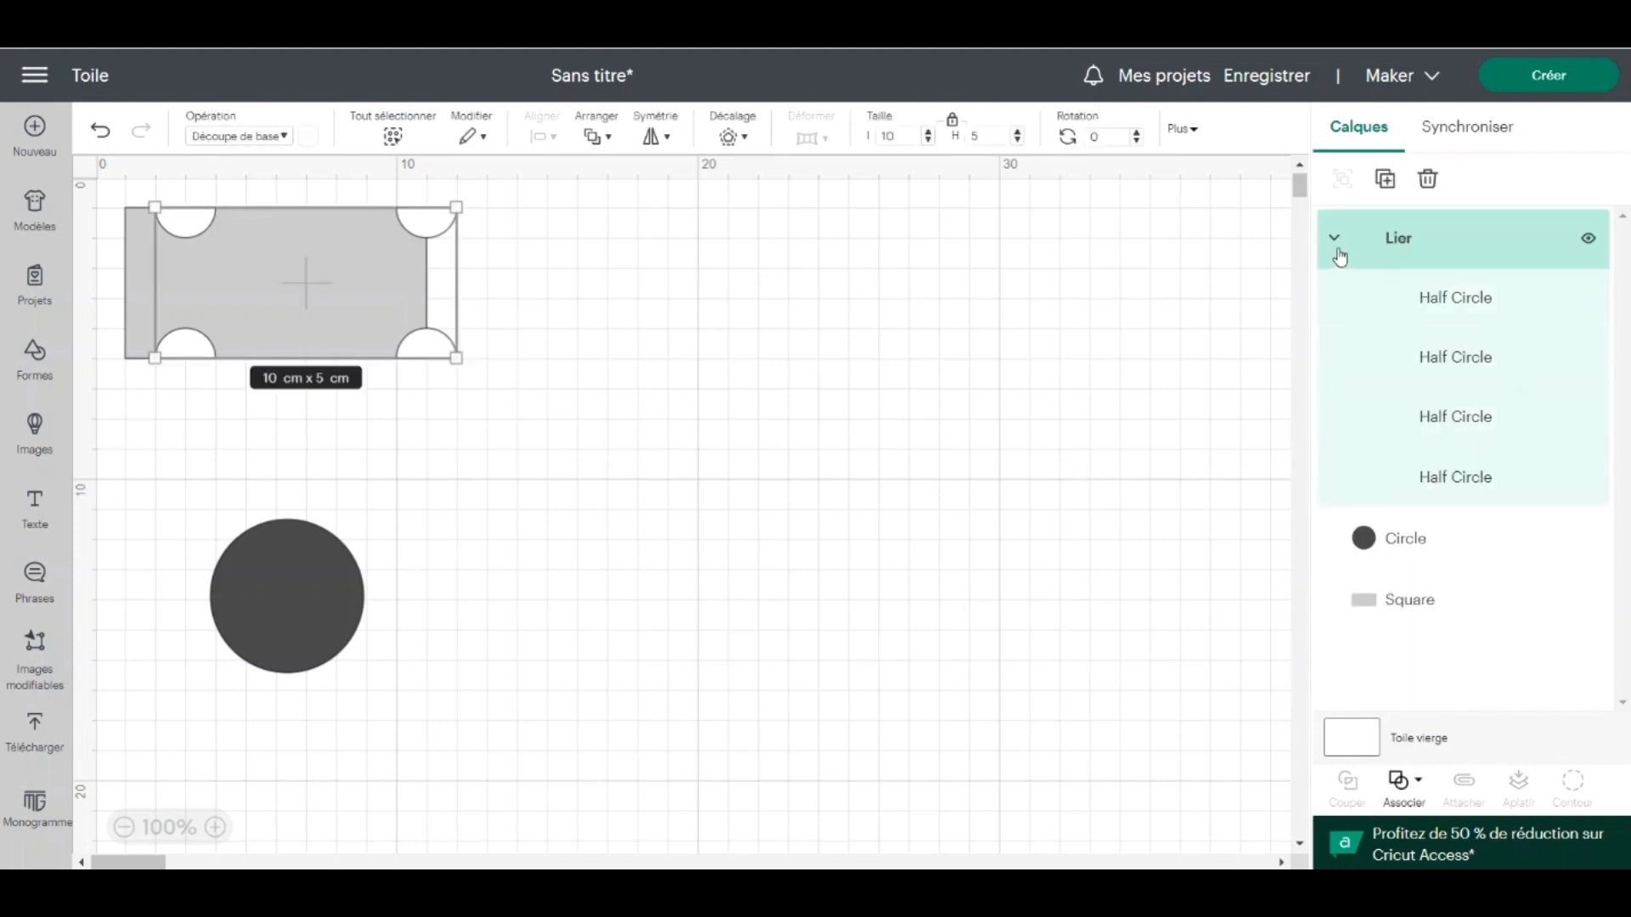
# Rename the united half-circle layer as "trou"
pyautogui.doubleClick(1400, 239)
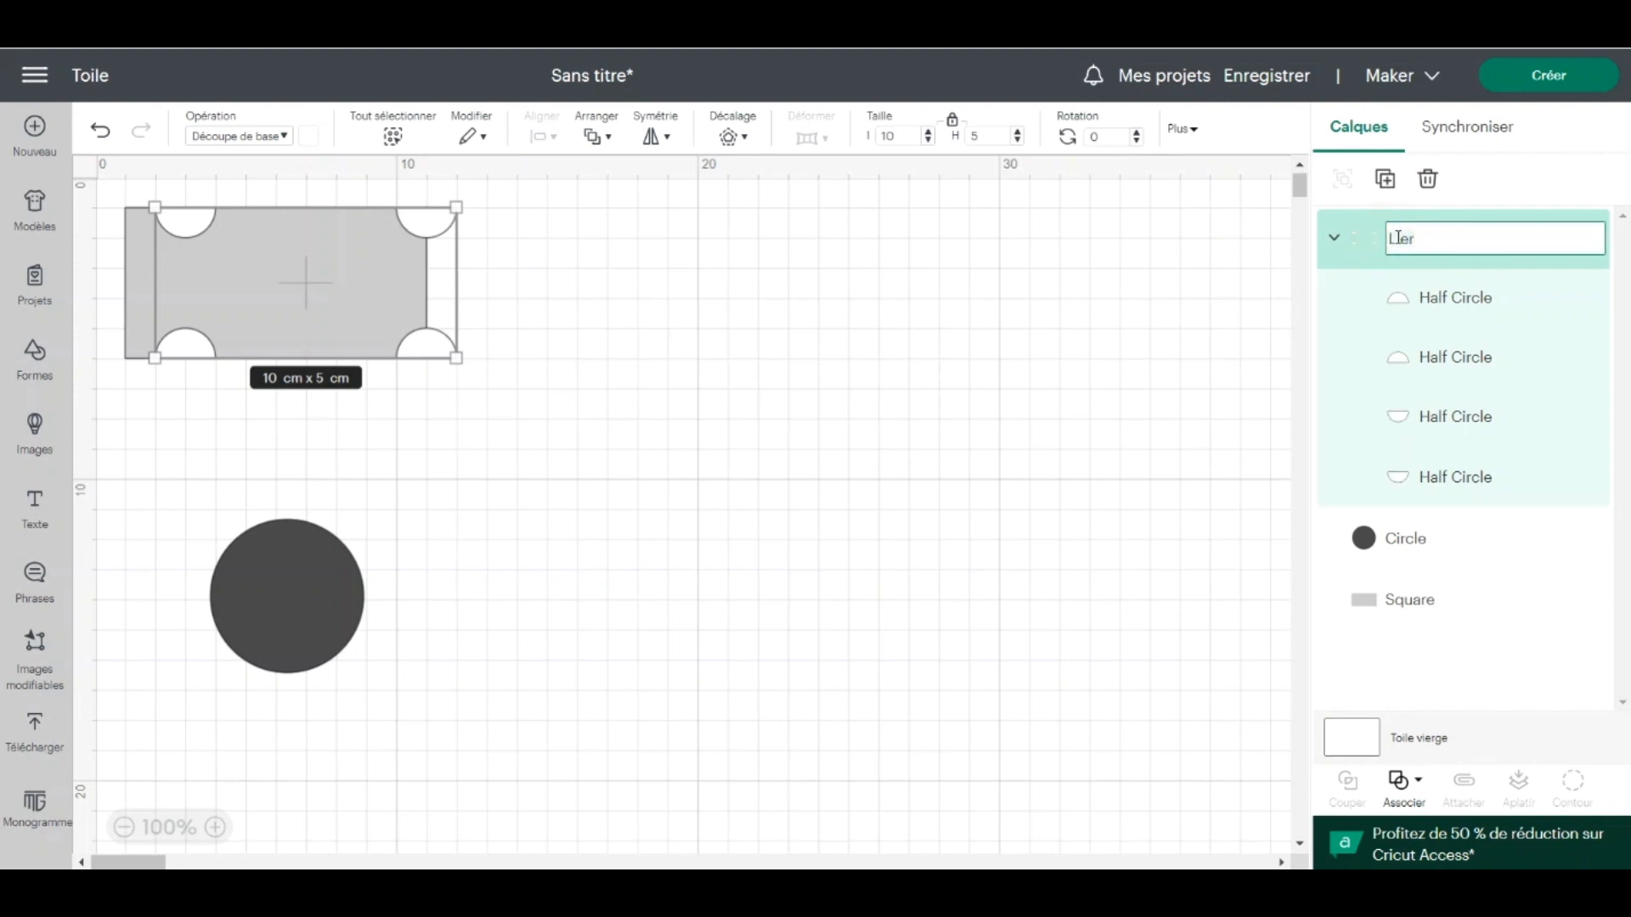
pyautogui.write('trou')
pyautogui.press('Return')
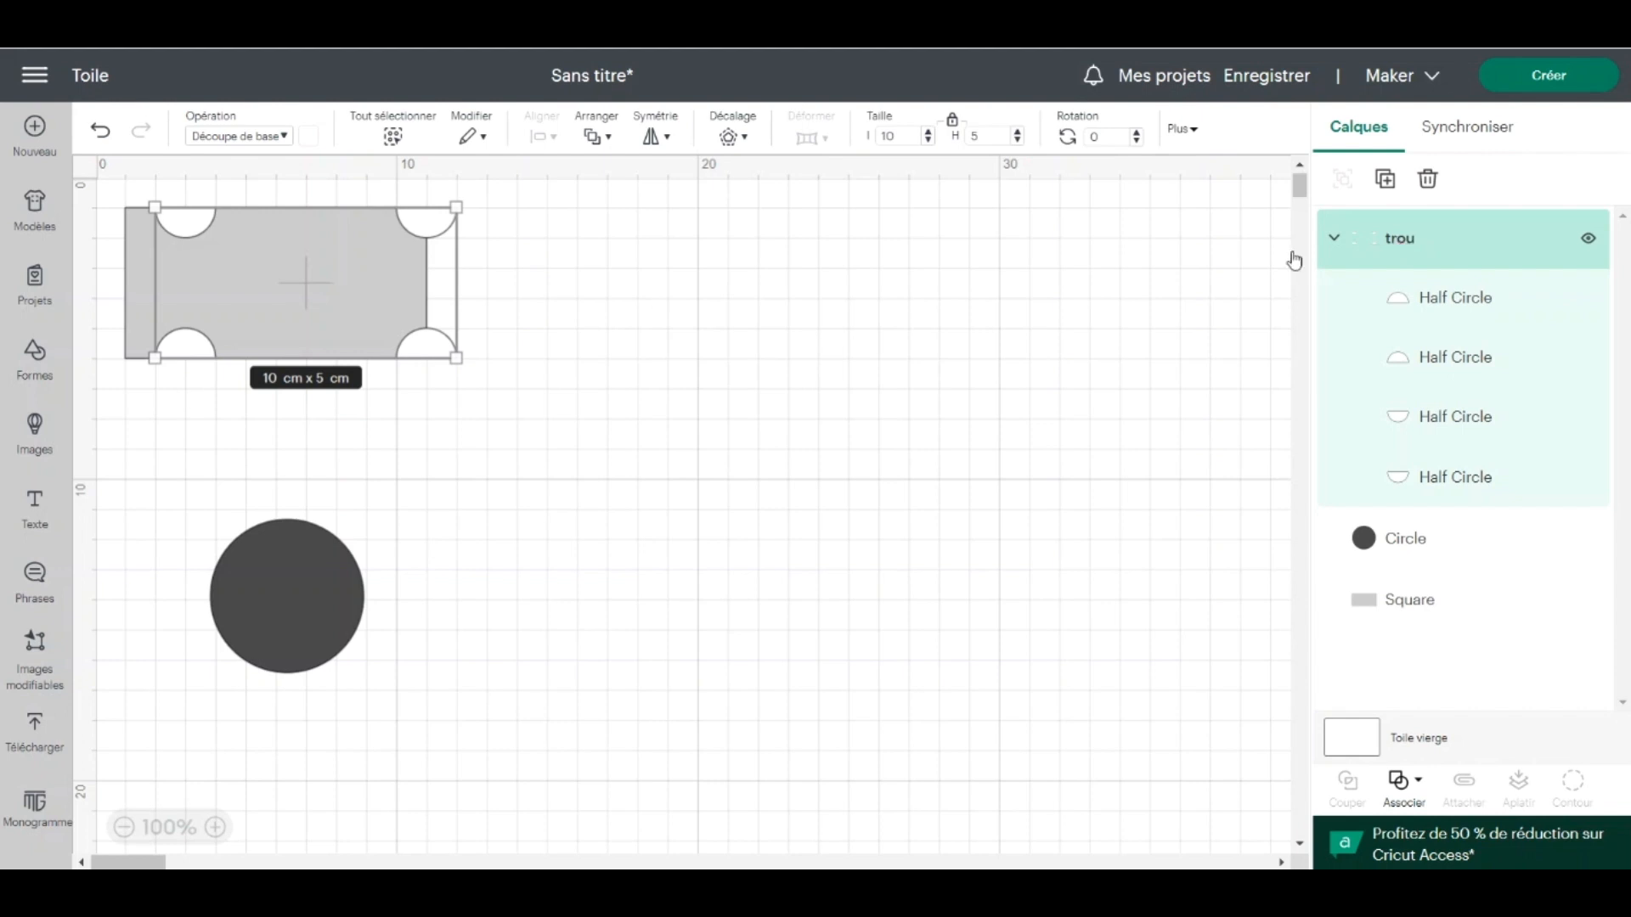
# Resize the dark circle to 0.5 cm and move it onto the left end of the grey rectangle, near its upper corner
pyautogui.click(272, 604)
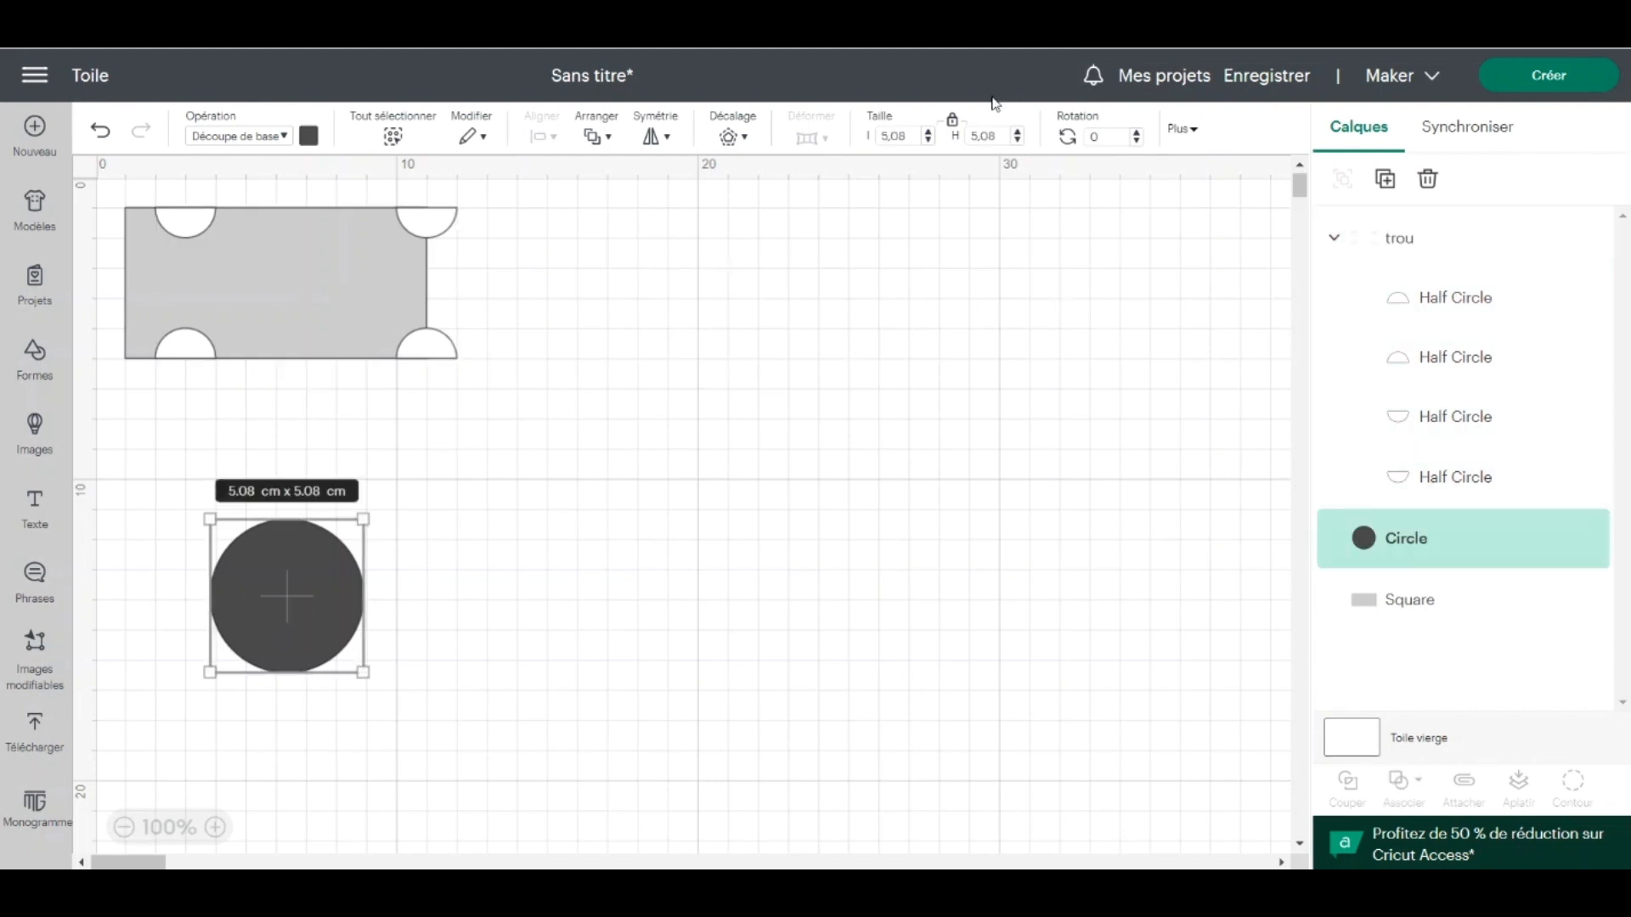
pyautogui.moveTo(909, 136); pyautogui.dragTo(877, 138)
pyautogui.write('0,5')
pyautogui.press('Return')
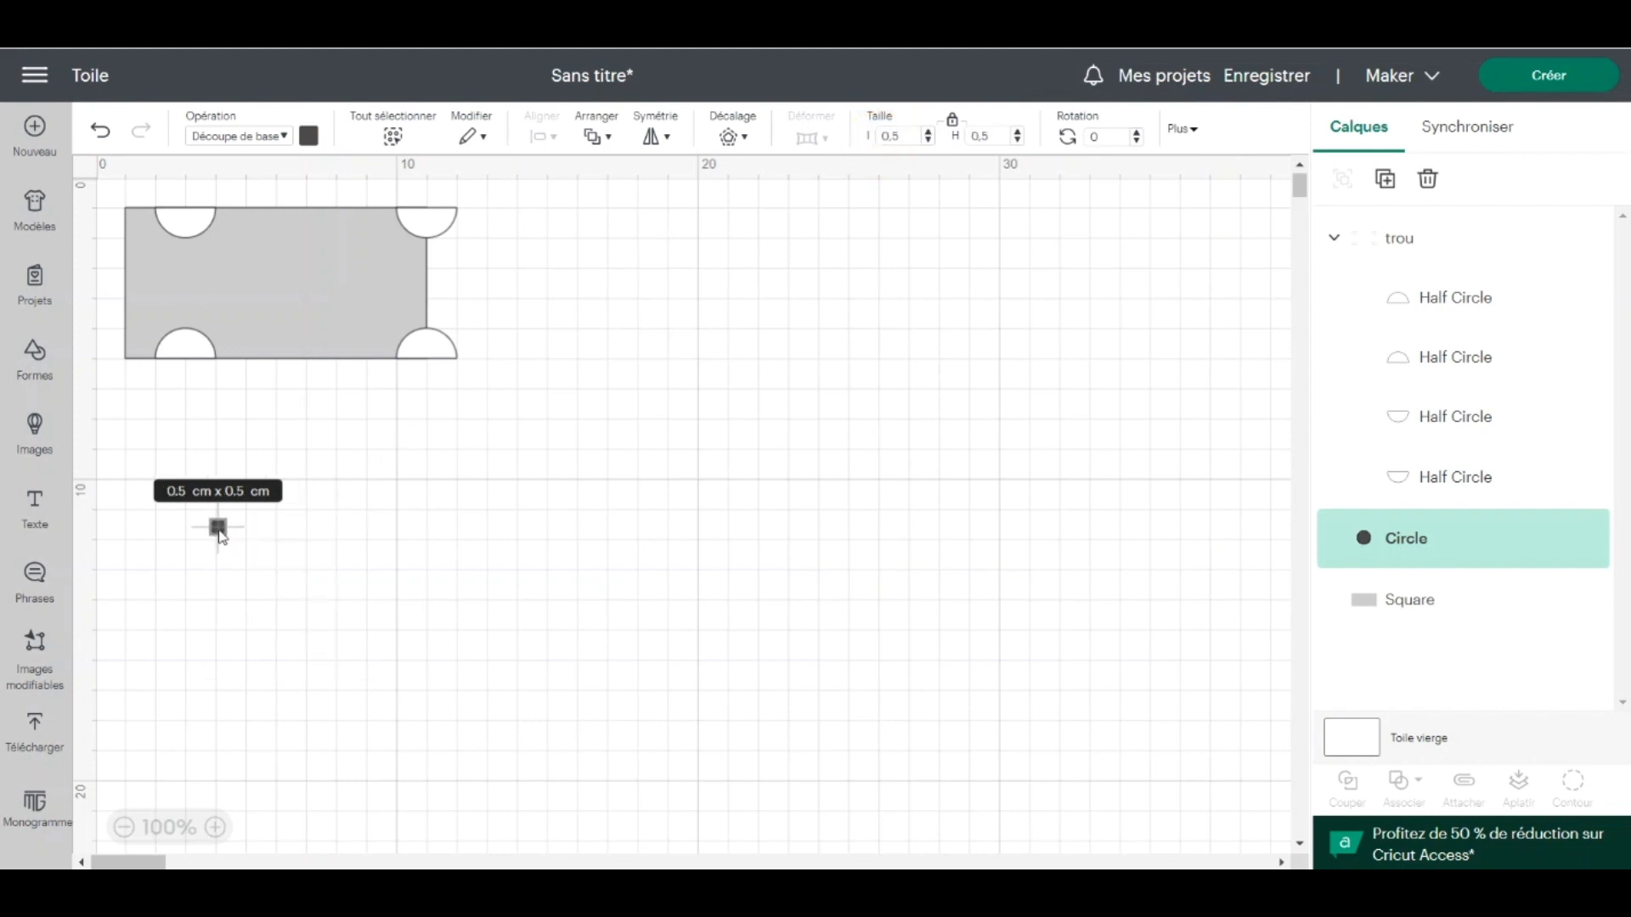
pyautogui.moveTo(218, 528); pyautogui.dragTo(148, 247)
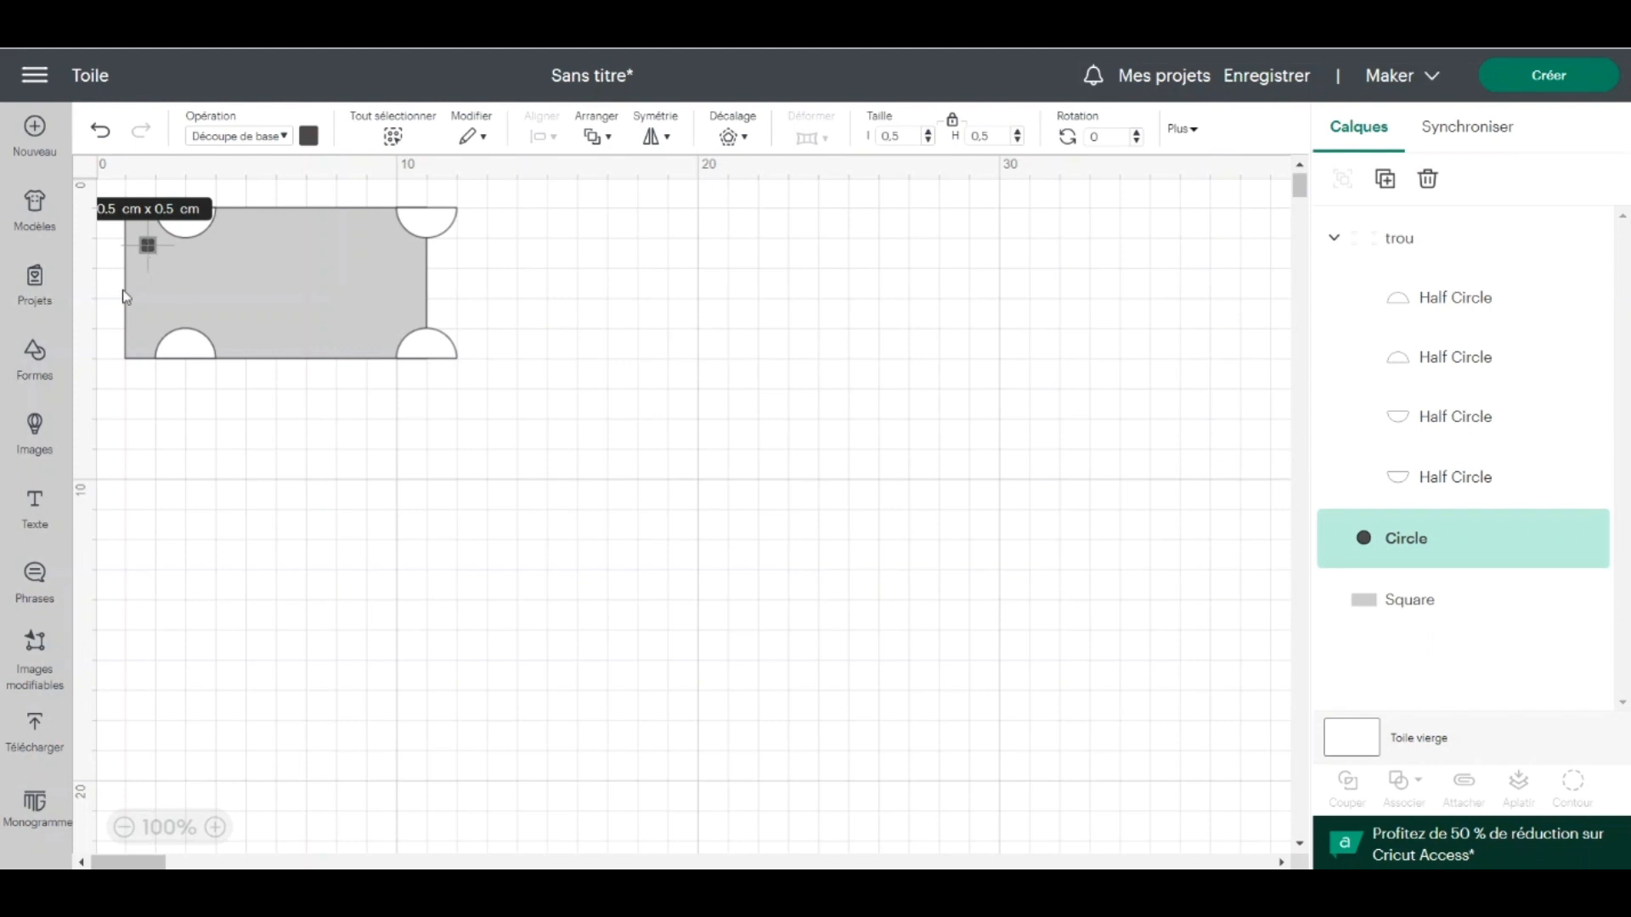
# Duplicate the small circle, place the copy below the original at the rectangle's left end, and nudge the original slightly lower
pyautogui.click(1385, 178)
pyautogui.moveTo(440, 437); pyautogui.dragTo(150, 310)
pyautogui.moveTo(150, 252); pyautogui.dragTo(149, 259)
pyautogui.click(109, 263)
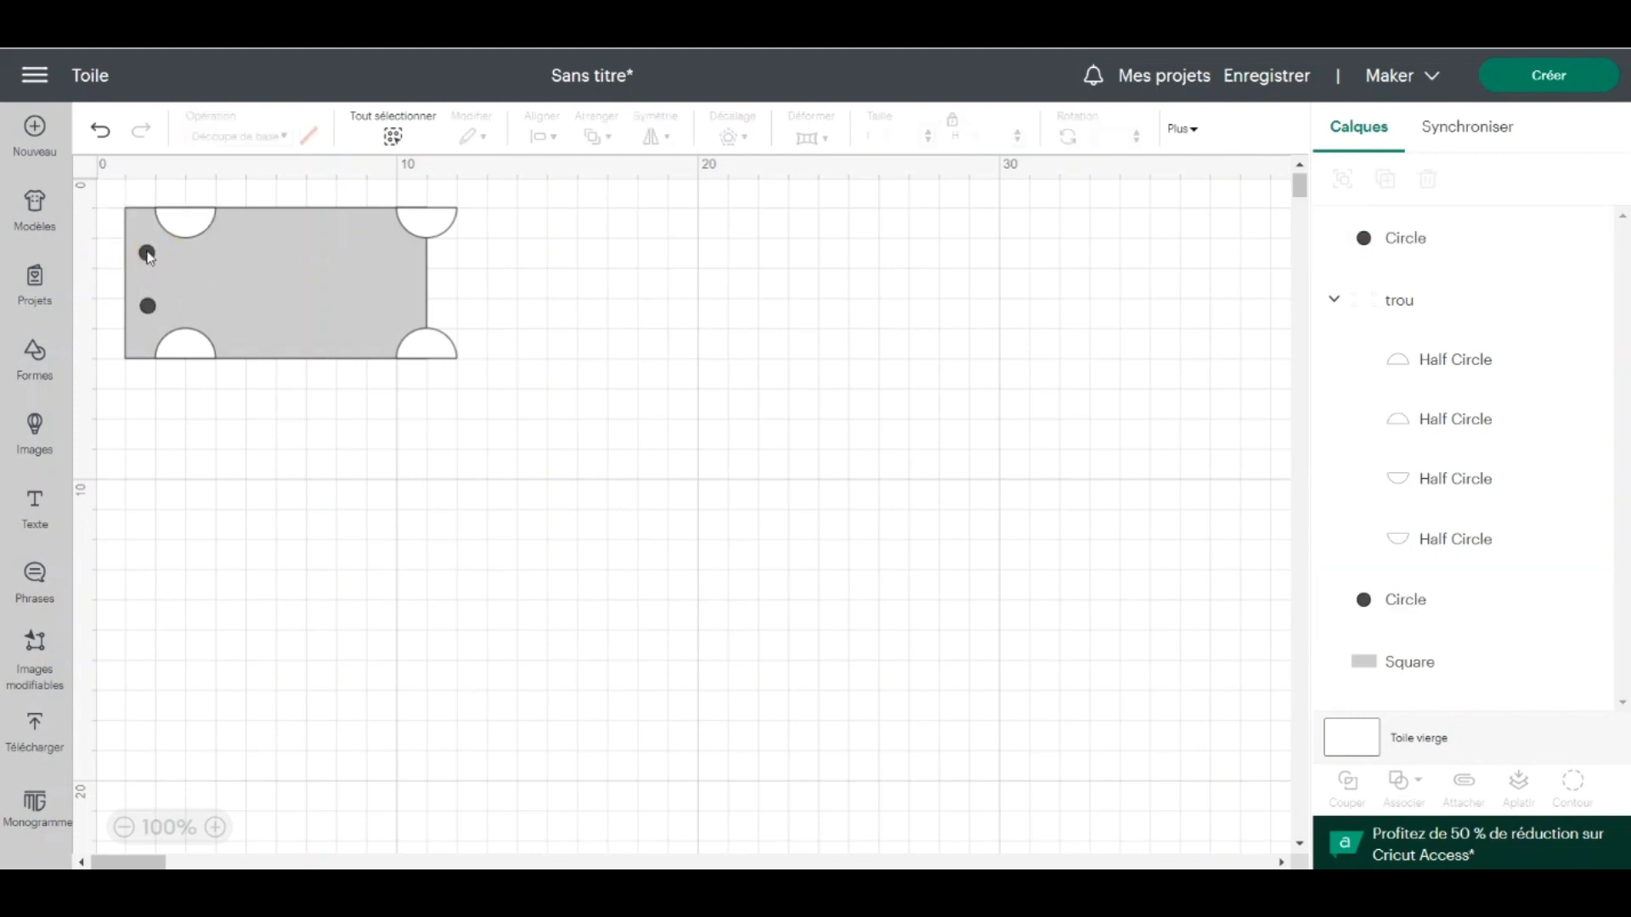
# Select the two small circles and align them with each other using Centrer horizontalement
pyautogui.click(148, 254)
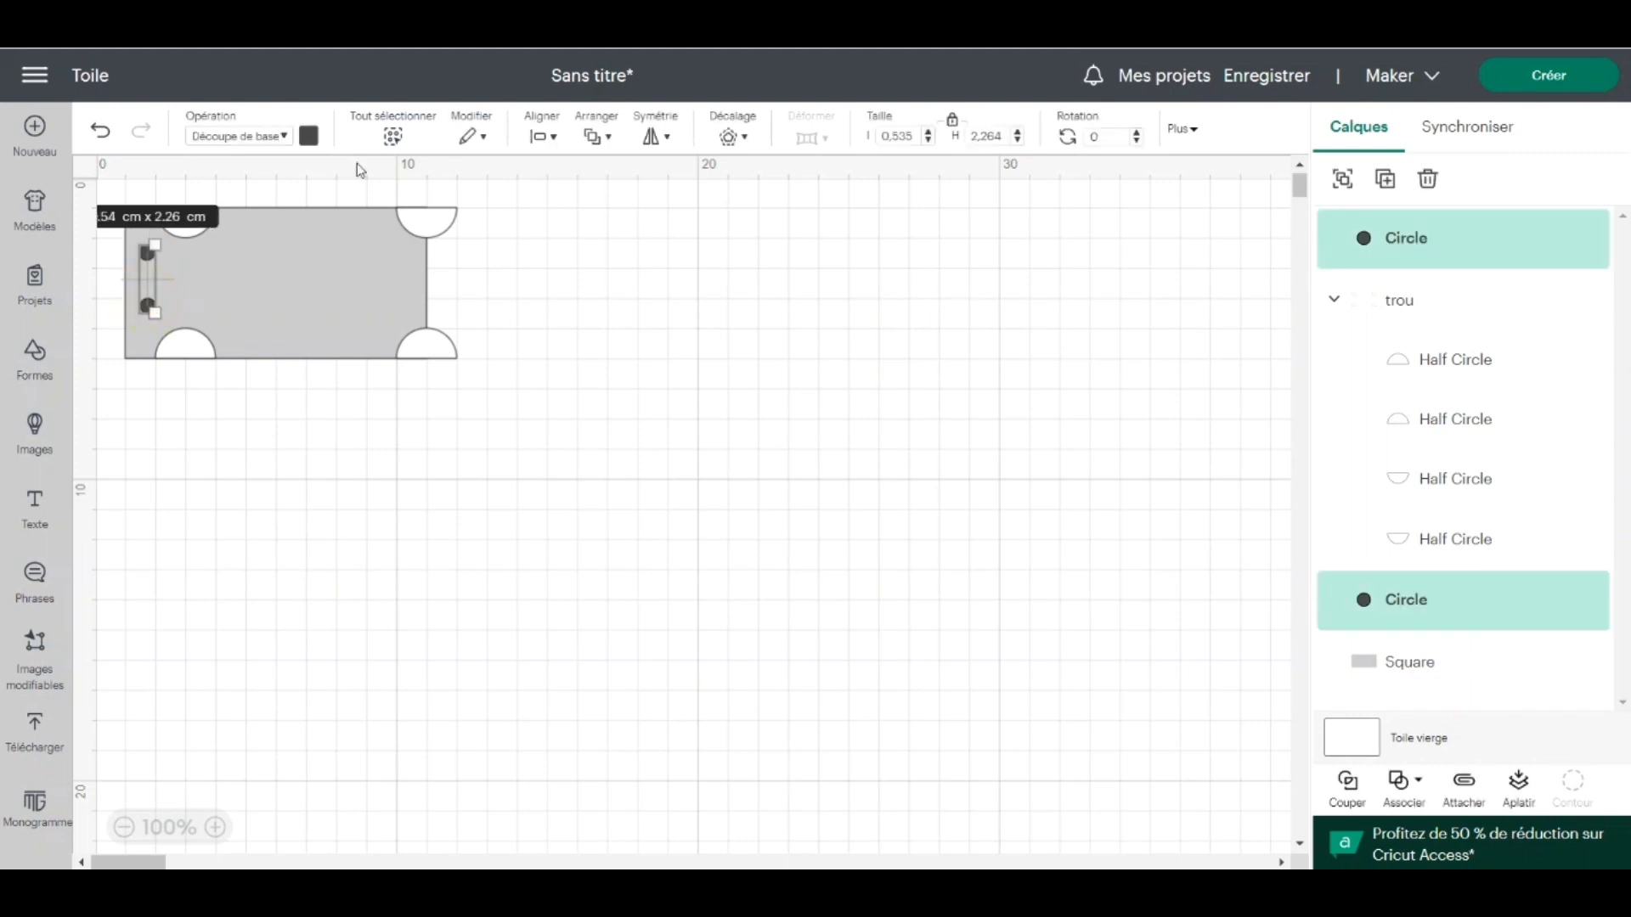
pyautogui.click(551, 139)
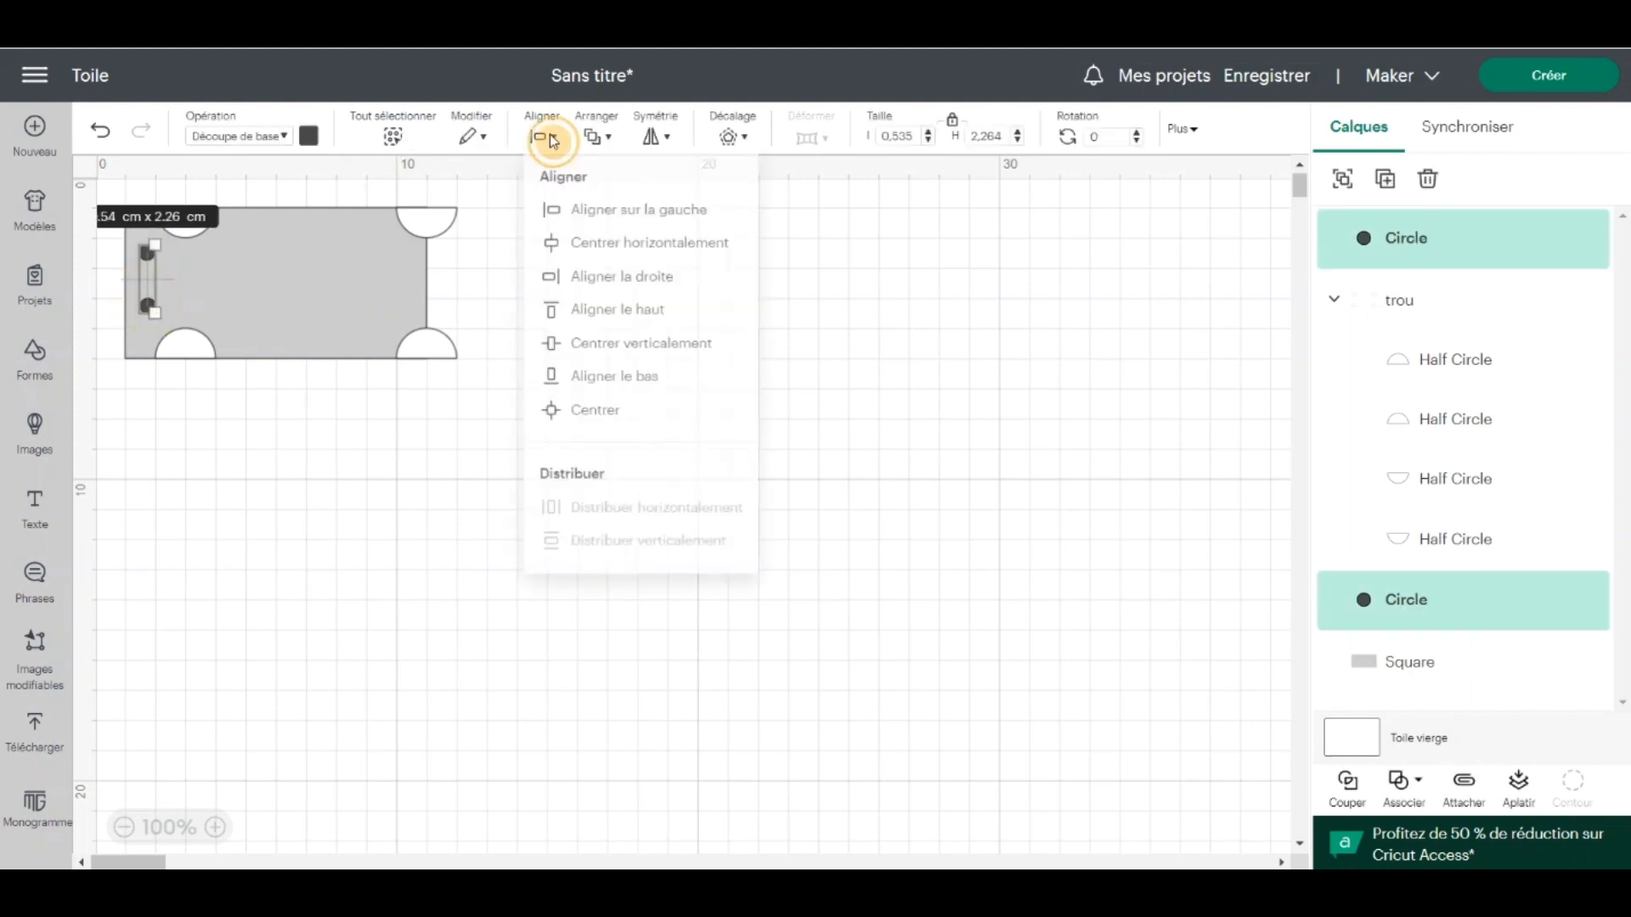
pyautogui.click(625, 255)
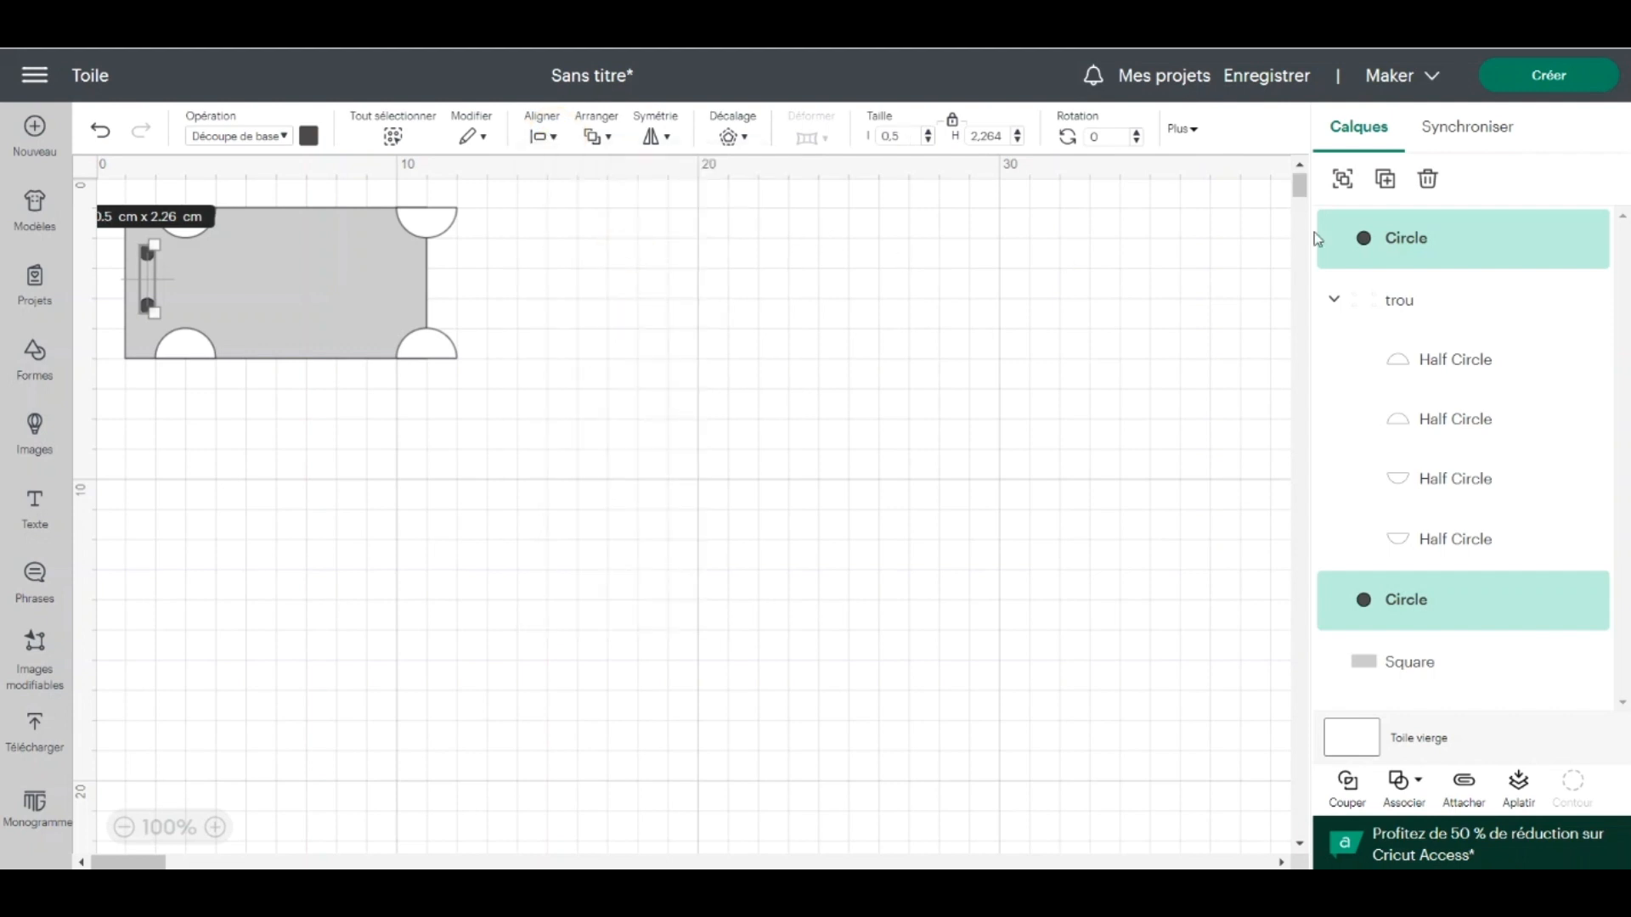
# Group the two small circles and rename the group as "trou ruban"
pyautogui.click(1343, 179)
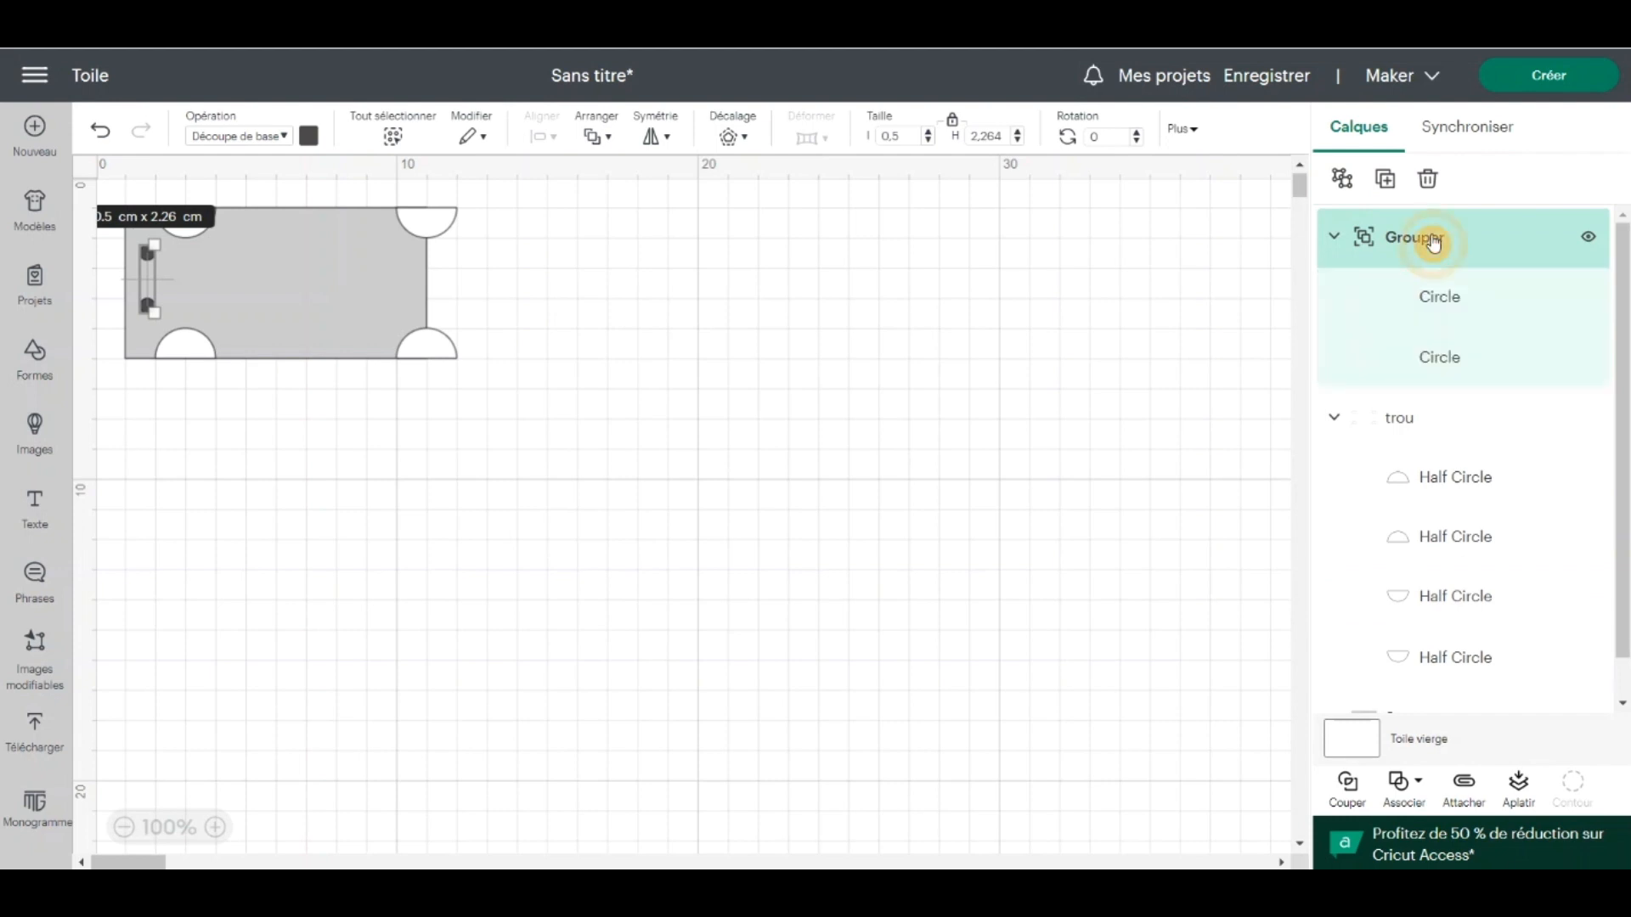
pyautogui.doubleClick(1434, 246)
pyautogui.write('tro')
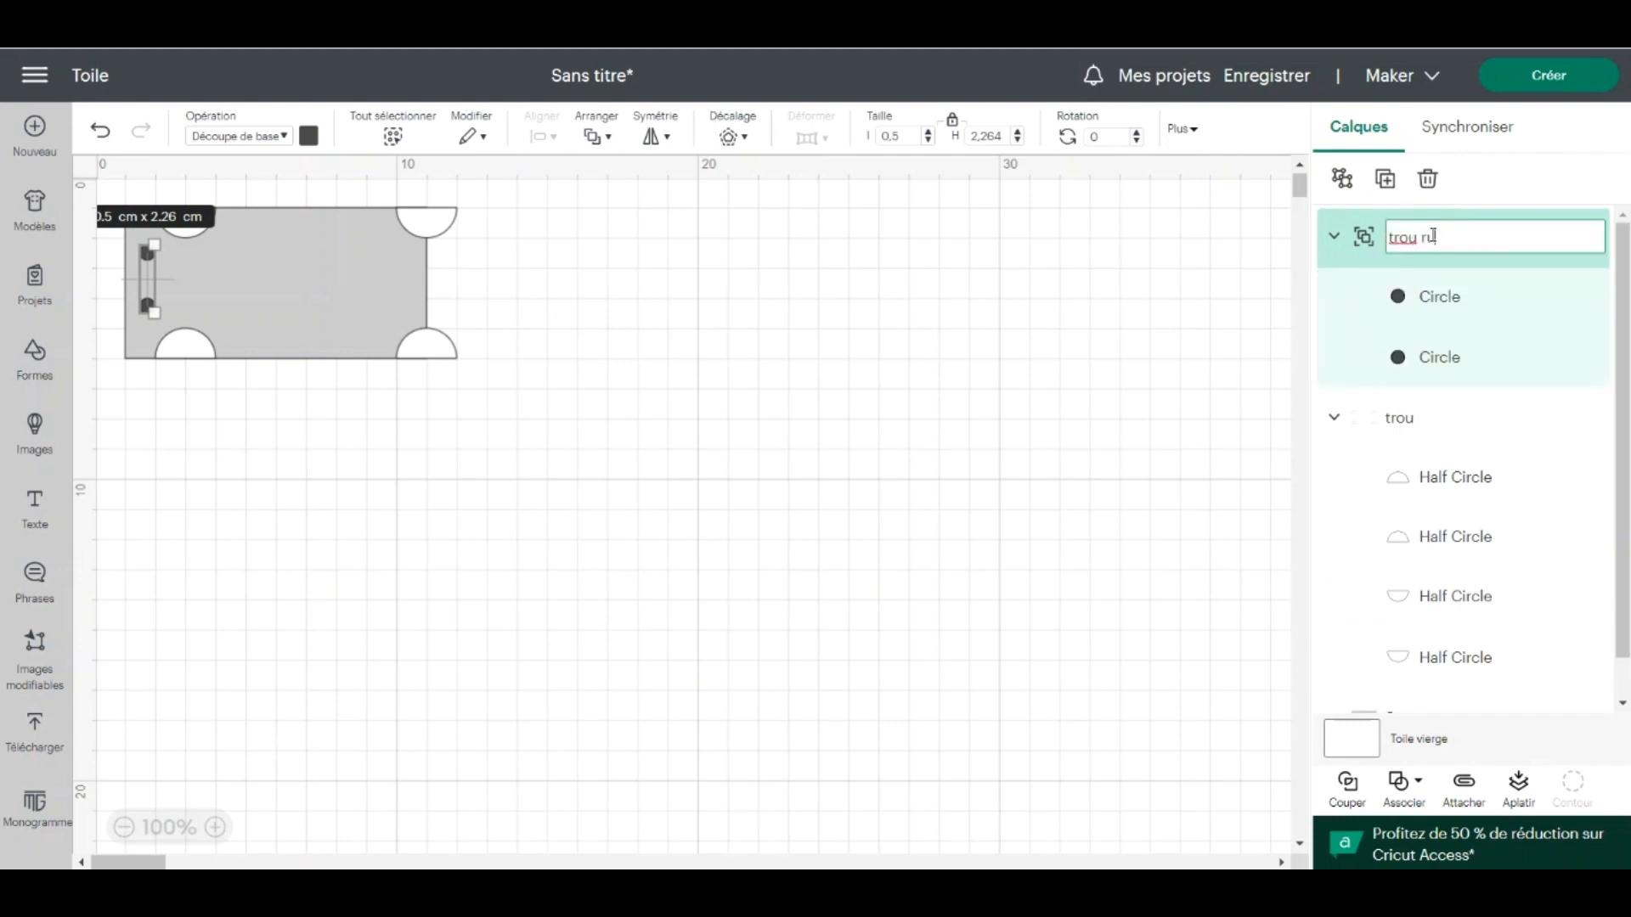
pyautogui.write('u ruban')
pyautogui.press('Return')
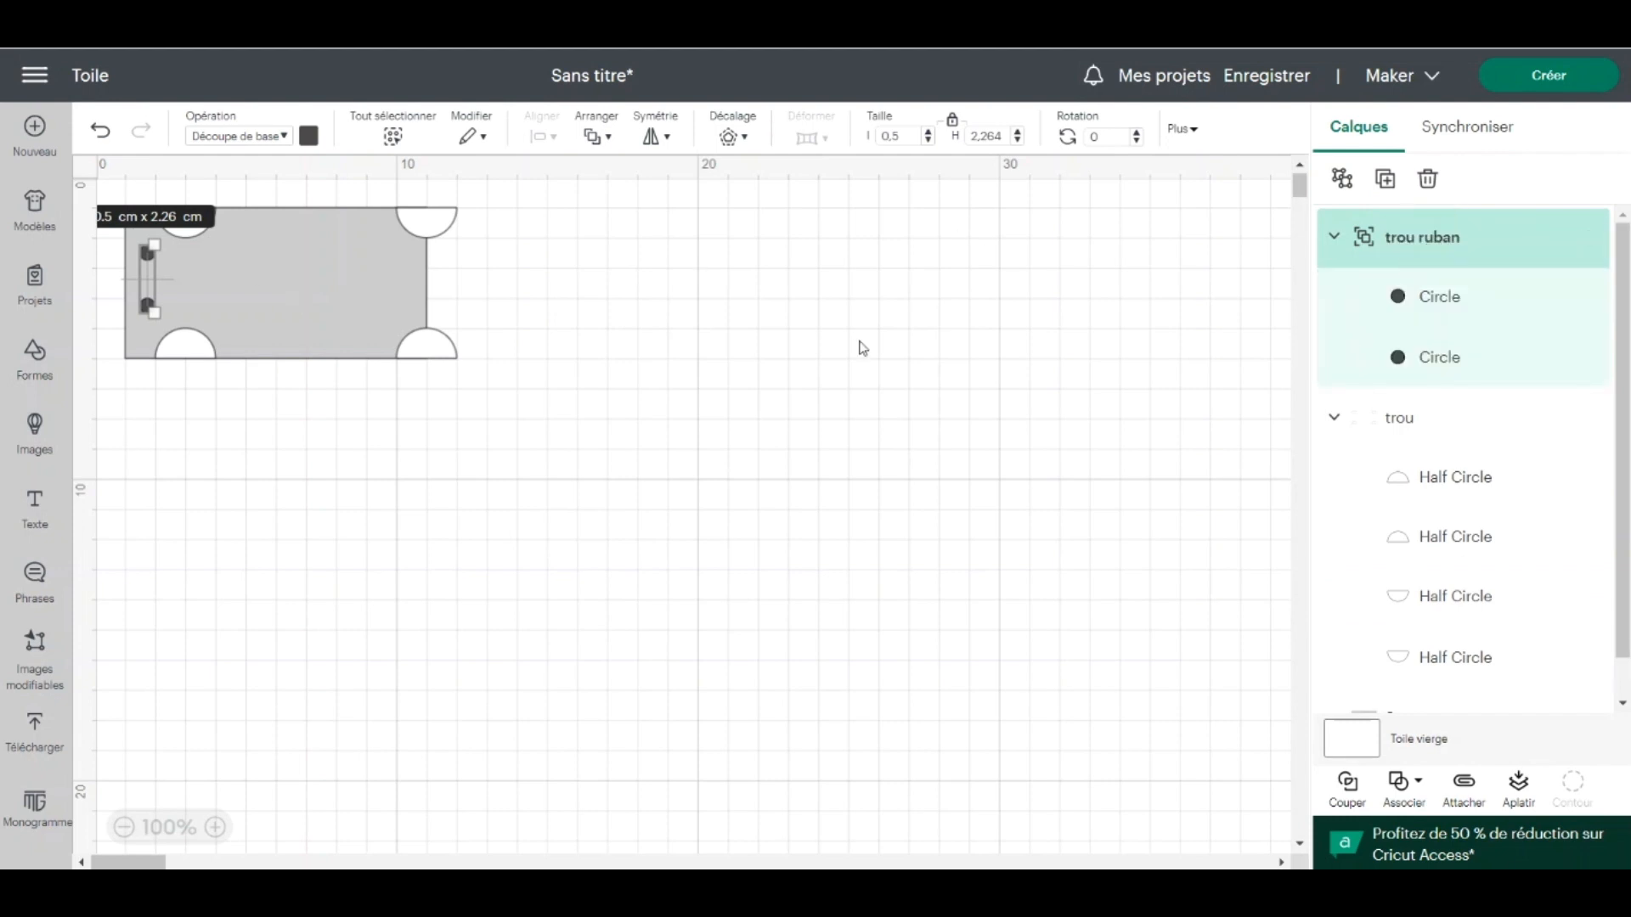
# Center the "trou ruban" group vertically on the grey rectangle, then clear the selection
pyautogui.click(111, 257)
pyautogui.moveTo(100, 234); pyautogui.dragTo(150, 314)
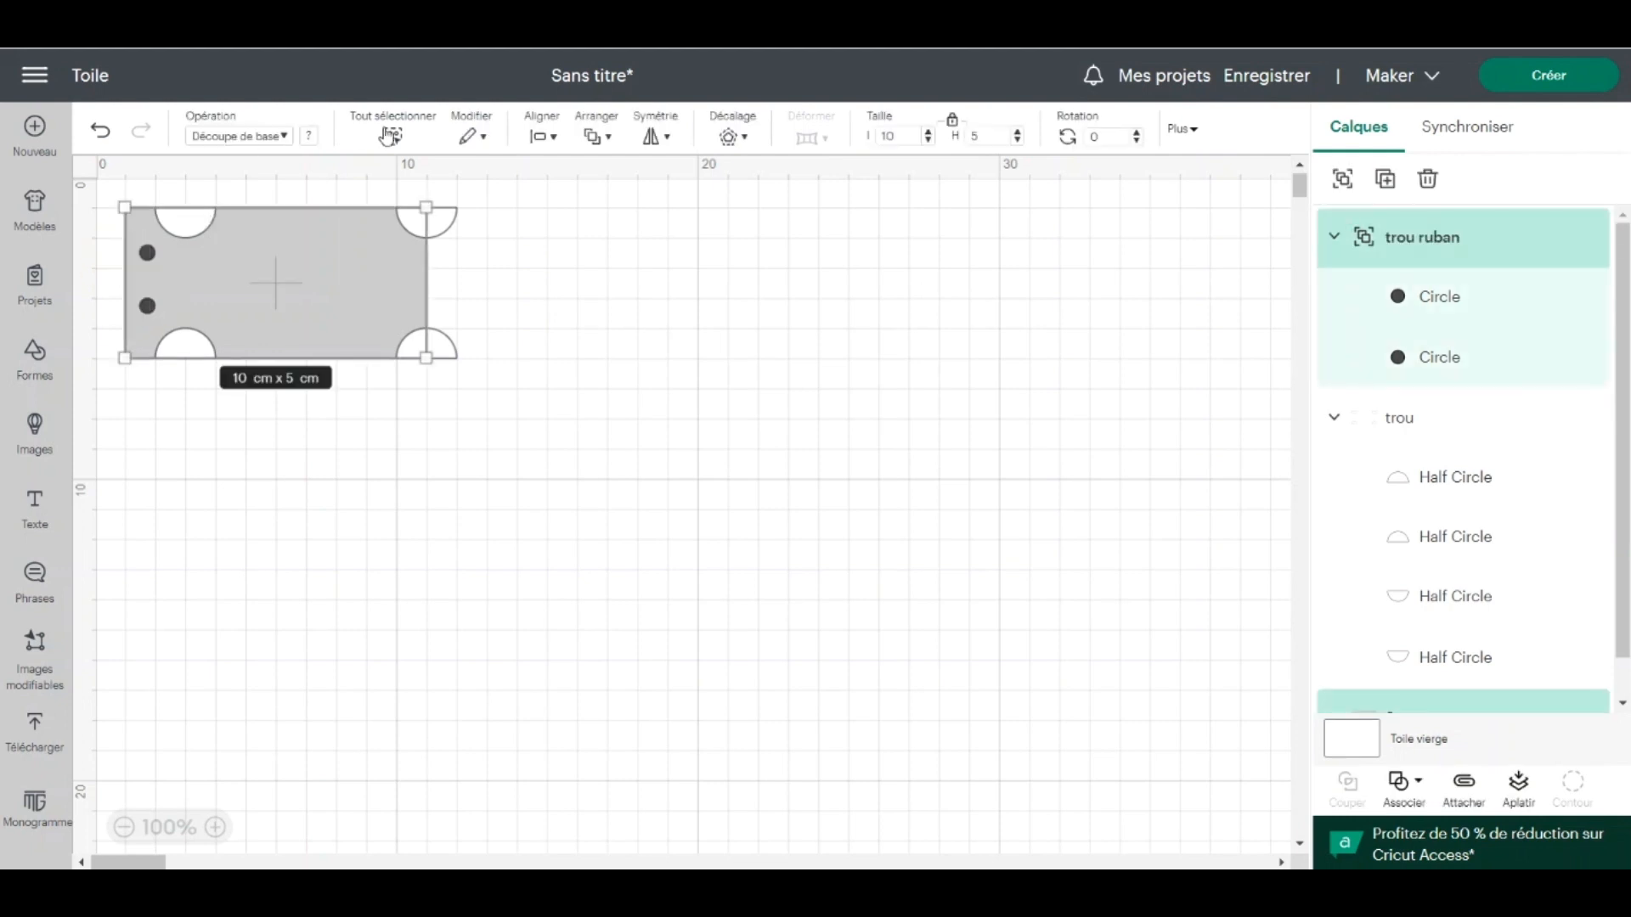
pyautogui.click(542, 137)
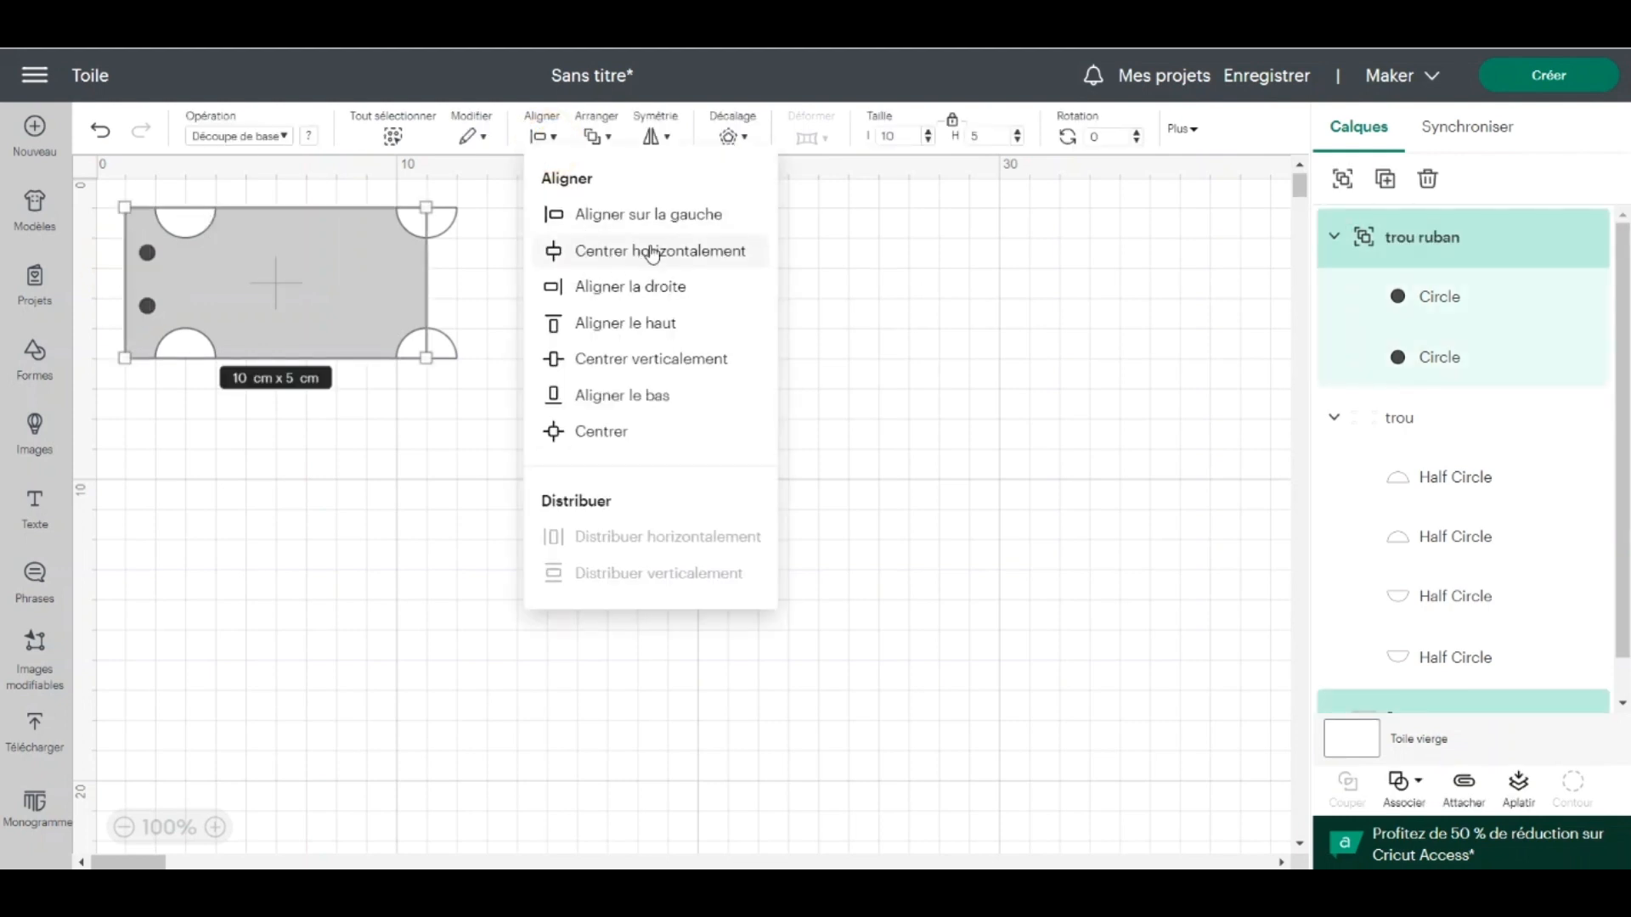
pyautogui.click(667, 358)
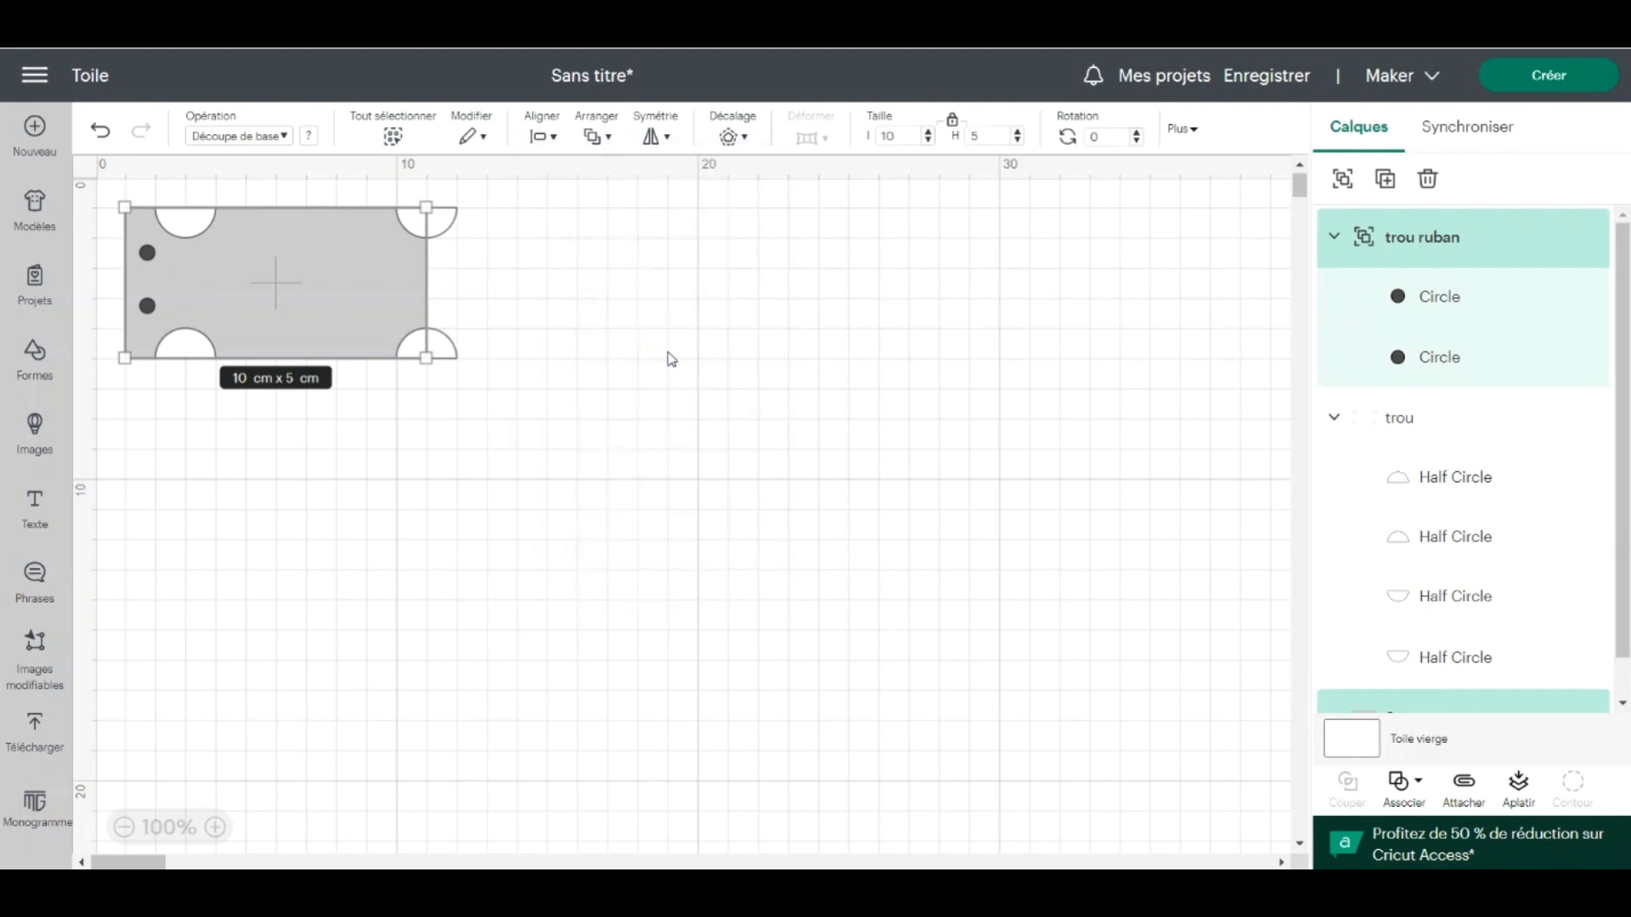
pyautogui.click(671, 358)
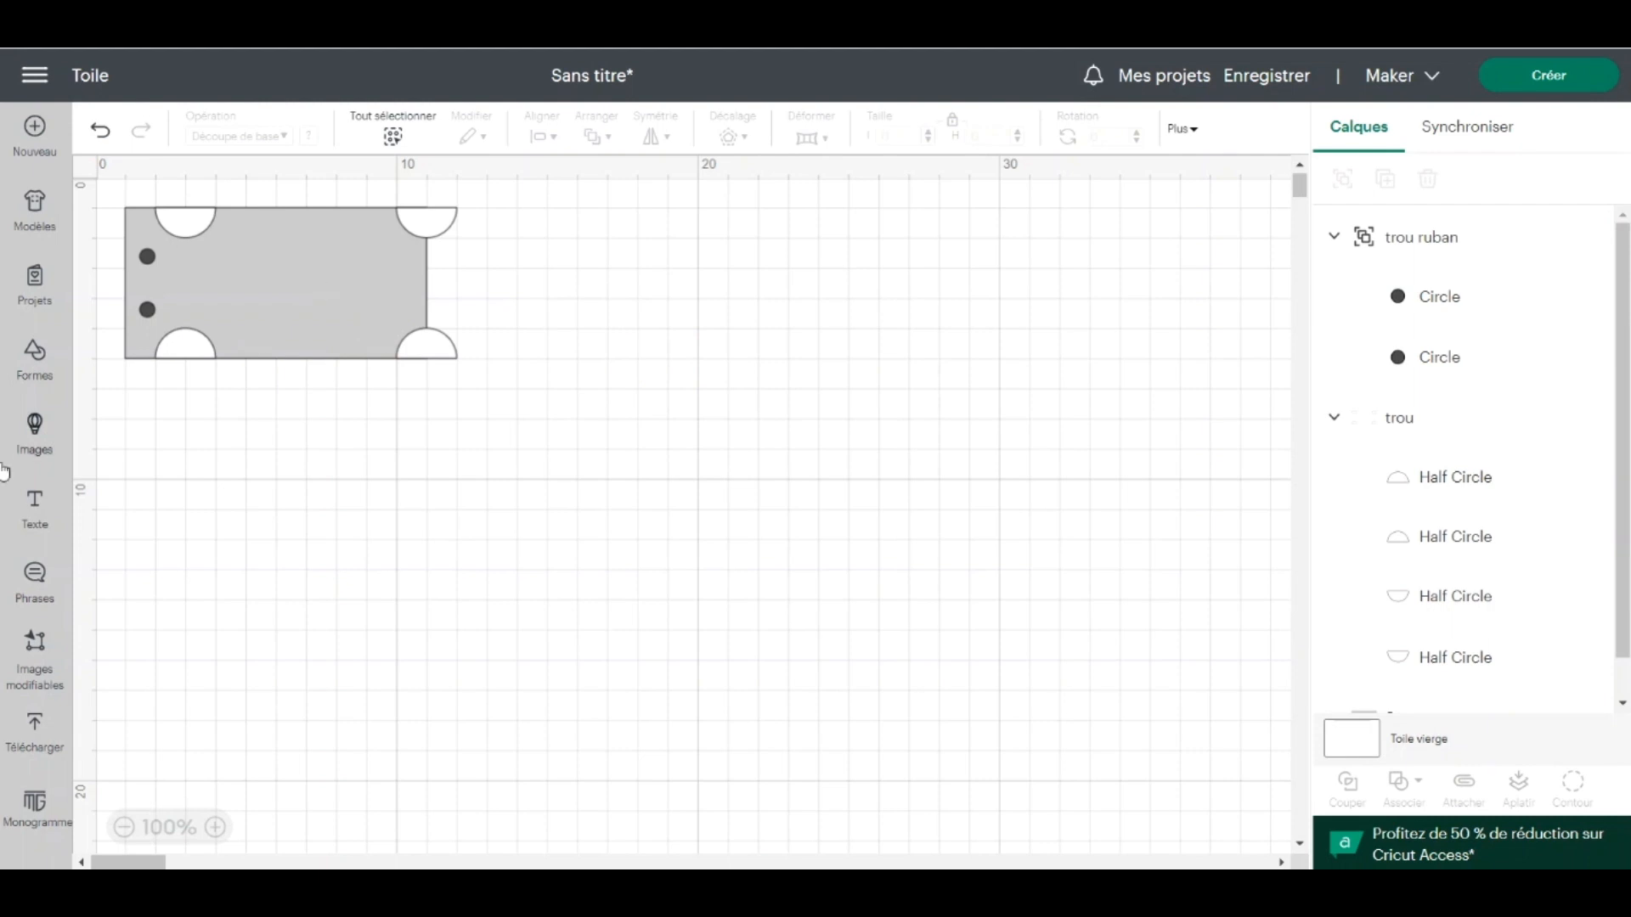
# Insert a new square shape and change its colour to white
pyautogui.click(26, 369)
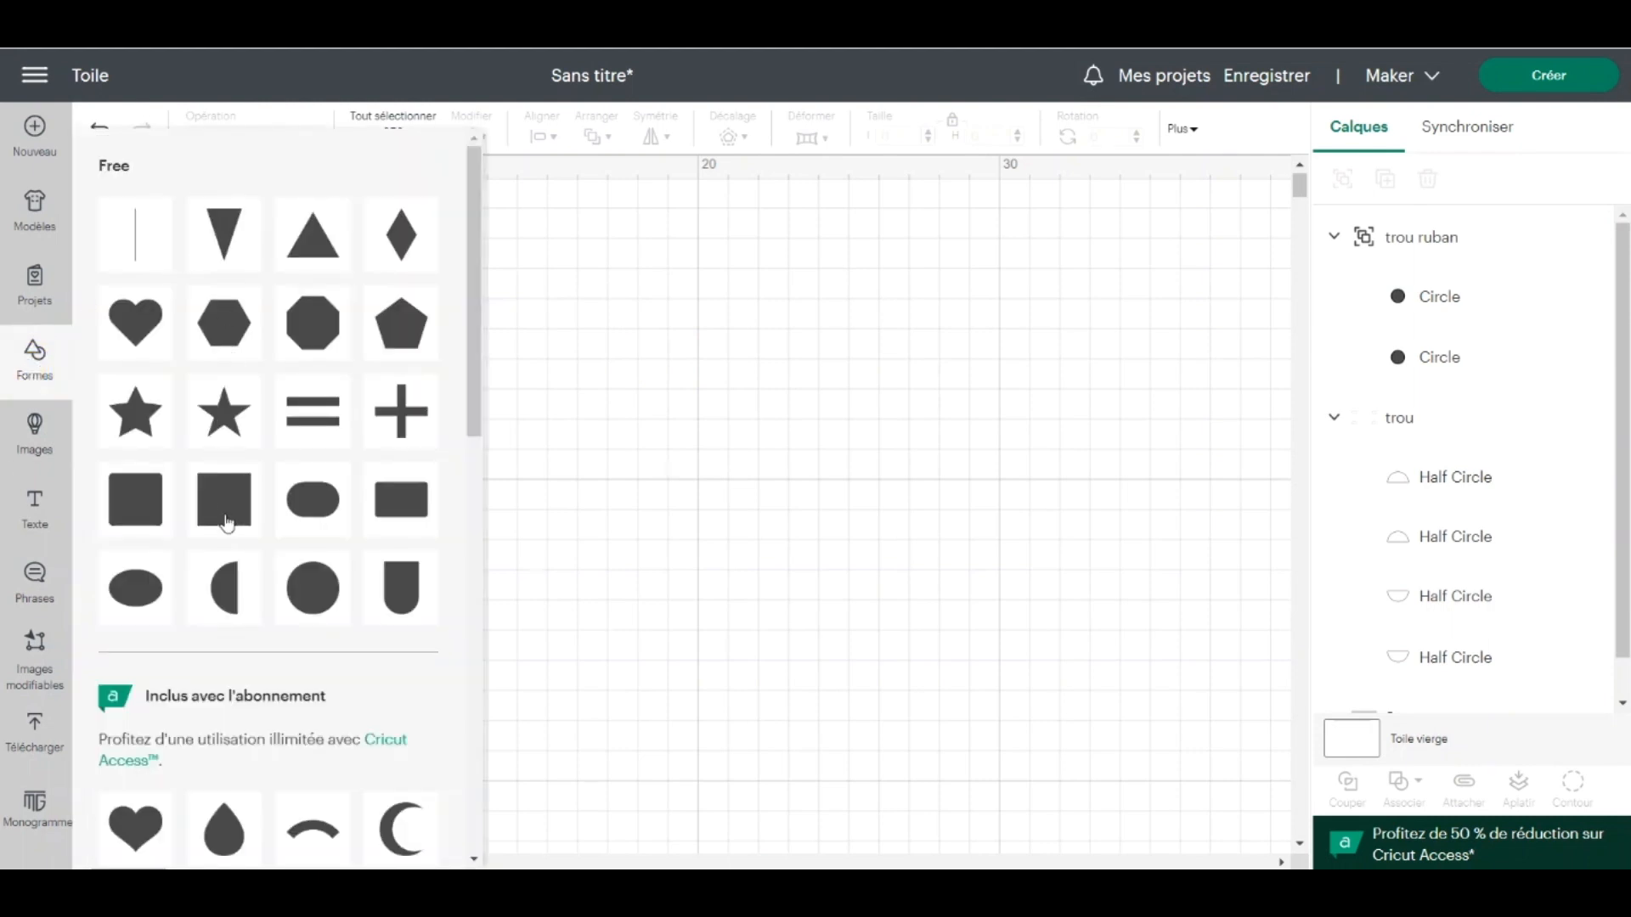
pyautogui.click(227, 525)
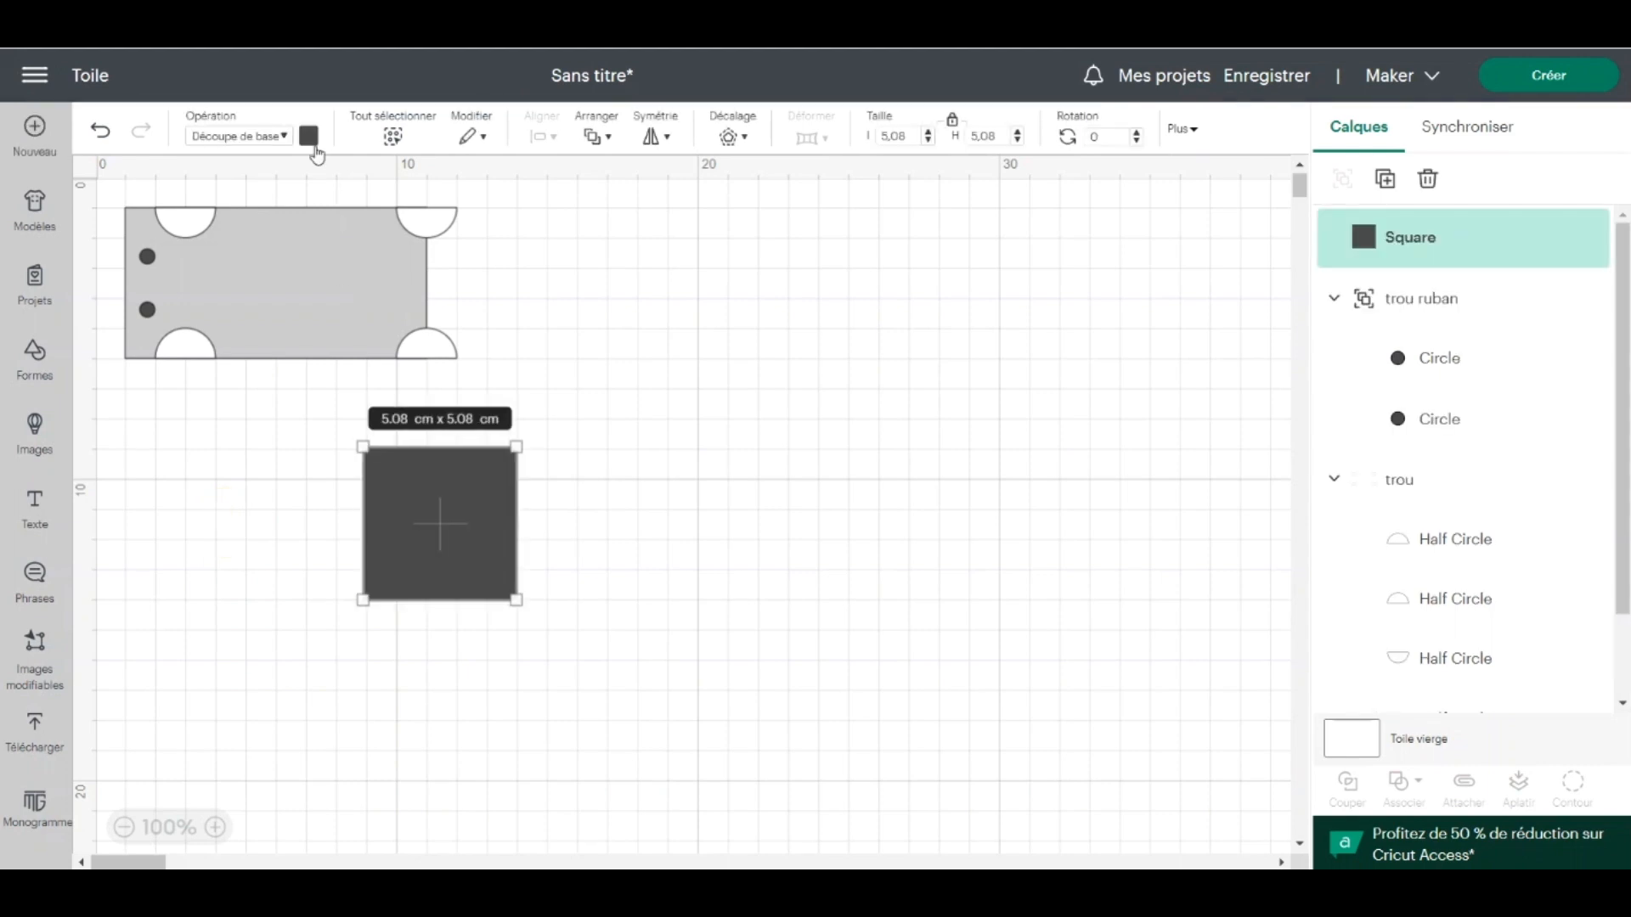
pyautogui.click(310, 138)
pyautogui.click(358, 225)
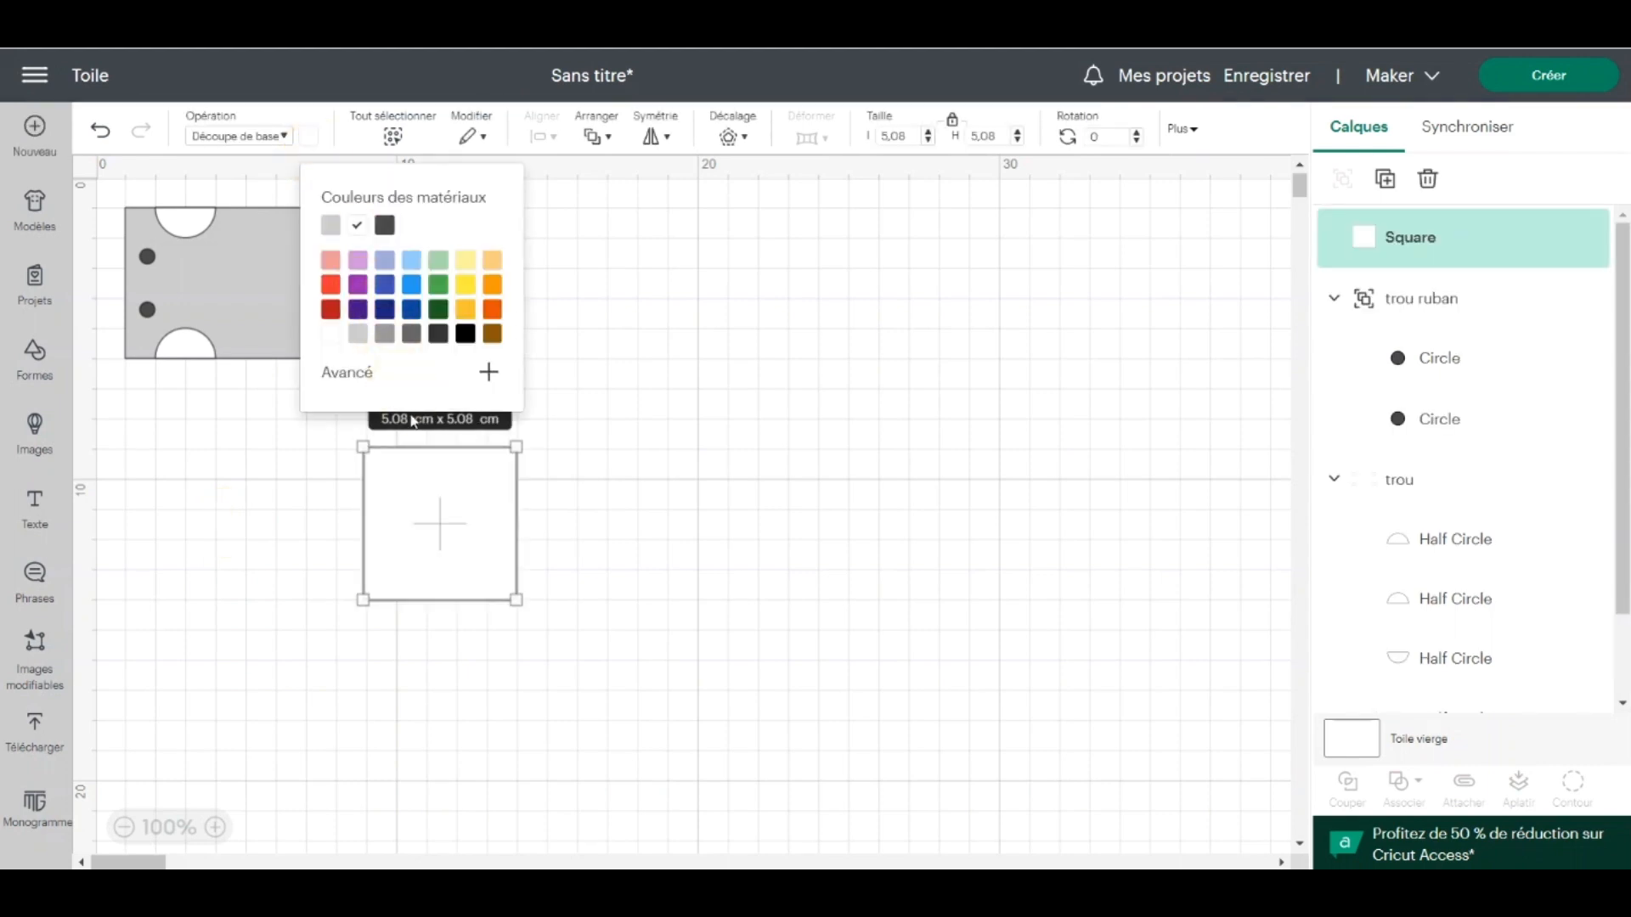
pyautogui.click(420, 480)
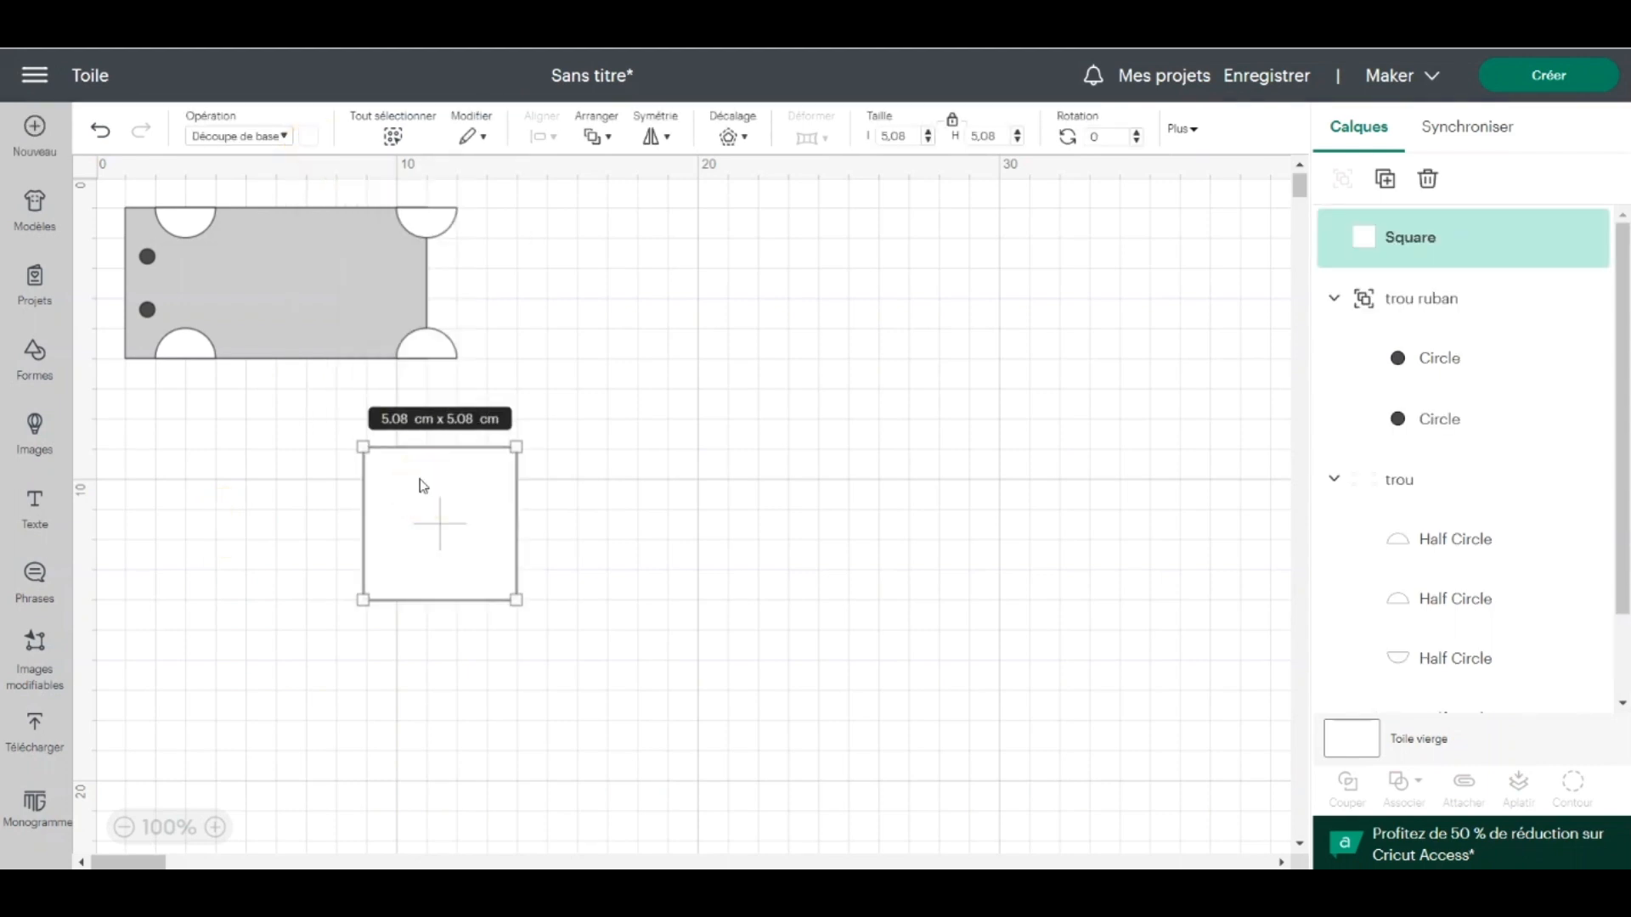
# Move the white square onto the grey rectangle, unlock its proportions and resize it to 7.5 cm wide by 4.5 cm high
pyautogui.moveTo(420, 485); pyautogui.dragTo(324, 252)
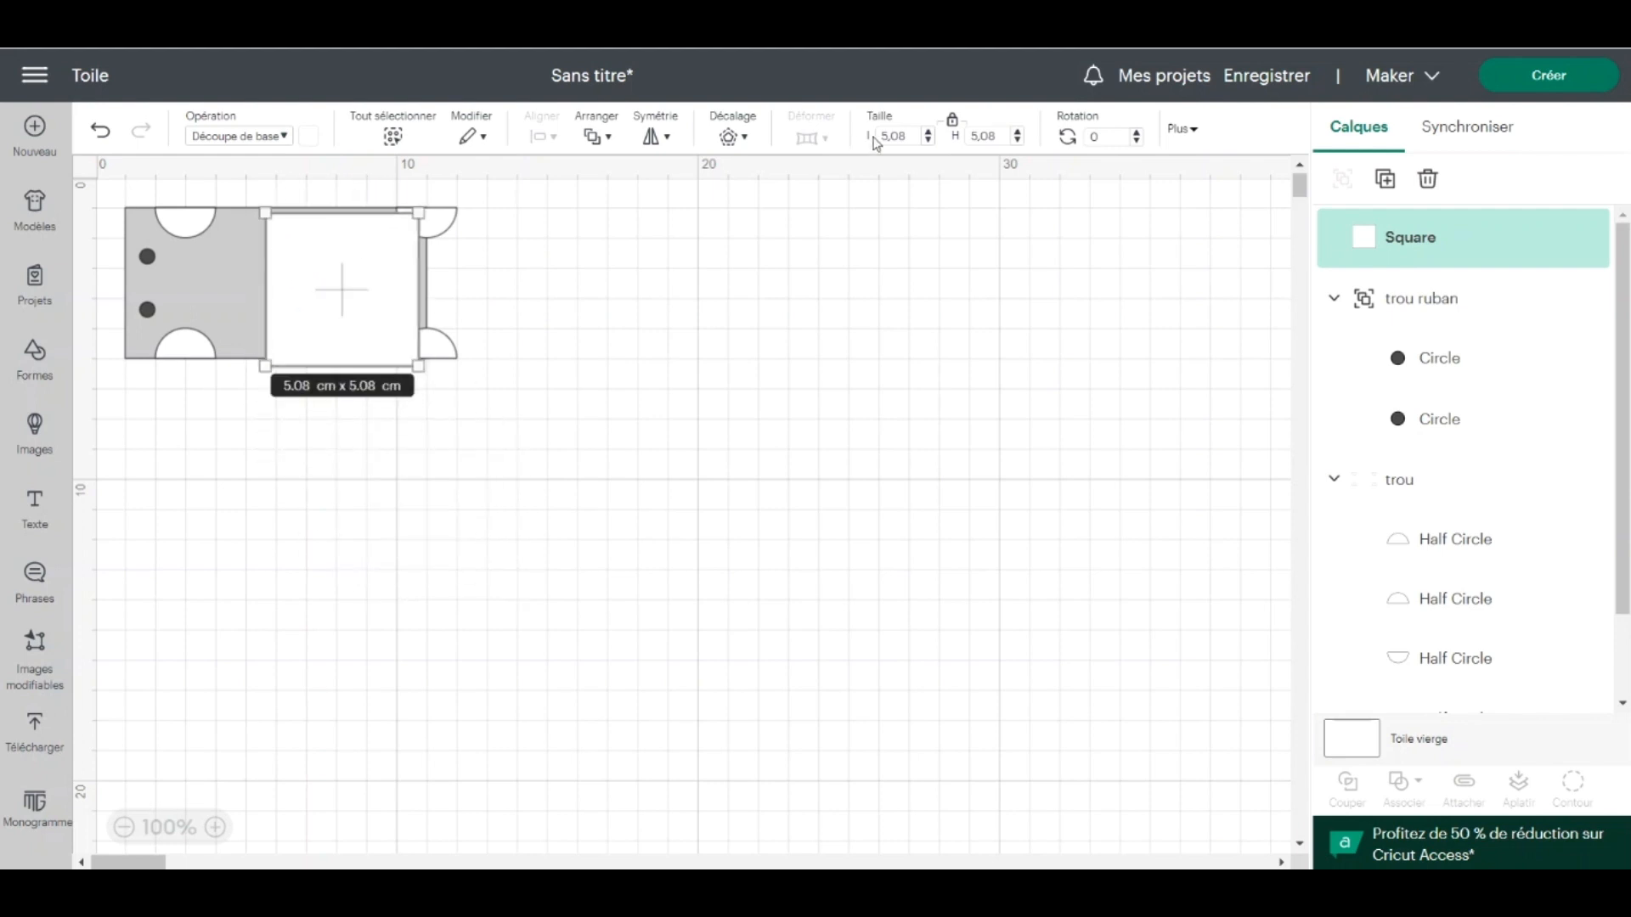
pyautogui.click(953, 123)
pyautogui.moveTo(903, 137); pyautogui.dragTo(858, 143)
pyautogui.write('8')
pyautogui.doubleClick(984, 137)
pyautogui.write('4,5')
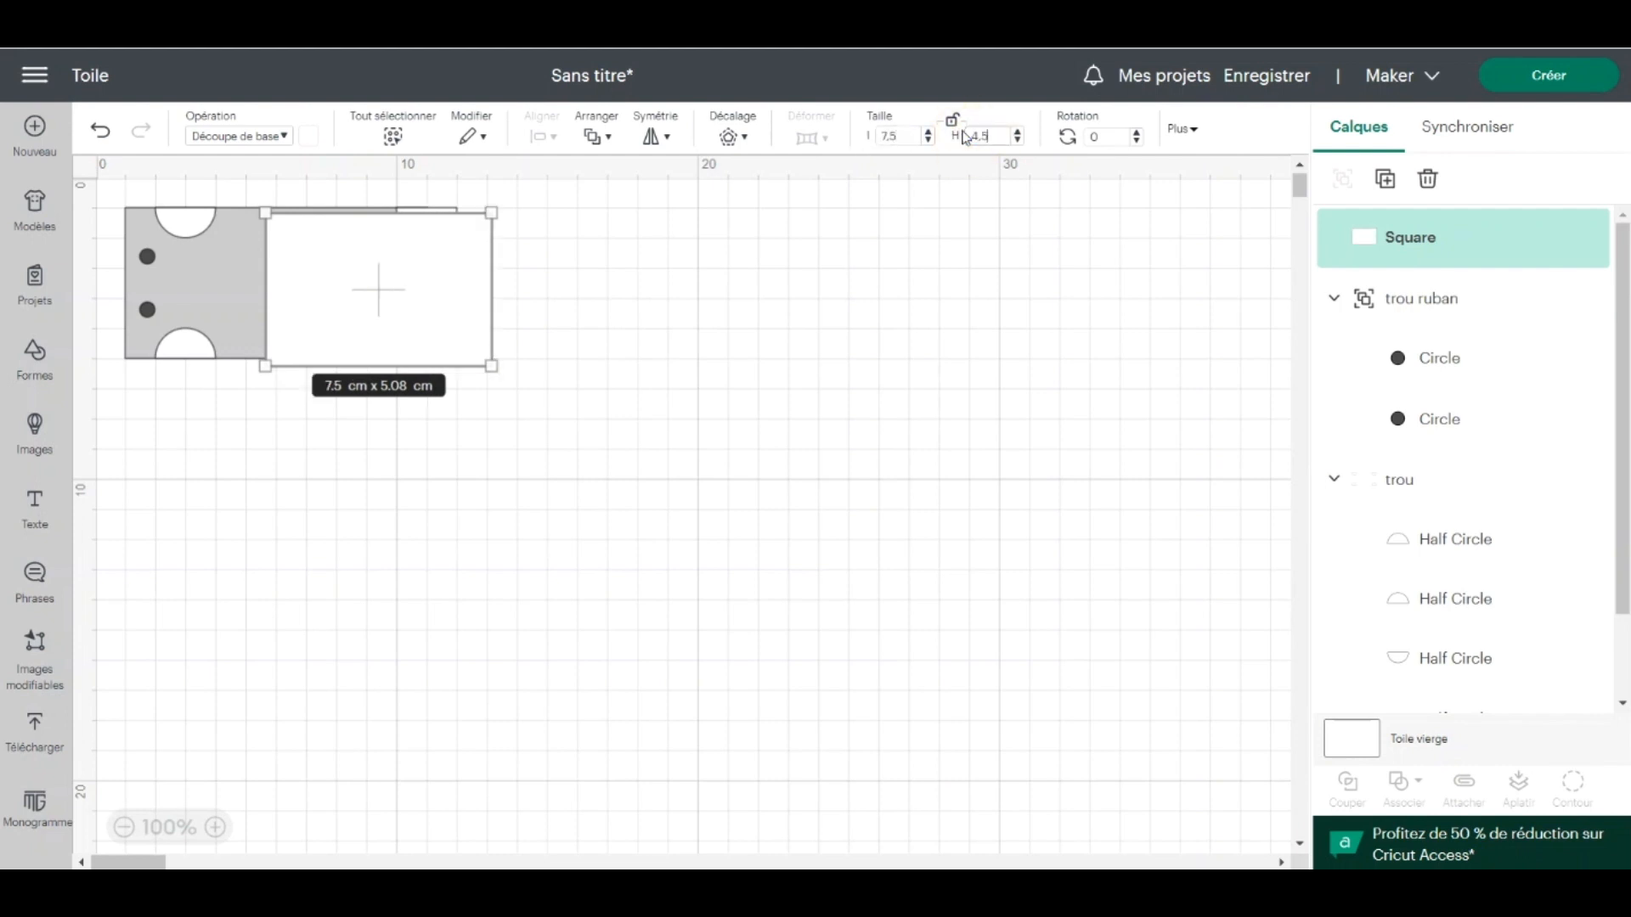
pyautogui.press('Return')
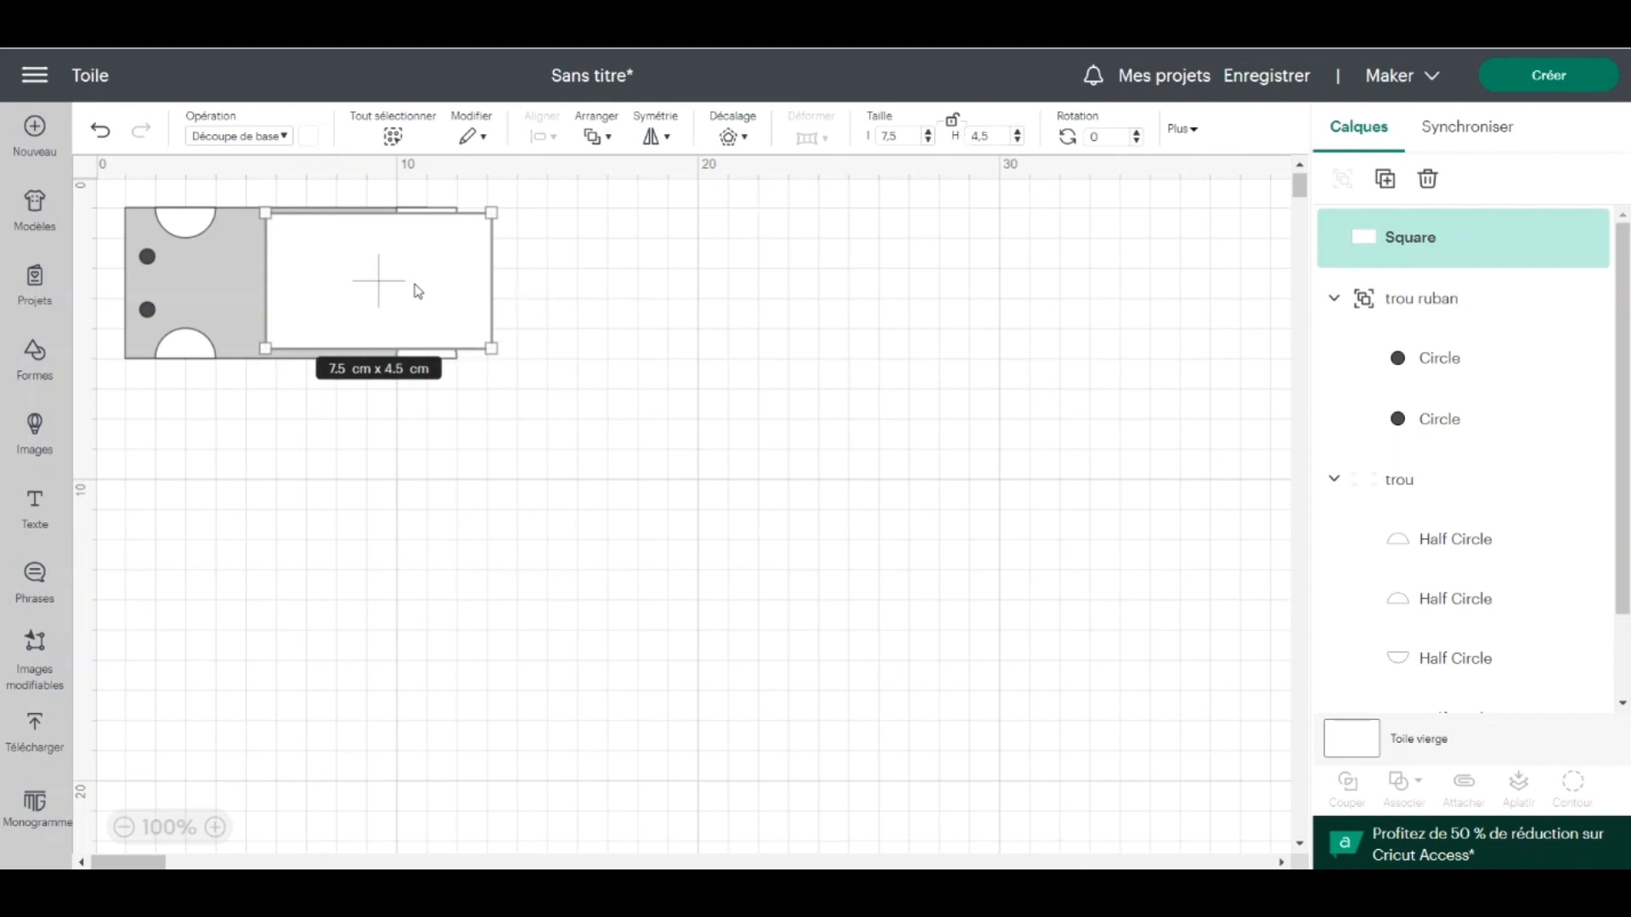
# Move the white rectangle between the half circles, set its X position to 3.25 and adjust its Y position
pyautogui.moveTo(440, 285); pyautogui.dragTo(368, 284)
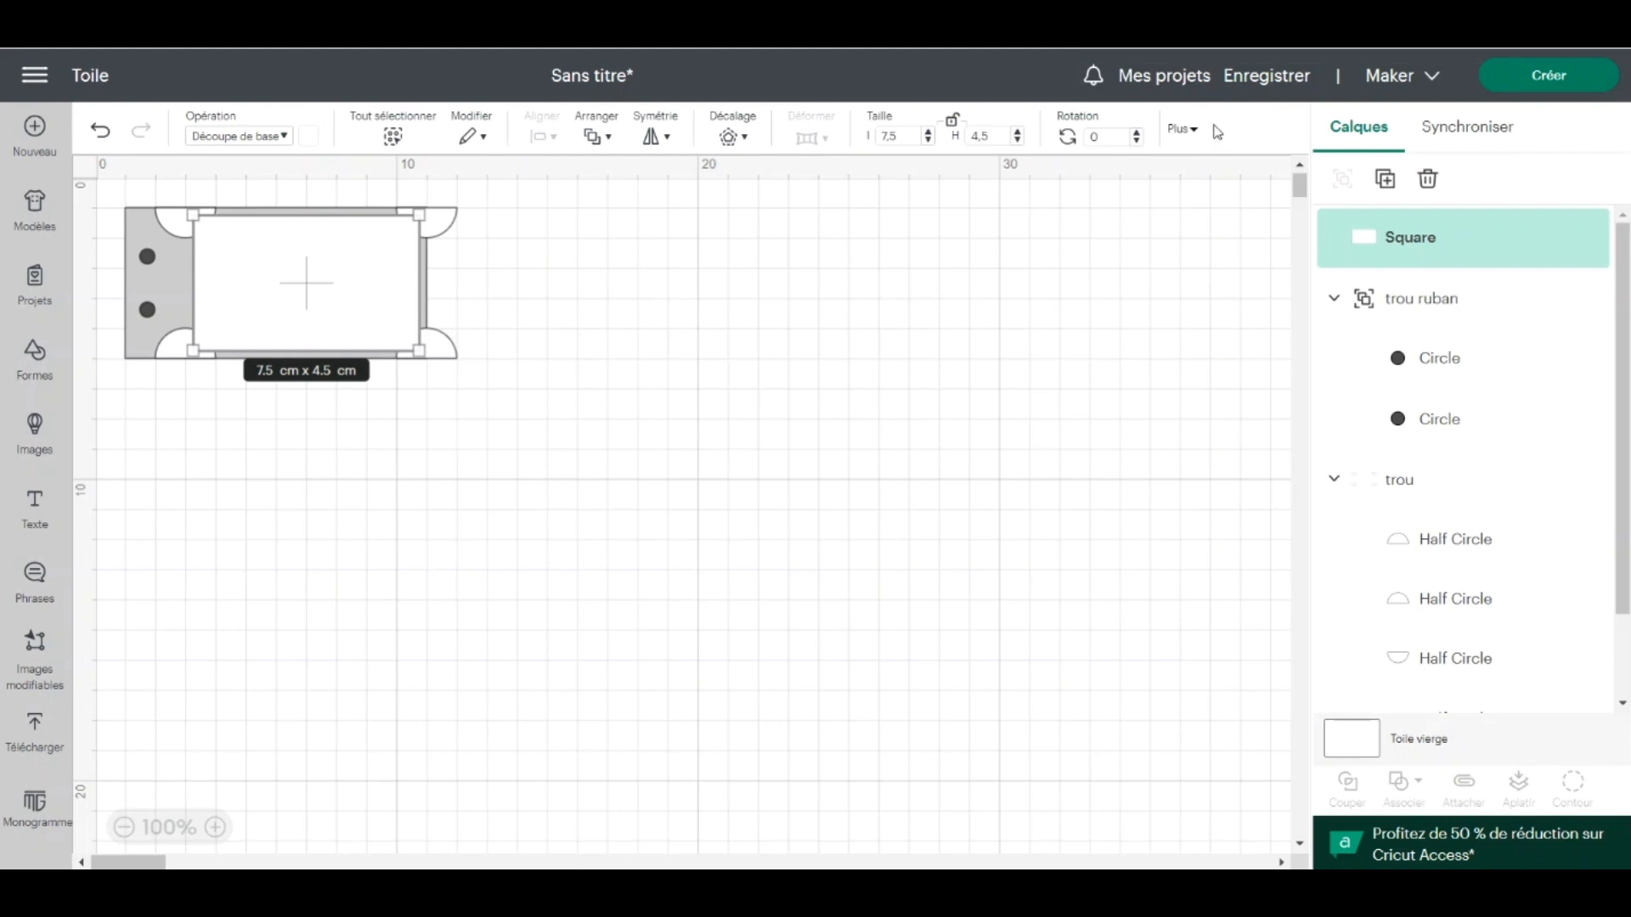
pyautogui.click(1183, 129)
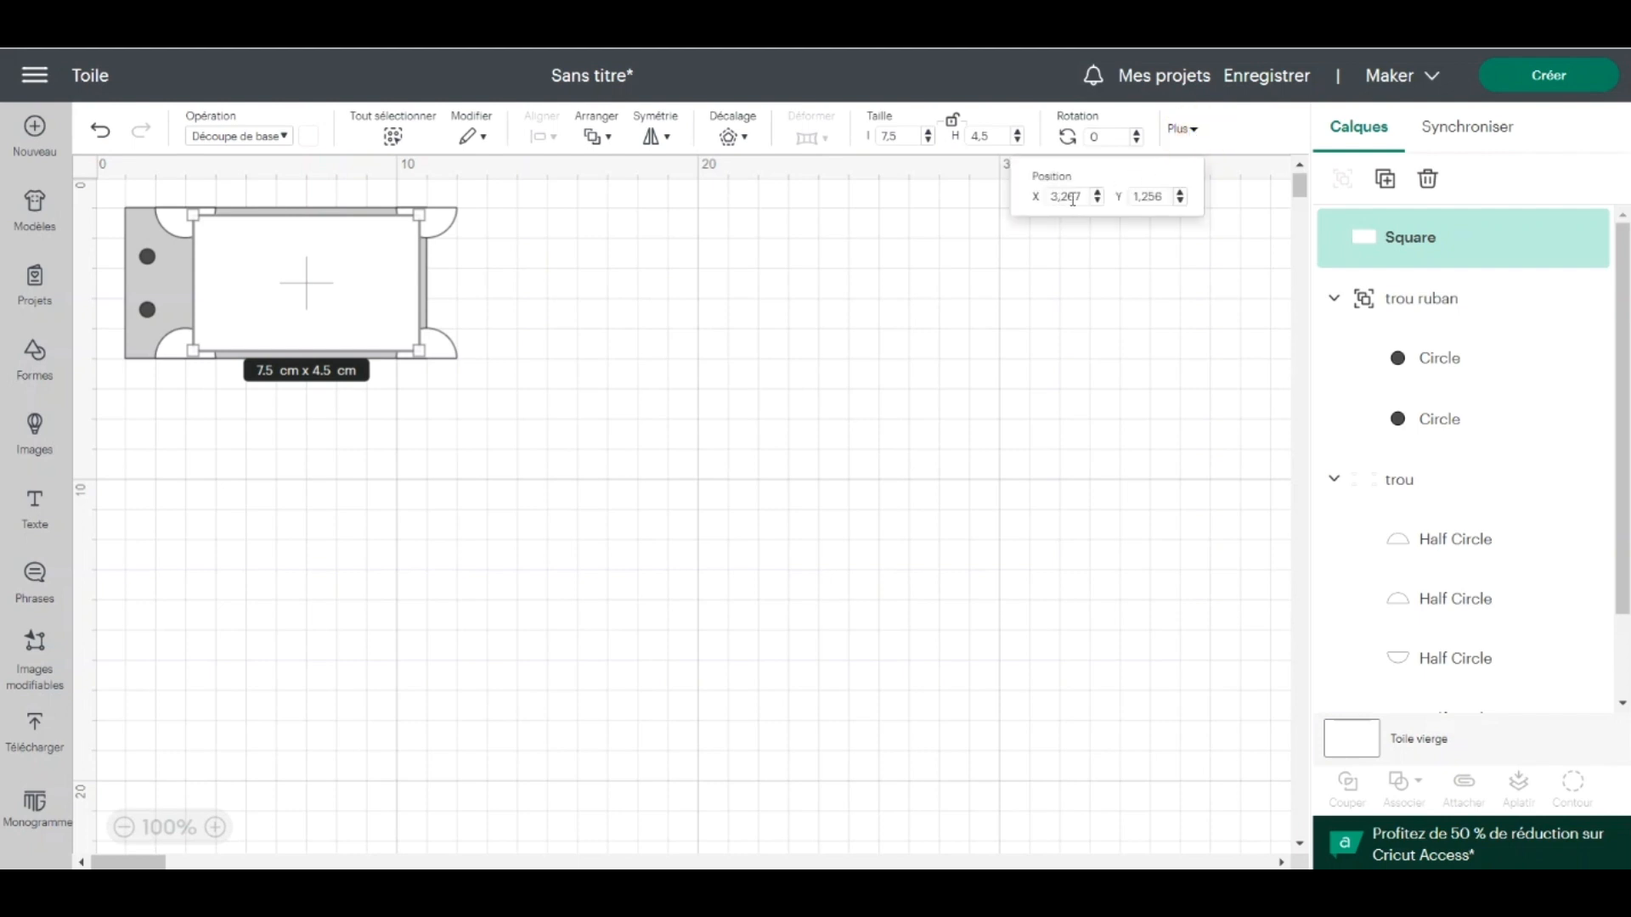
pyautogui.moveTo(1083, 196); pyautogui.dragTo(1071, 196)
pyautogui.write('5')
pyautogui.press('Return')
pyautogui.click(1067, 196)
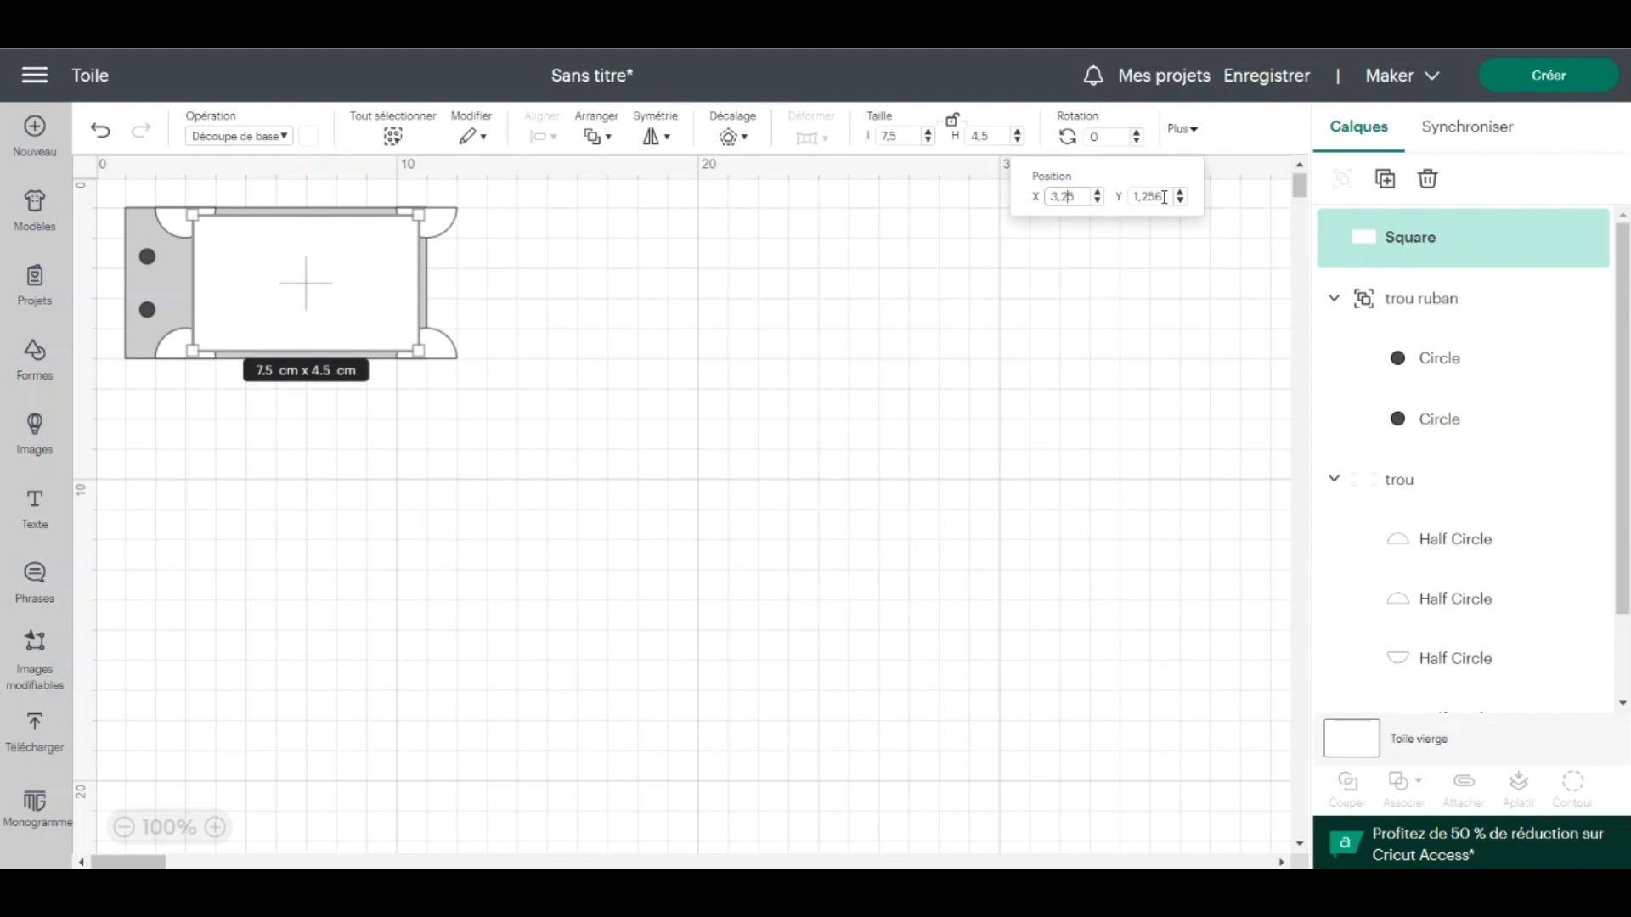
pyautogui.moveTo(1164, 196); pyautogui.dragTo(1157, 197)
pyautogui.click(462, 371)
# Apply an offset of 0.25 cm with rounded corners to the "trou" layer
pyautogui.click(451, 346)
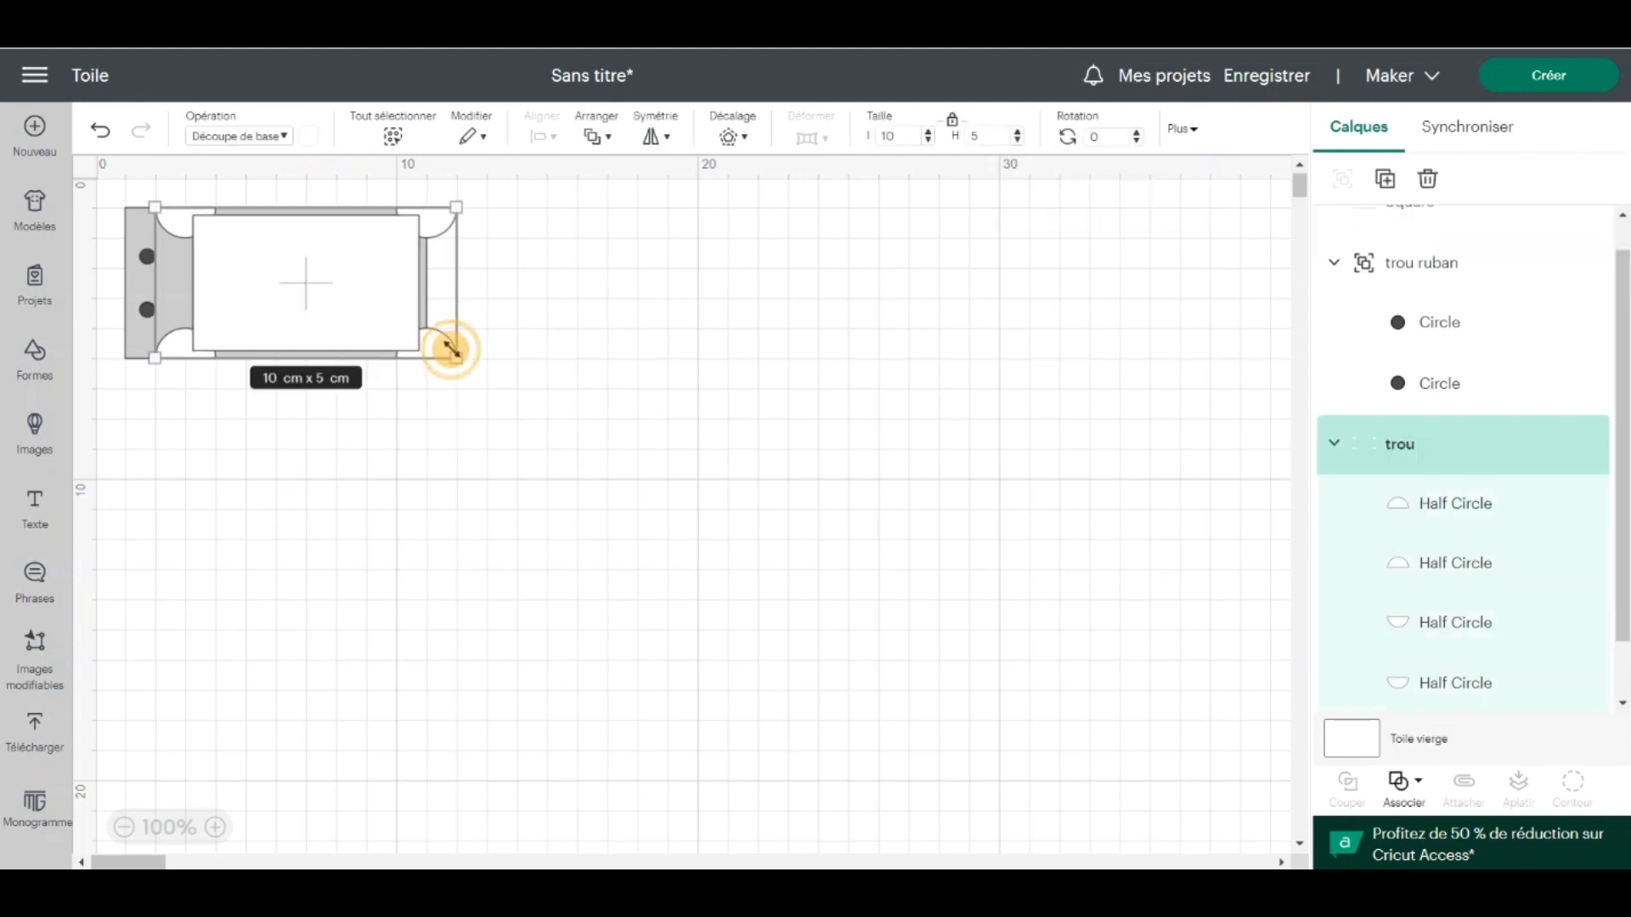
pyautogui.click(733, 137)
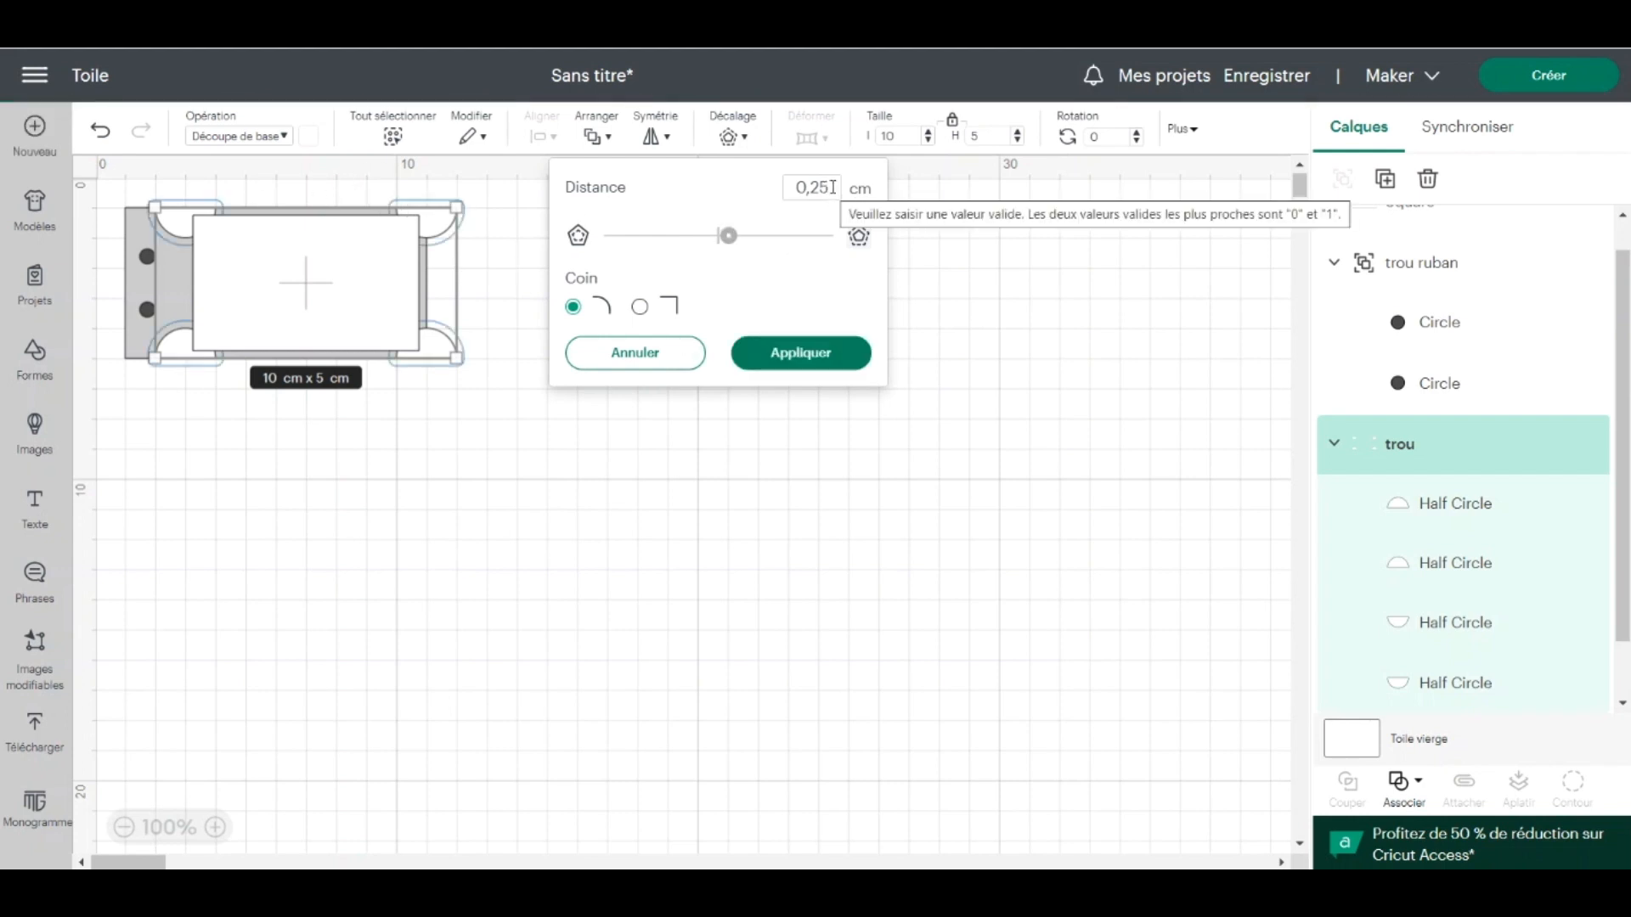
pyautogui.click(790, 355)
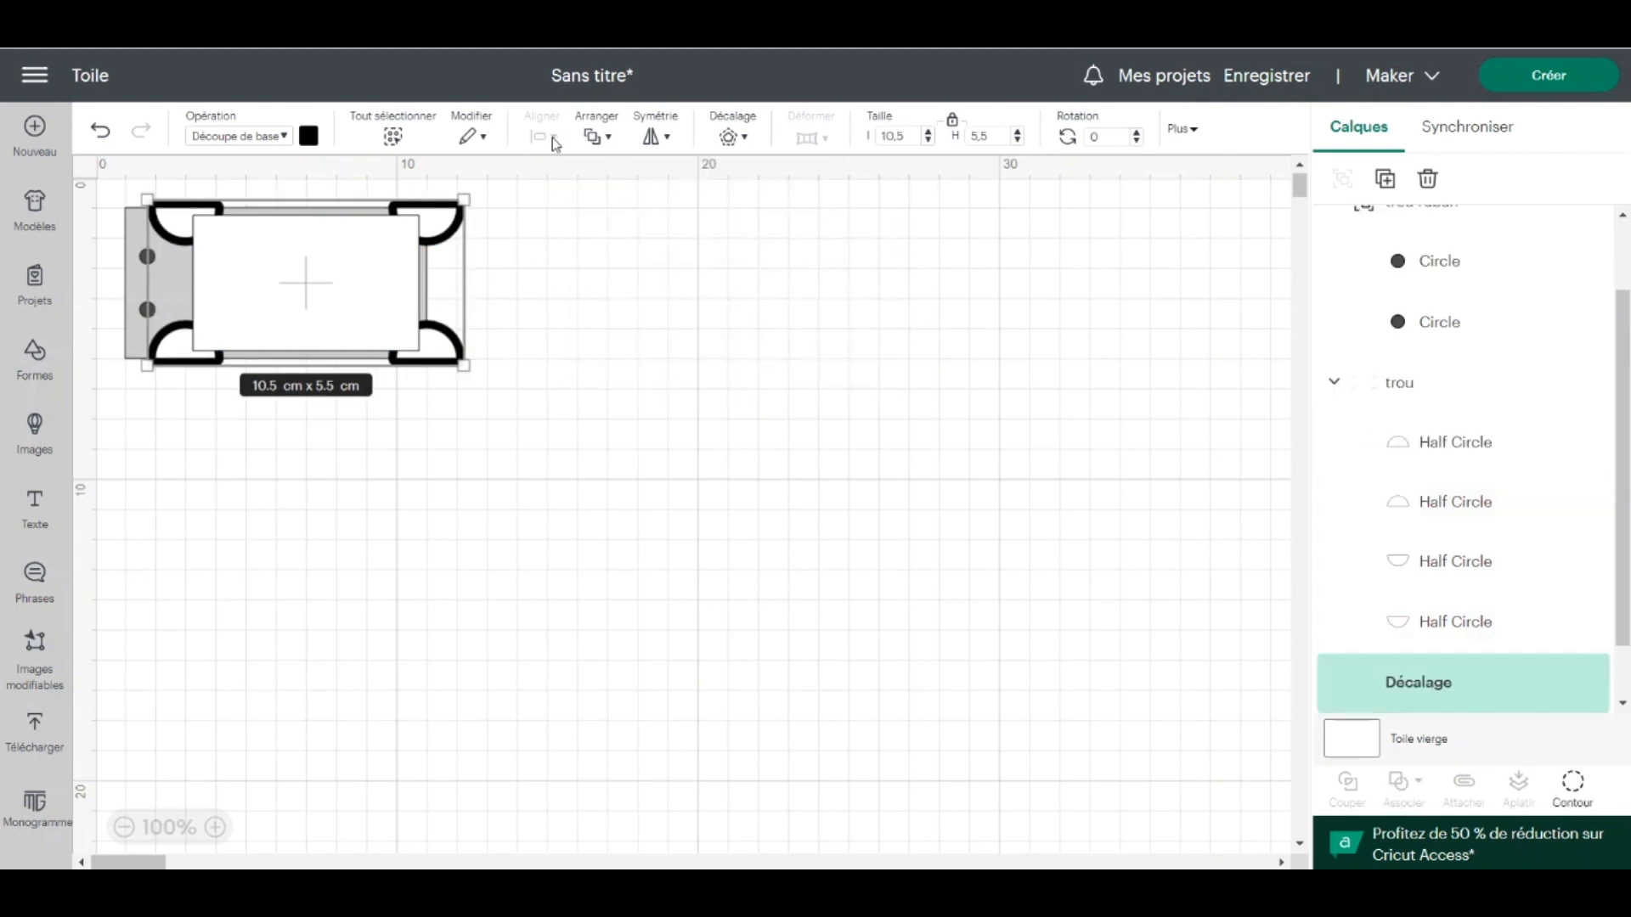
# Bring the black corner offset to the front and subtract it from the white rectangle
pyautogui.scroll(-1, 1419, 713)
pyautogui.click(612, 139)
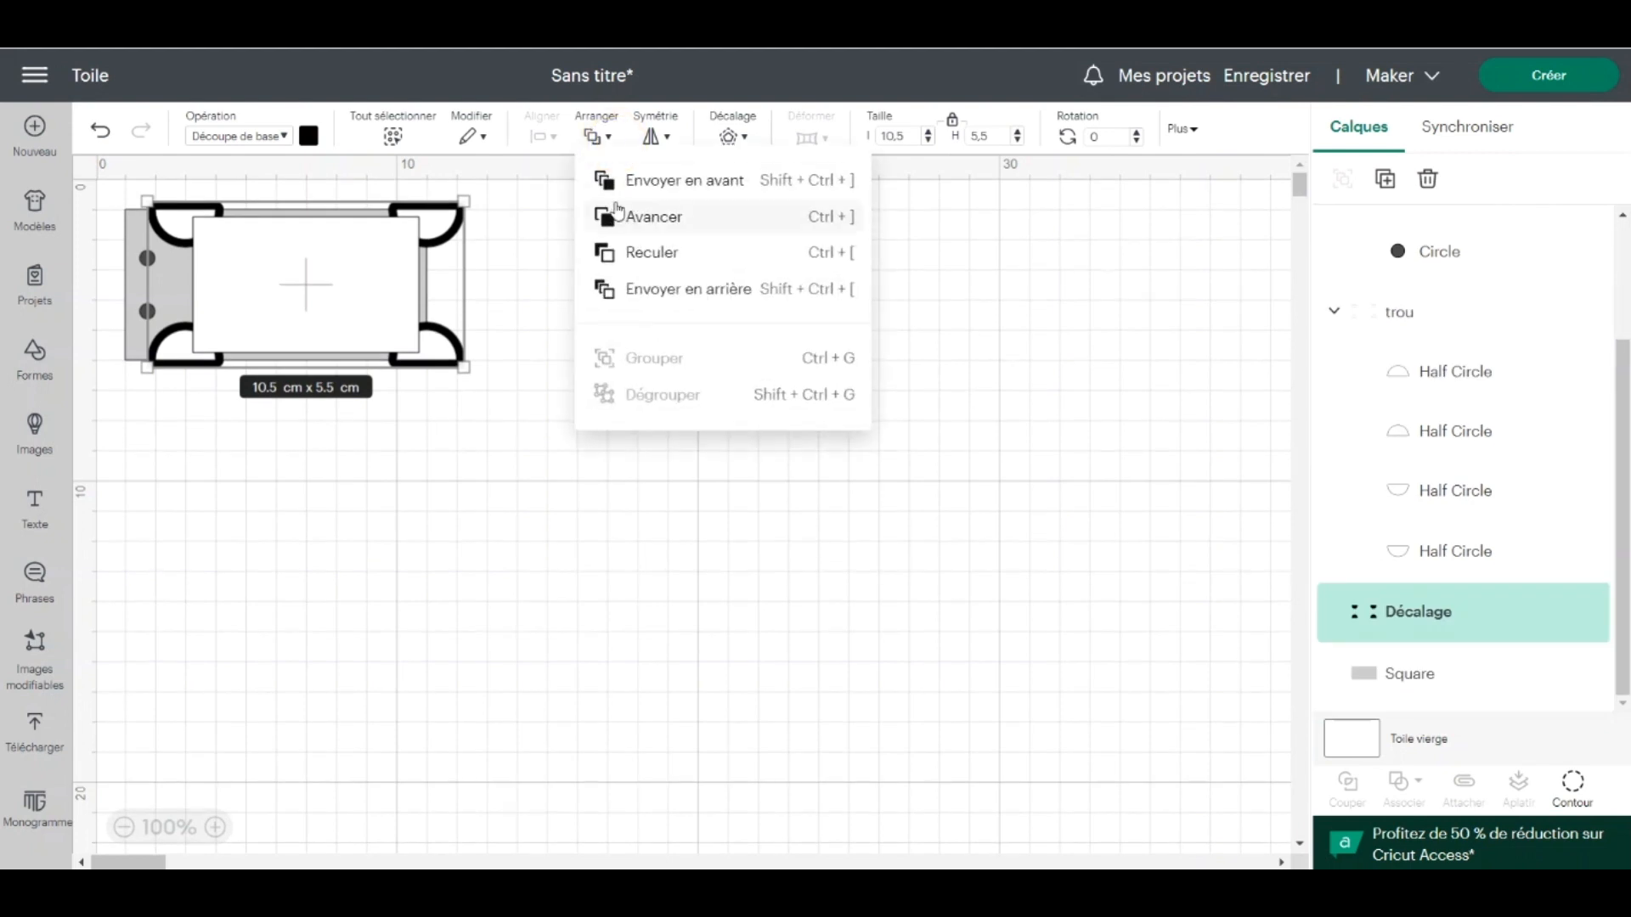
pyautogui.click(616, 185)
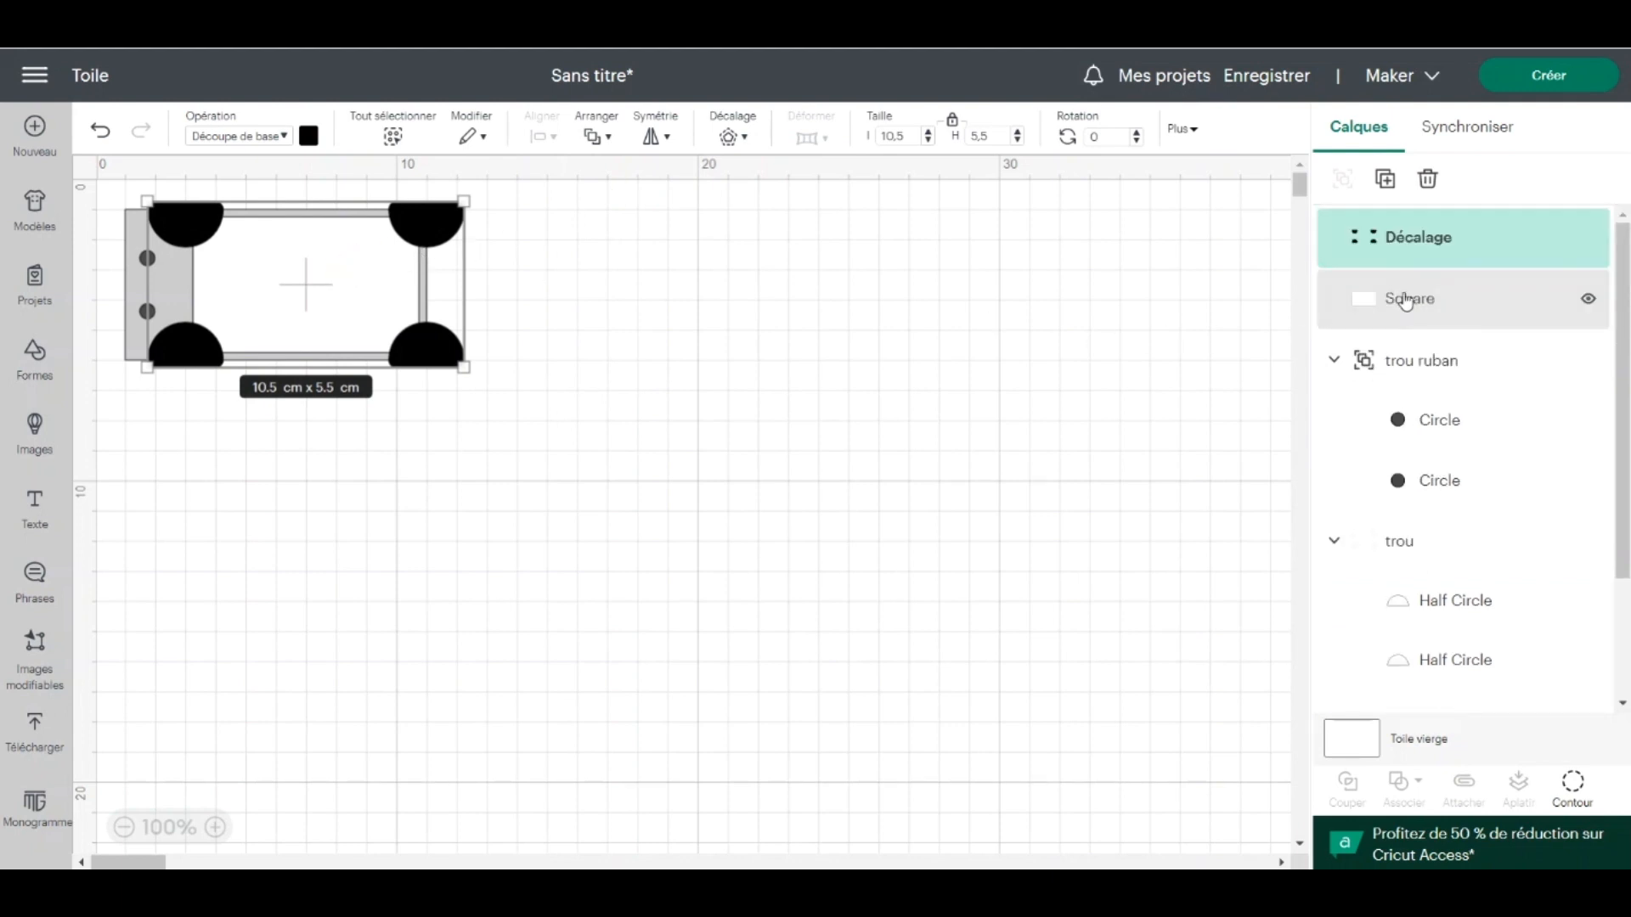
pyautogui.keyDown('shift'); pyautogui.click(1404, 299); pyautogui.keyUp('shift')
pyautogui.click(1406, 782)
pyautogui.click(1457, 661)
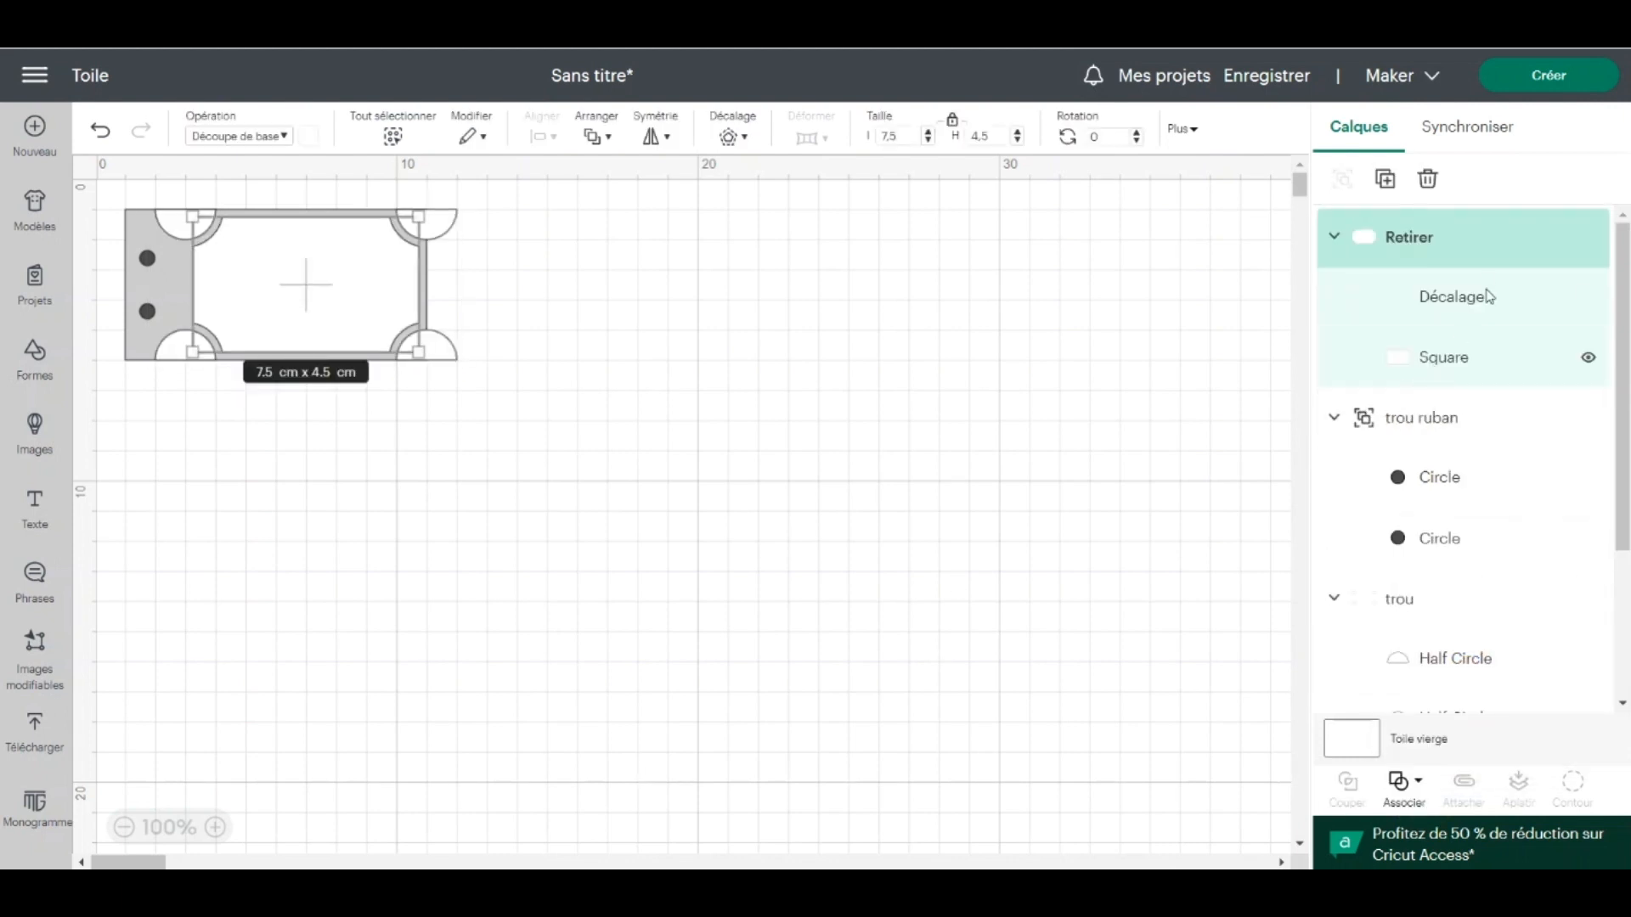
# Rename the cut-out white panel "bon ecriture" and hide it
pyautogui.doubleClick(1400, 236)
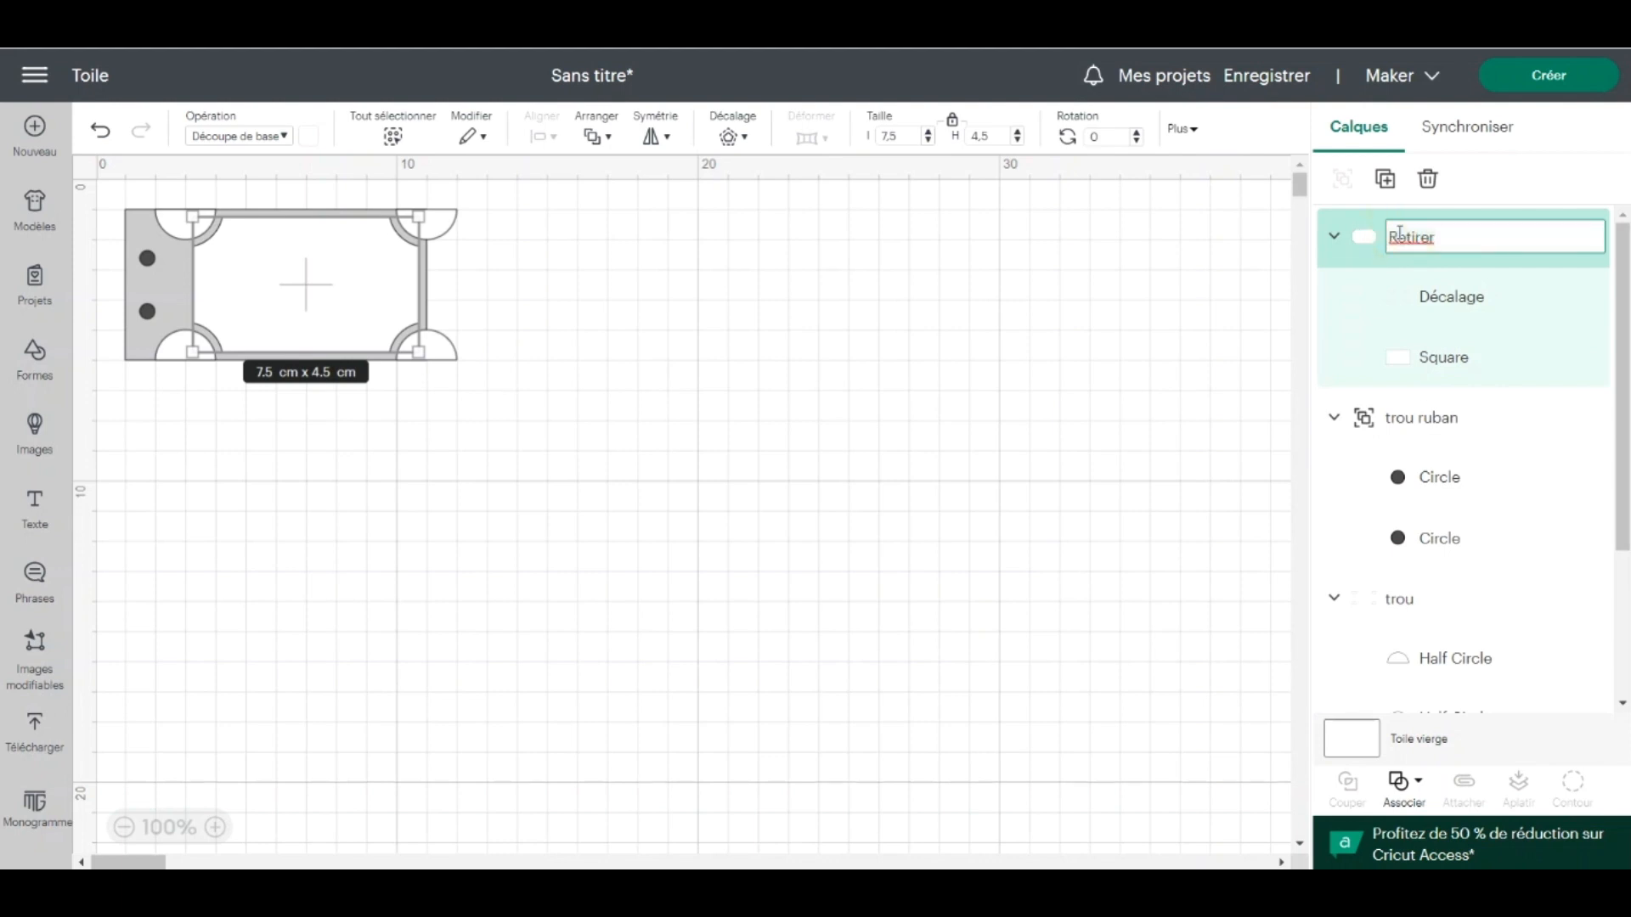
pyautogui.moveTo(1436, 243); pyautogui.dragTo(1383, 248)
pyautogui.write('bon ecritu')
pyautogui.press('Return')
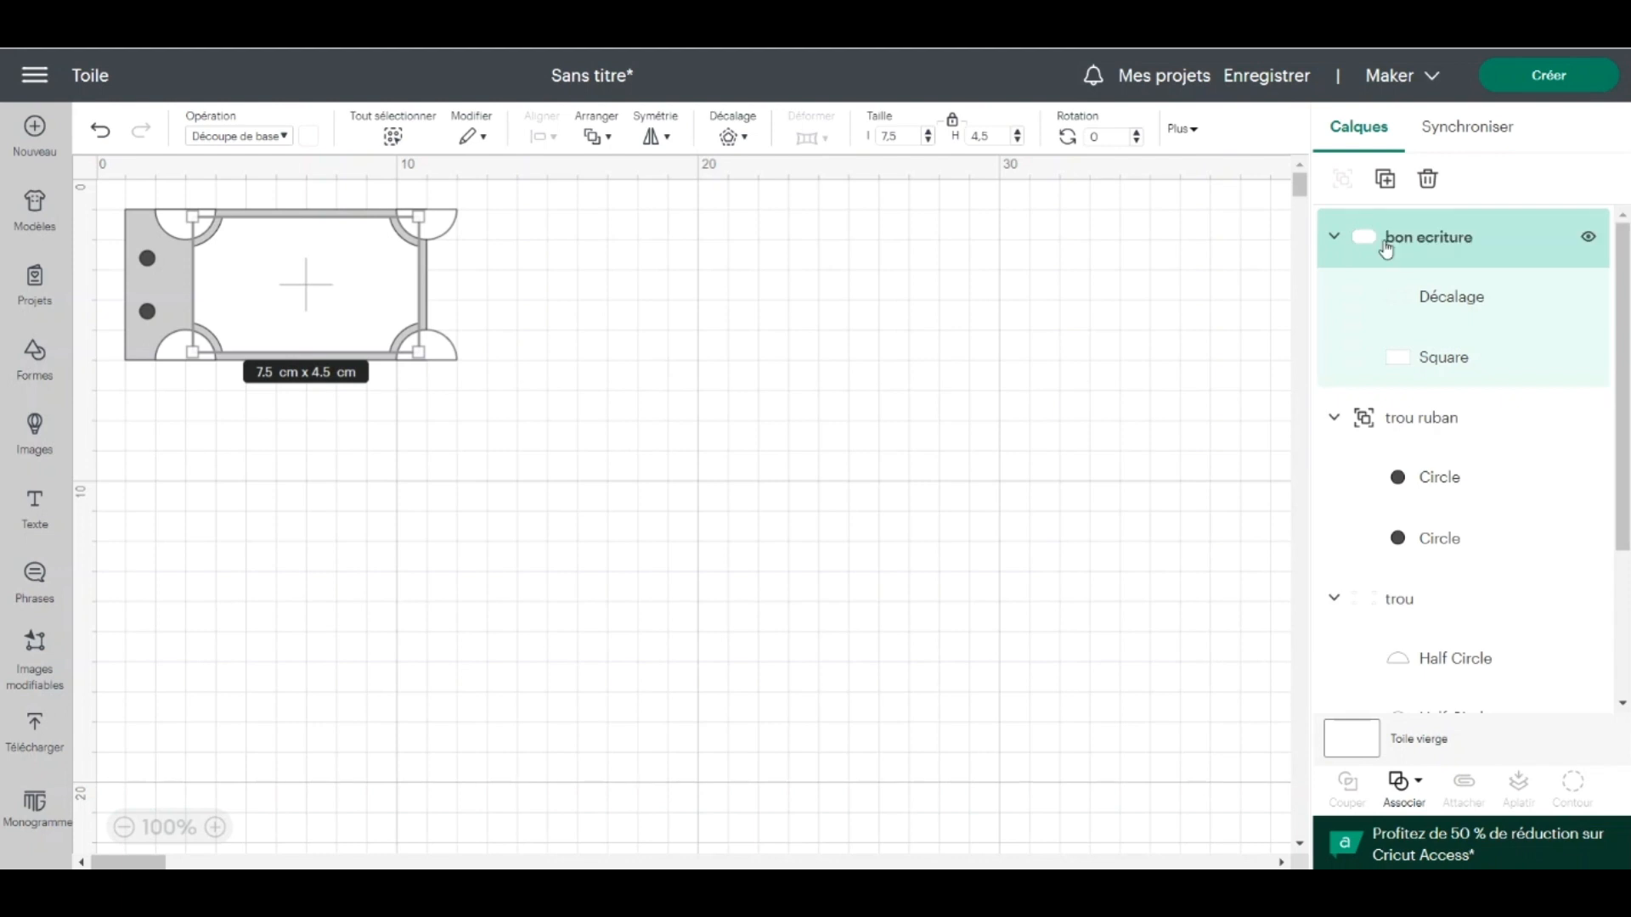
pyautogui.click(1588, 241)
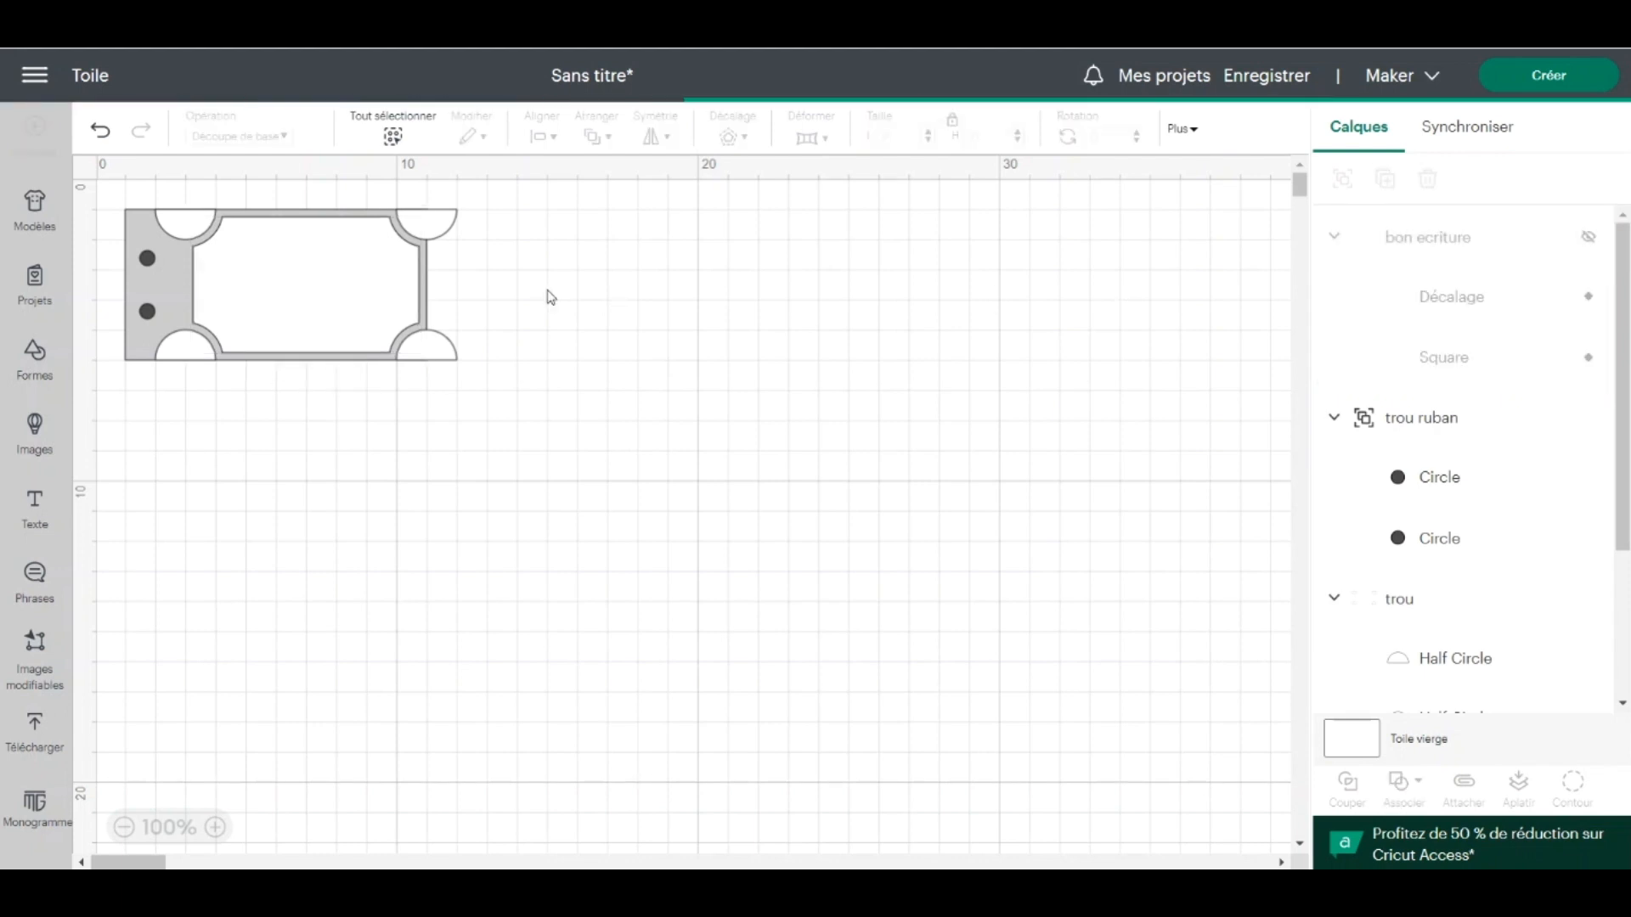
# Select all the visible shapes and subtract the ribbon holes and half circles from the grey rectangle
pyautogui.moveTo(516, 379); pyautogui.dragTo(99, 197)
pyautogui.click(1411, 781)
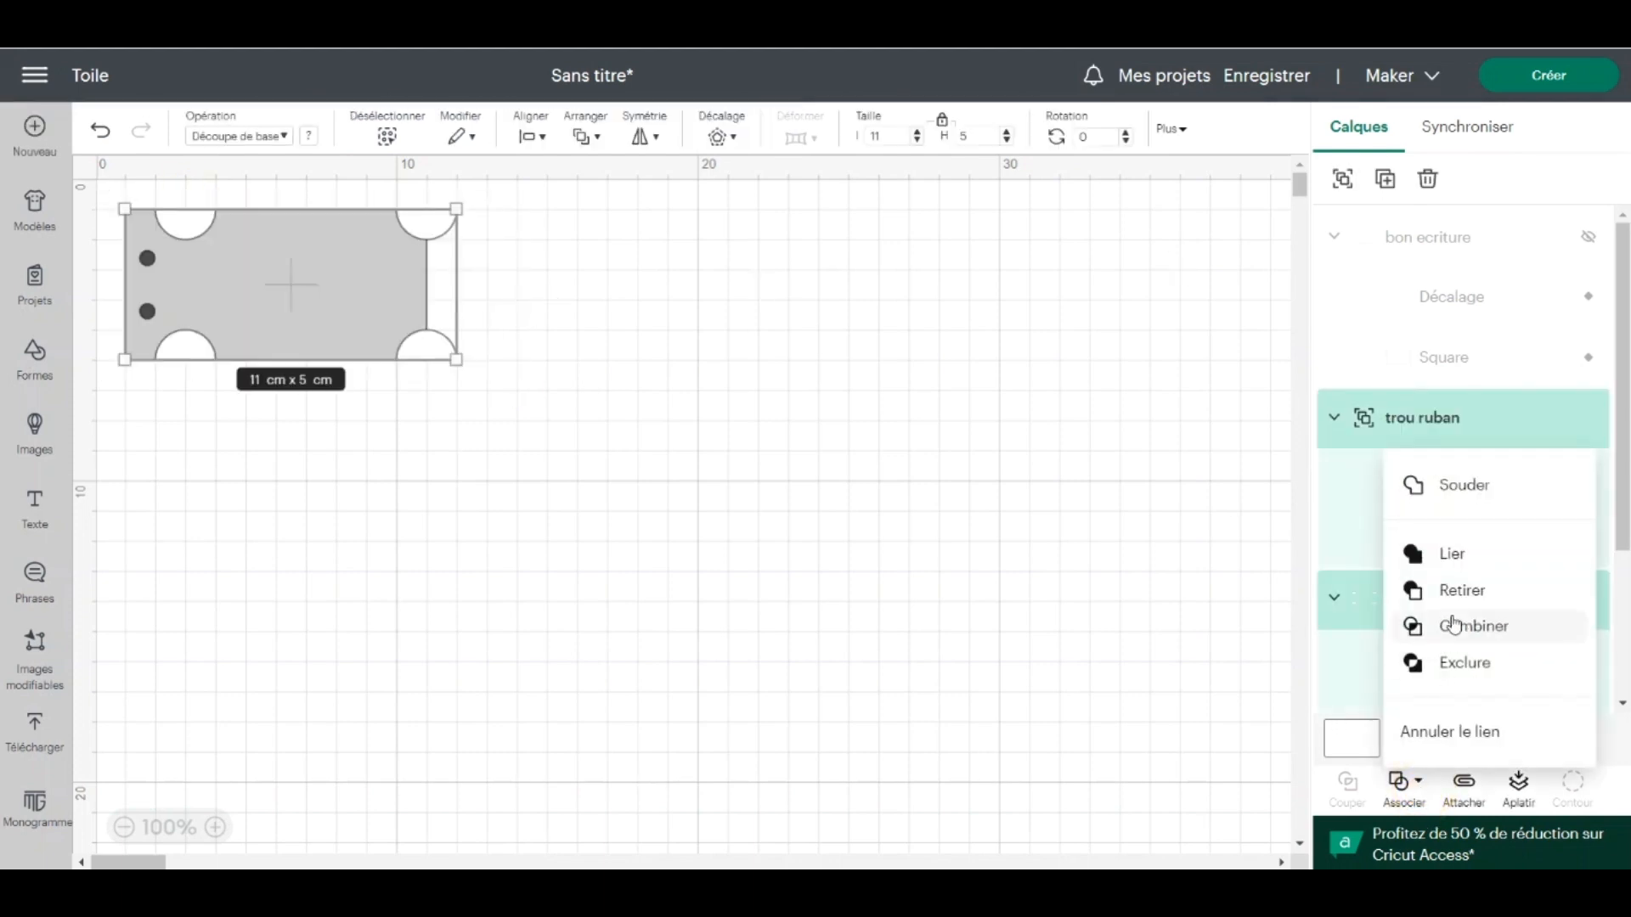
pyautogui.click(1463, 592)
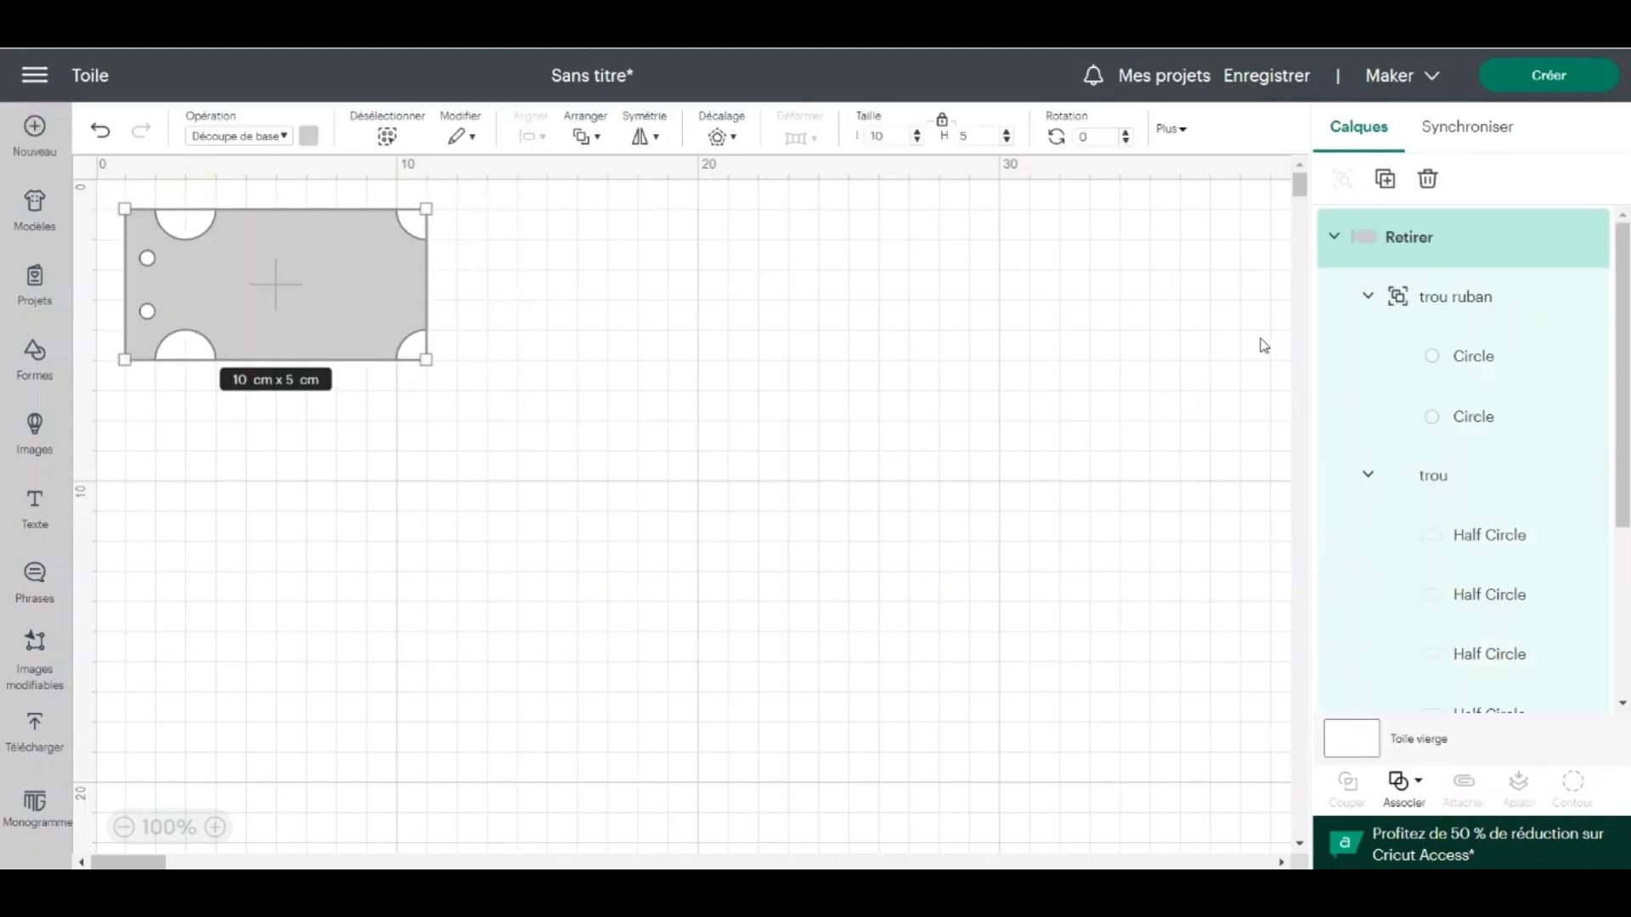
# Rename the cut-out grey tag layer "Bon"
pyautogui.click(1407, 246)
pyautogui.click(1408, 242)
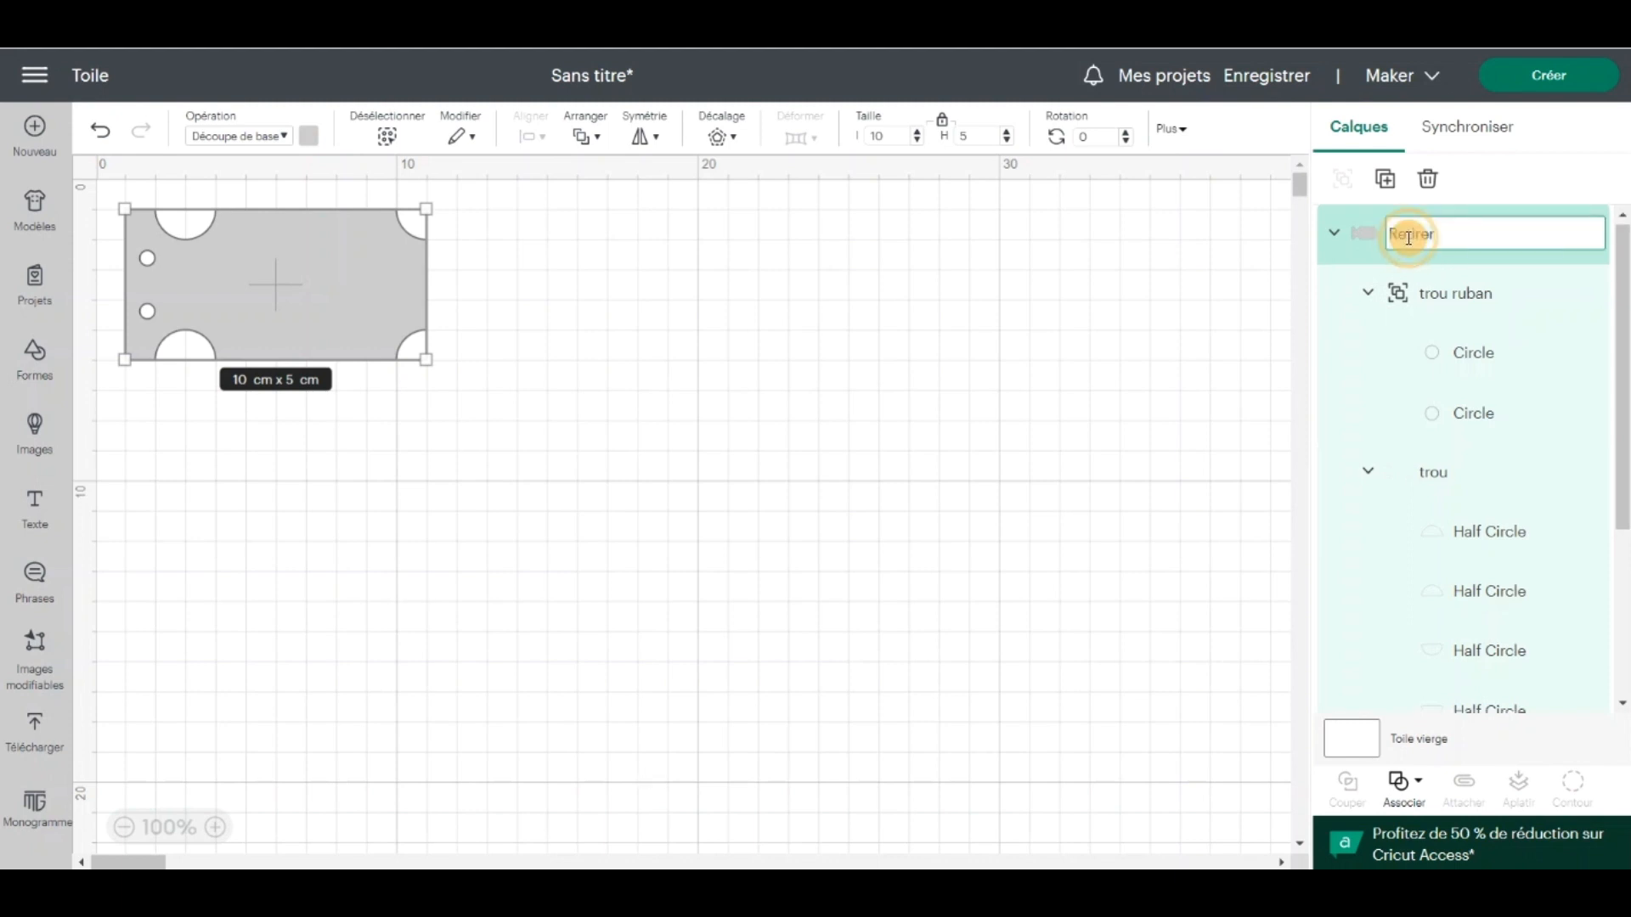
pyautogui.hotkey('ctrl', 'a')
pyautogui.write('B')
pyautogui.press('Return')
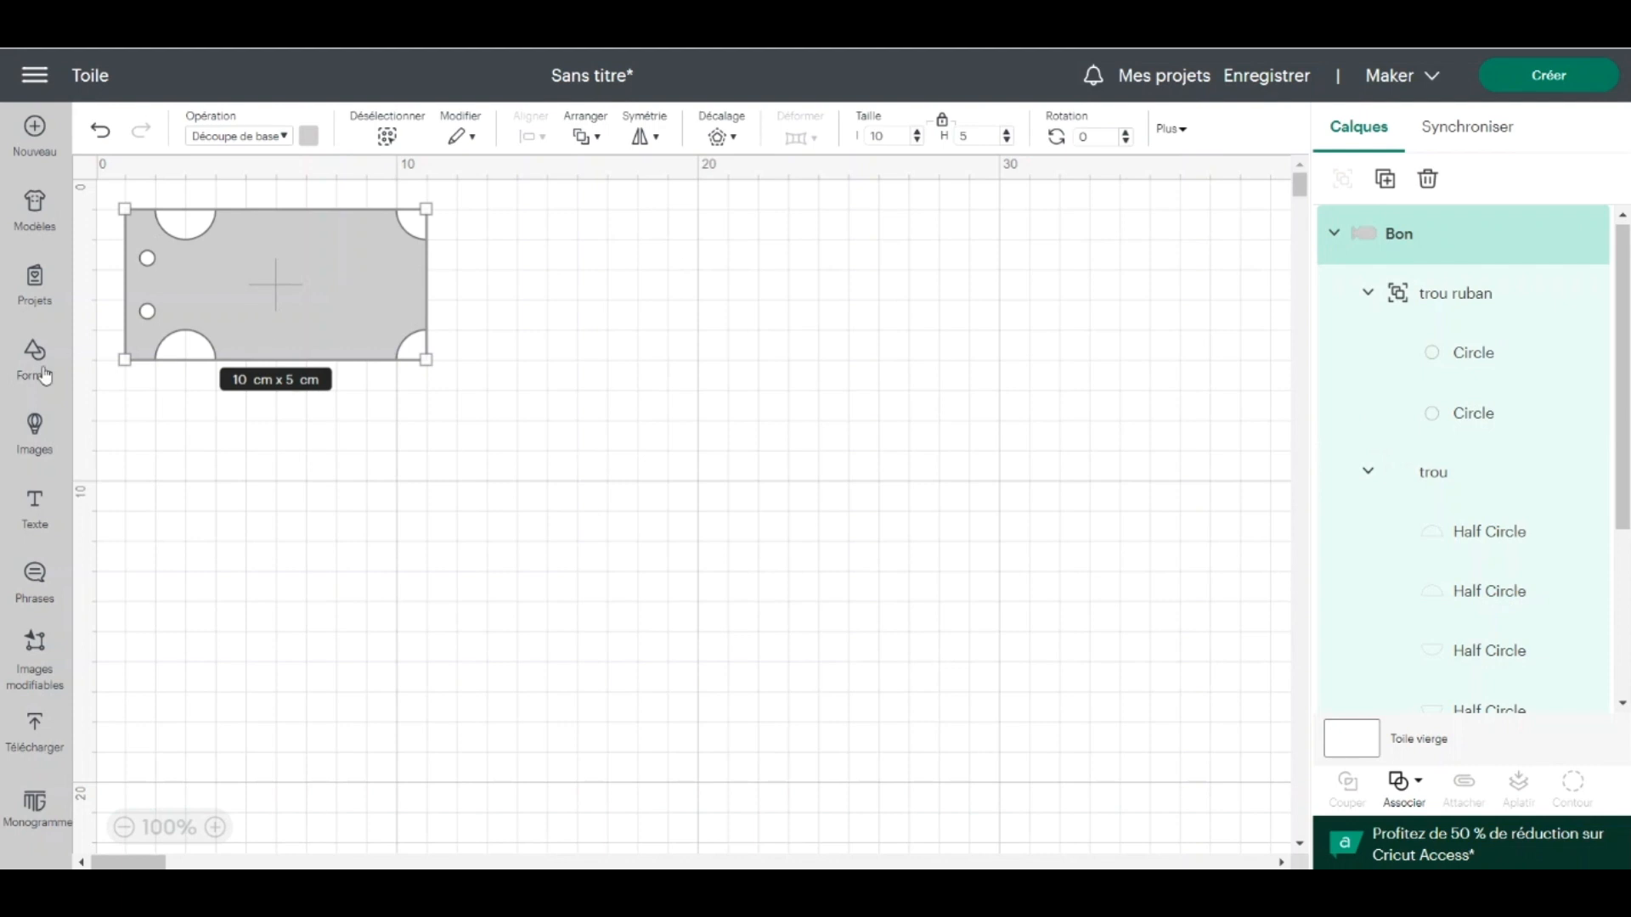
# Insert a line shape, shorten it to about 2.75 cm and place it between the two half-circle cutouts nearest the ribbon holes
pyautogui.click(38, 357)
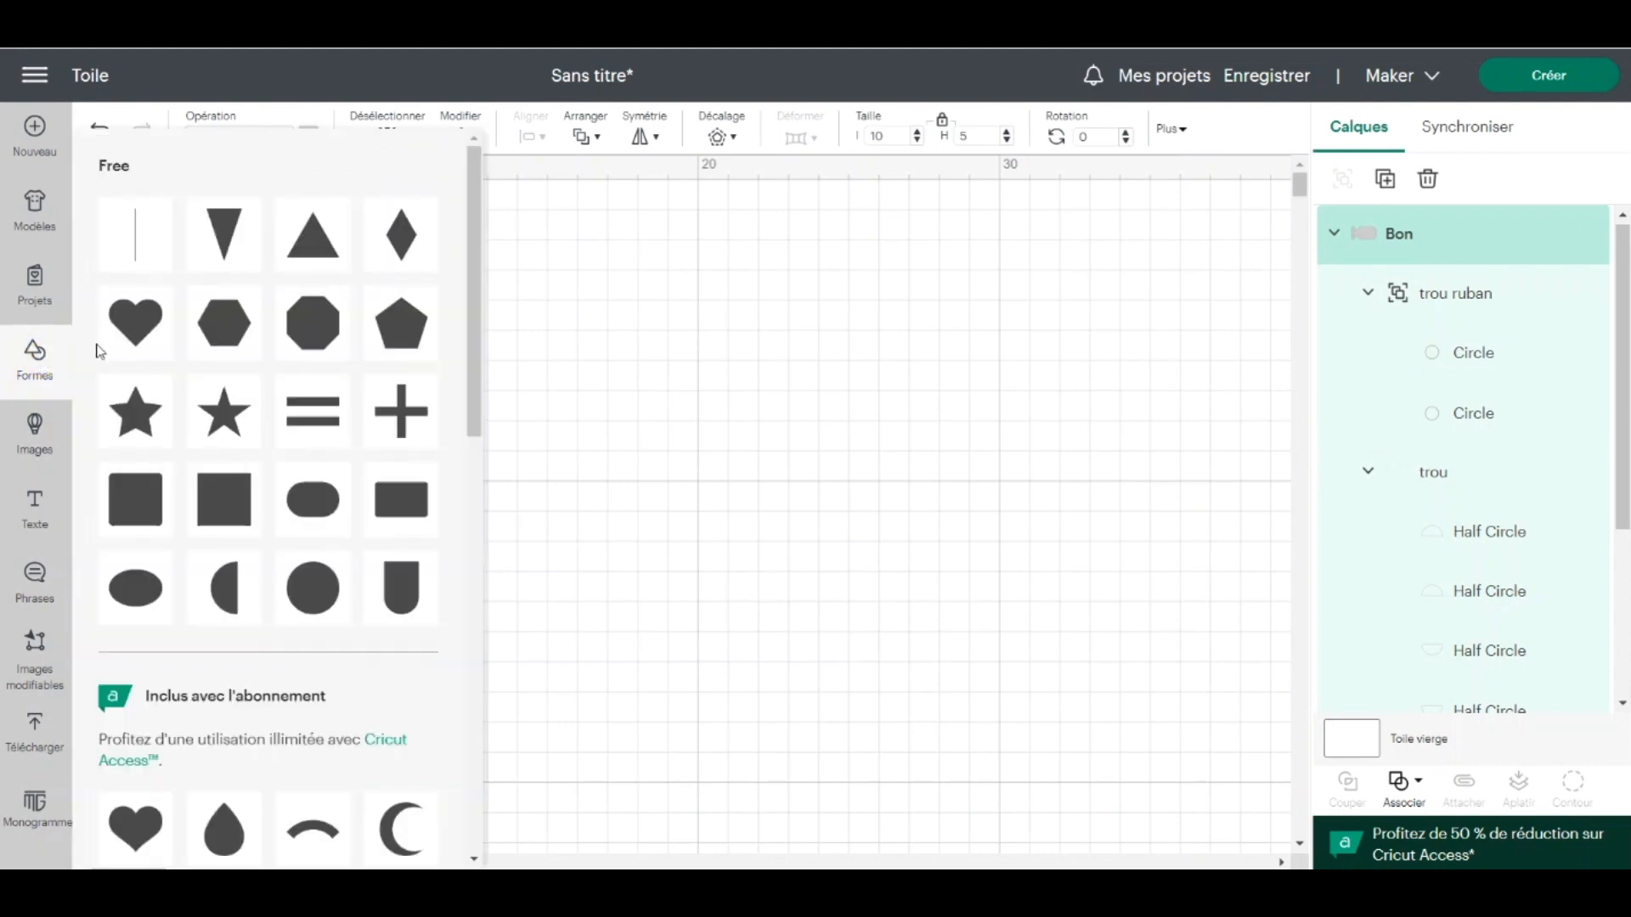
pyautogui.click(125, 236)
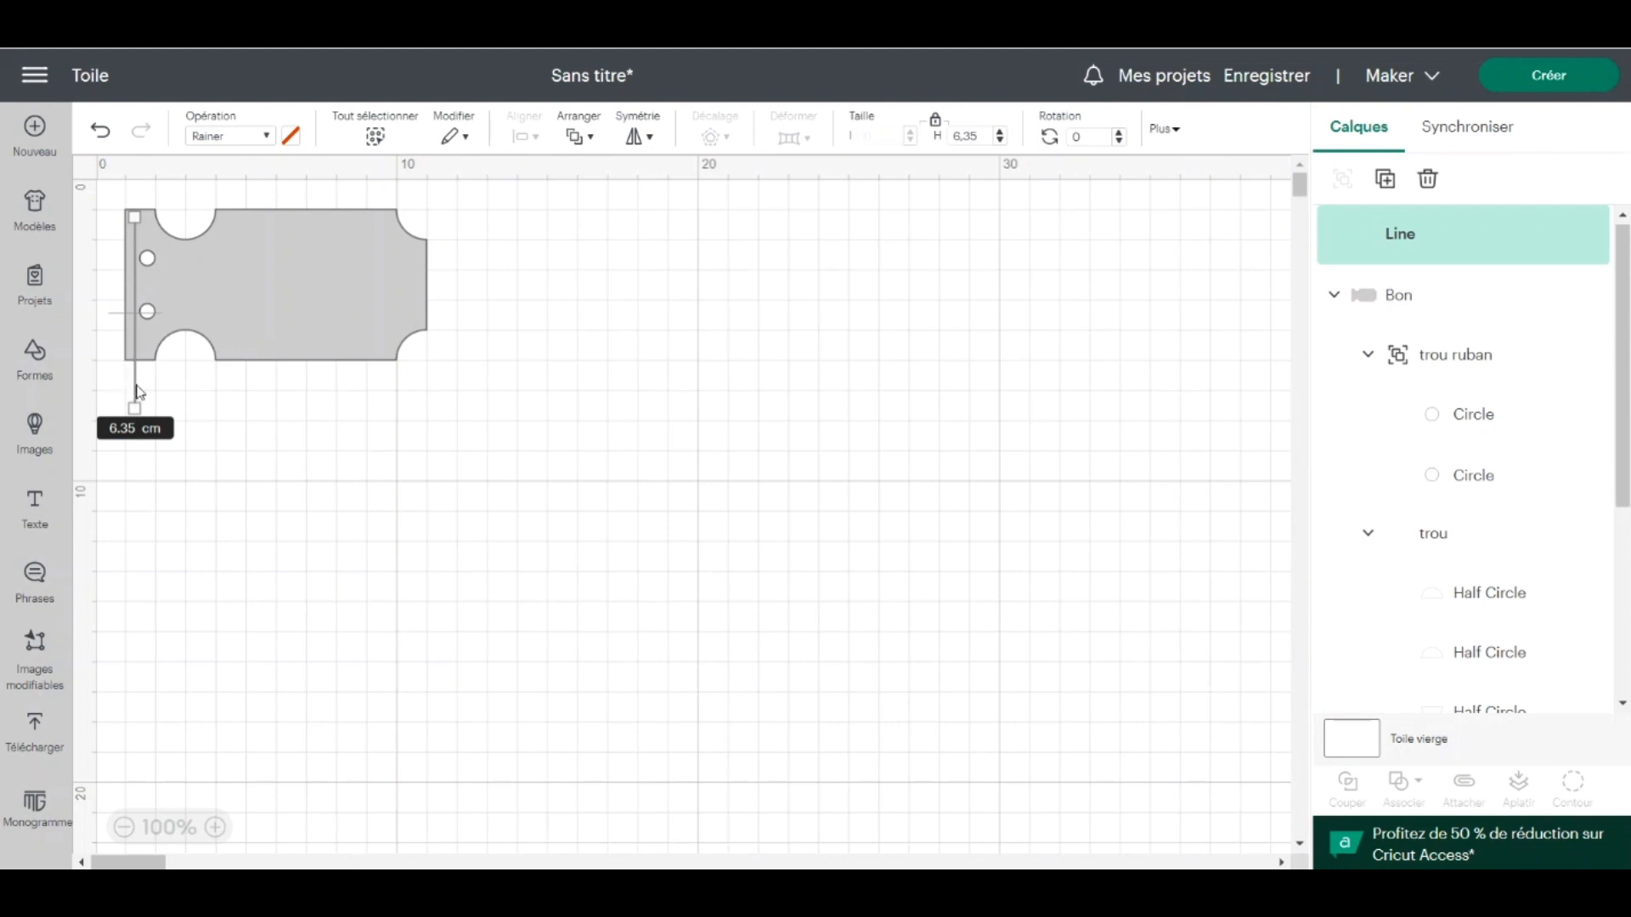
pyautogui.moveTo(138, 391); pyautogui.dragTo(196, 320)
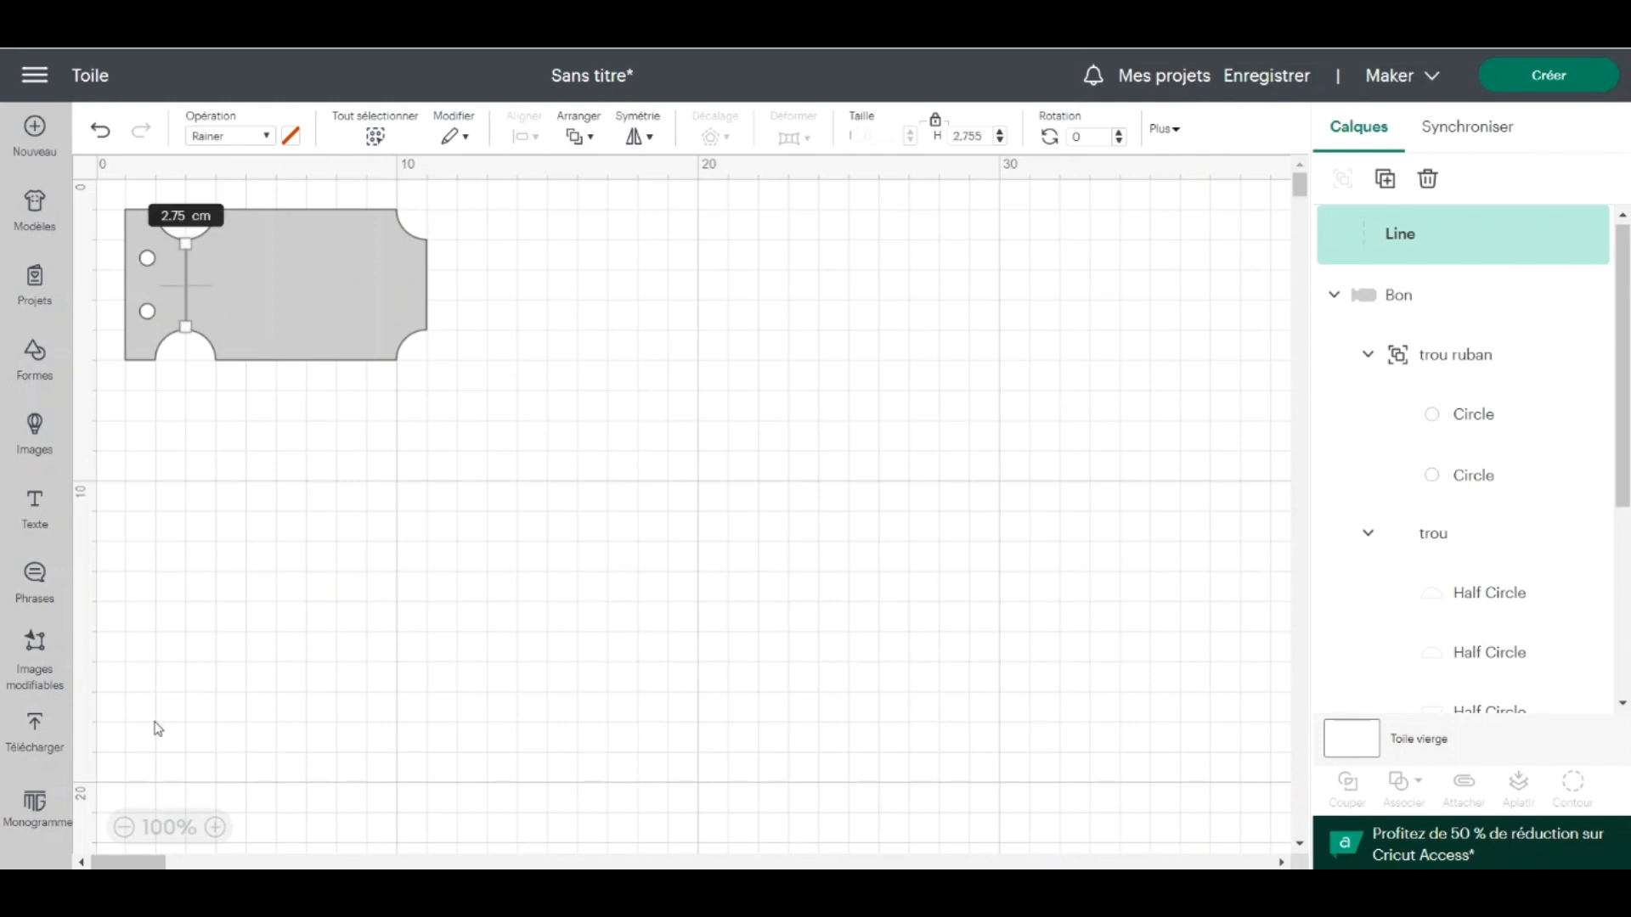
pyautogui.click(218, 827)
pyautogui.click(218, 827)
pyautogui.click(217, 826)
pyautogui.click(218, 828)
pyautogui.hscroll(-5, 215, 663)
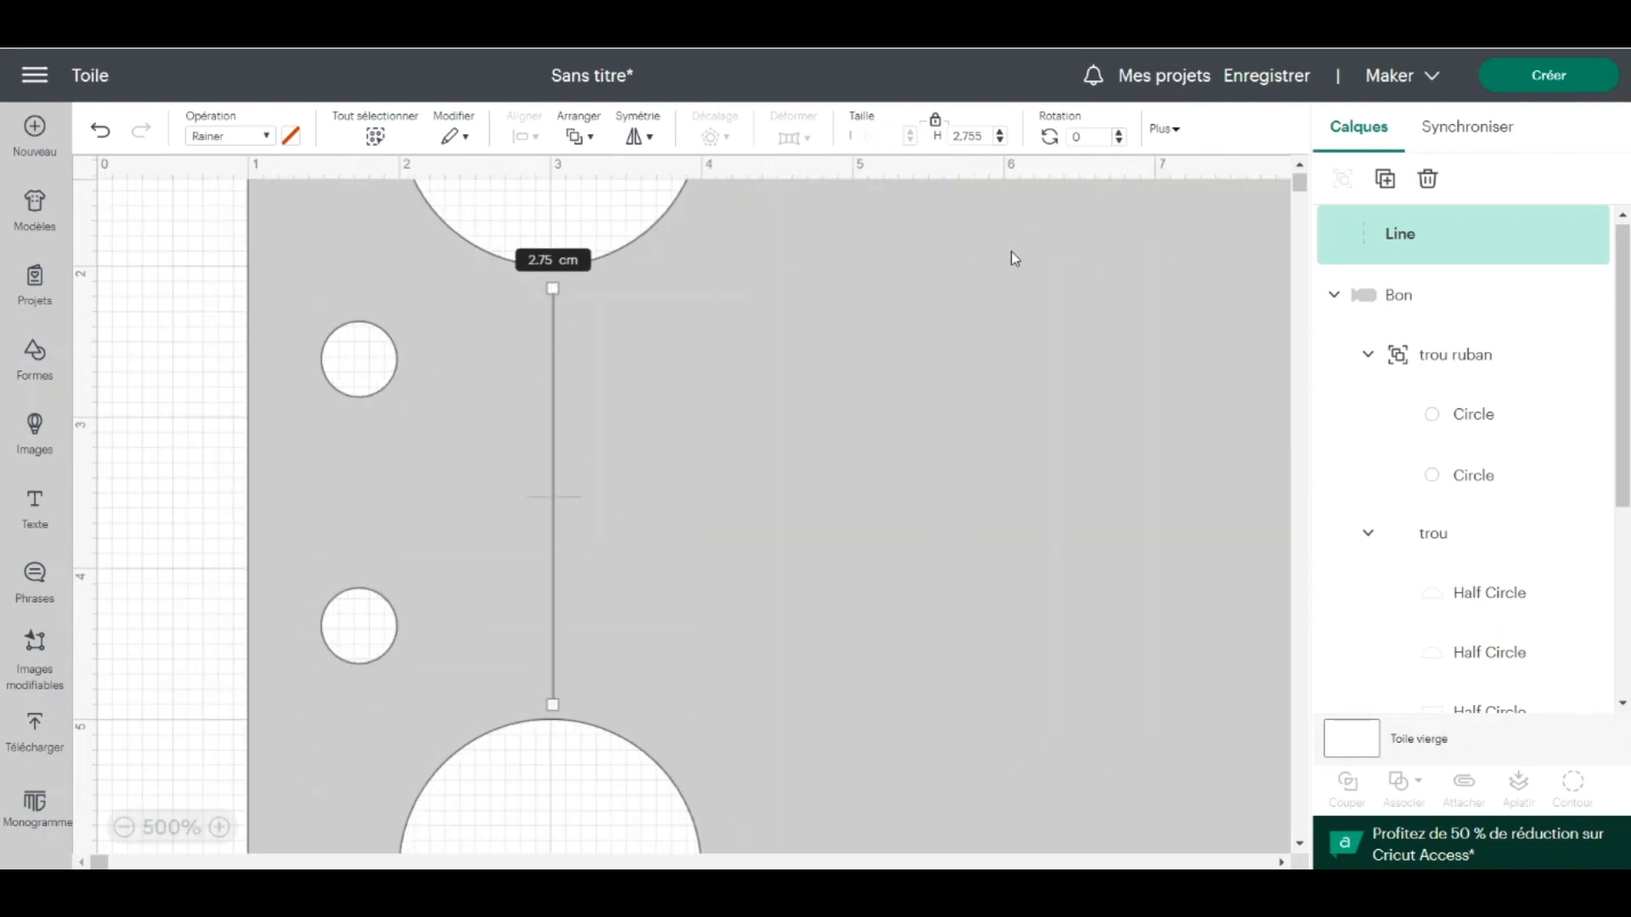
# Set the line's length to 2.8 cm and nudge it up between the two half-circle cutouts
pyautogui.moveTo(982, 139); pyautogui.dragTo(962, 136)
pyautogui.write('8')
pyautogui.press('Return')
pyautogui.moveTo(551, 450); pyautogui.dragTo(550, 443)
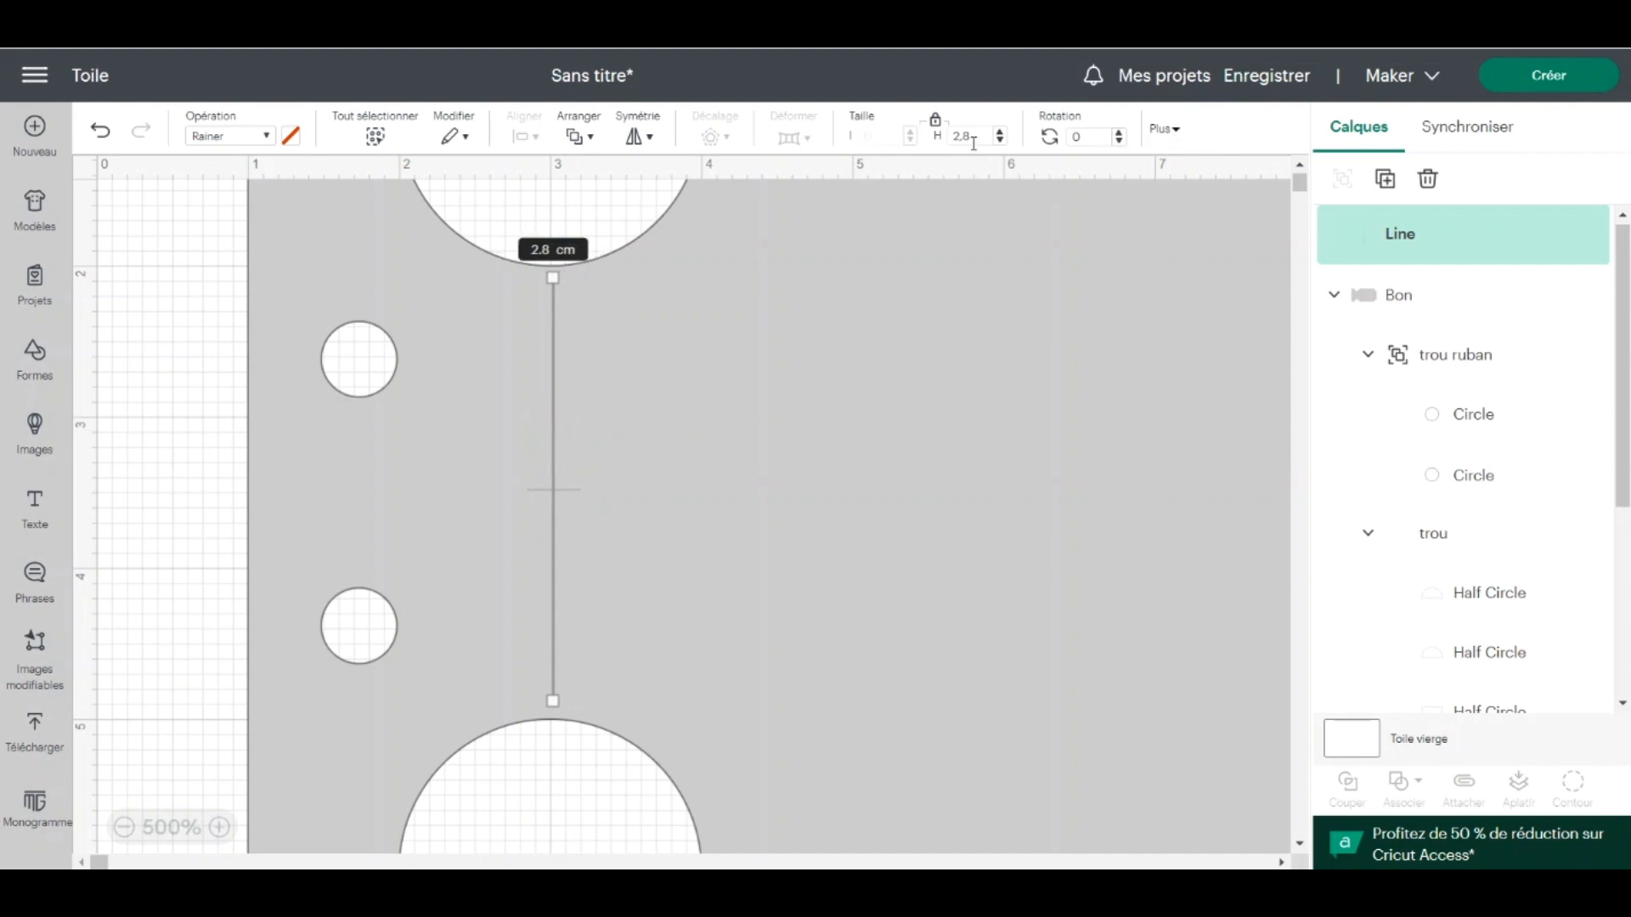
# Set the line's length to 0.1 cm and its position to X 3, Y 2.1
pyautogui.moveTo(973, 136); pyautogui.dragTo(939, 134)
pyautogui.write('0,1')
pyautogui.press('Return')
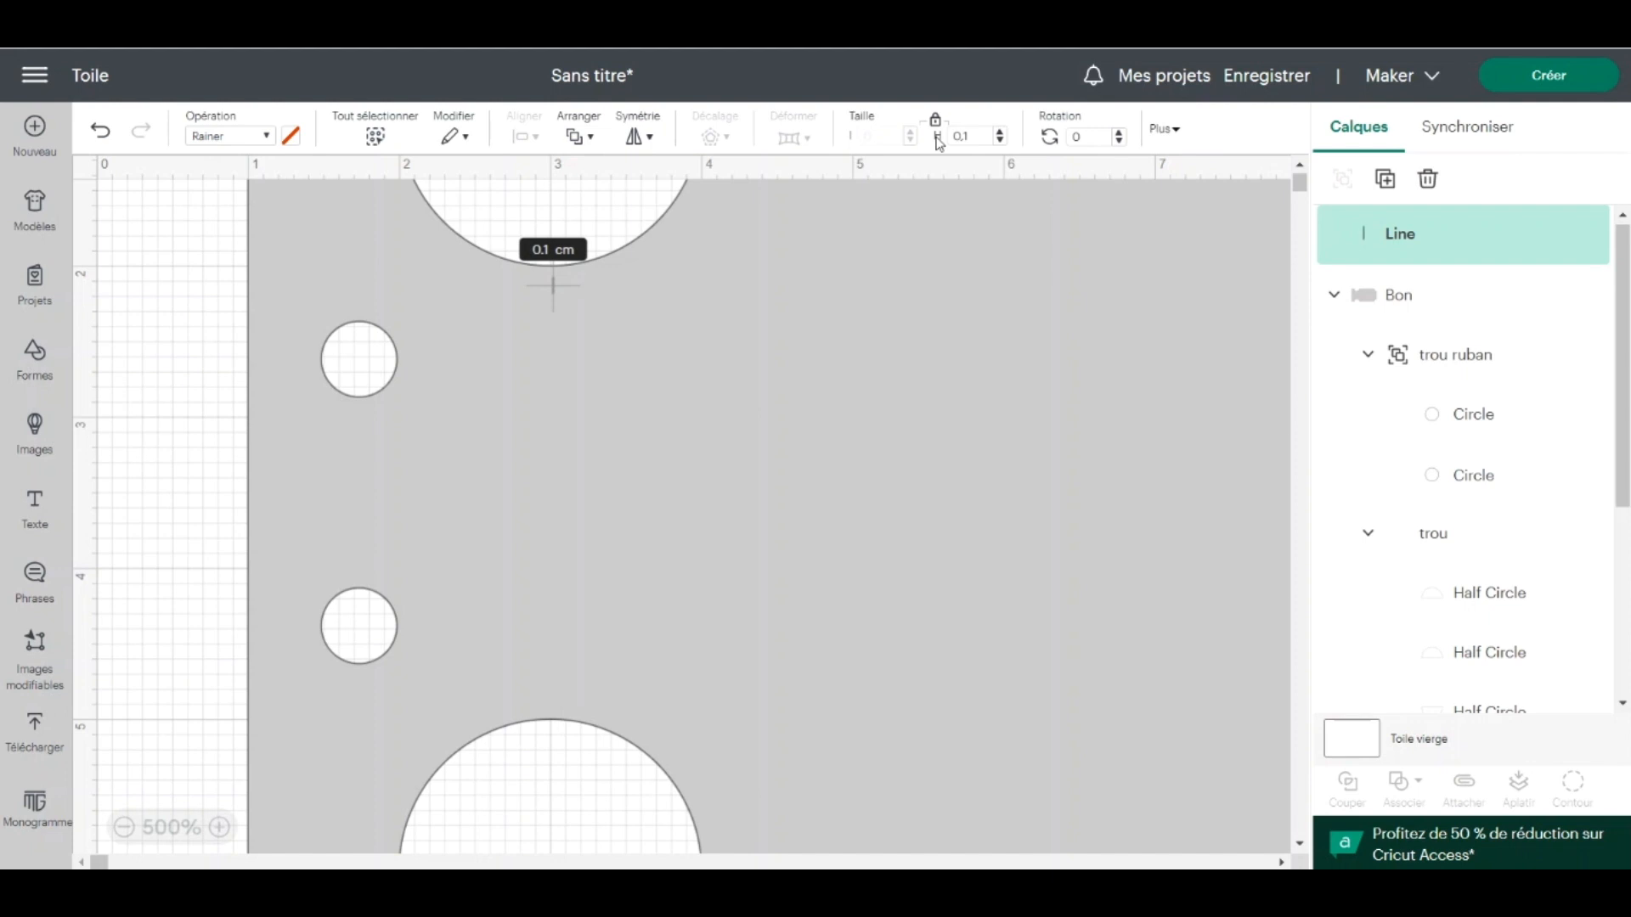
pyautogui.click(1166, 128)
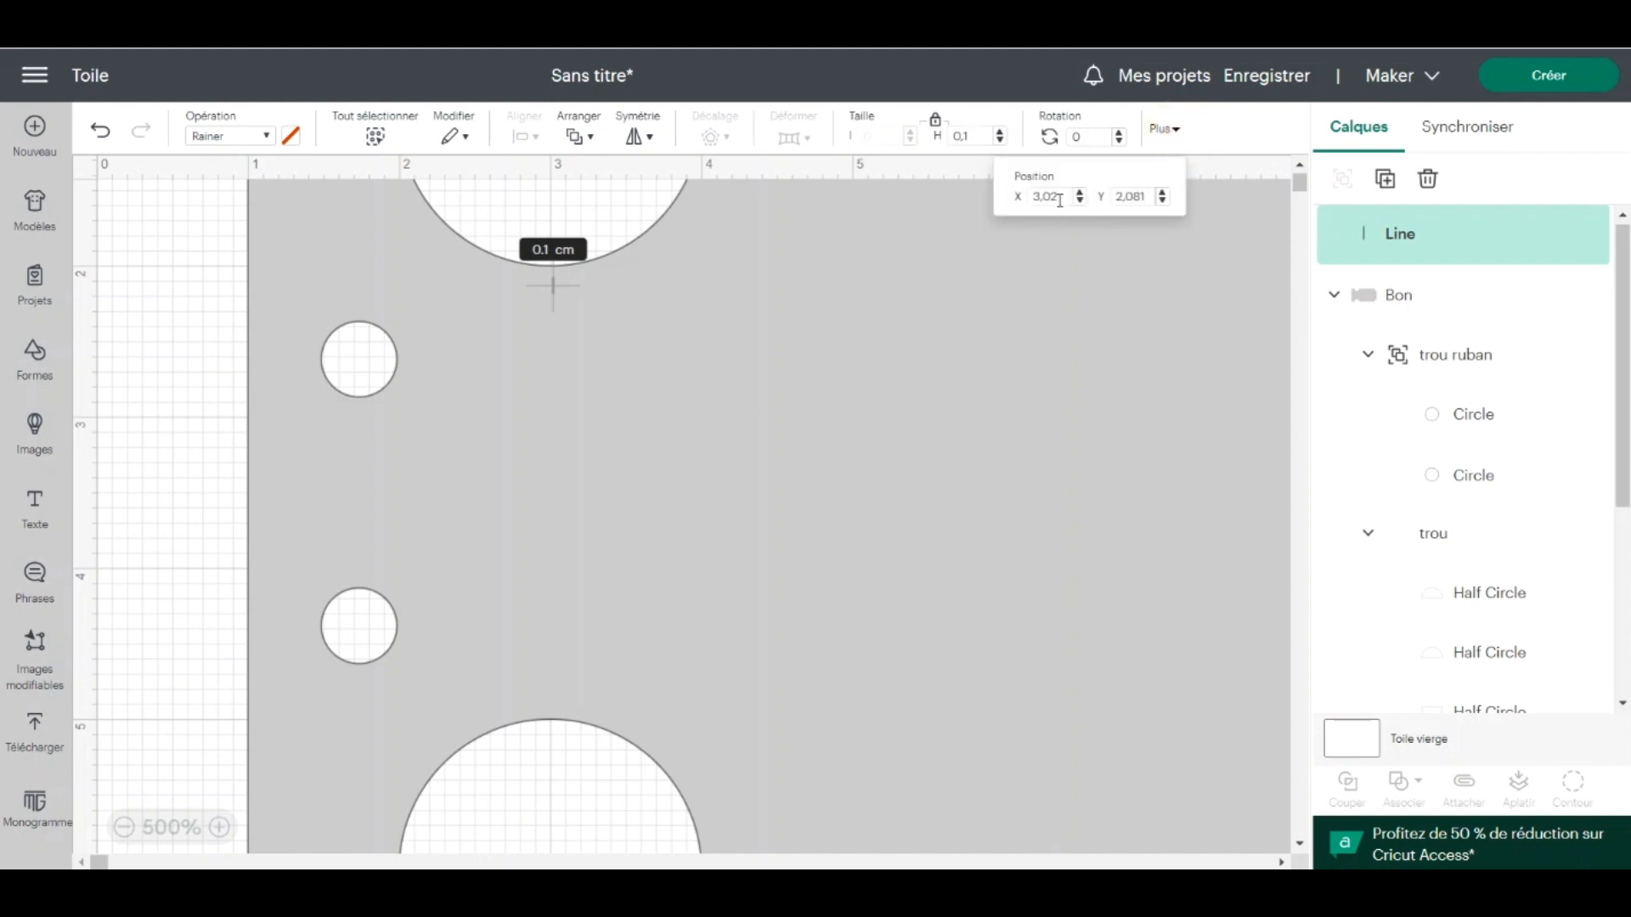
pyautogui.moveTo(1059, 198); pyautogui.dragTo(1050, 196)
pyautogui.press('Return')
pyautogui.moveTo(1148, 196); pyautogui.dragTo(1134, 198)
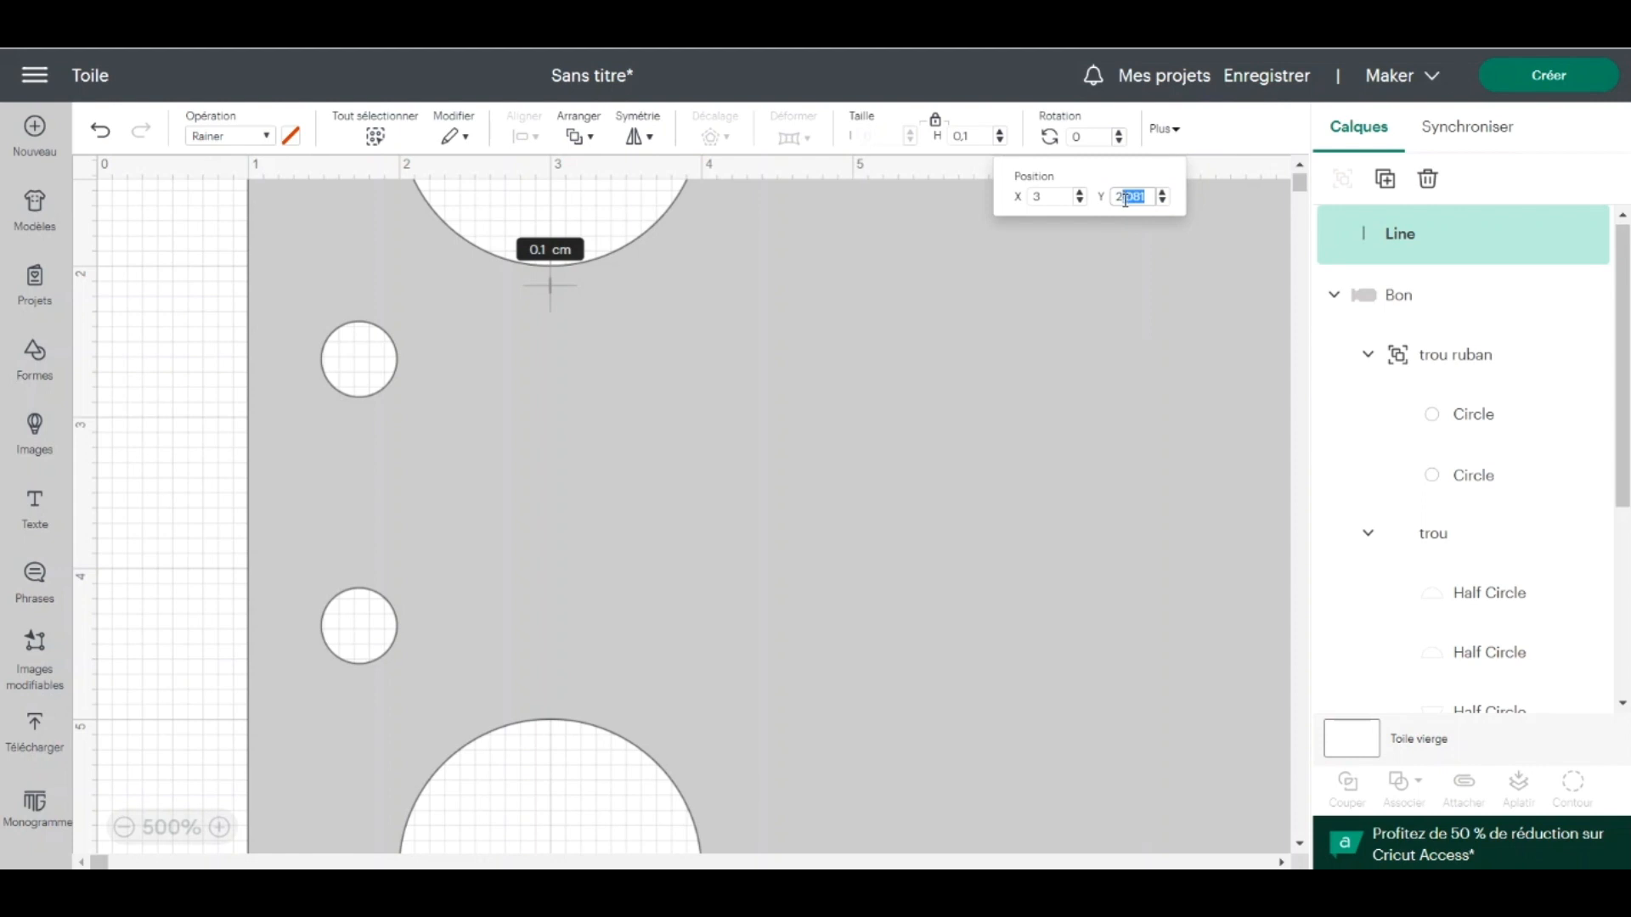
pyautogui.write('1')
pyautogui.press('Return')
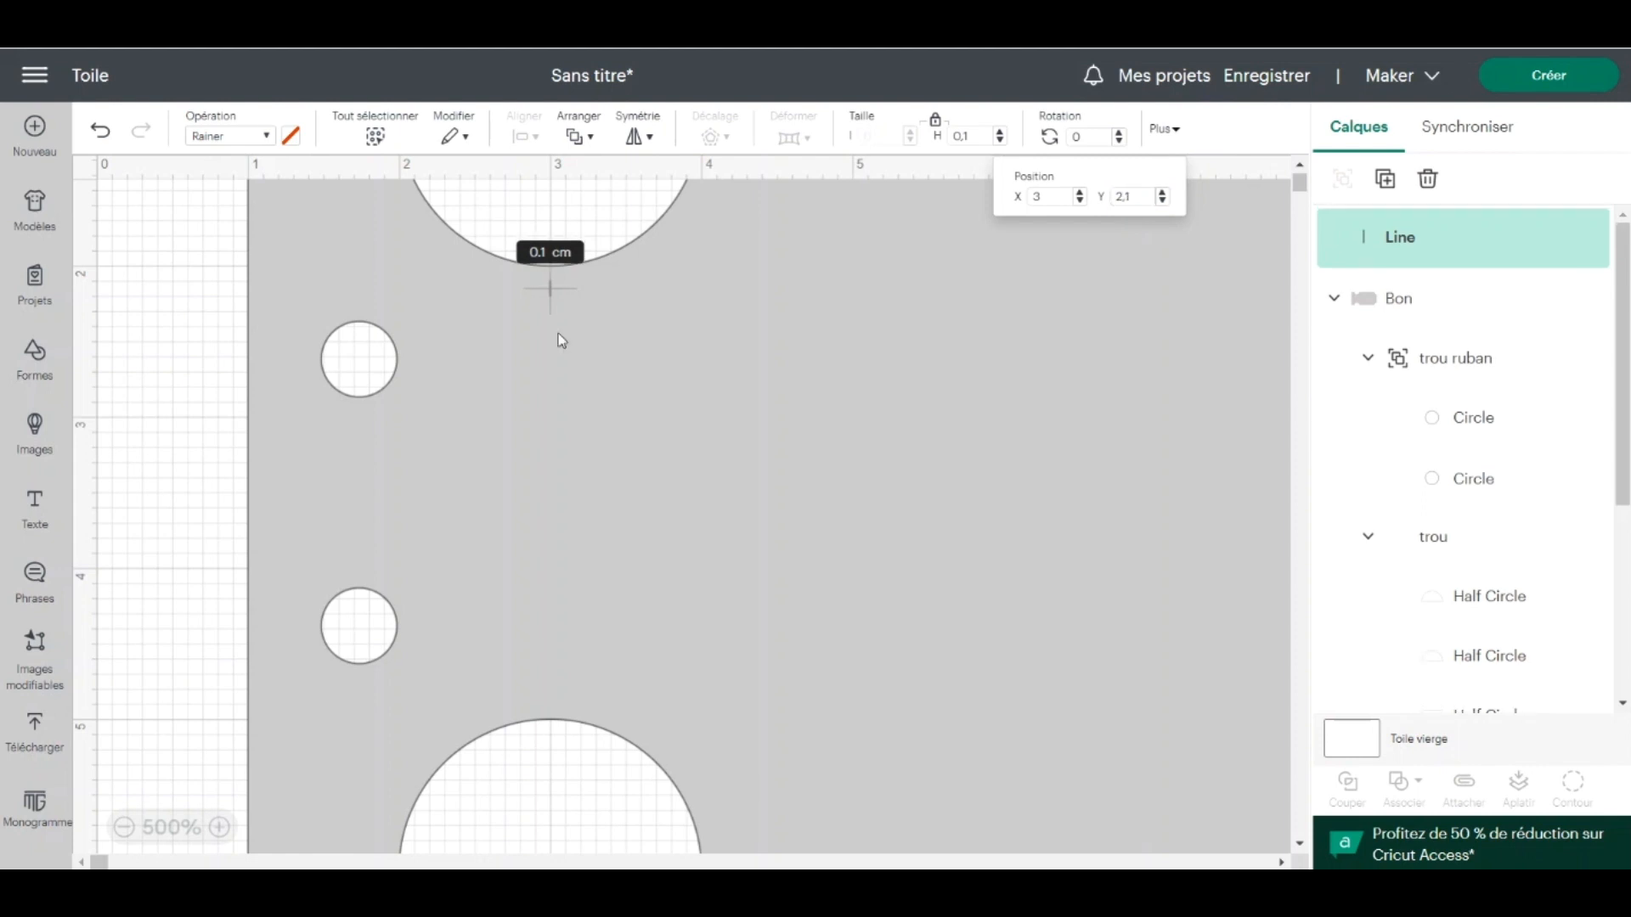
# Duplicate the 0.1 cm dash, place the copy just above the lower half-circle cutout, set its X position to 3 and adjust its Y position
pyautogui.click(1384, 182)
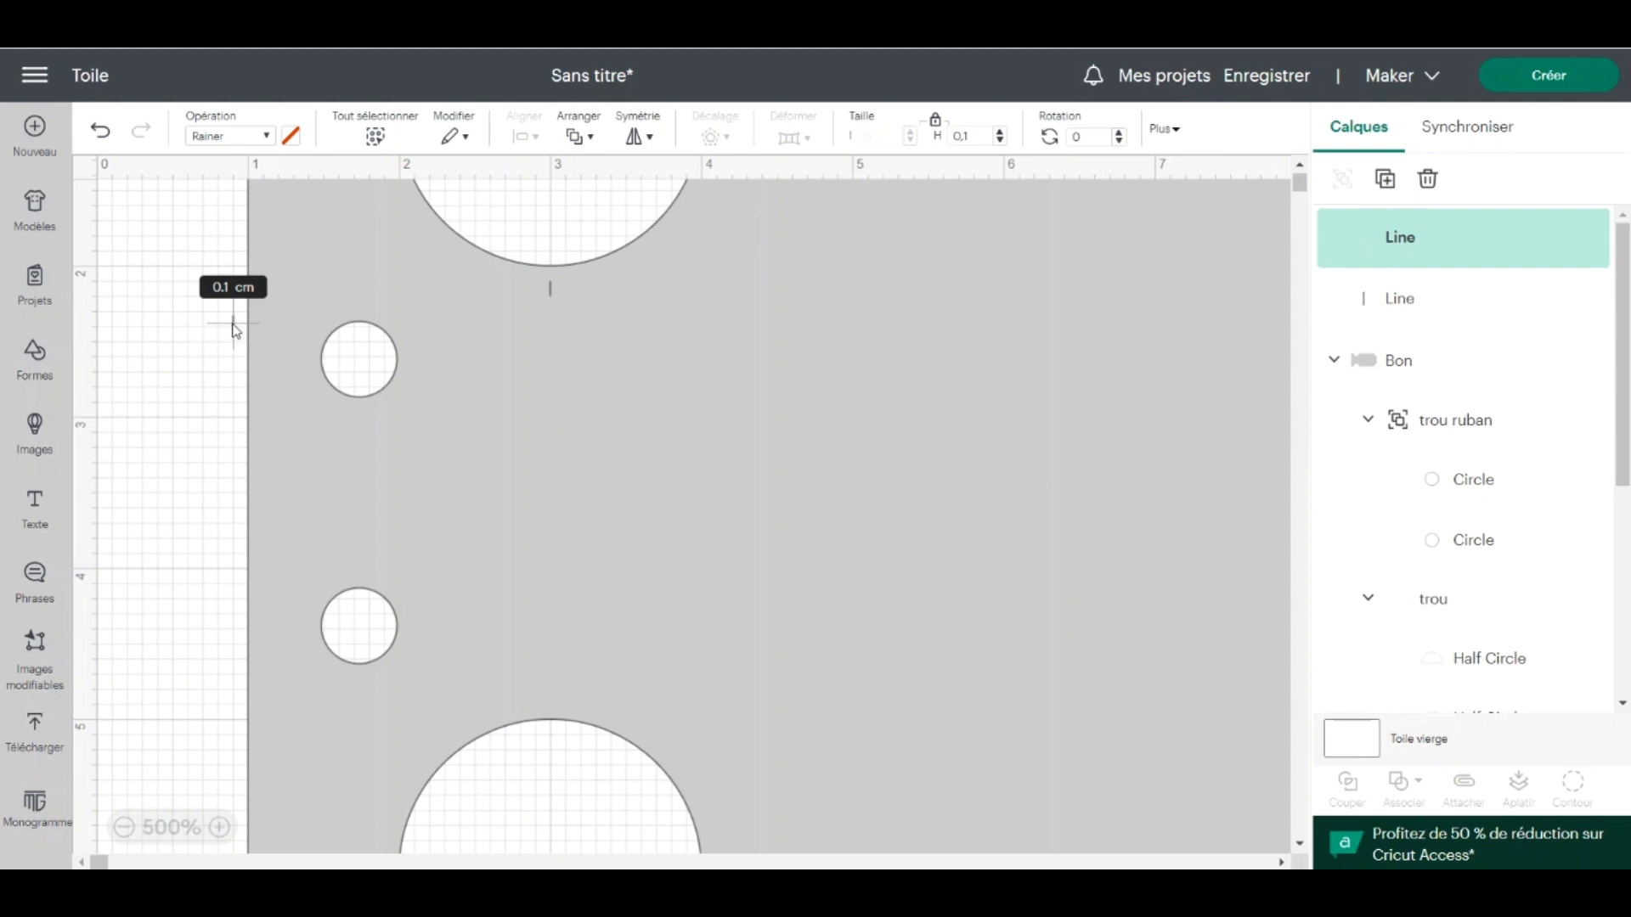
pyautogui.moveTo(236, 331); pyautogui.dragTo(552, 709)
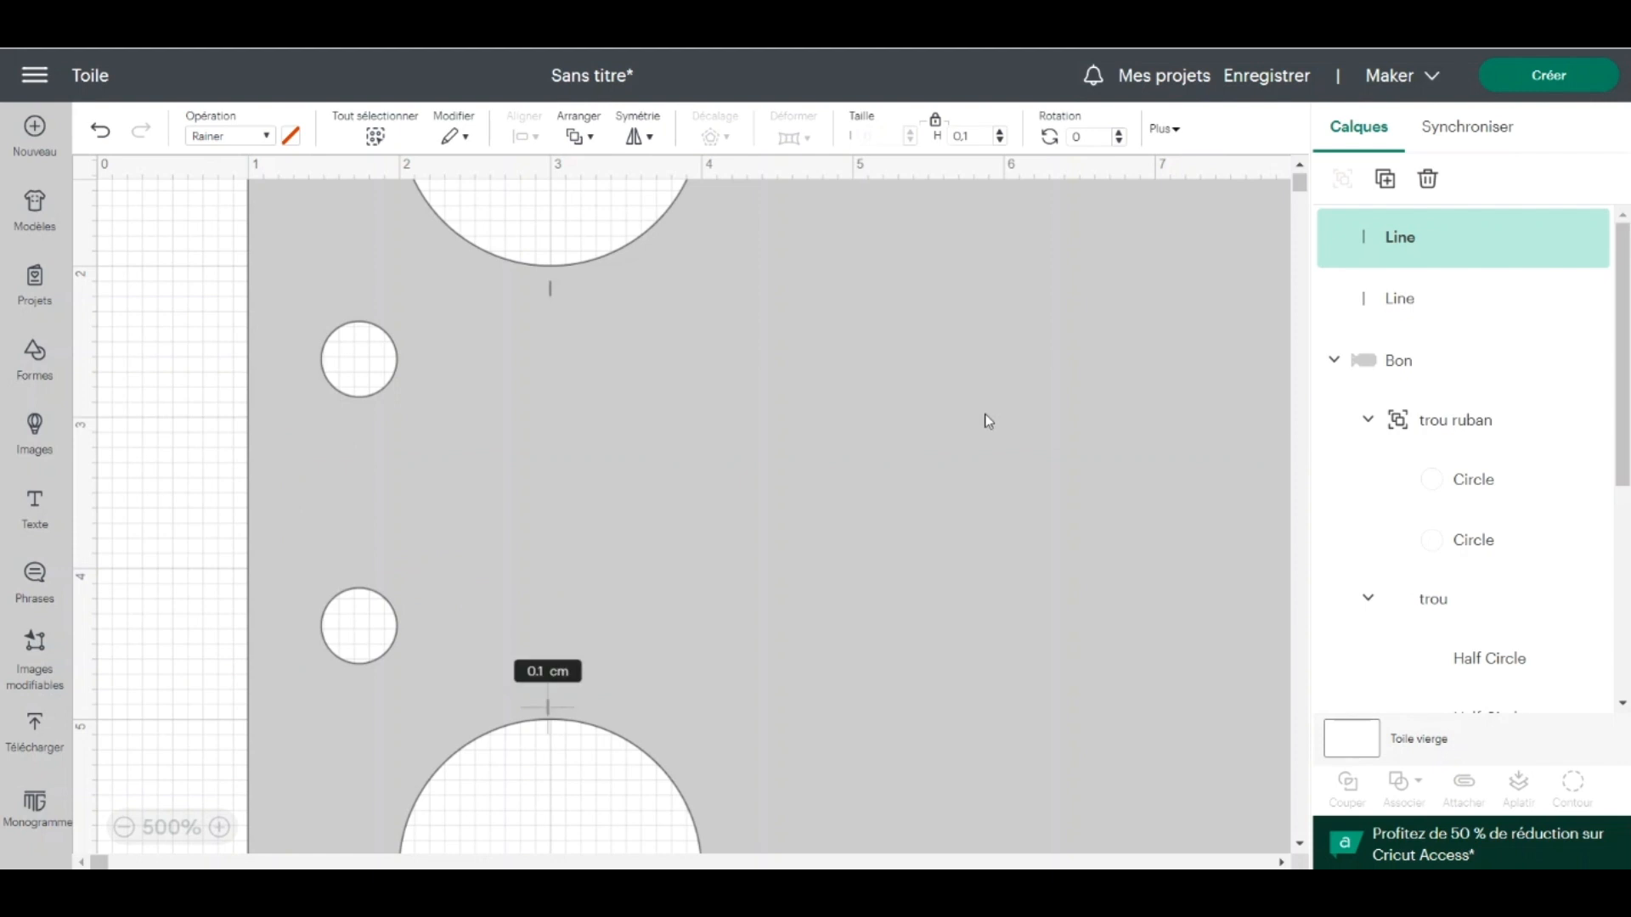
pyautogui.click(1170, 129)
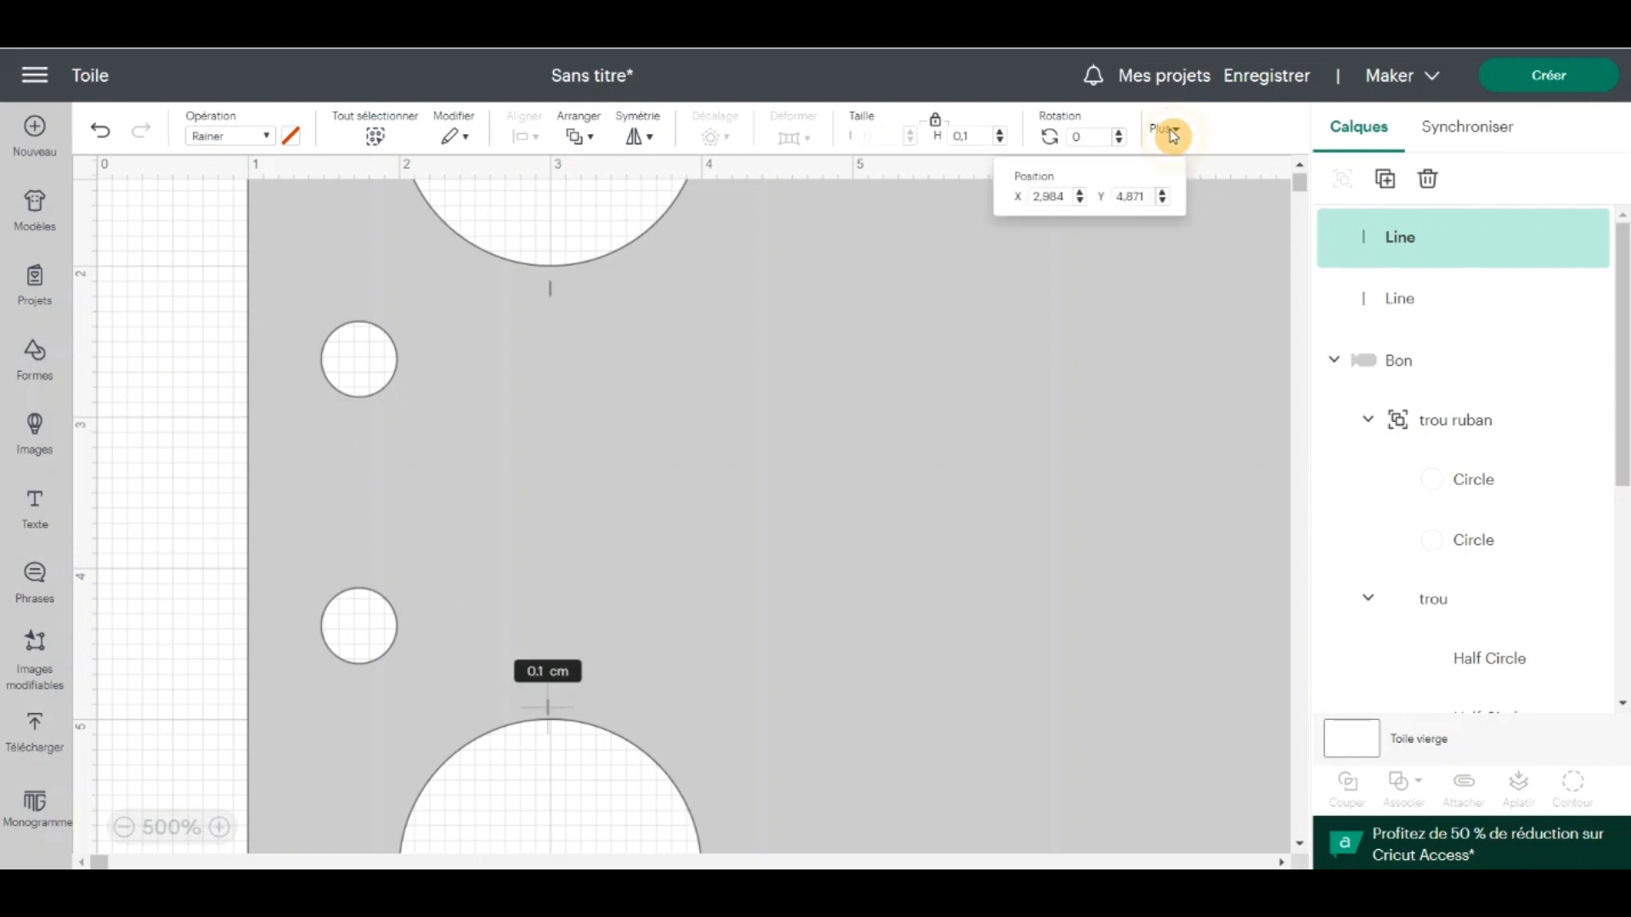
pyautogui.moveTo(1068, 196); pyautogui.dragTo(992, 196)
pyautogui.write('3')
pyautogui.click(1126, 196)
pyautogui.moveTo(1147, 192); pyautogui.dragTo(1120, 196)
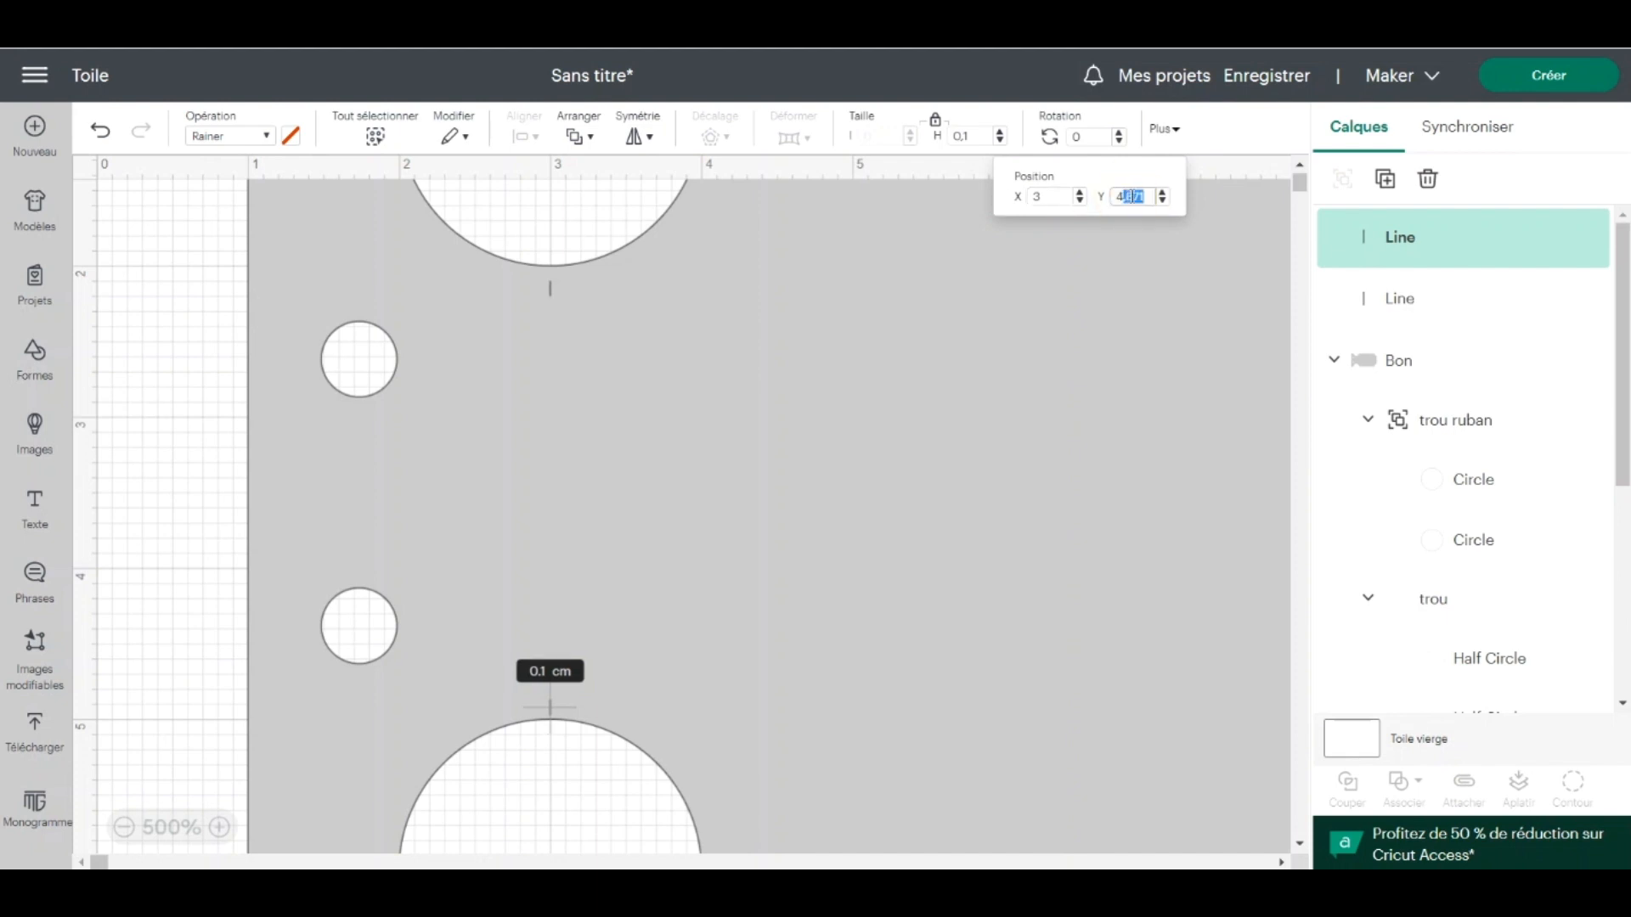
pyautogui.click(1130, 196)
pyautogui.press('Return')
pyautogui.click(223, 563)
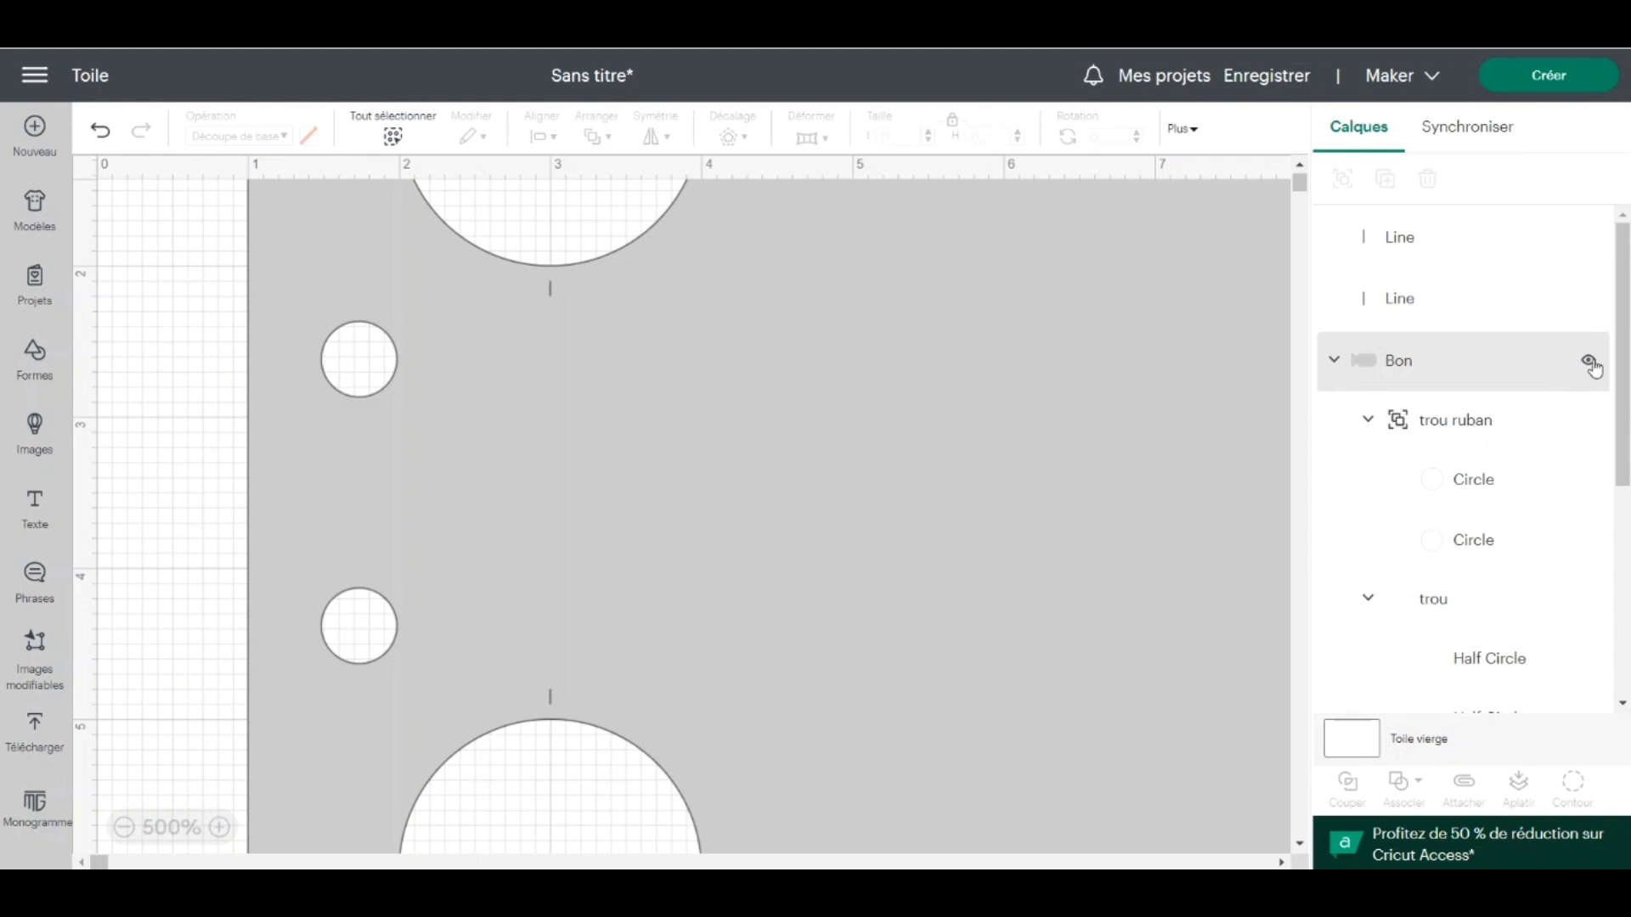
# Hide the "Bon" layer, select the two dashes and duplicate the pair three times
pyautogui.click(1588, 363)
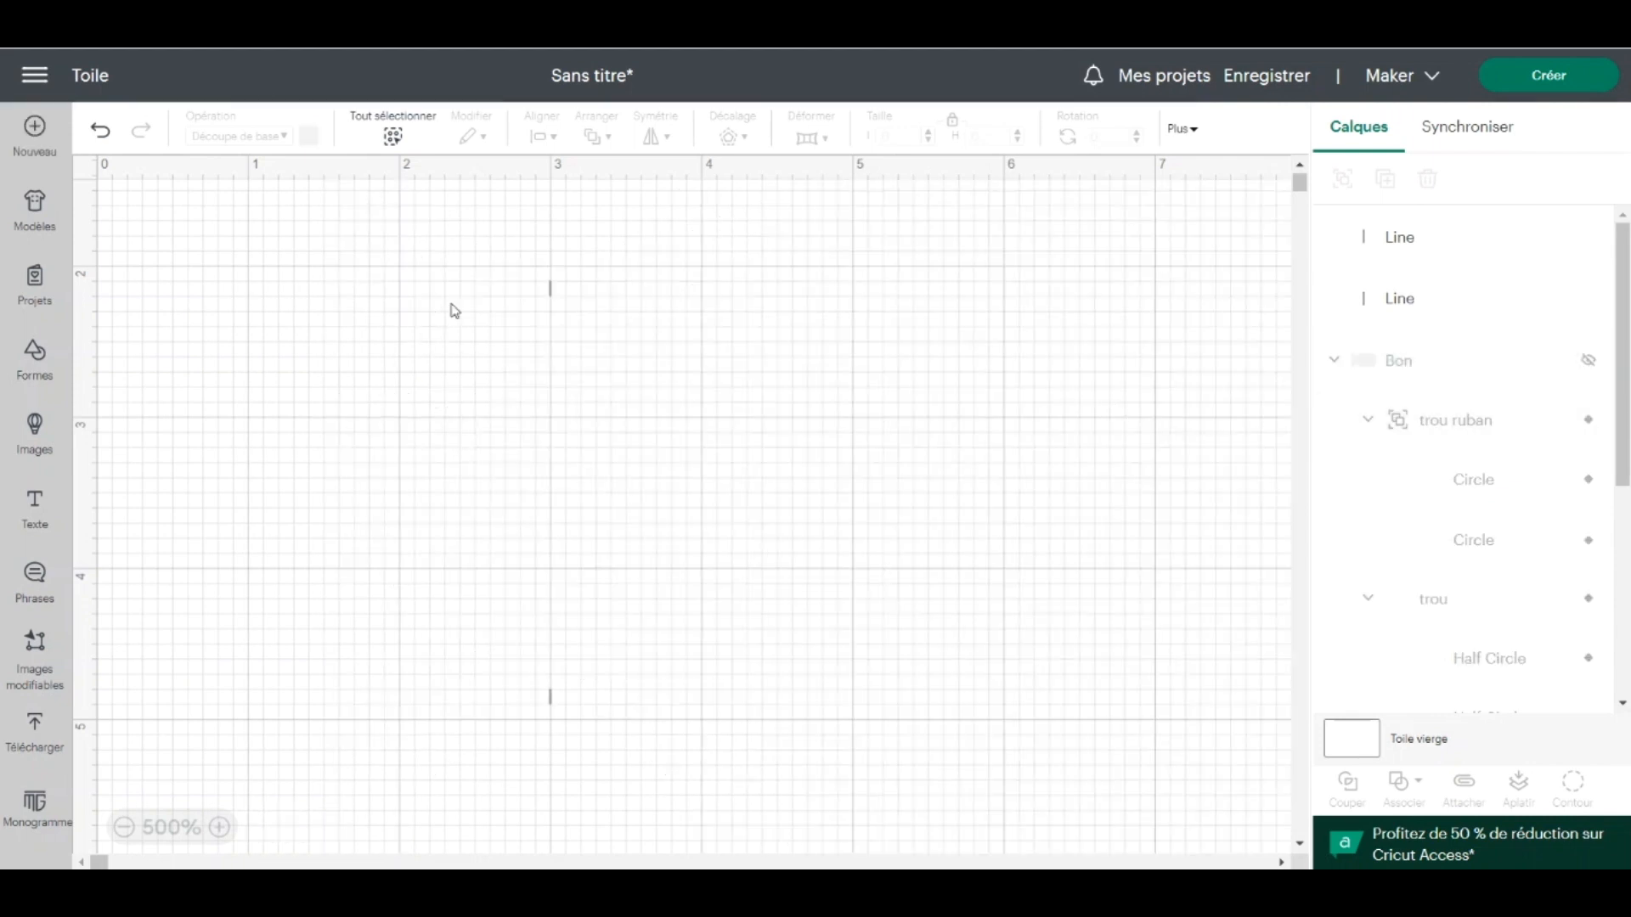
pyautogui.click(456, 253)
pyautogui.click(513, 350)
pyautogui.moveTo(512, 350); pyautogui.dragTo(585, 715)
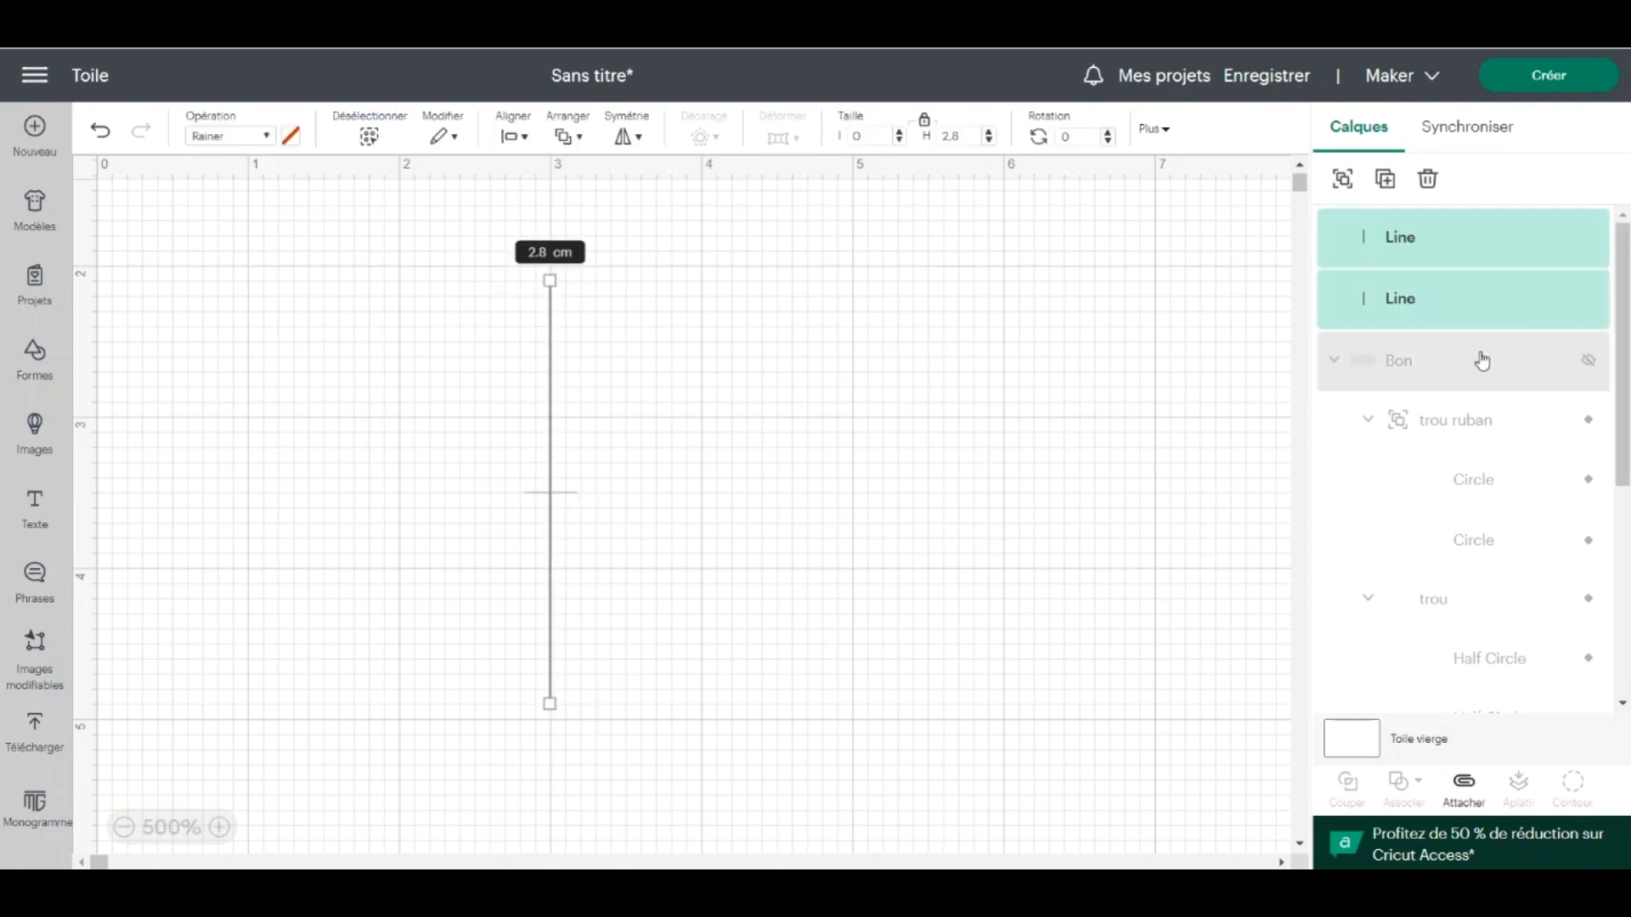
pyautogui.click(1387, 184)
pyautogui.click(1388, 184)
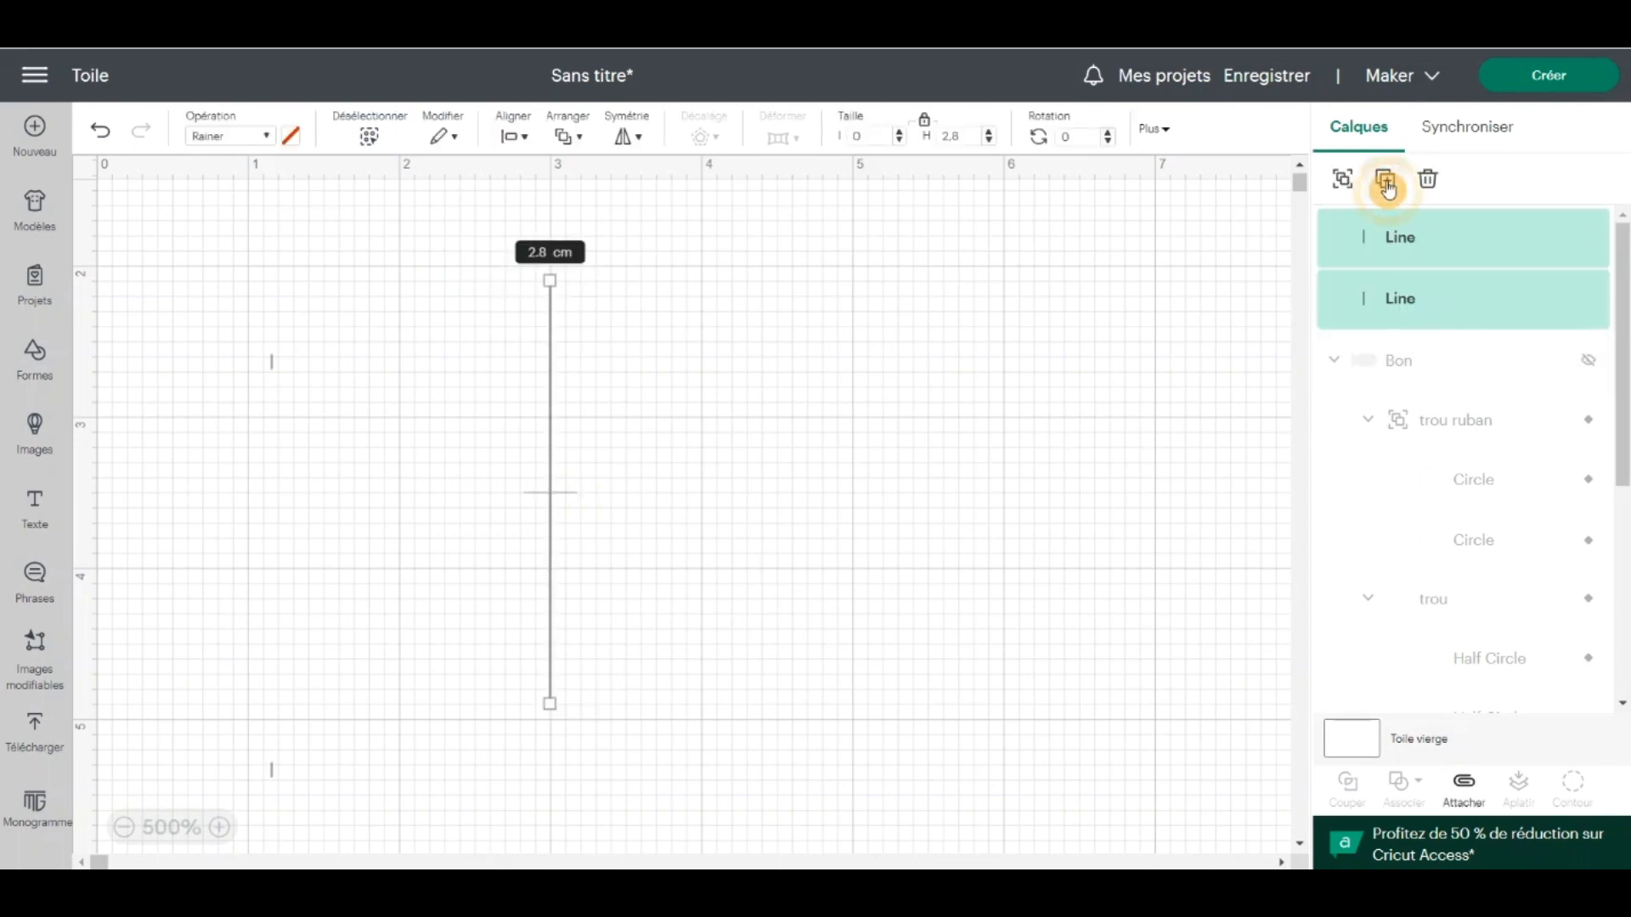
pyautogui.click(1388, 183)
# Duplicate the copied dashes once more and centre all the copies on one another
pyautogui.moveTo(153, 253); pyautogui.dragTo(357, 839)
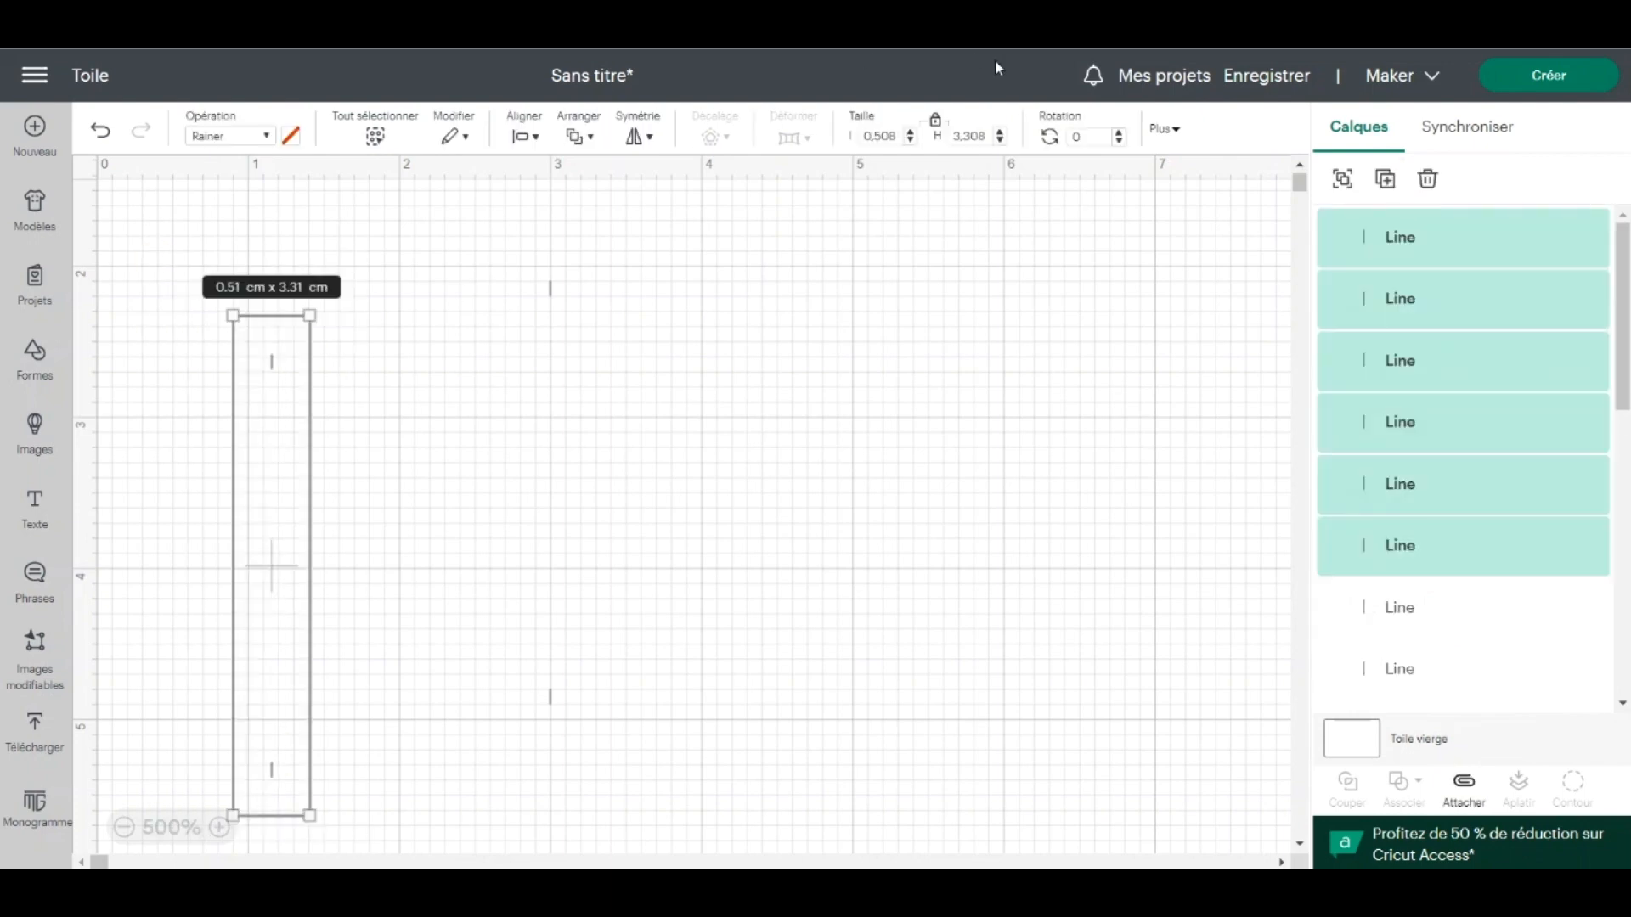
pyautogui.click(1386, 180)
pyautogui.click(163, 269)
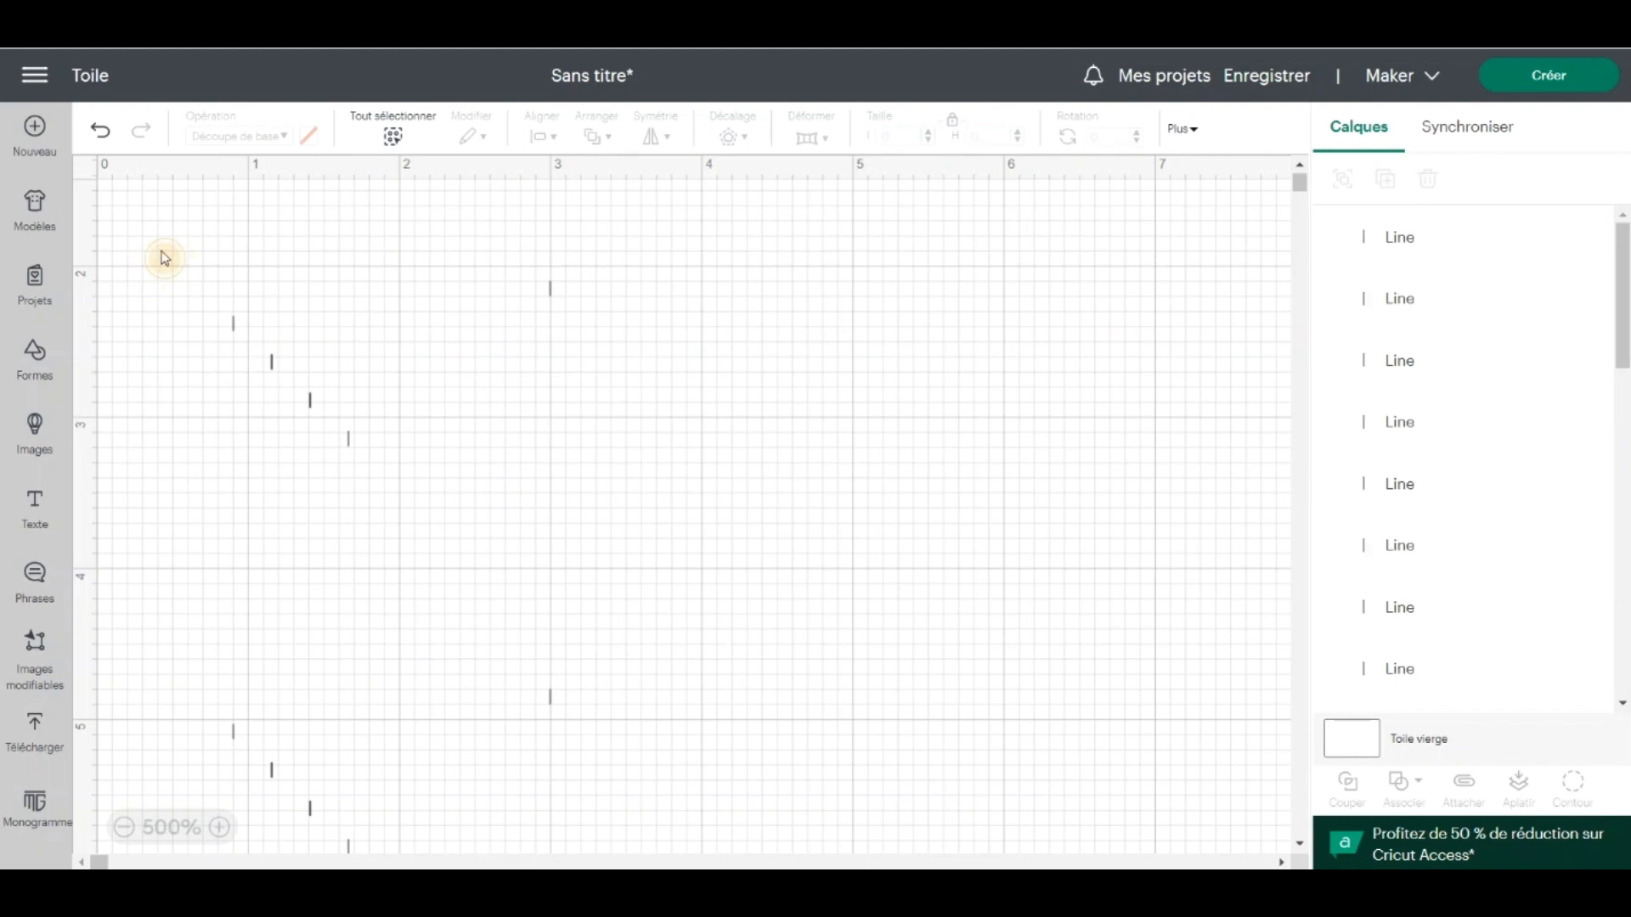
pyautogui.moveTo(161, 252); pyautogui.dragTo(406, 793)
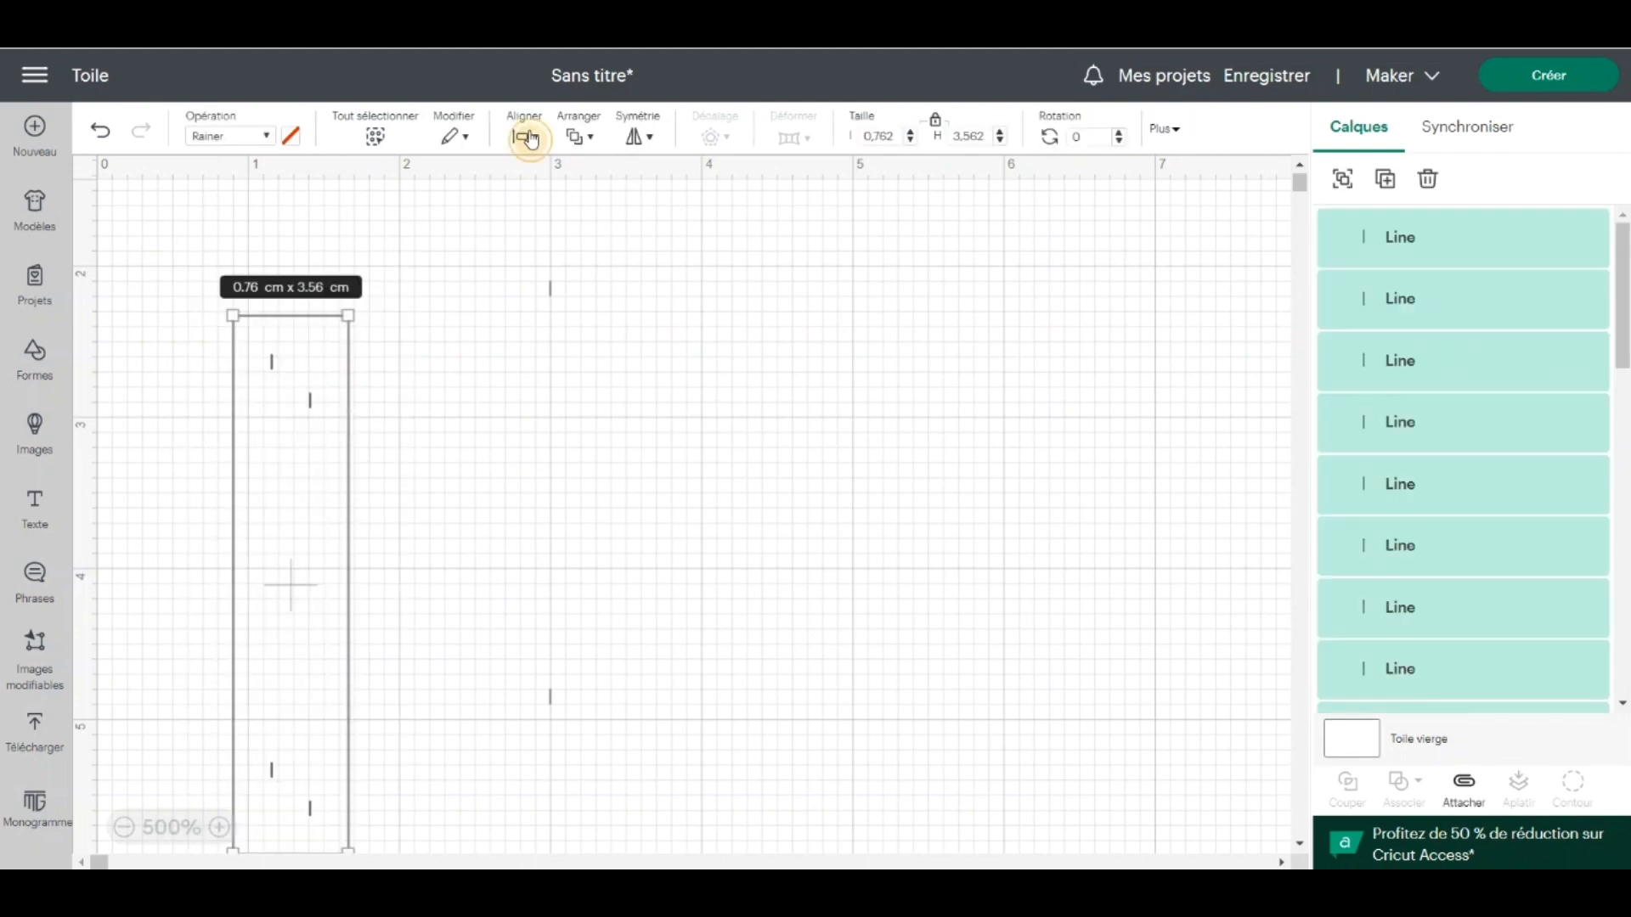
pyautogui.click(547, 143)
pyautogui.click(567, 444)
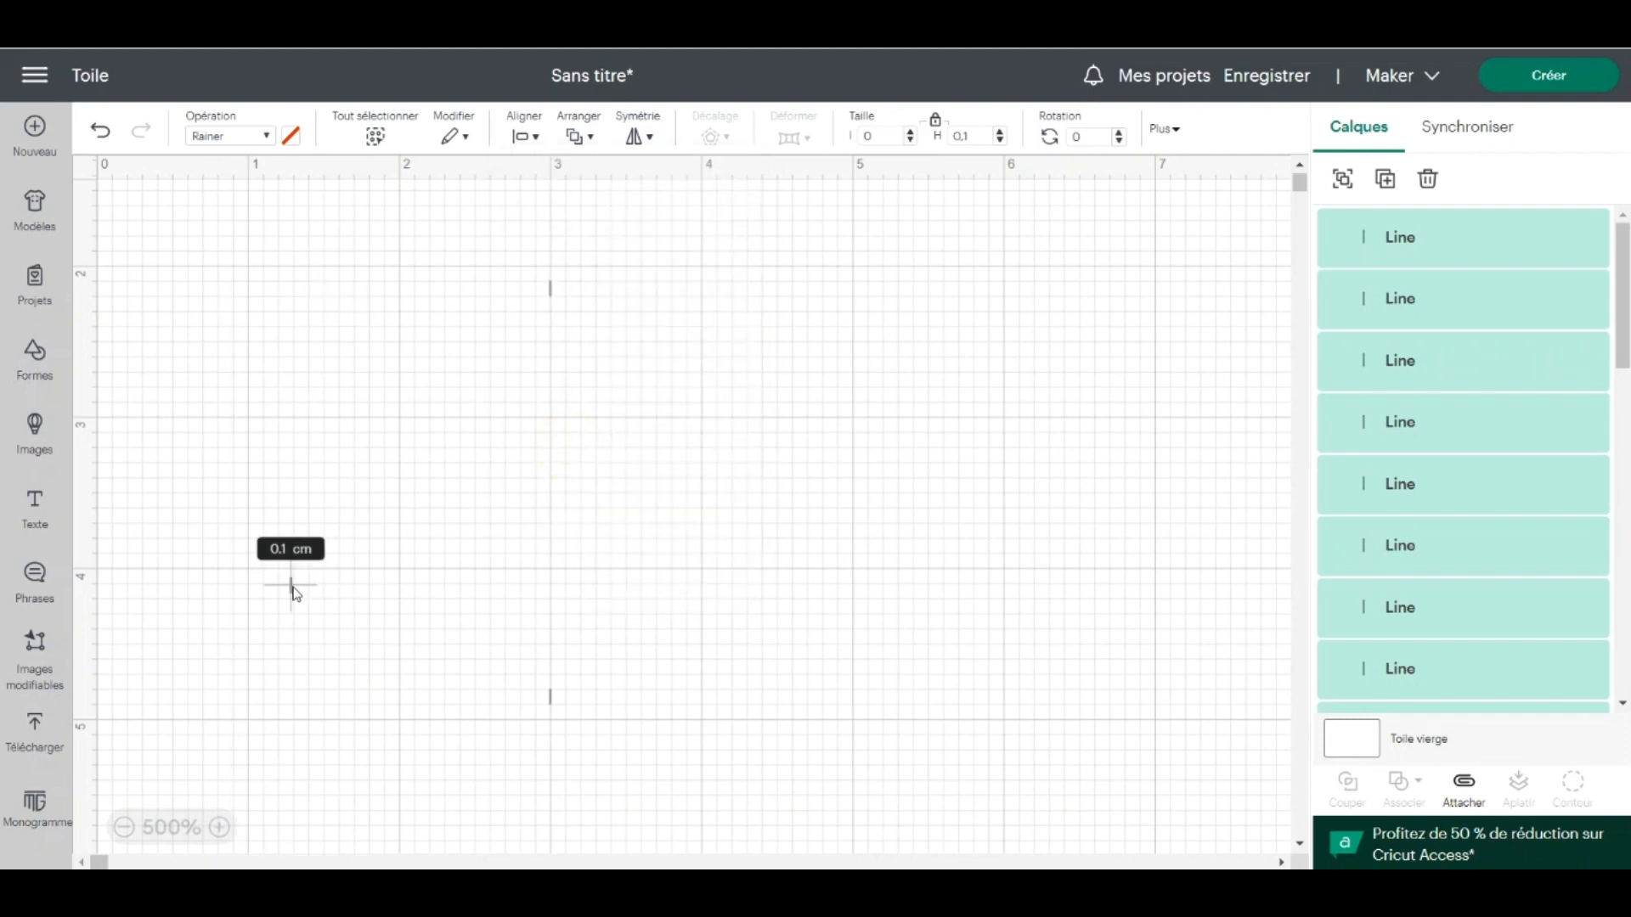
# Move the stacked dashes between the two original dashes and set their X position to 3
pyautogui.moveTo(293, 592); pyautogui.dragTo(557, 481)
pyautogui.click(1160, 130)
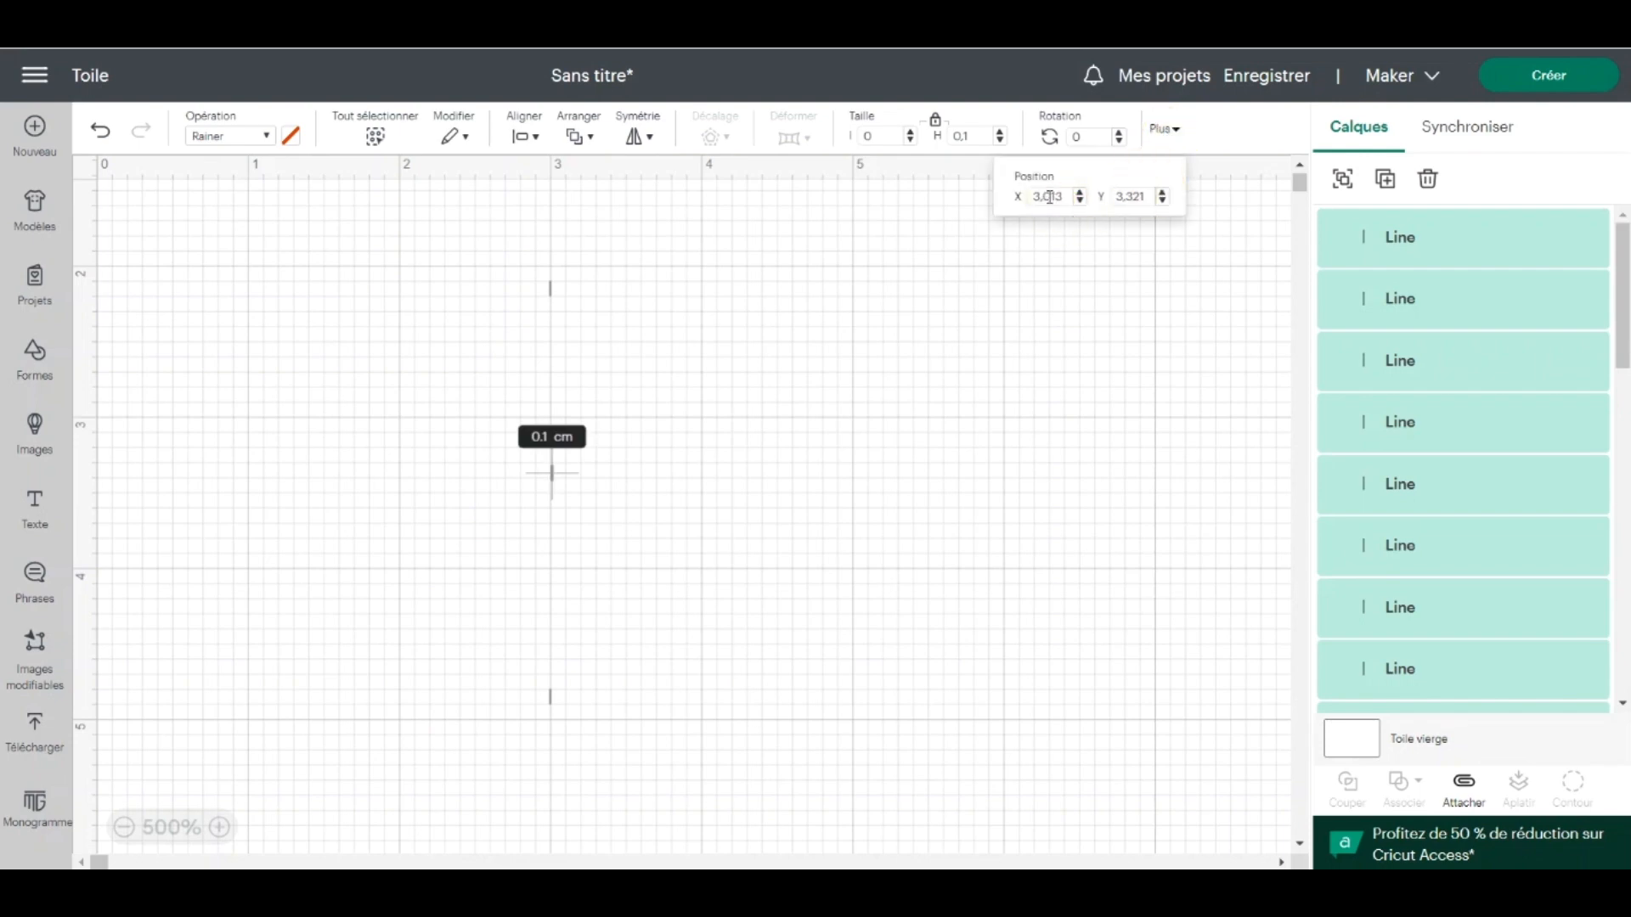
pyautogui.moveTo(1065, 199); pyautogui.dragTo(1047, 201)
pyautogui.press('BackSpace')
pyautogui.press('BackSpace')
pyautogui.click(477, 338)
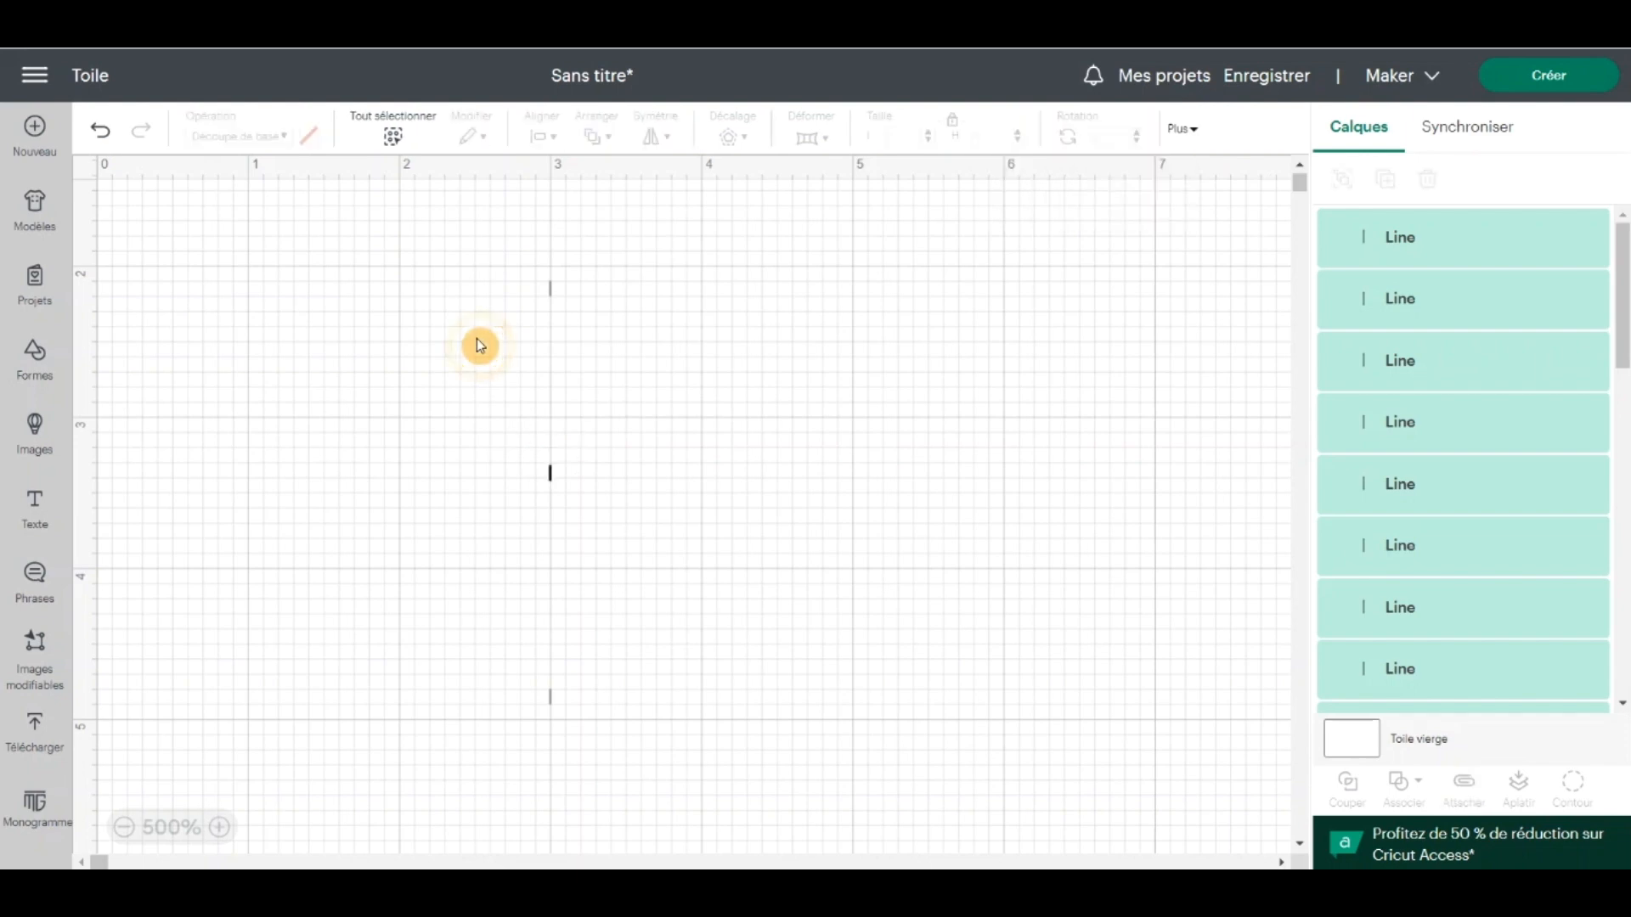
# Select all the dashes of the score line and distribute them vertically between the two end dashes
pyautogui.moveTo(486, 247); pyautogui.dragTo(587, 739)
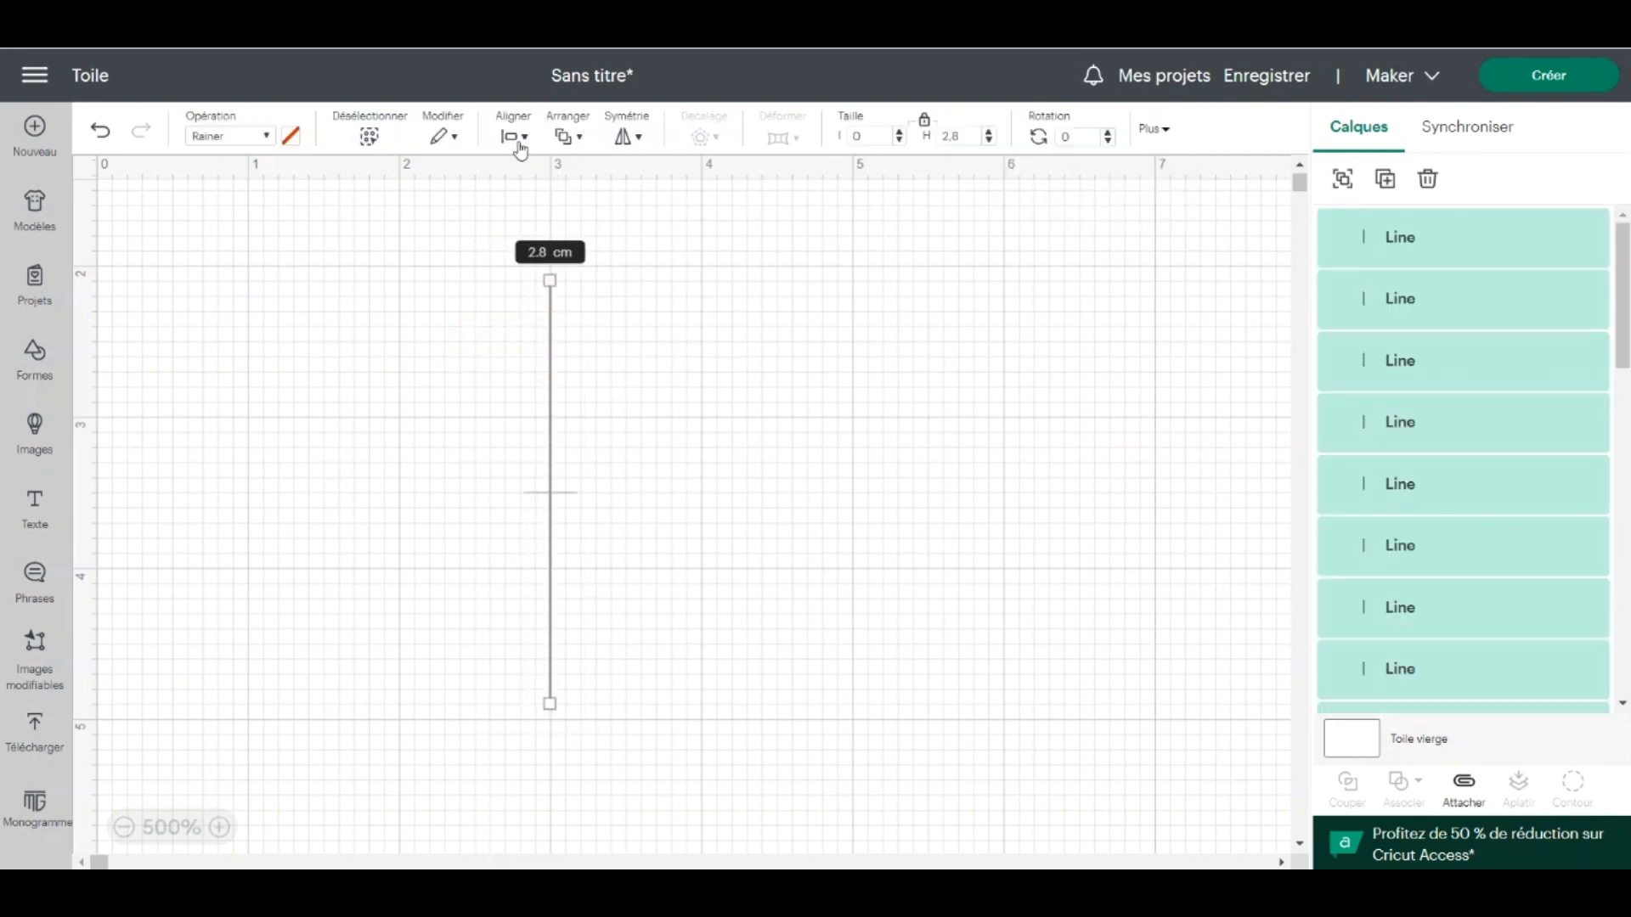
pyautogui.click(517, 138)
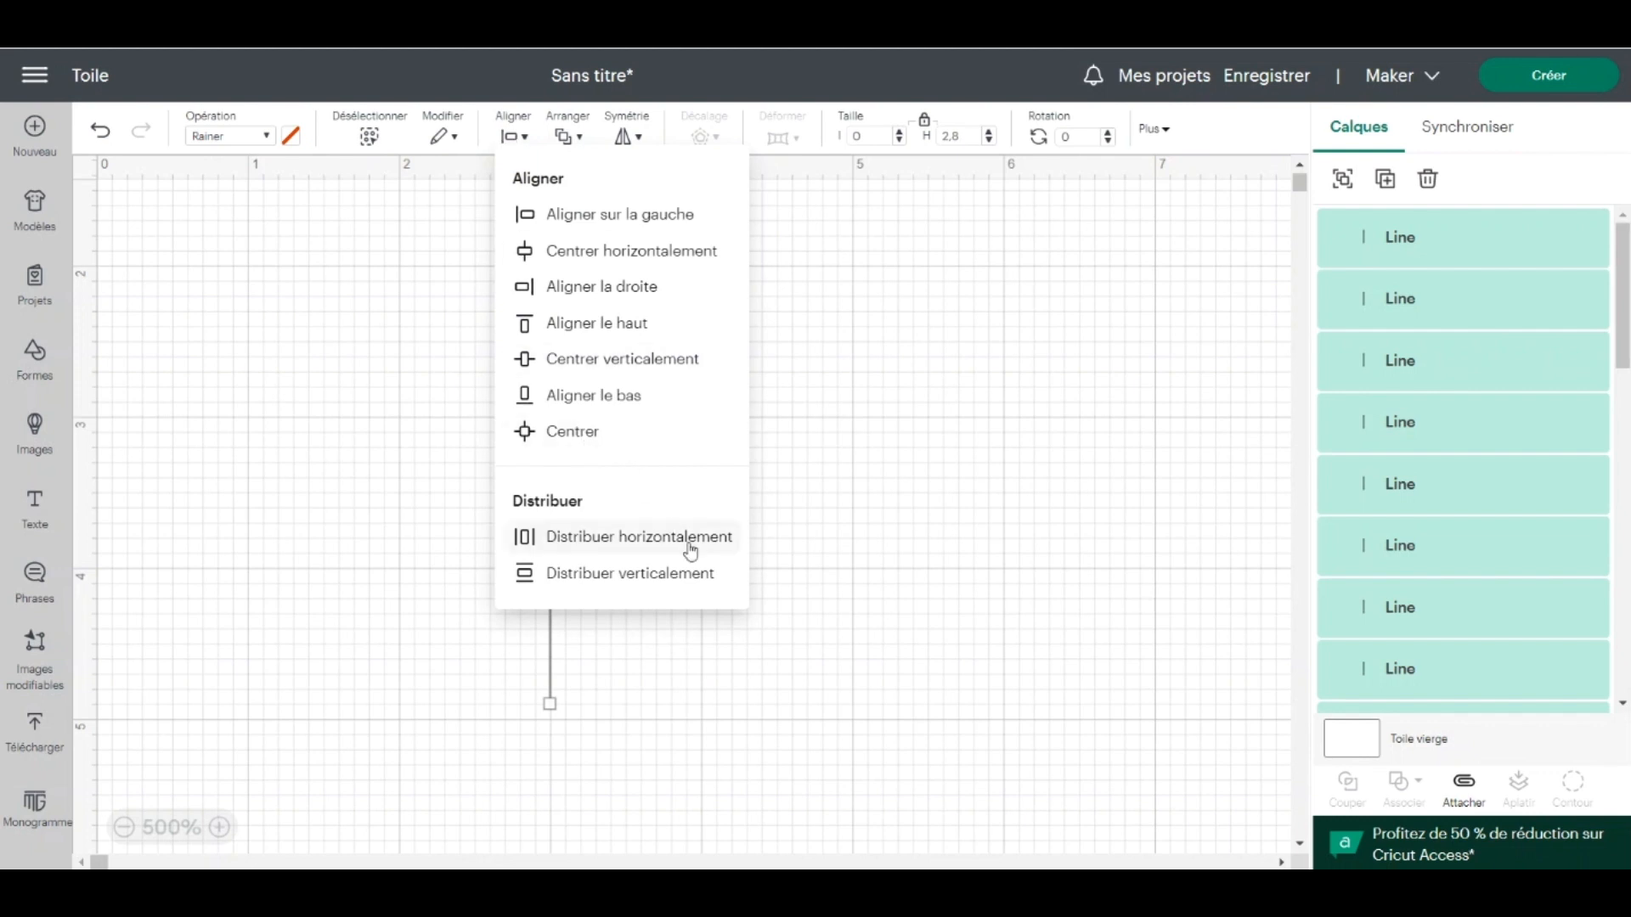
pyautogui.click(716, 575)
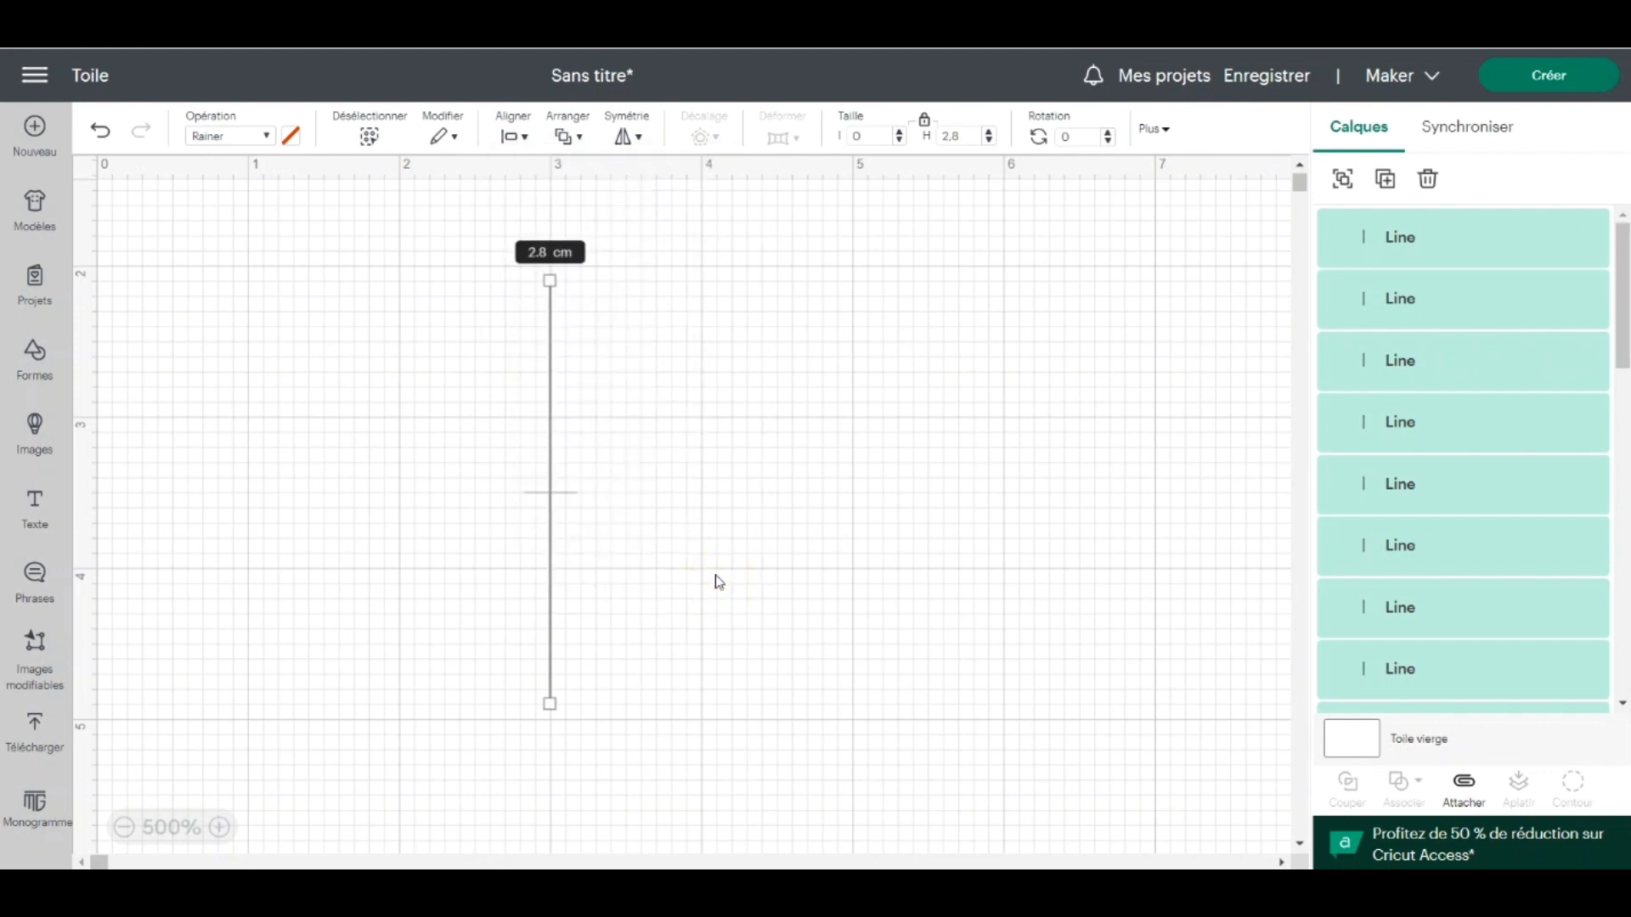
pyautogui.click(313, 452)
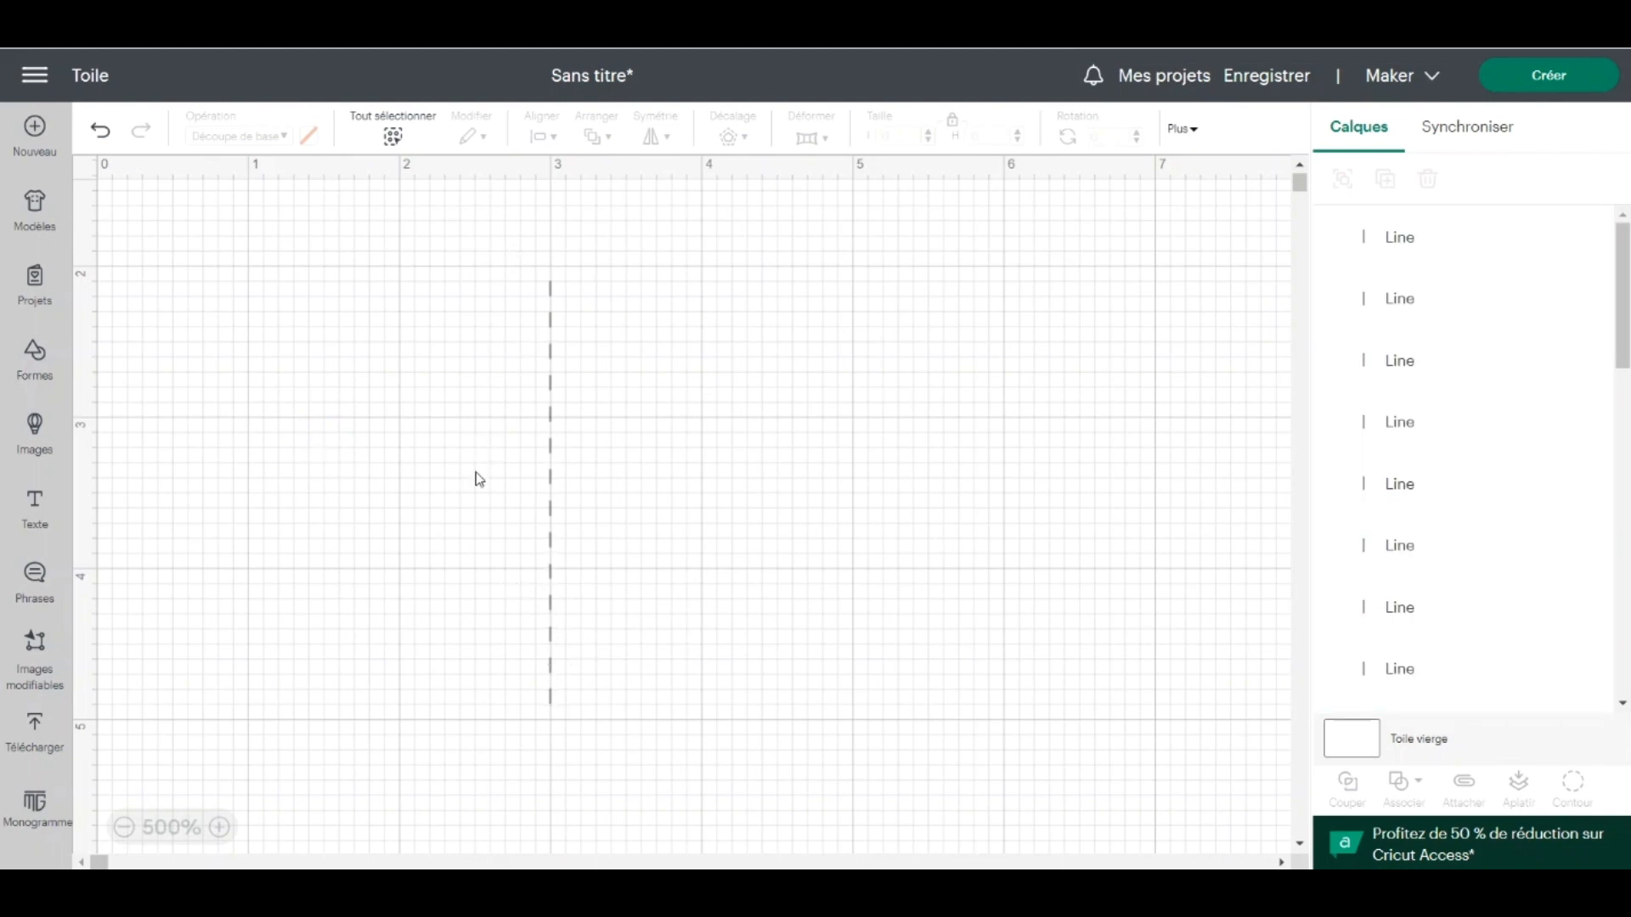
# Select all the dashes and change their operation from scoring to the basic cut (De base)
pyautogui.moveTo(498, 243); pyautogui.dragTo(594, 748)
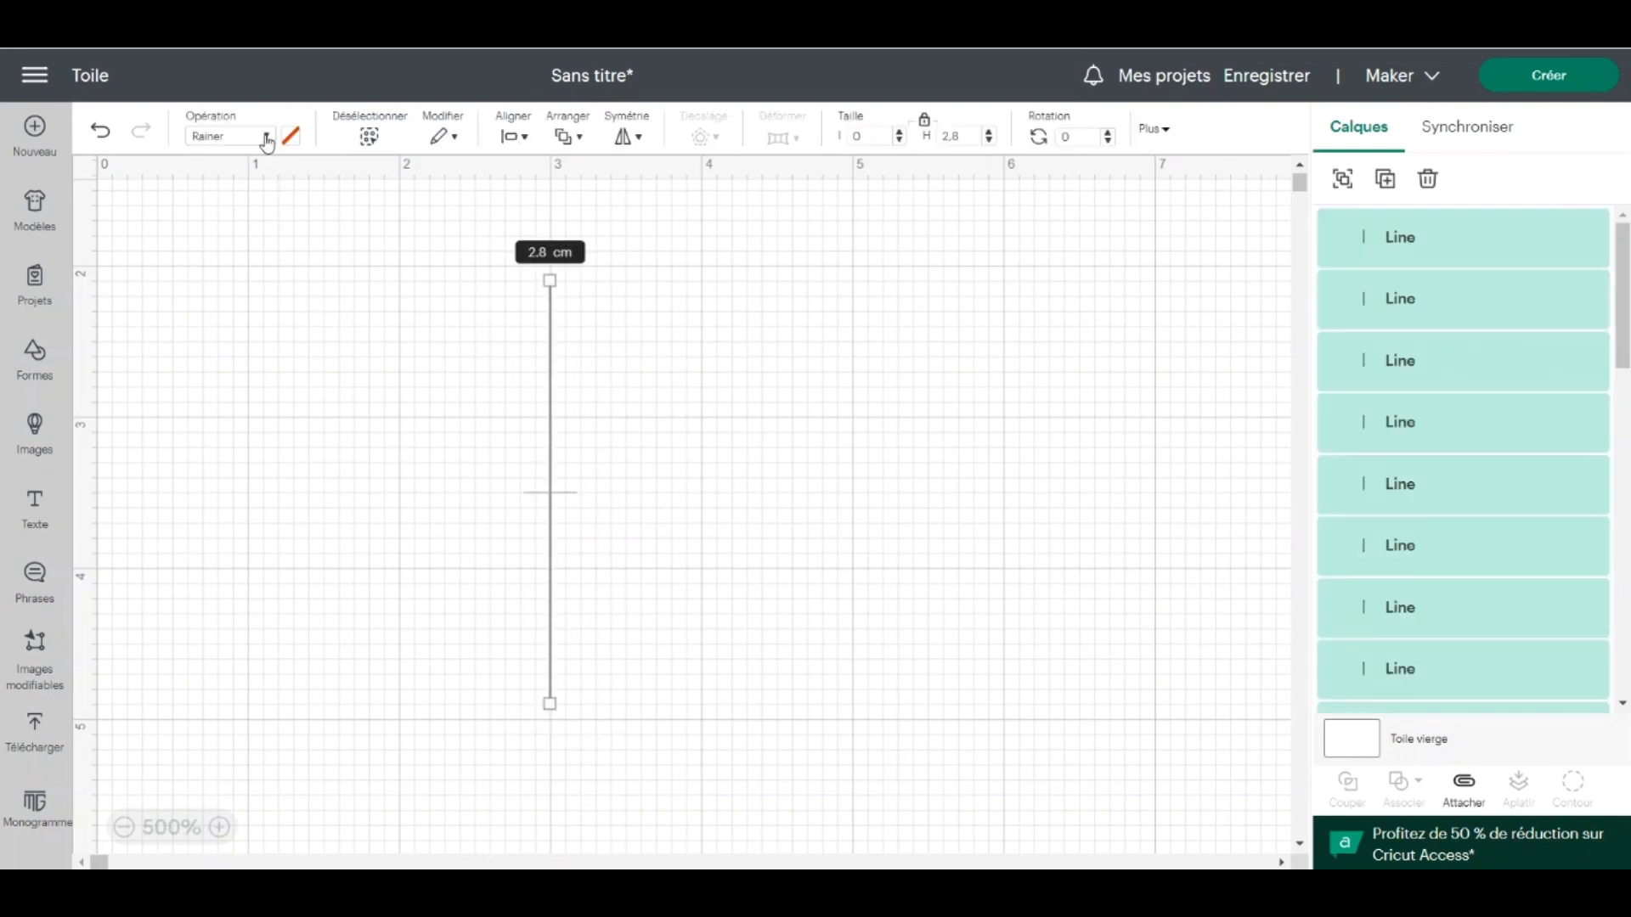
pyautogui.click(265, 139)
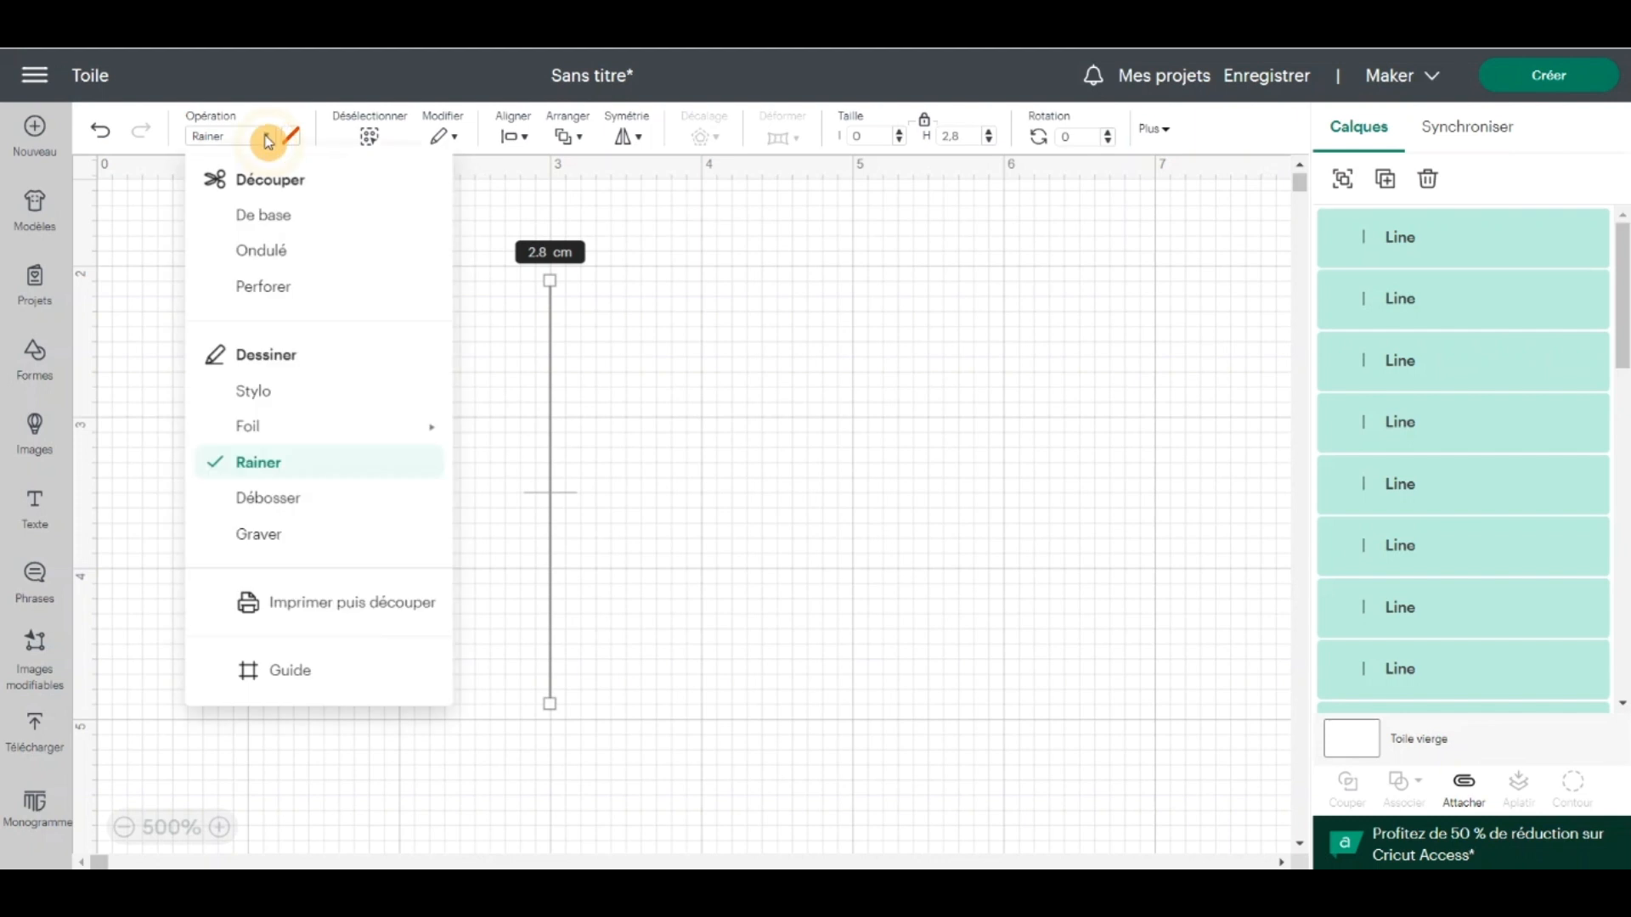
pyautogui.click(248, 223)
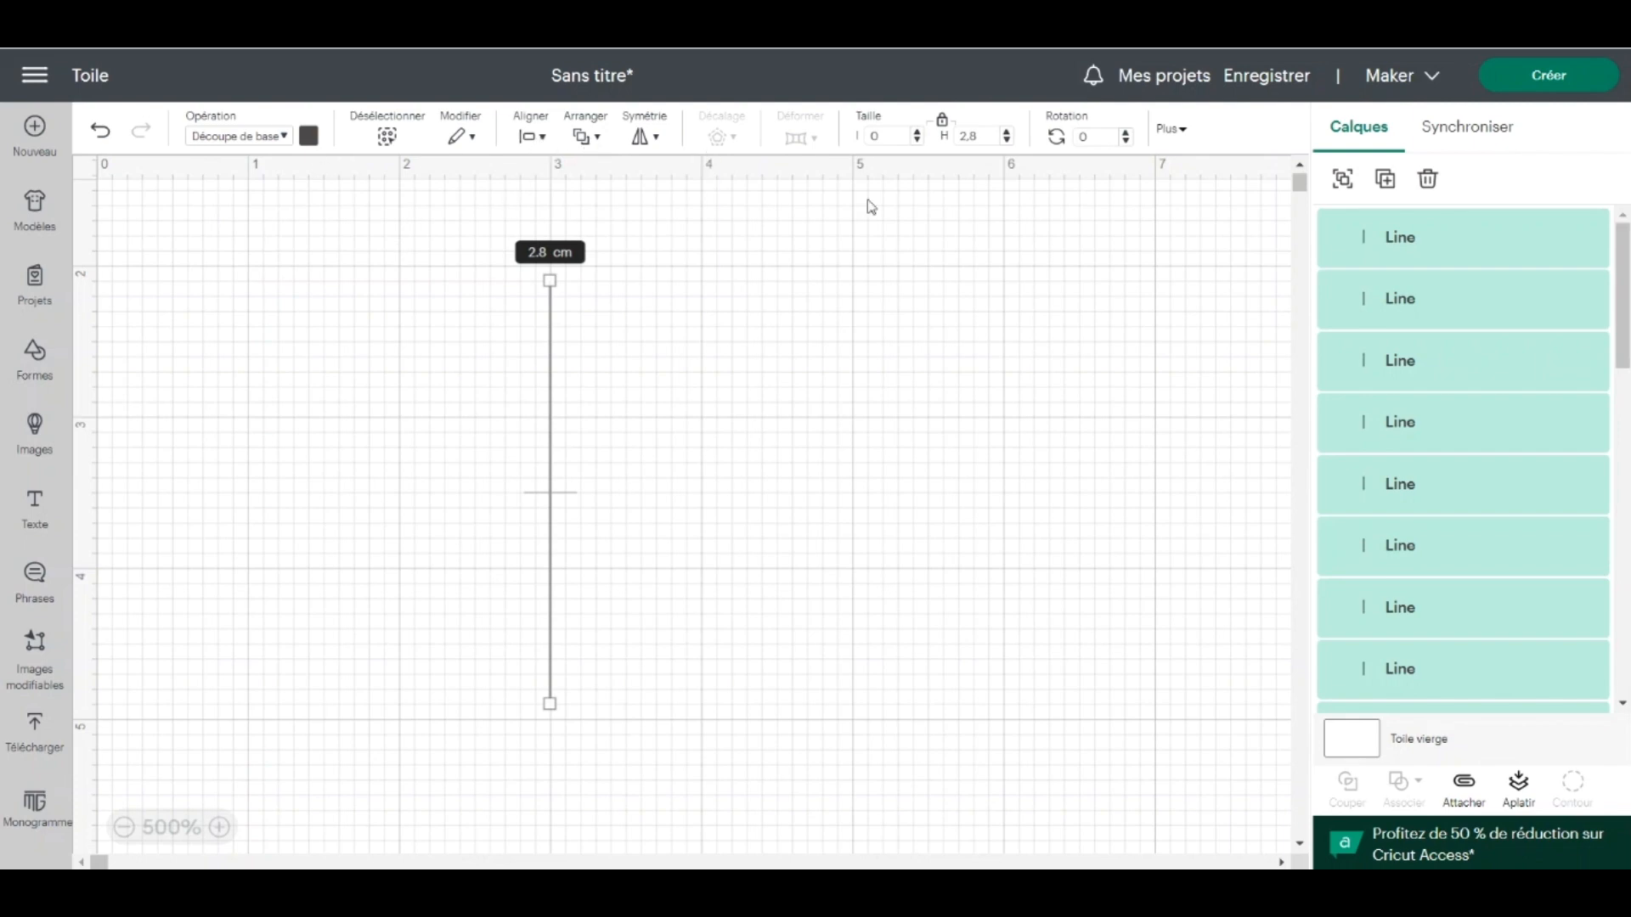
# Group the selected dashes, rename the group "Perforation" and collapse it in the layer list
pyautogui.click(1347, 179)
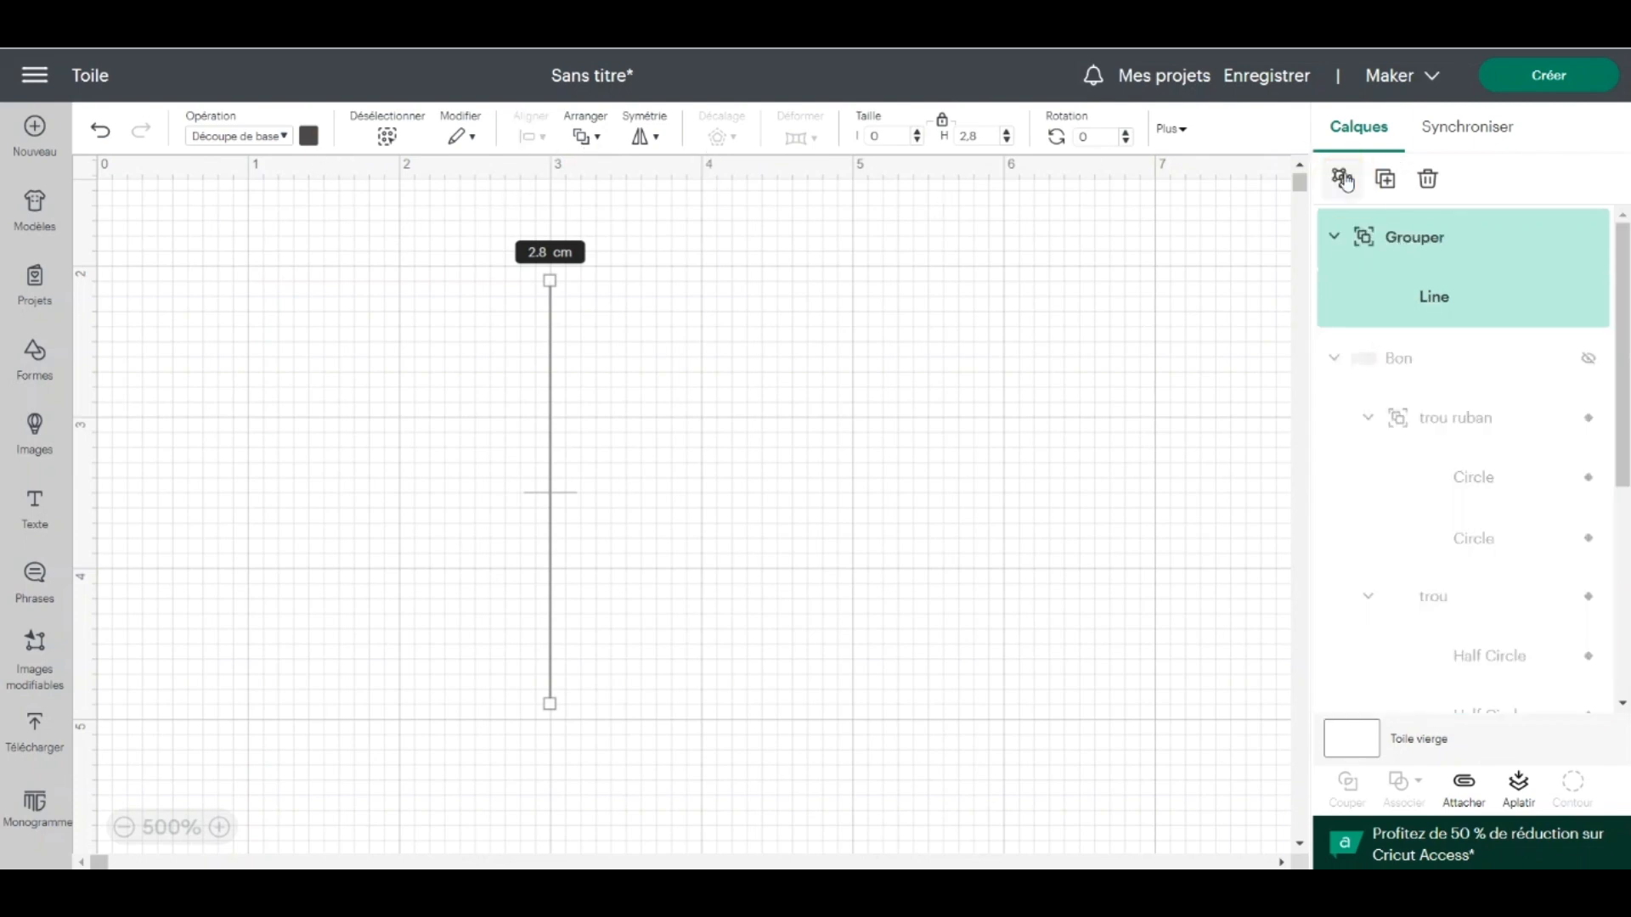
pyautogui.doubleClick(1419, 242)
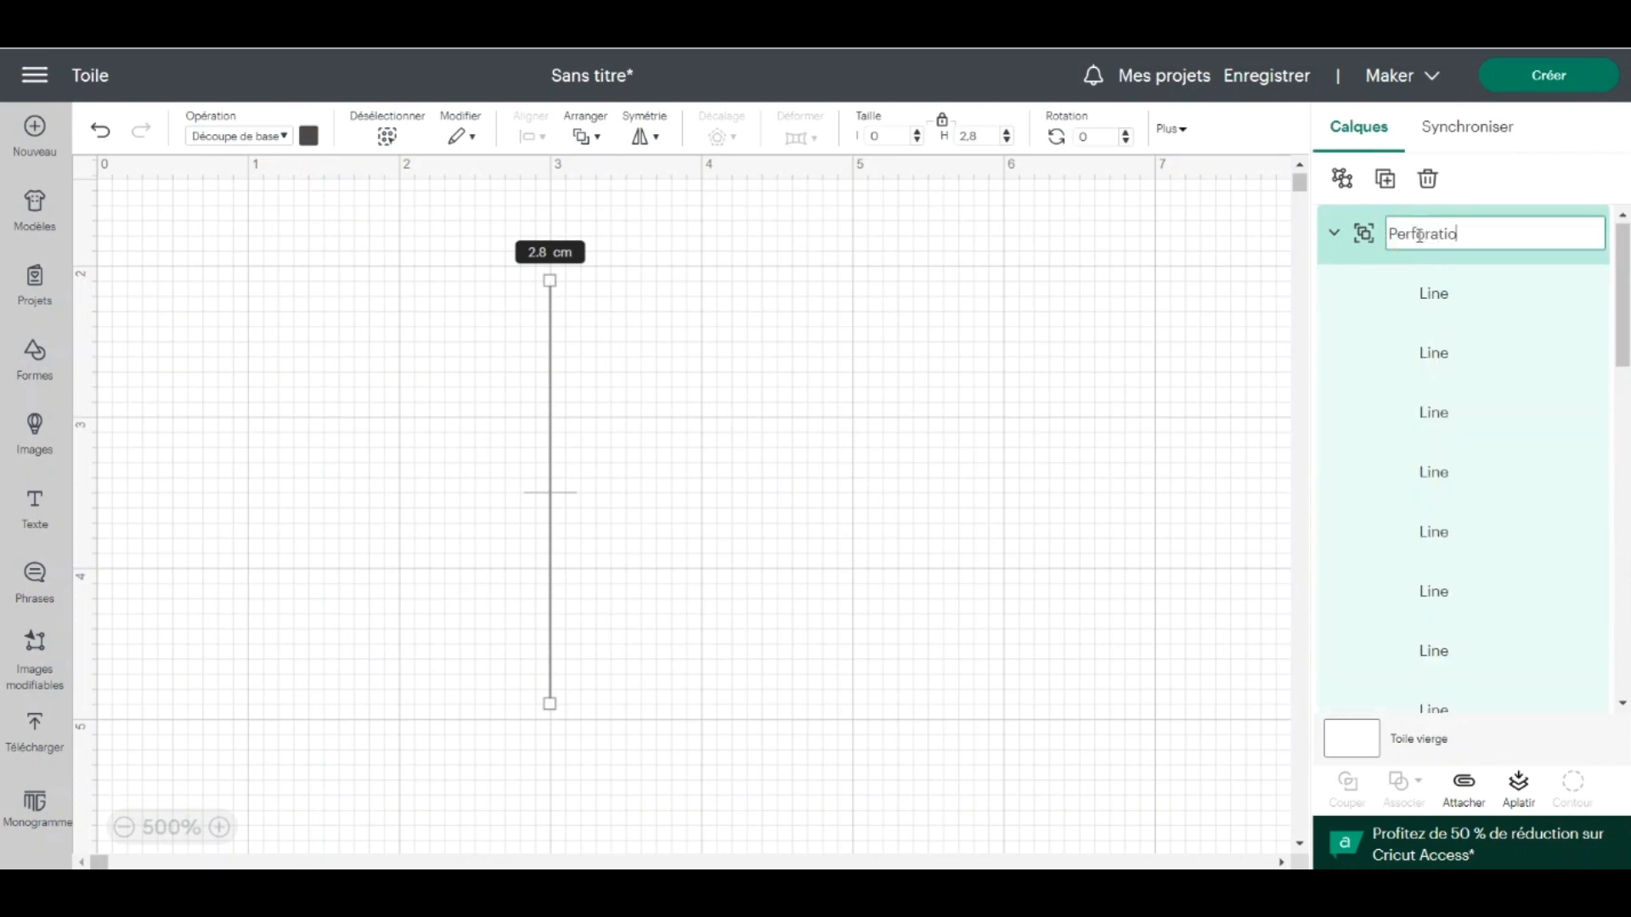
pyautogui.press('Return')
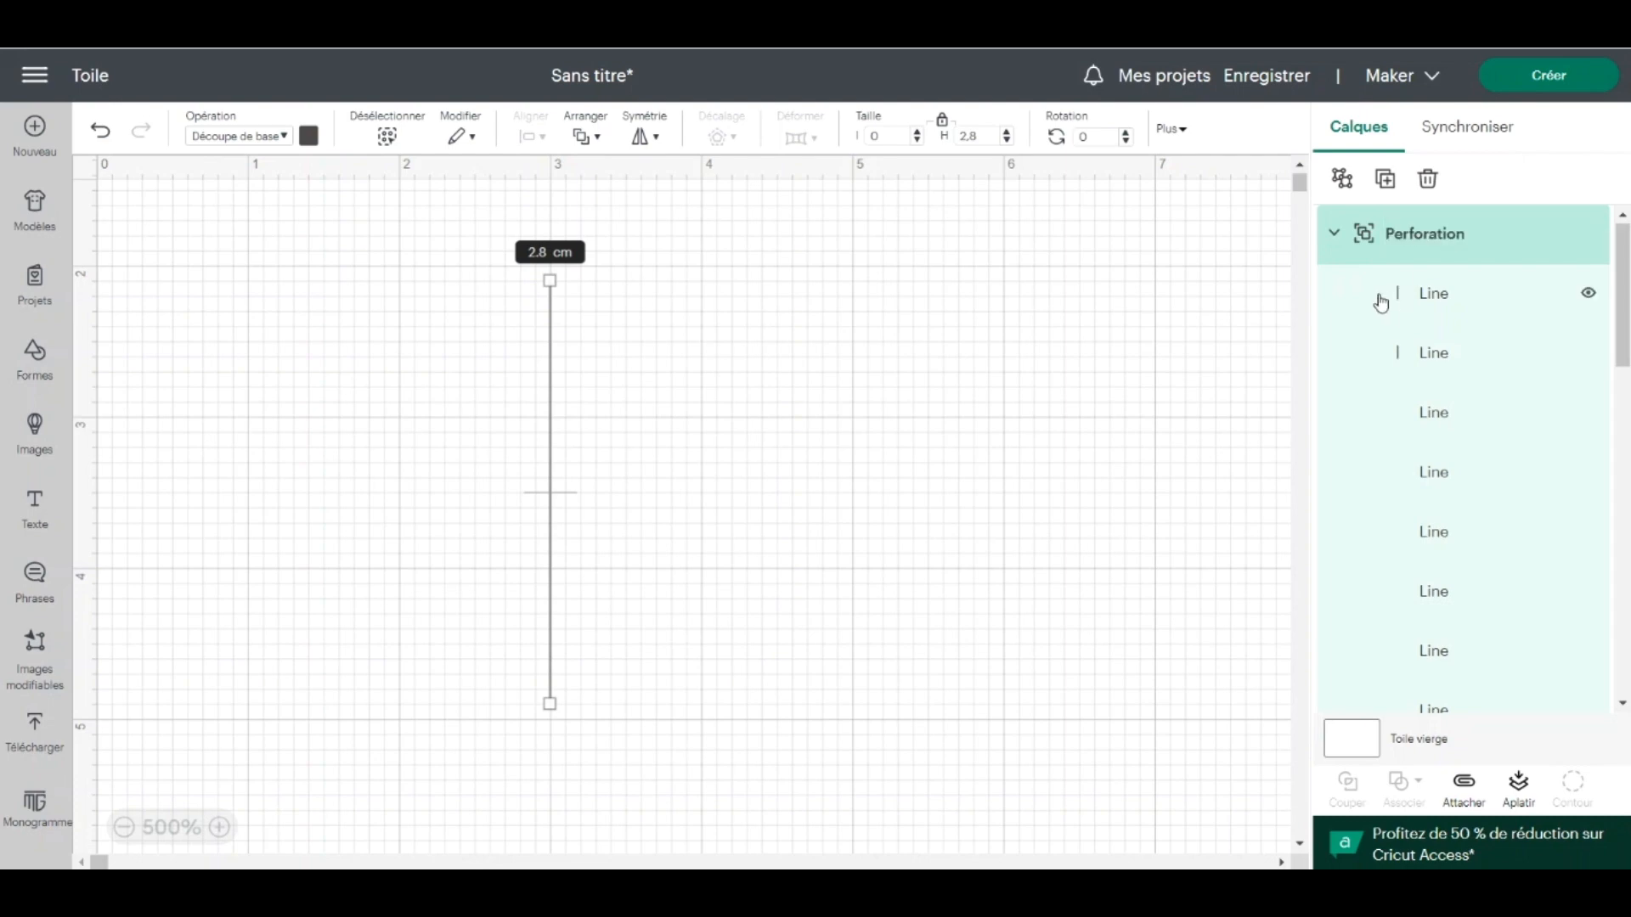
pyautogui.click(1335, 237)
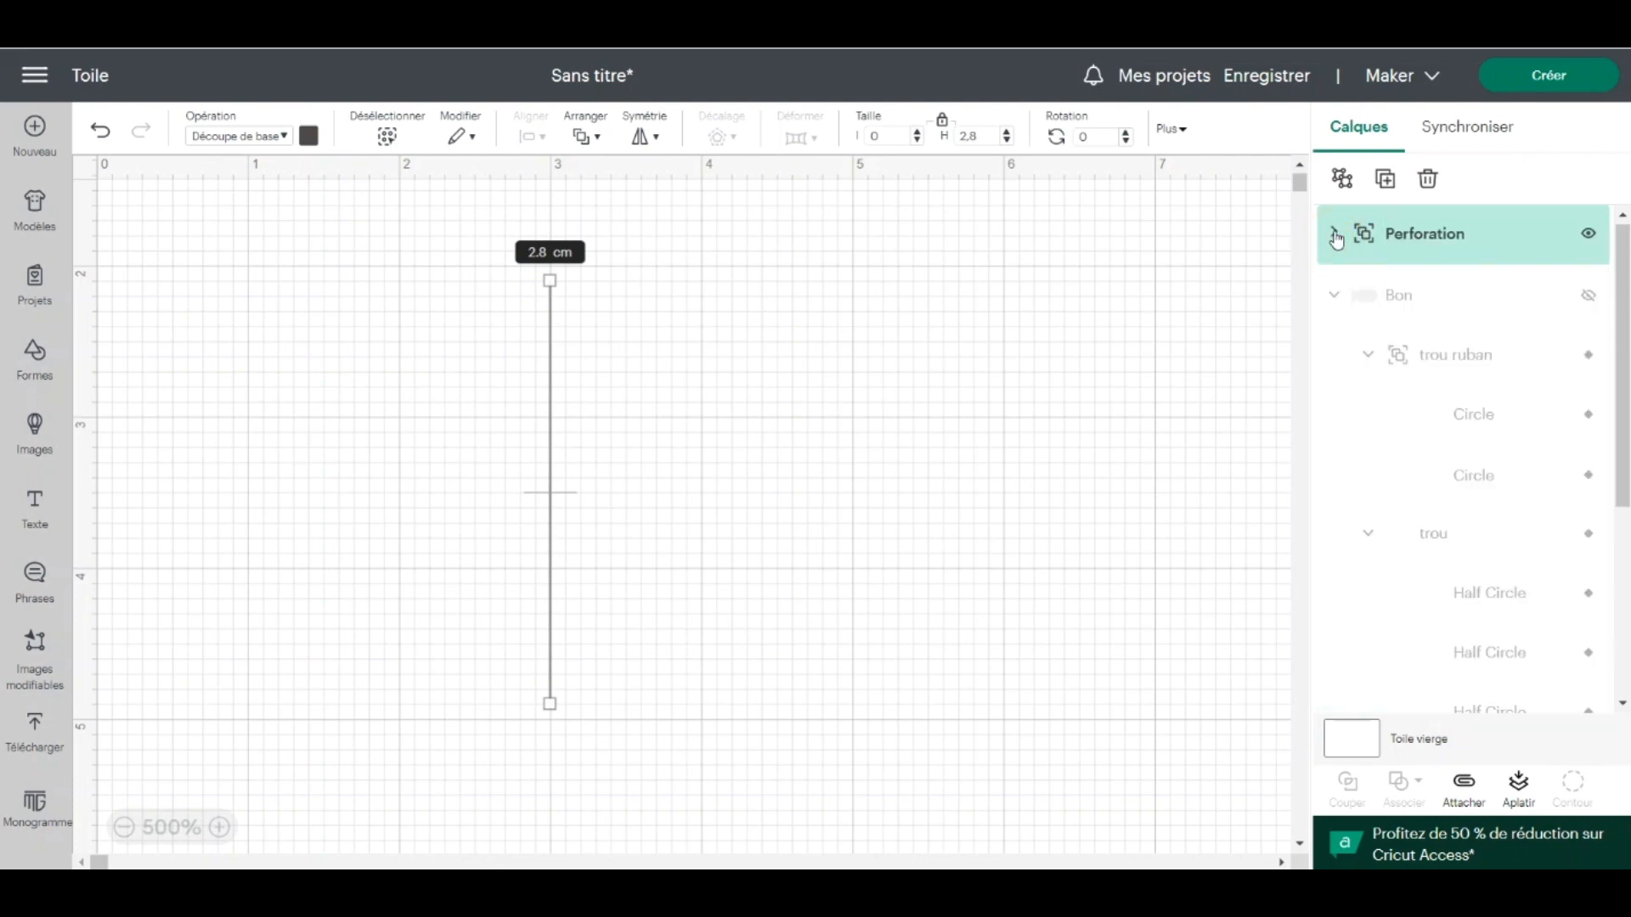
# Show the "Bon" and "bon ecriture" layers again and bring the "bon ecriture" panel to the front
pyautogui.click(1585, 297)
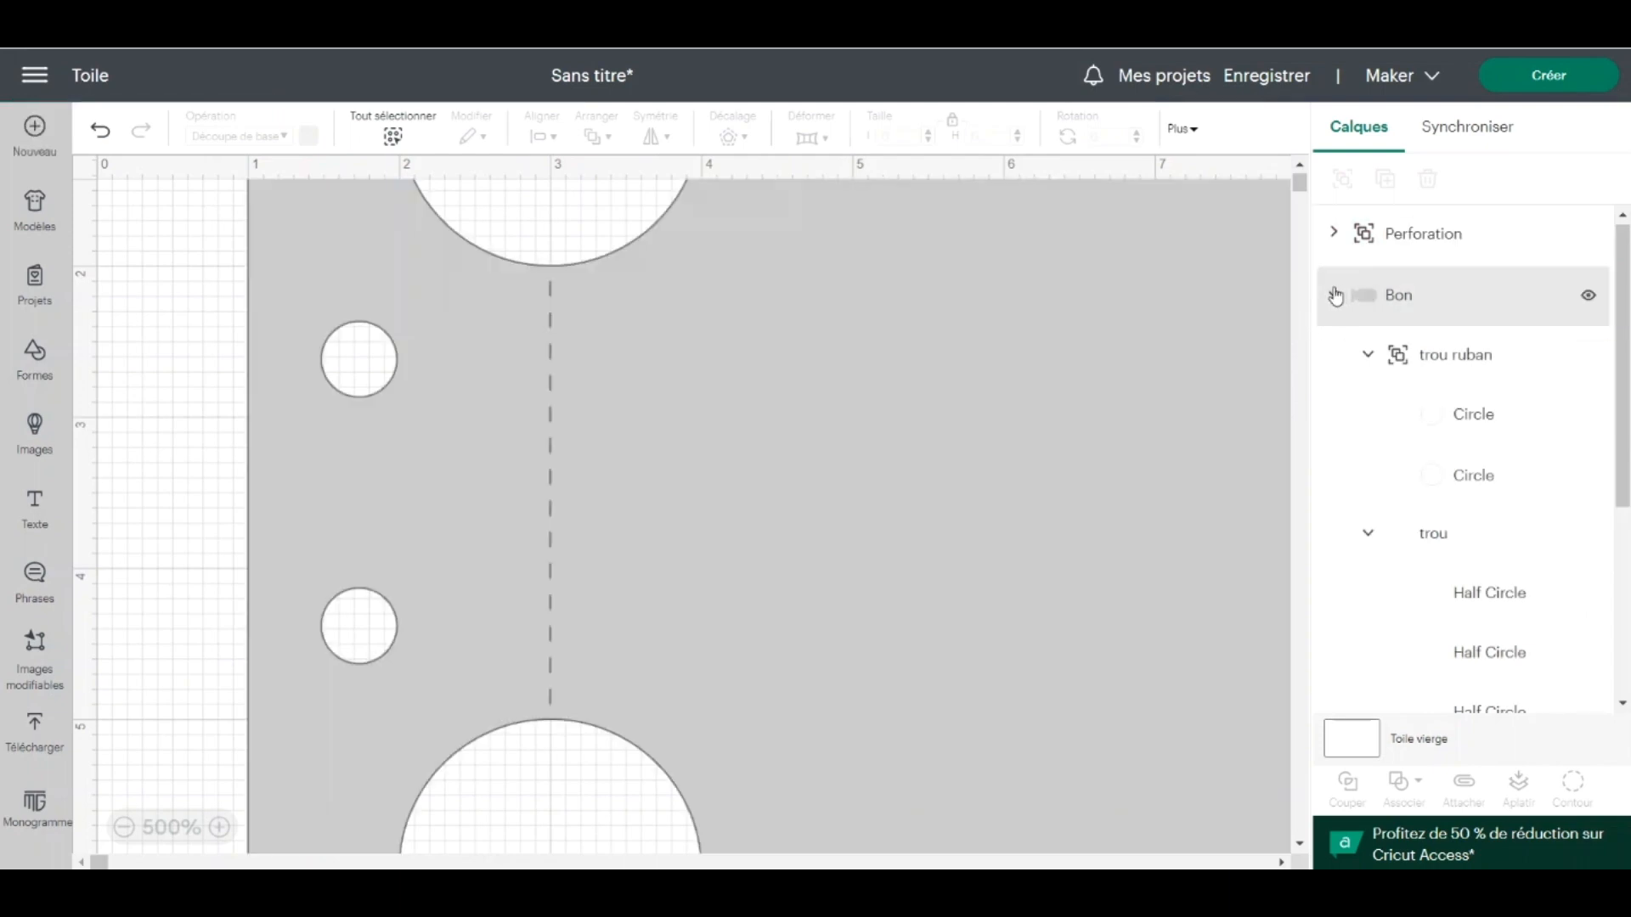
pyautogui.click(1332, 297)
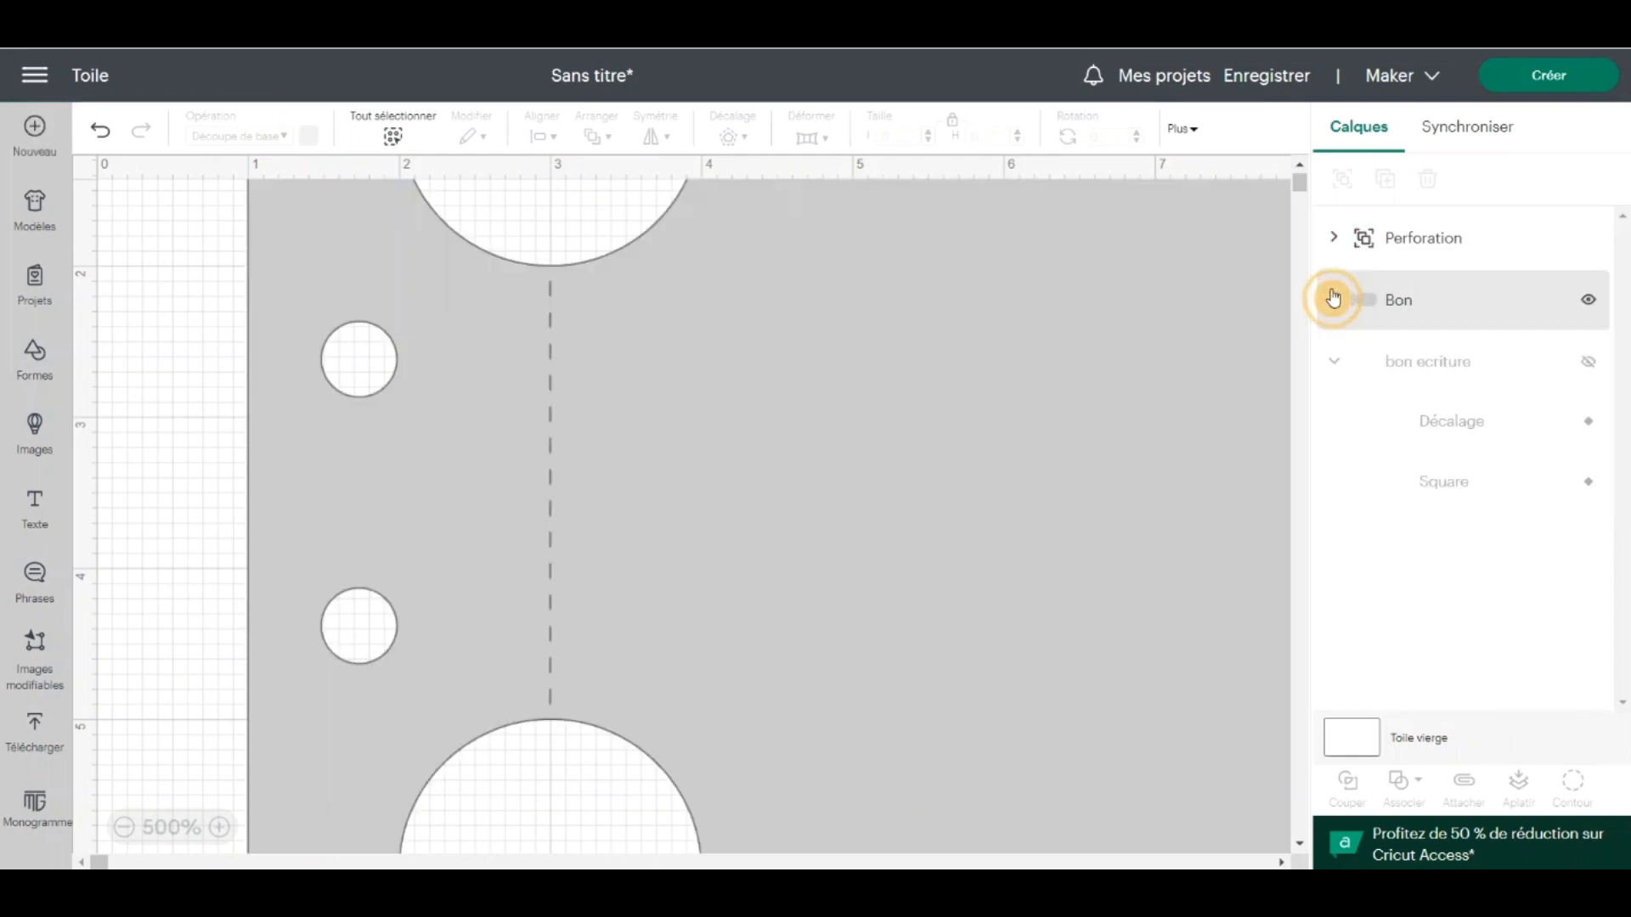
pyautogui.click(1590, 364)
pyautogui.click(1406, 365)
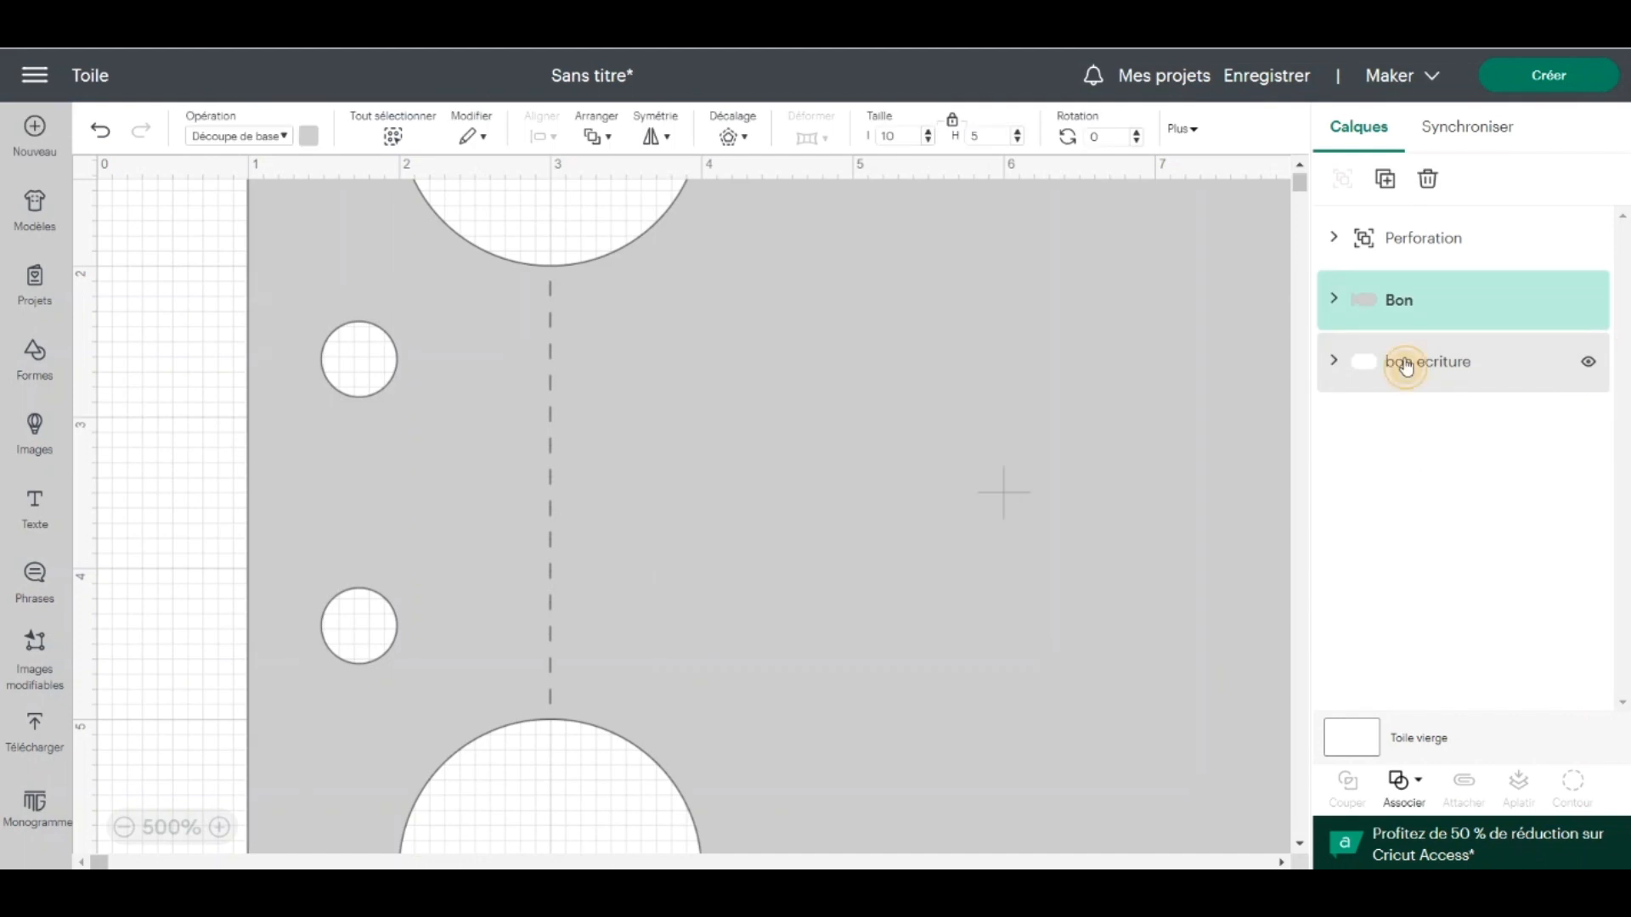
pyautogui.click(617, 144)
pyautogui.click(633, 175)
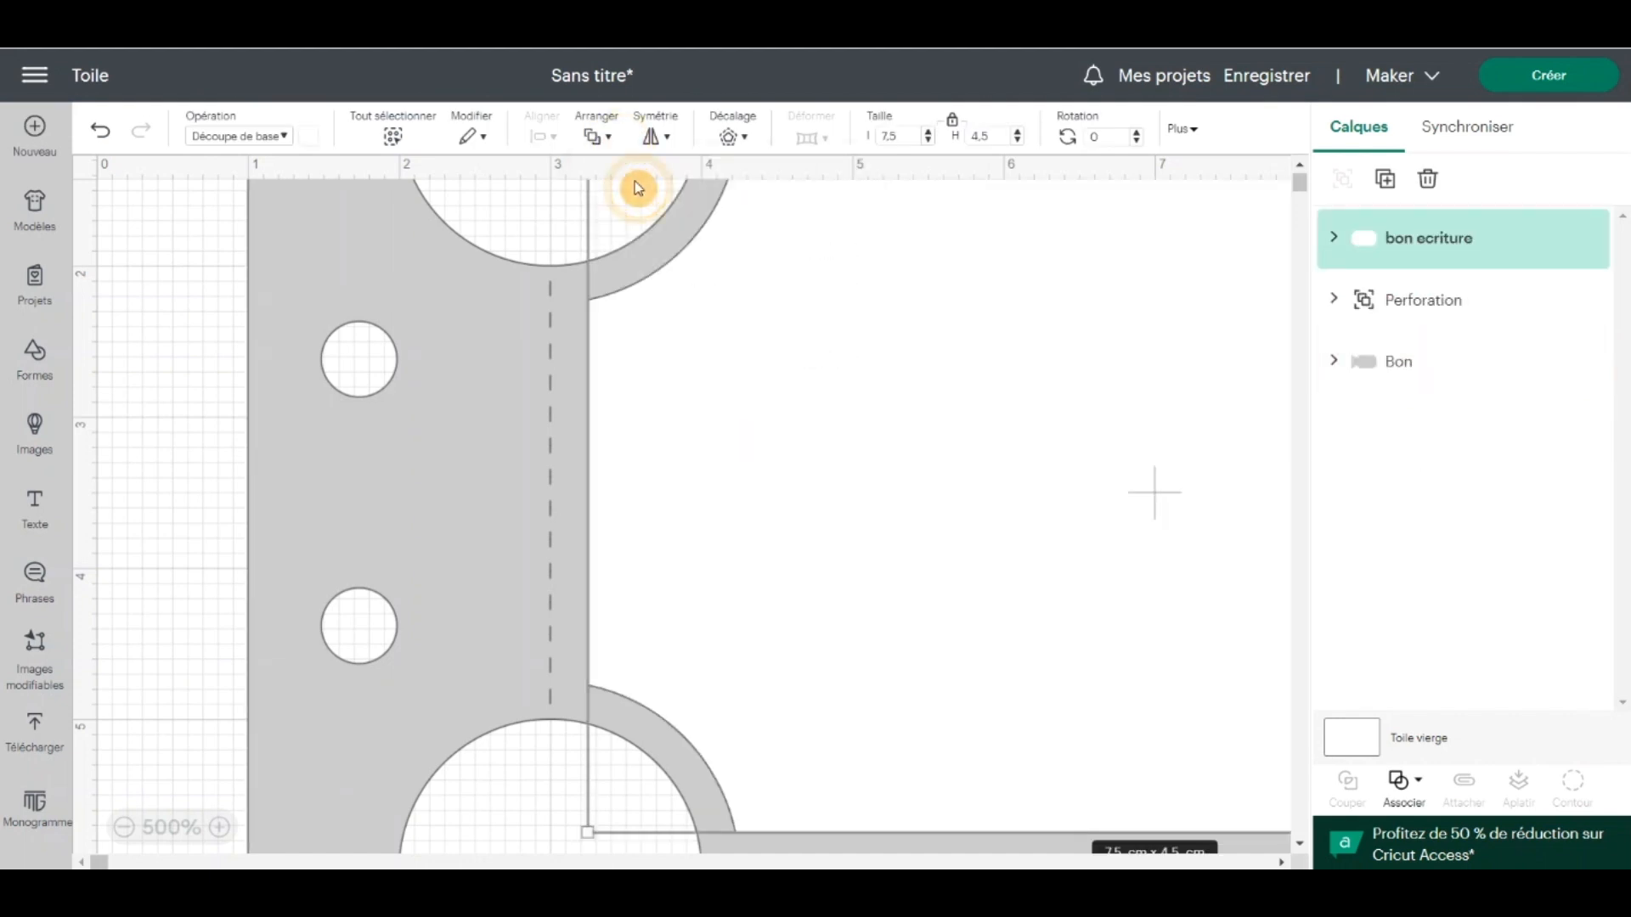
pyautogui.click(229, 378)
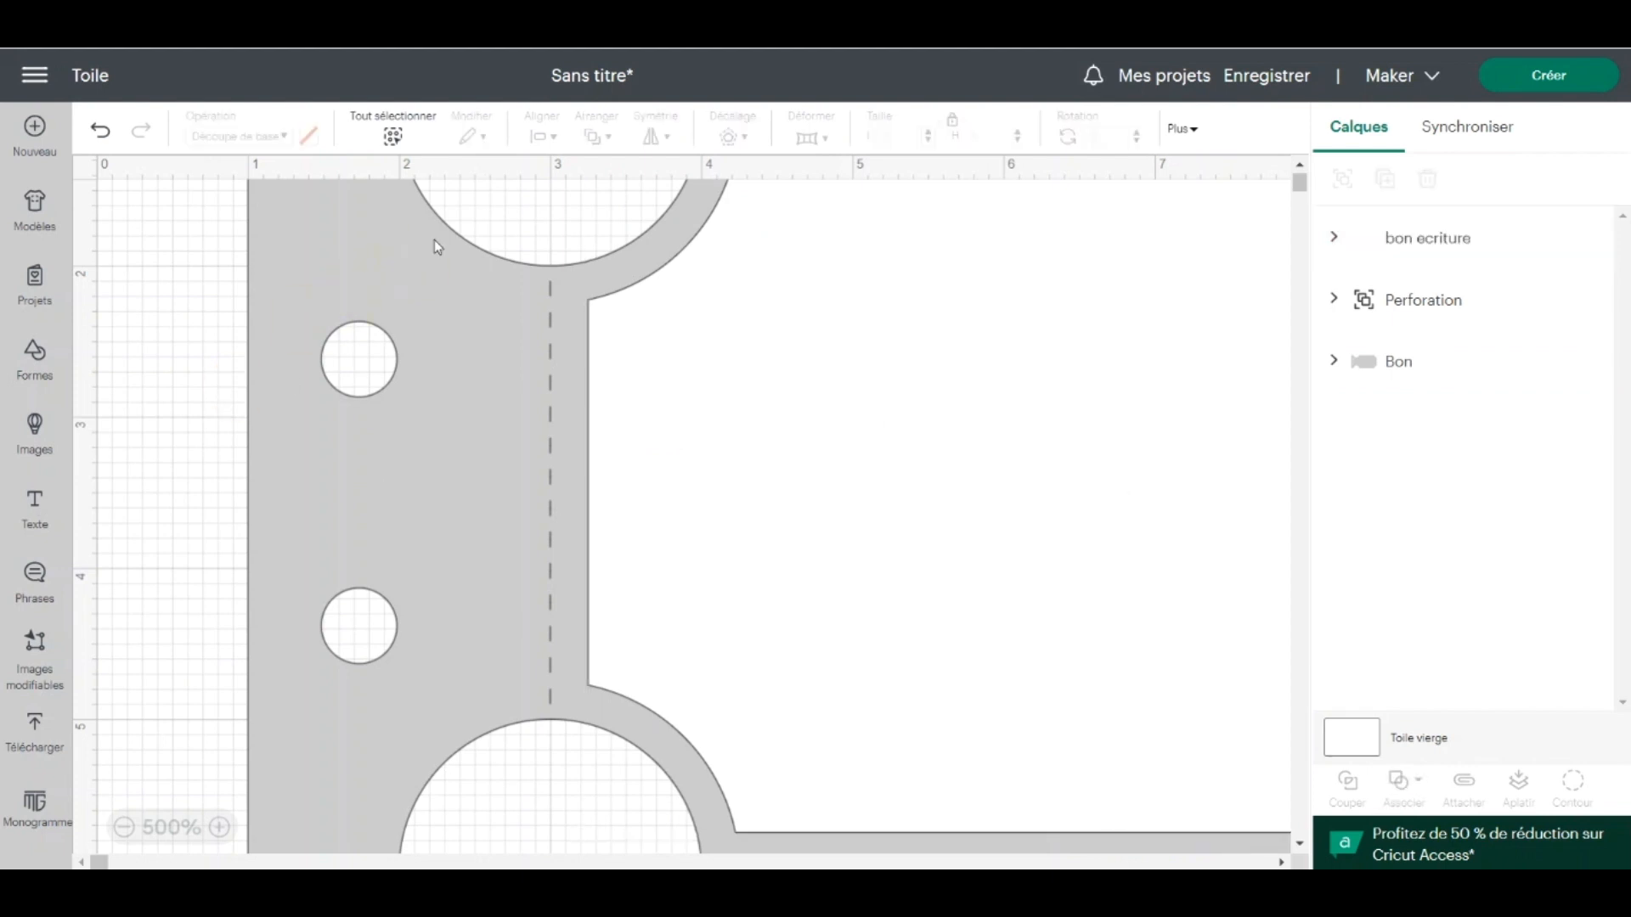
# Select the "Perforation" group together with the "Bon" shape, attach them and collapse the attached set
pyautogui.click(152, 320)
pyautogui.moveTo(149, 314); pyautogui.dragTo(569, 525)
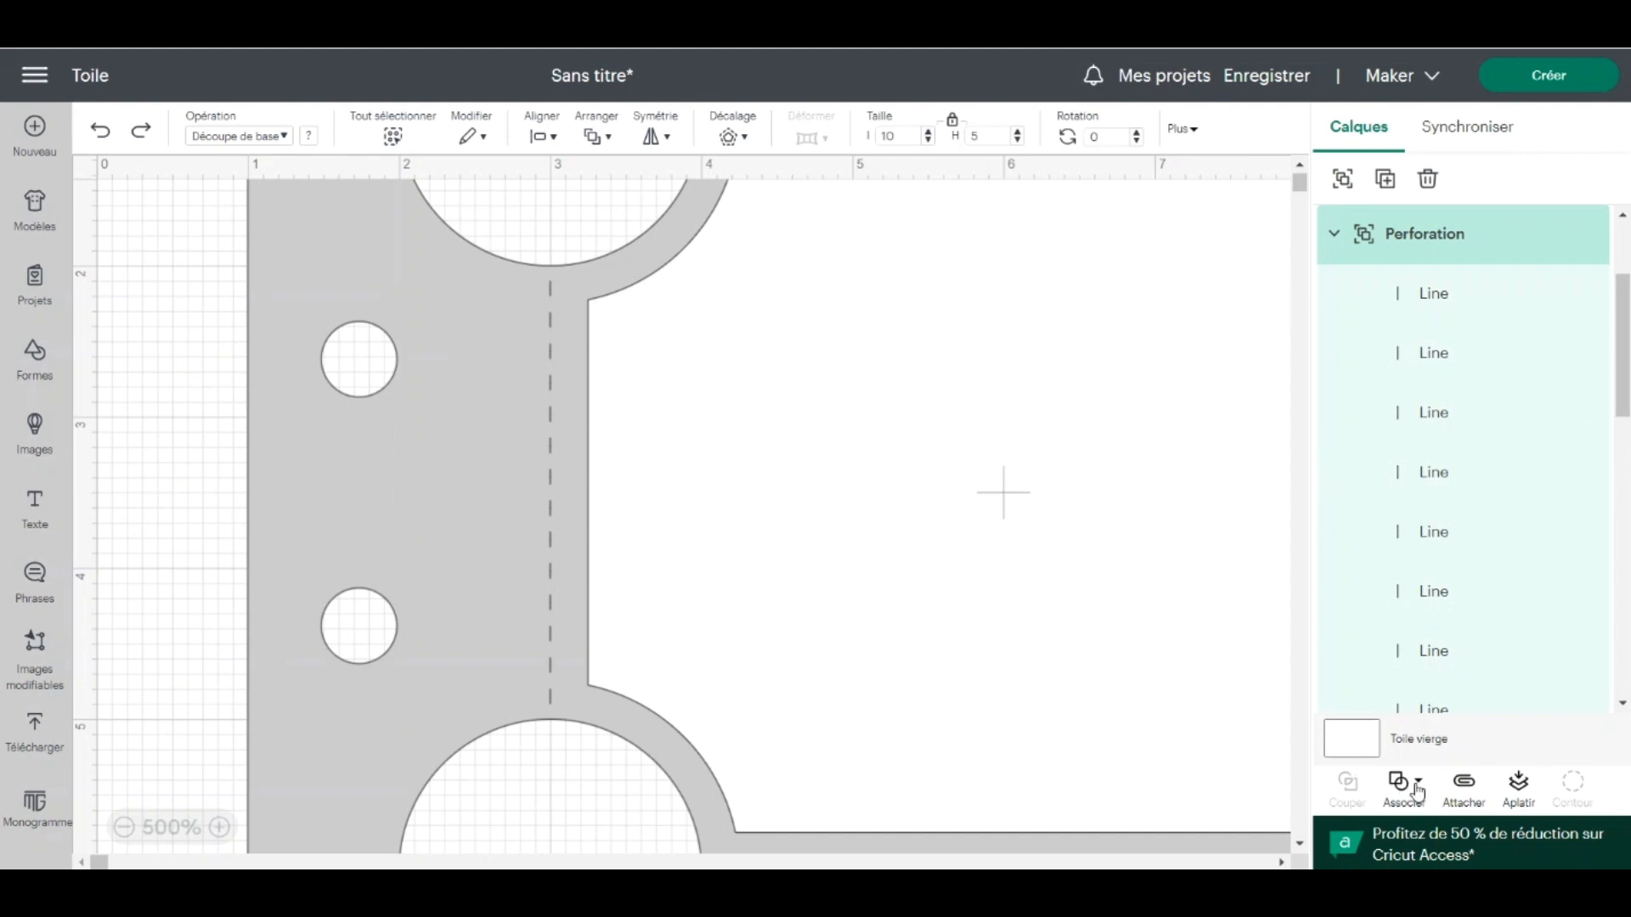
pyautogui.click(1463, 786)
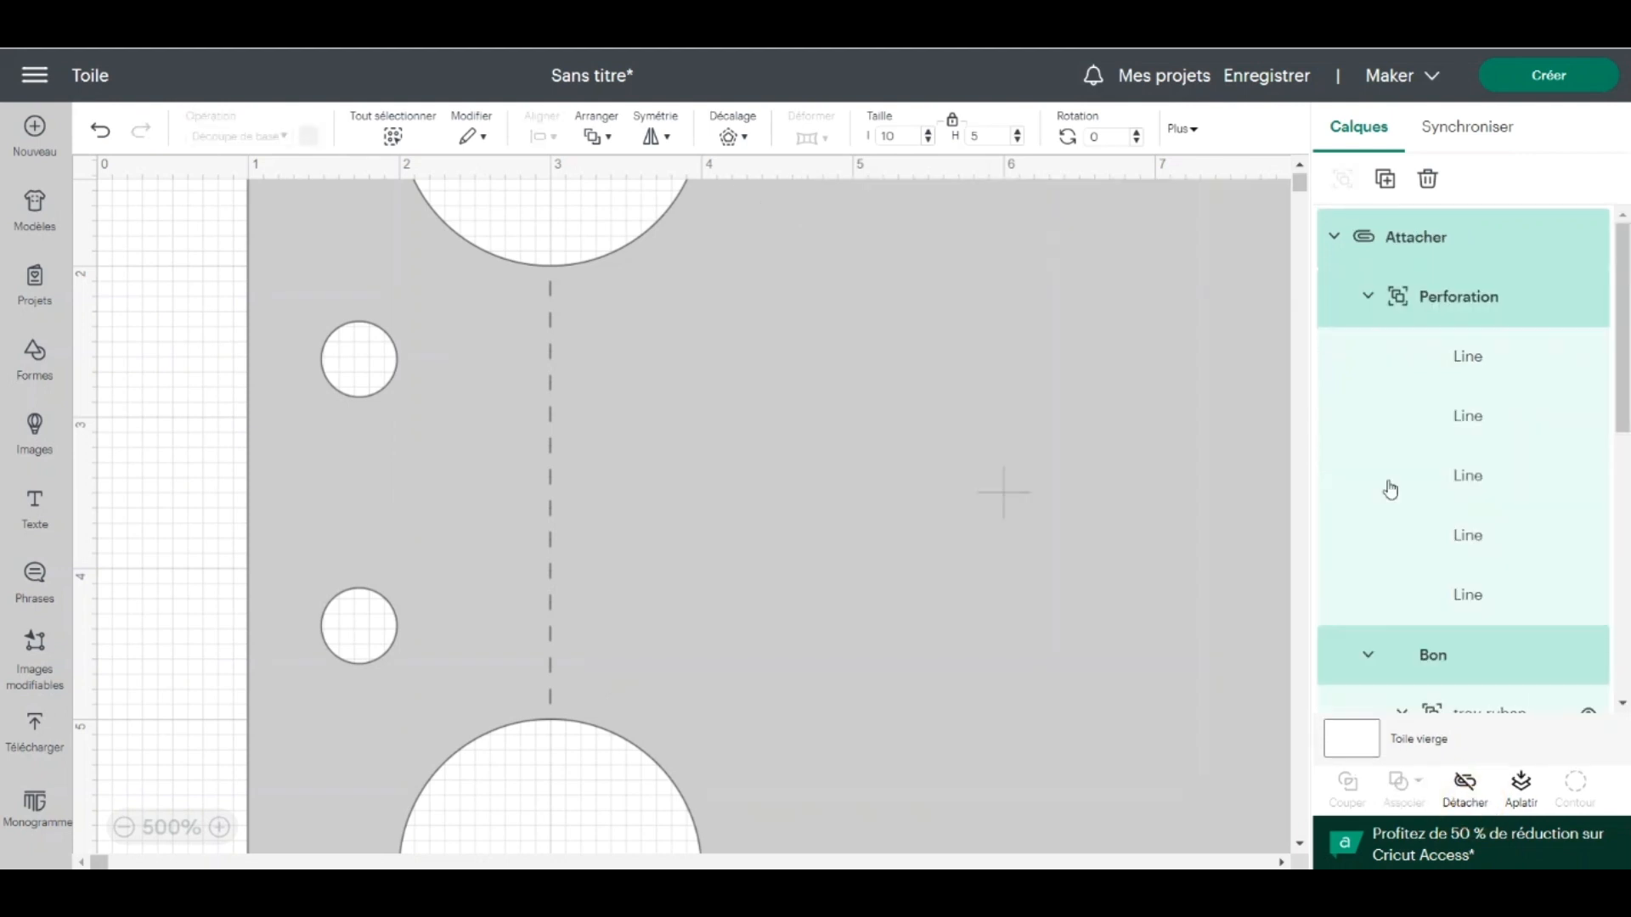
pyautogui.click(1334, 237)
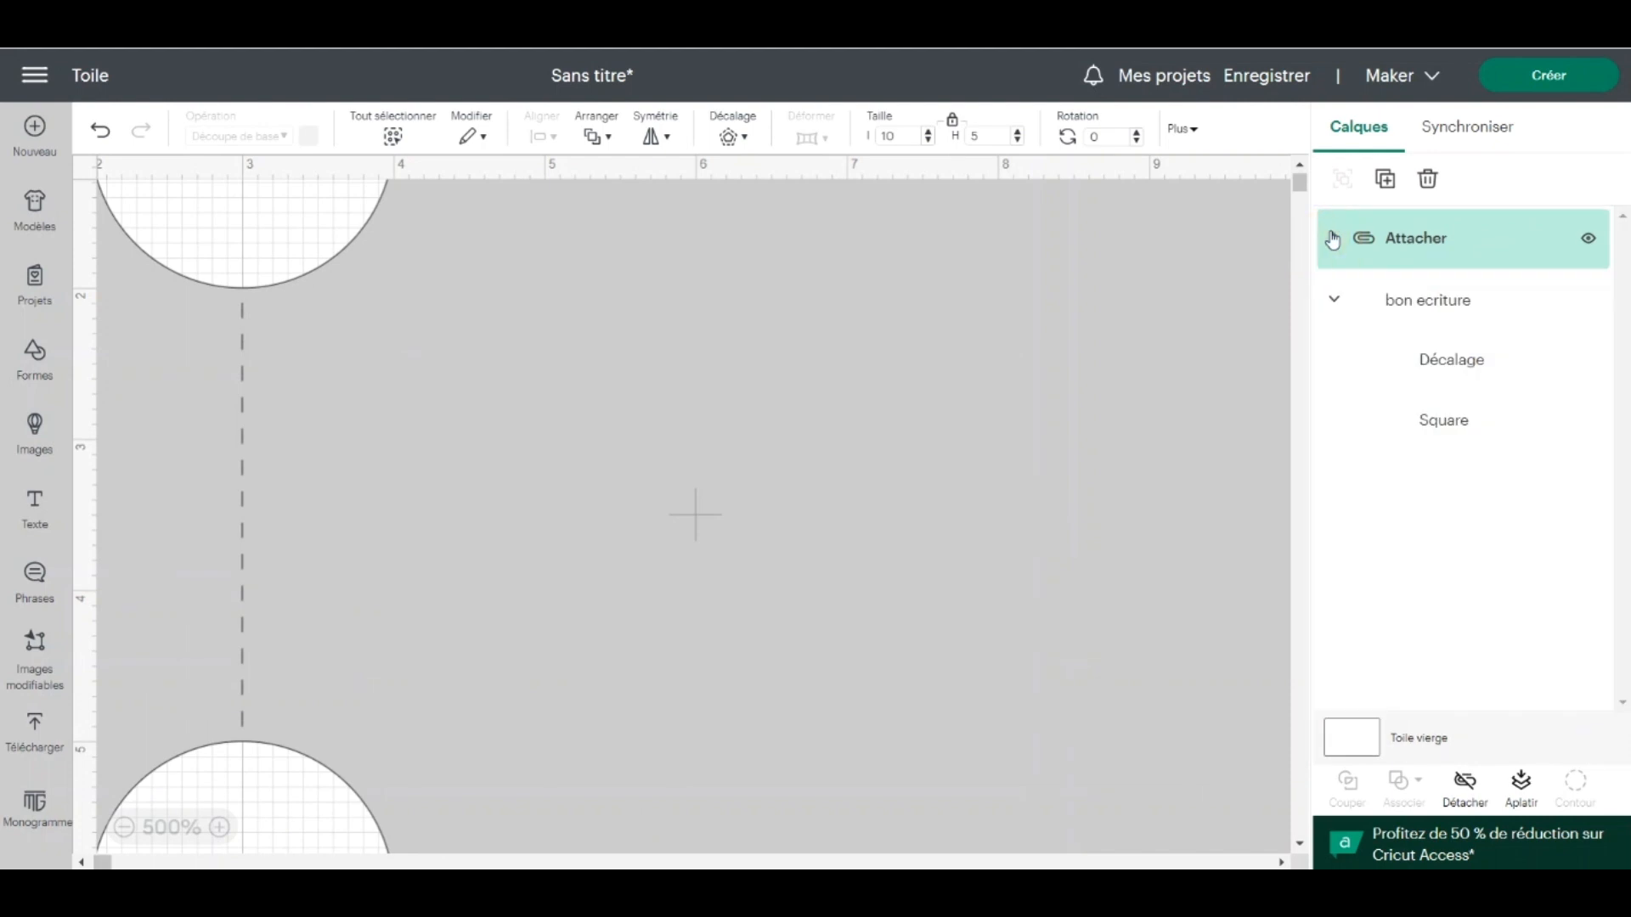
# Bring the white "bon ecriture" panel to the front of the attached tag
pyautogui.click(147, 833)
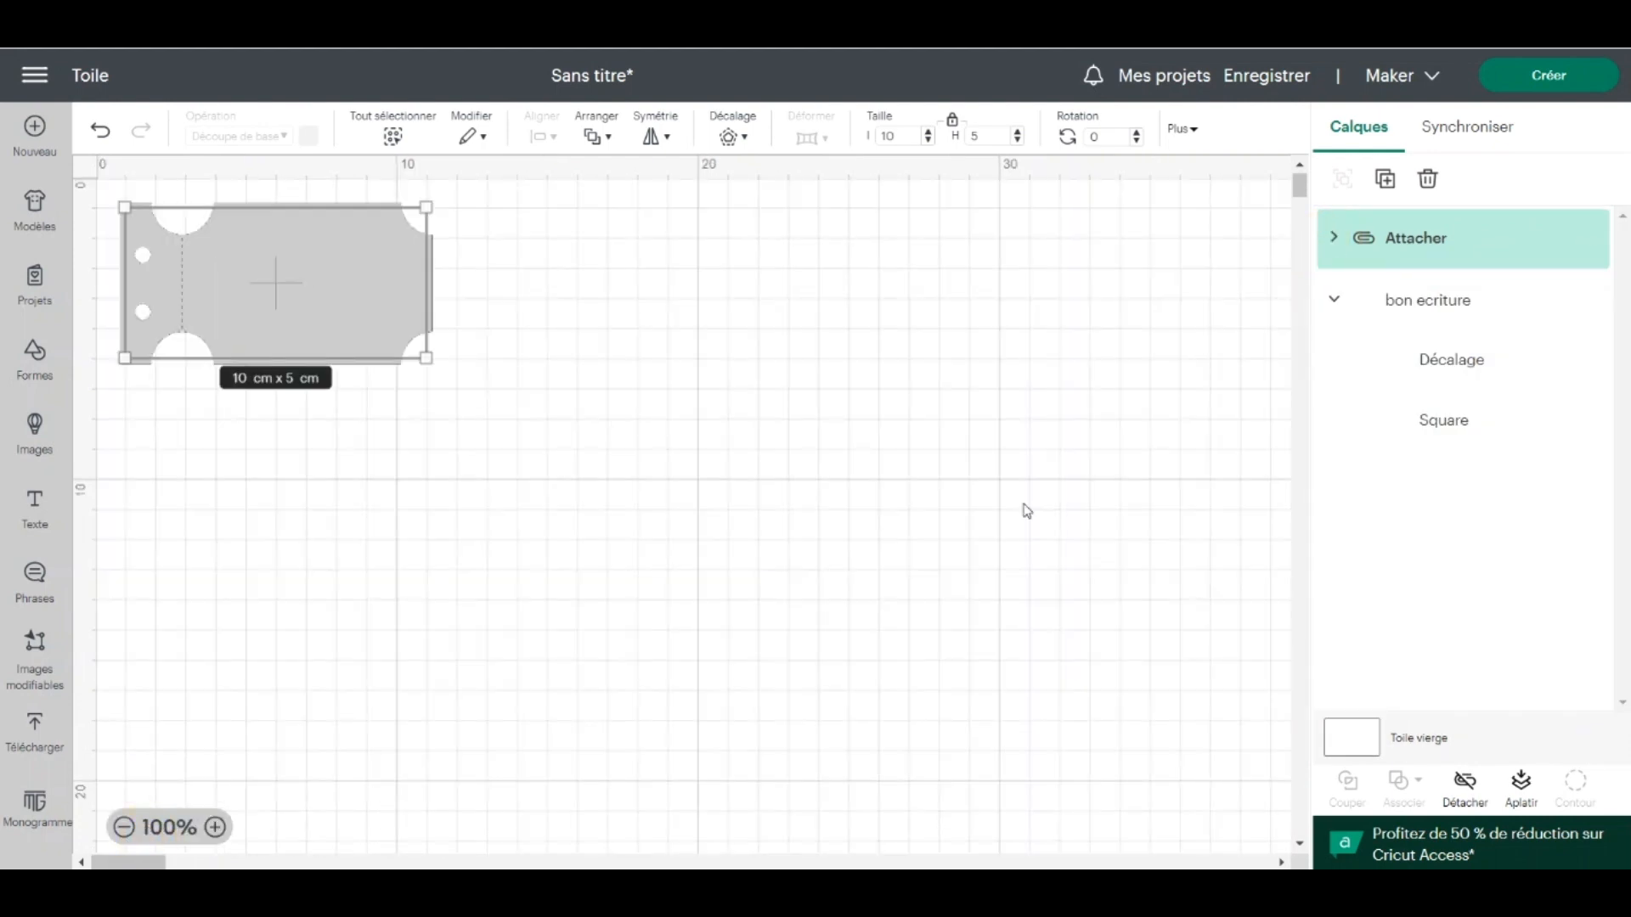
pyautogui.click(1410, 307)
pyautogui.click(598, 140)
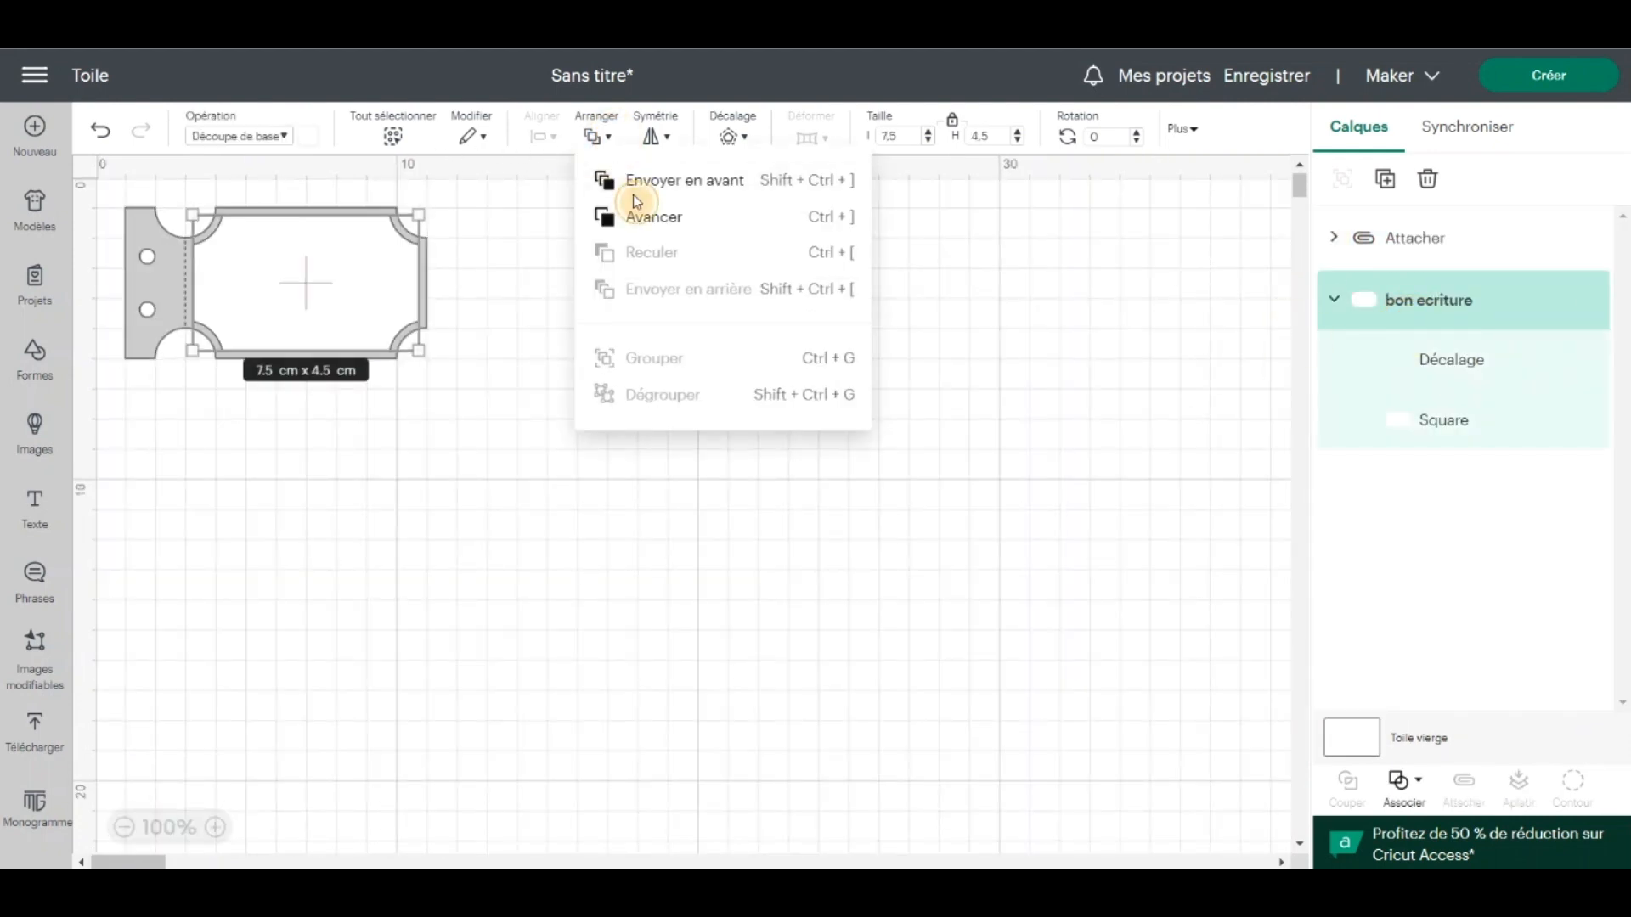
pyautogui.click(637, 180)
pyautogui.click(499, 414)
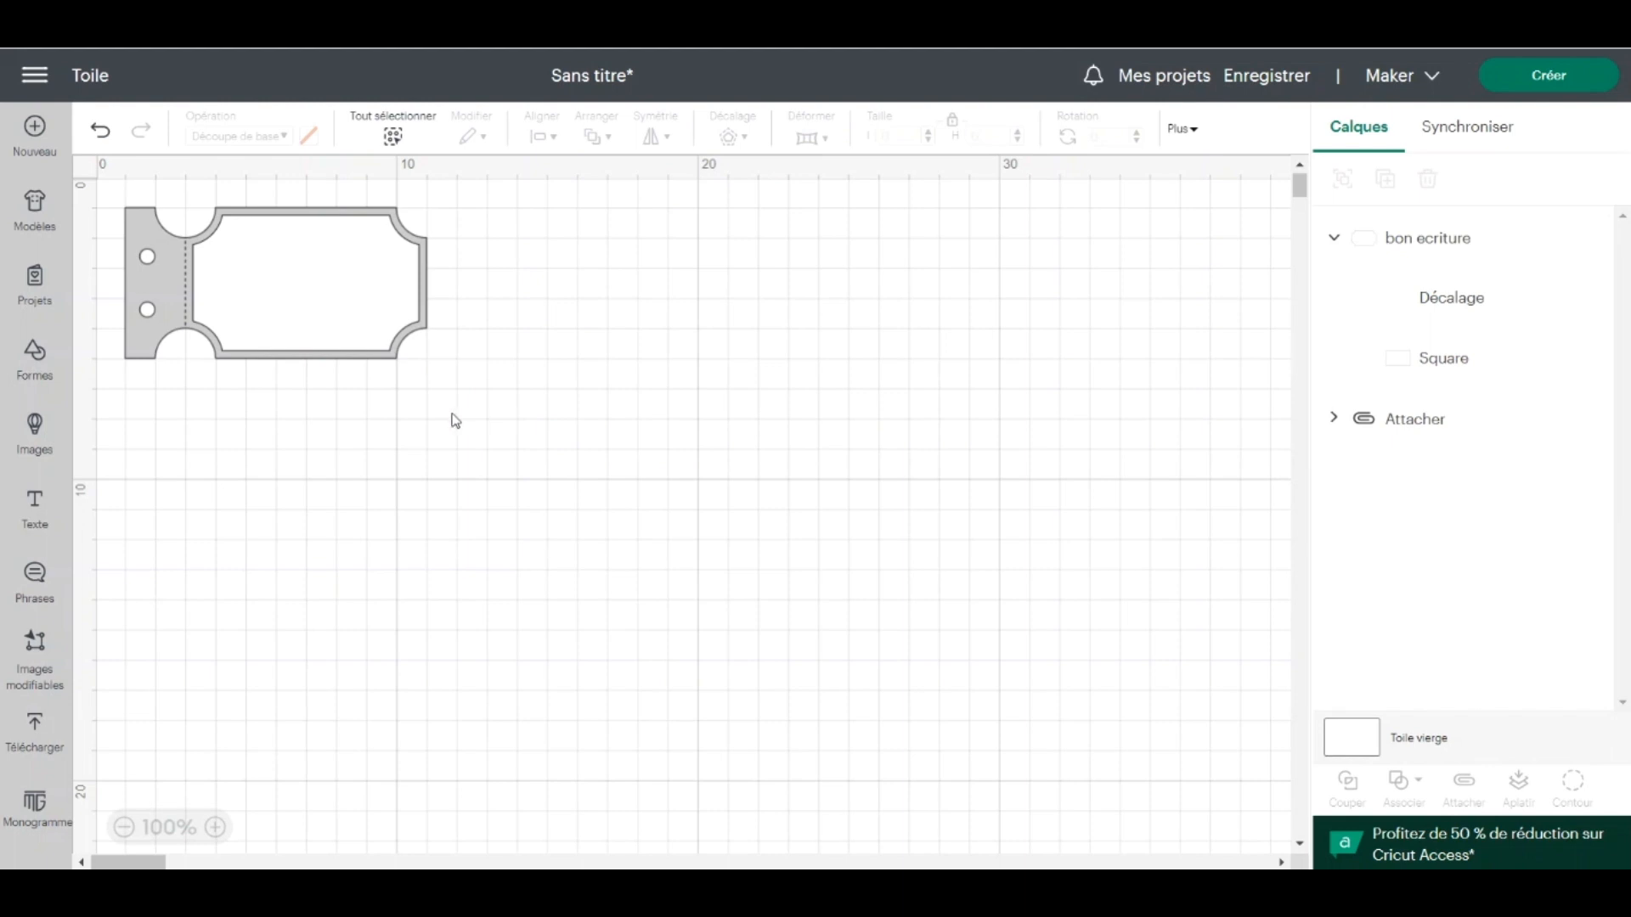
# Move the complete tag toward the canvas centre and place a copy of its attached grey base directly below it
pyautogui.moveTo(474, 403); pyautogui.dragTo(96, 176)
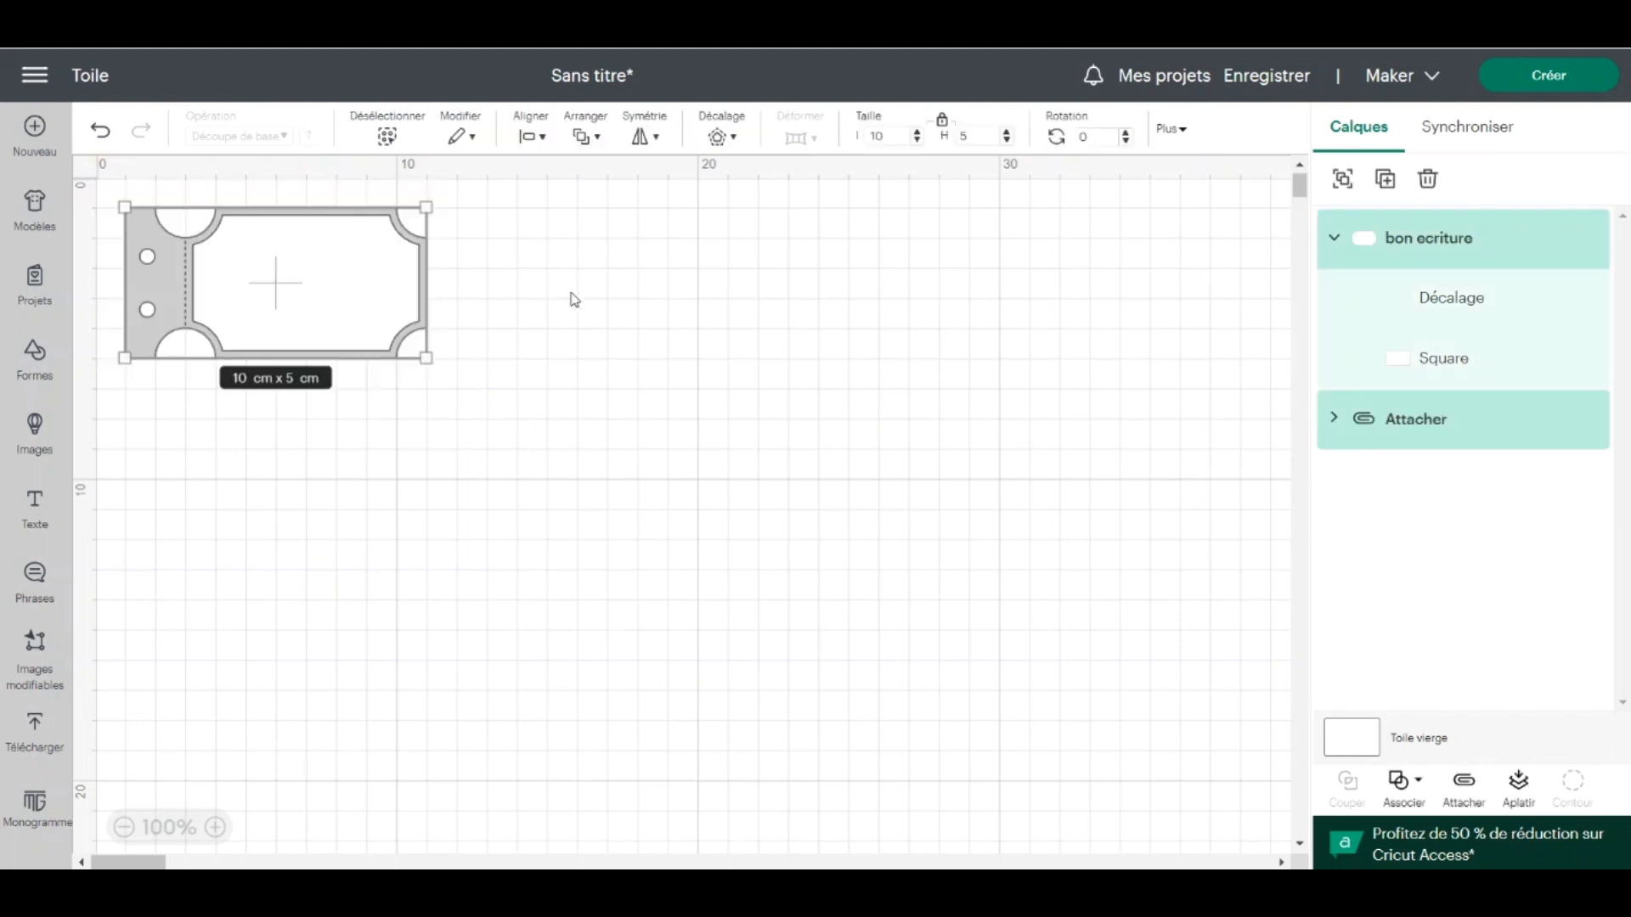
pyautogui.moveTo(279, 265); pyautogui.dragTo(547, 425)
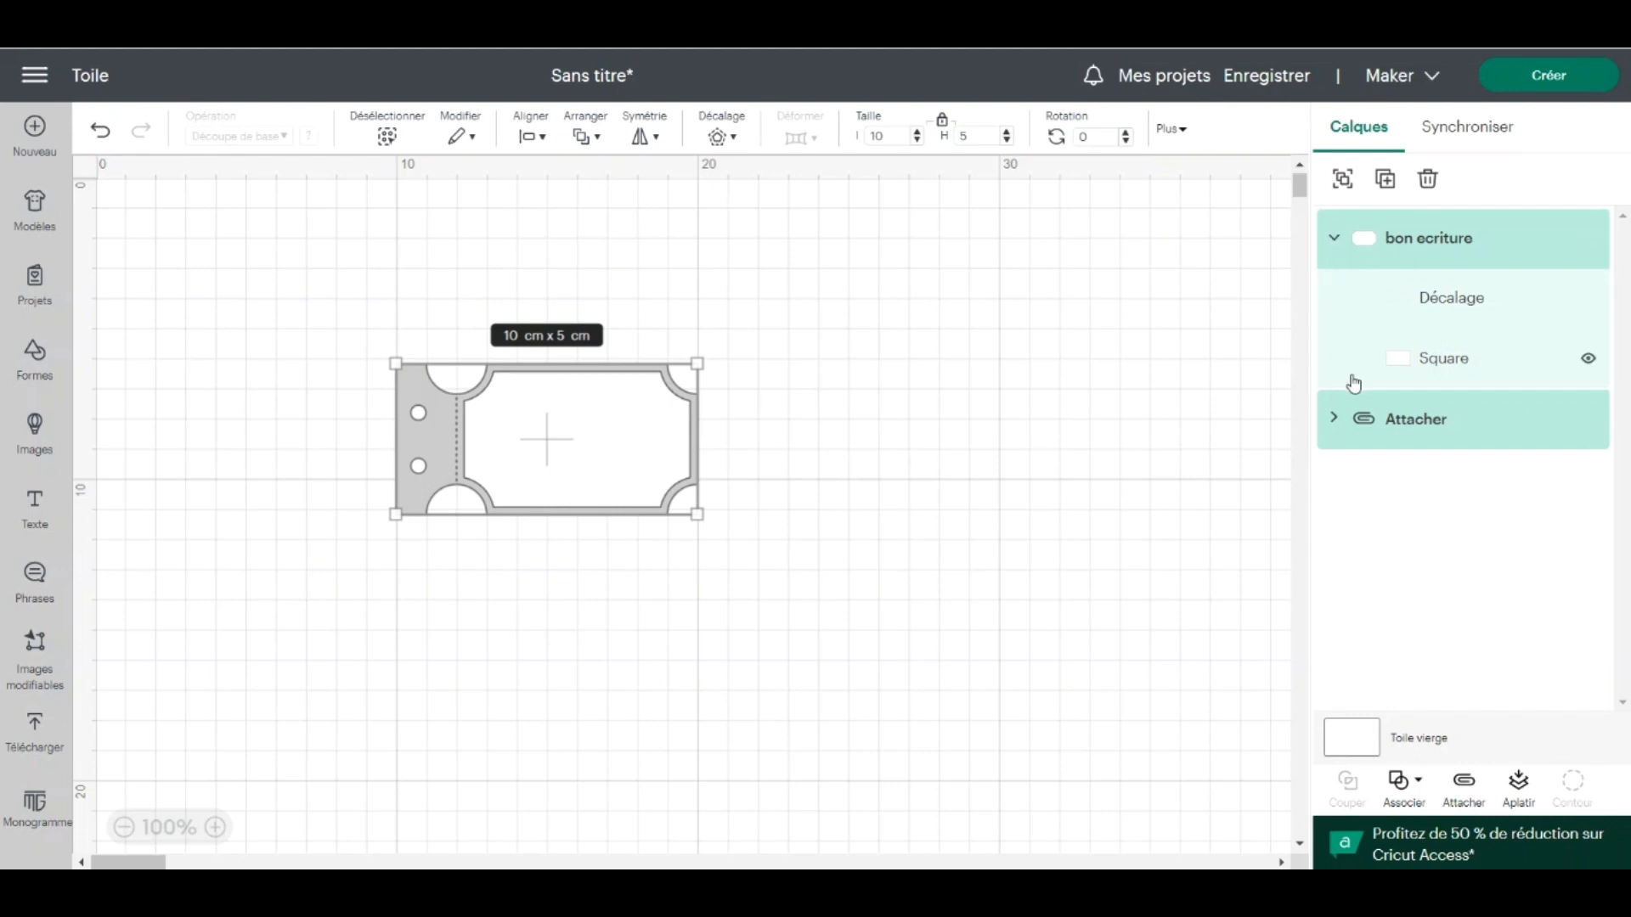
pyautogui.click(1334, 418)
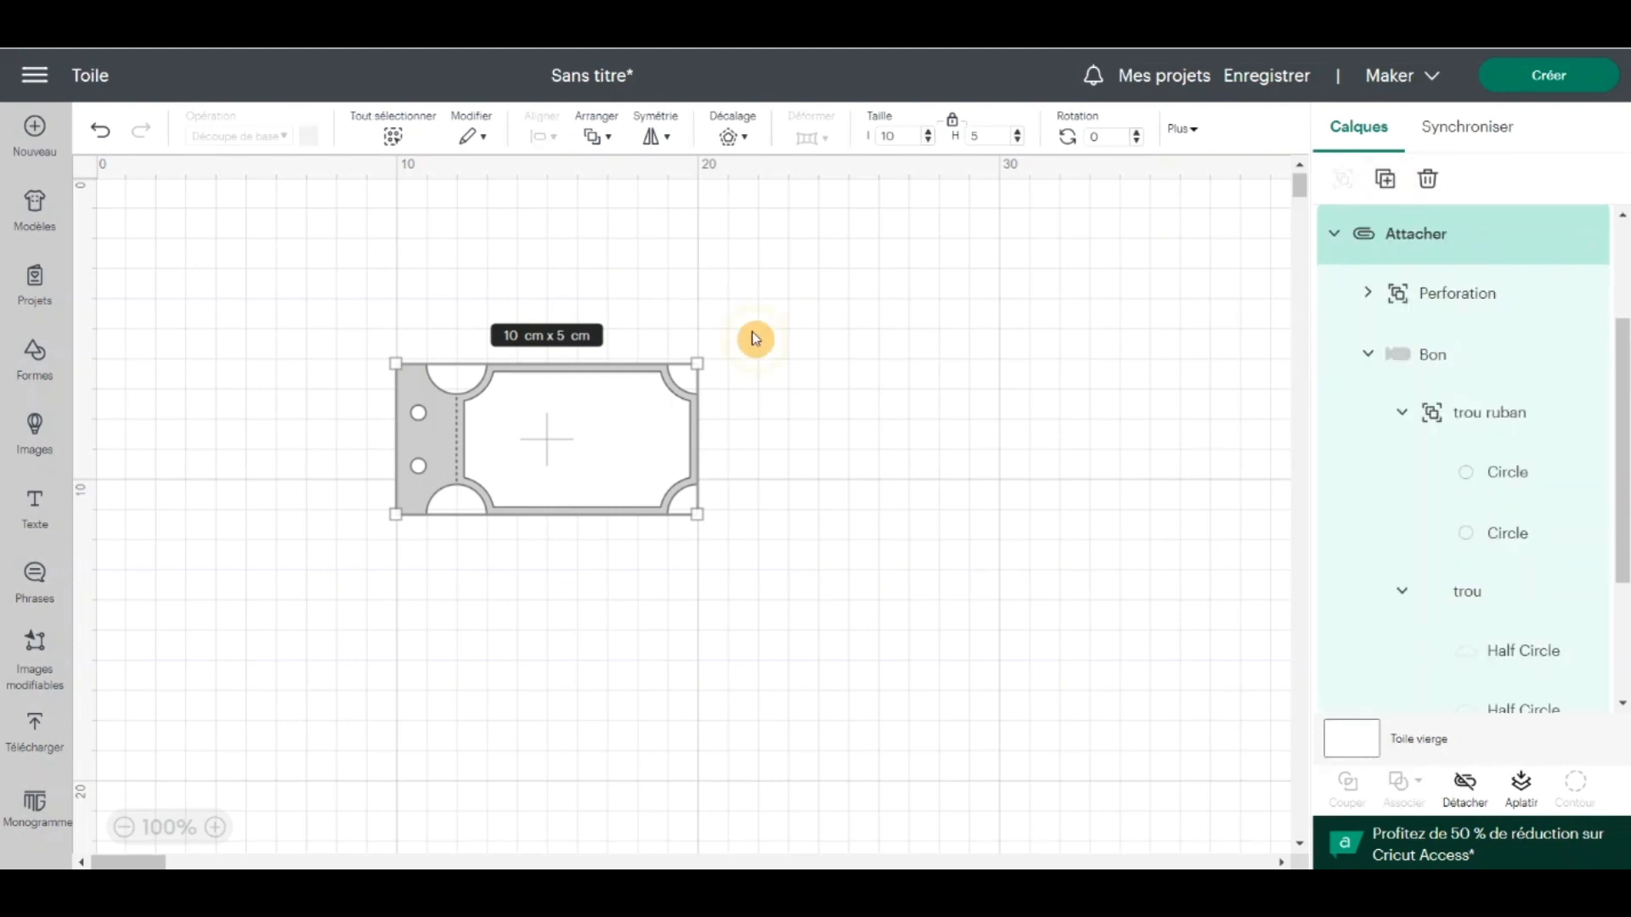
pyautogui.hotkey('ctrl', 'v')
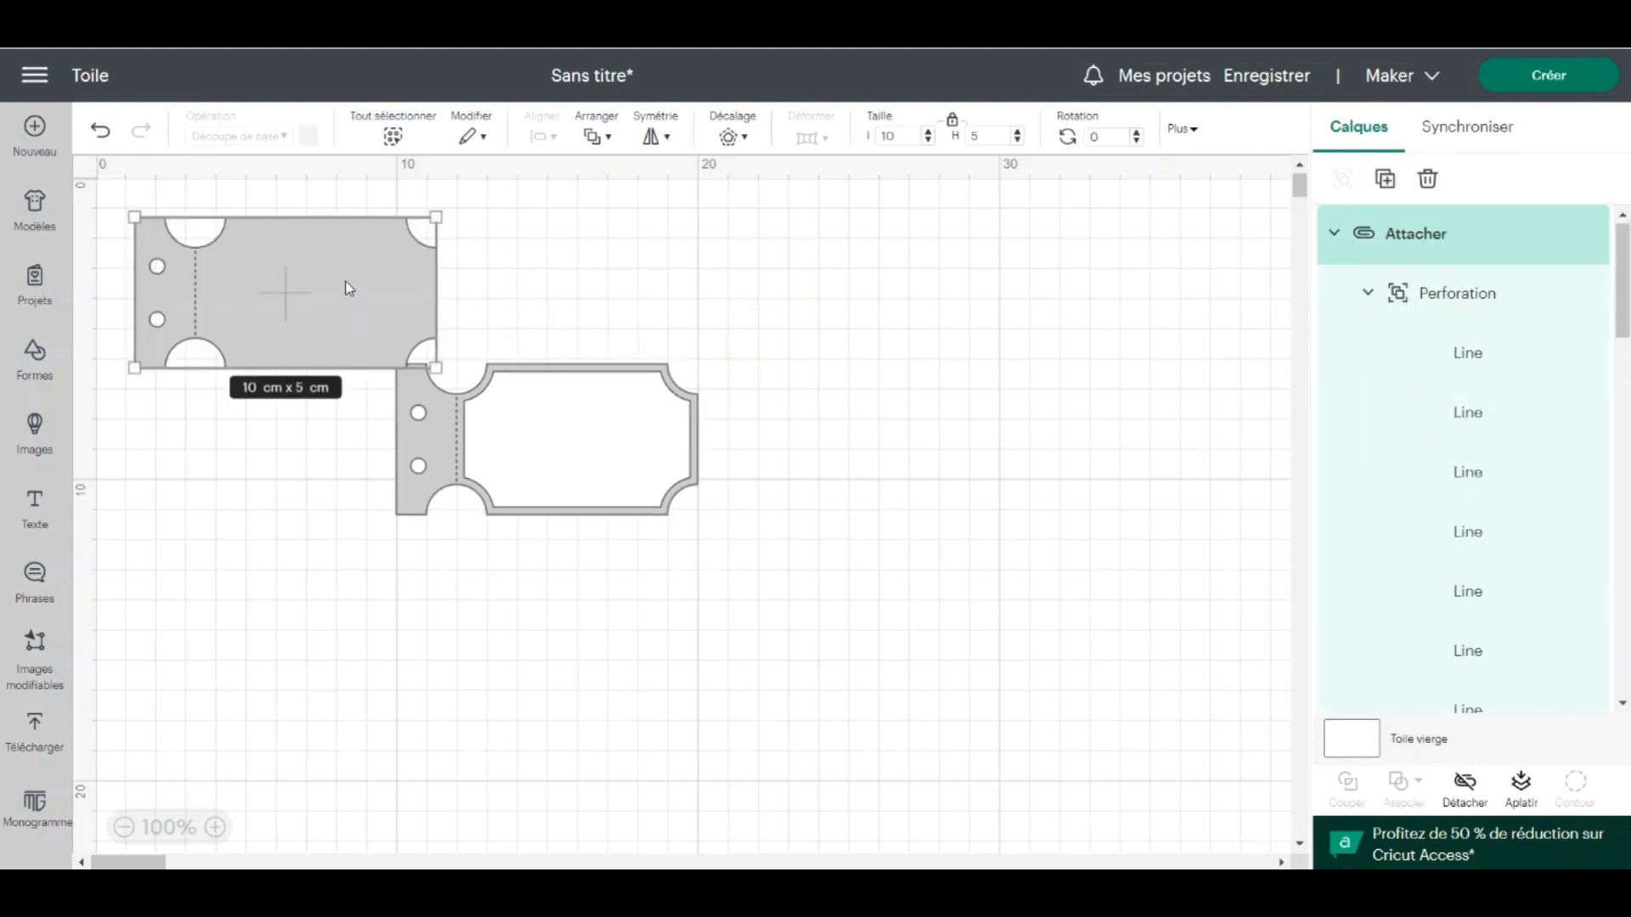
pyautogui.moveTo(345, 283); pyautogui.dragTo(609, 617)
# Add a text object, filter the Cricut fonts by Écriture and Gratuit, and apply the Simple Celebrations font
pyautogui.click(38, 495)
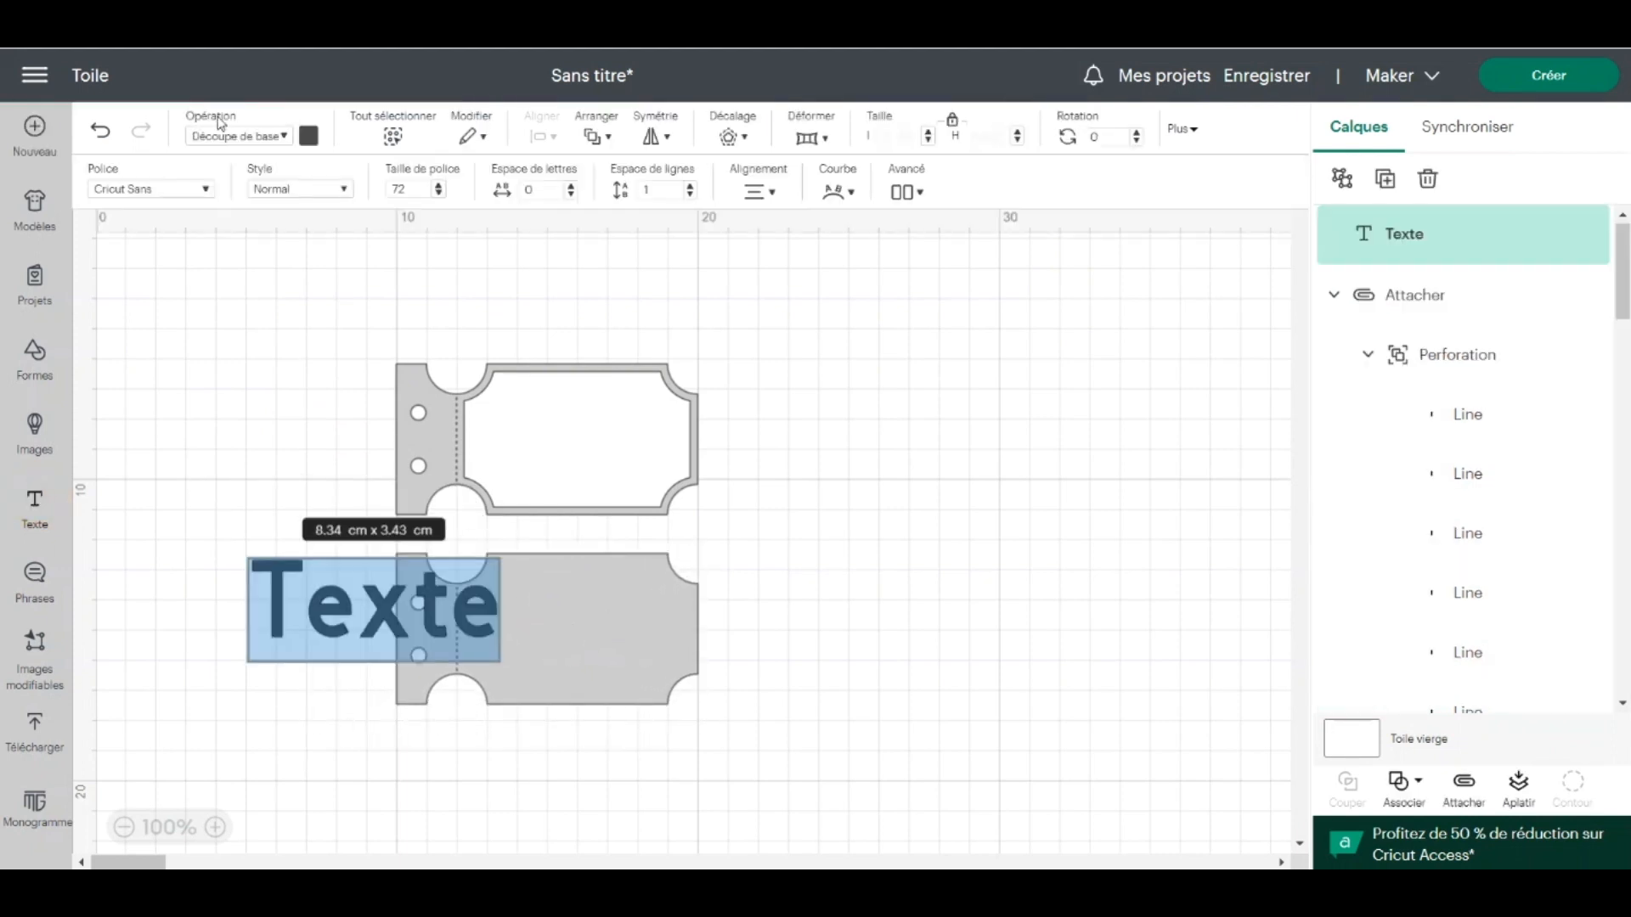
pyautogui.click(206, 190)
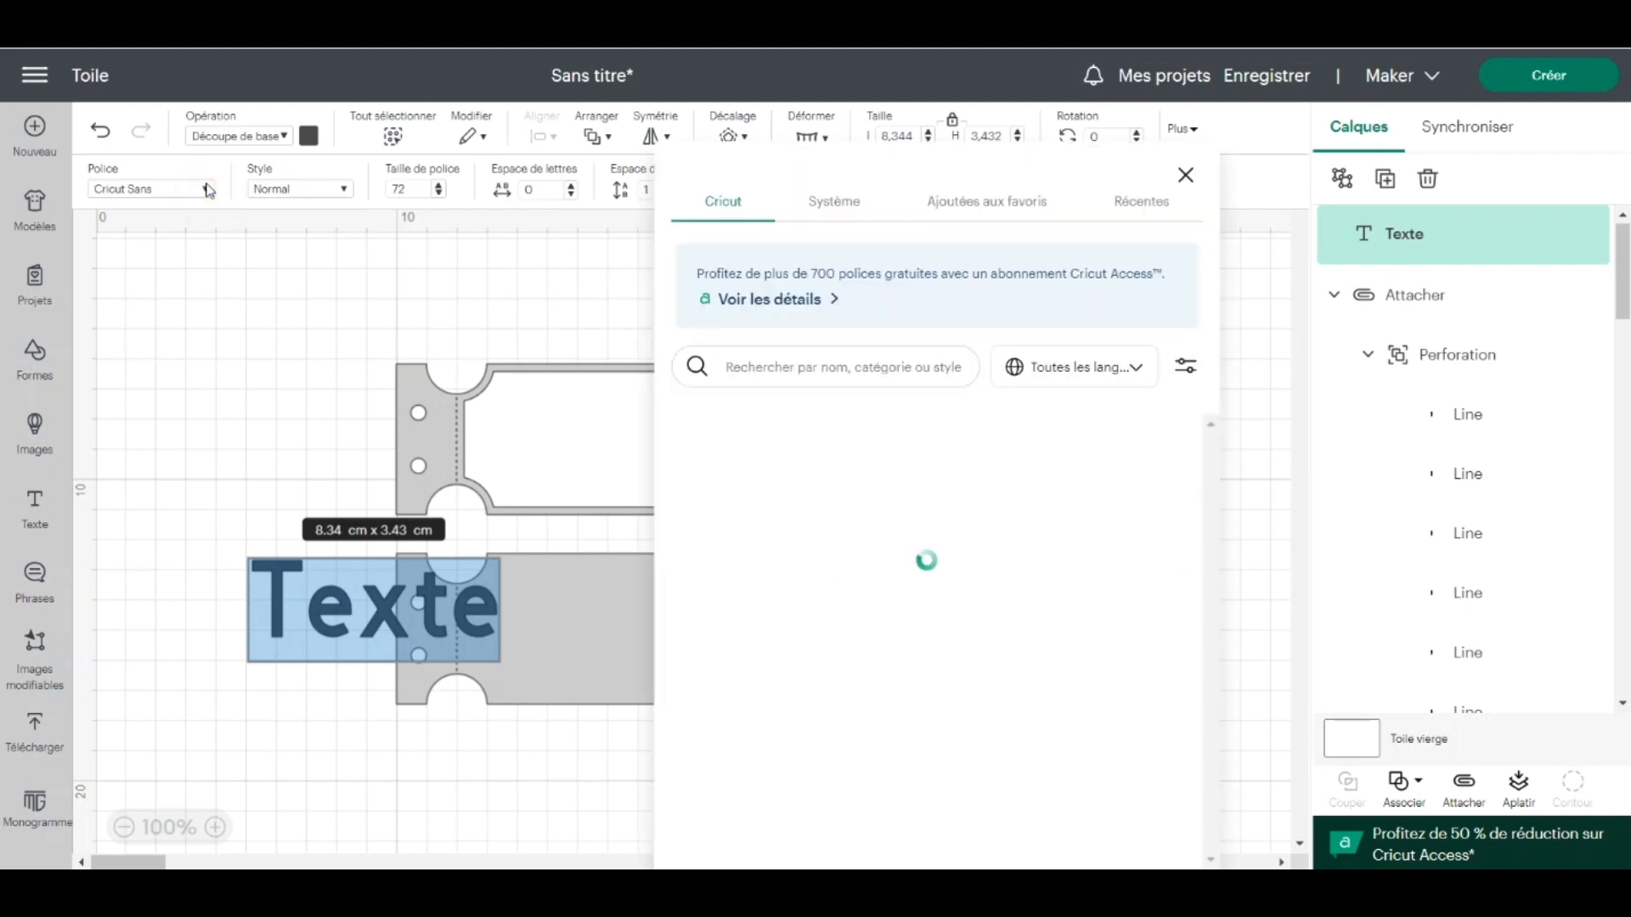
pyautogui.click(1186, 366)
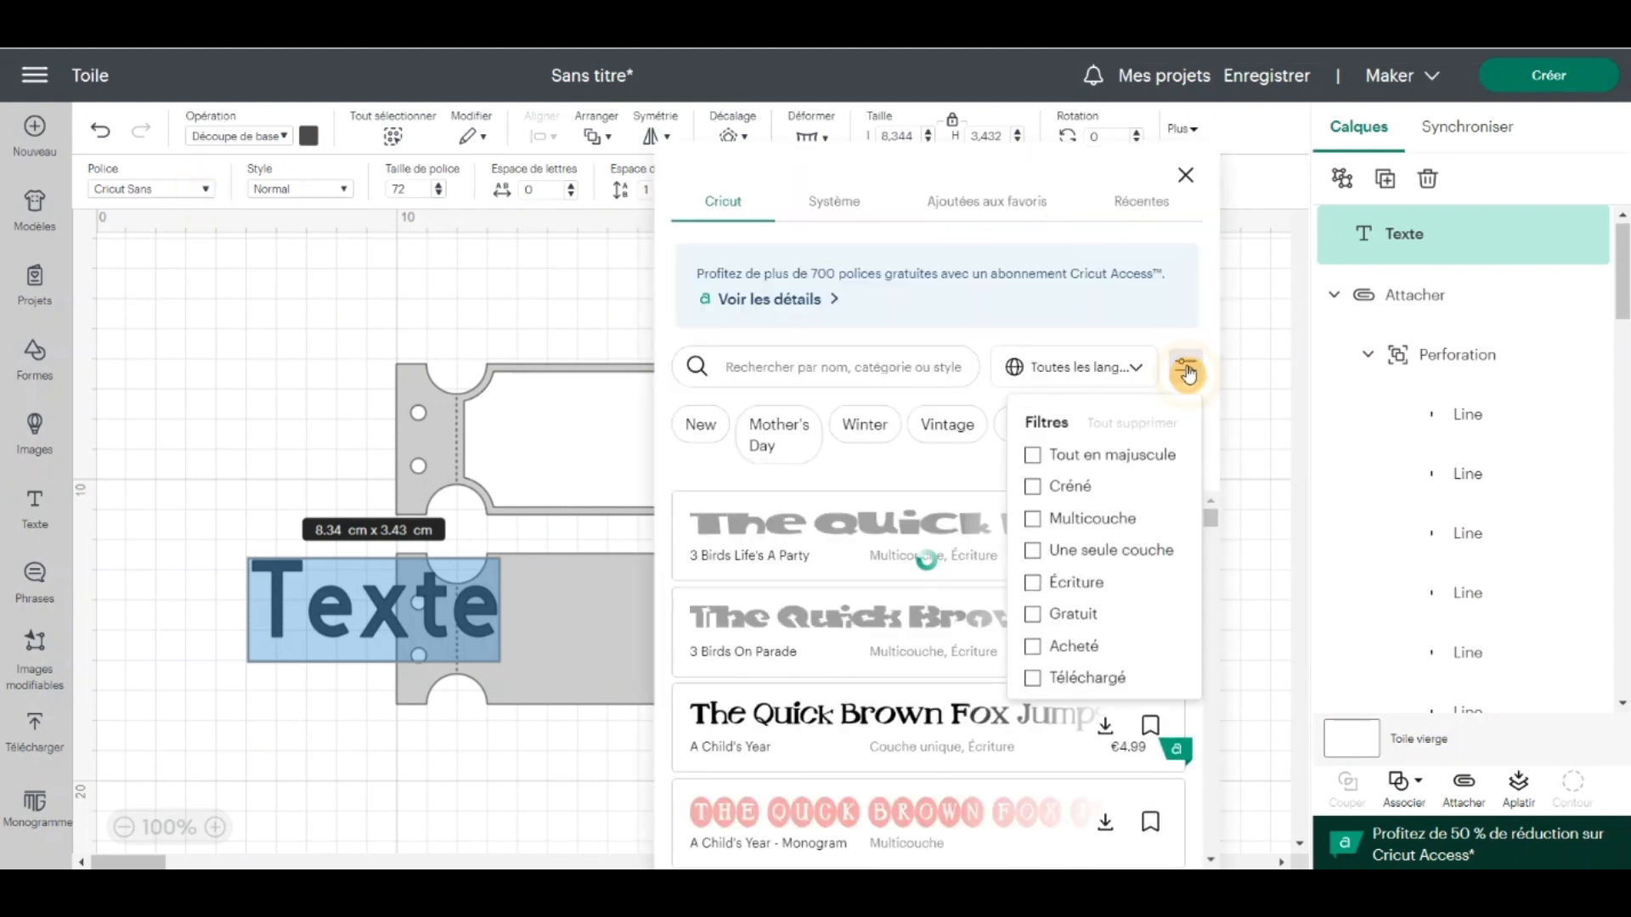
pyautogui.click(1033, 585)
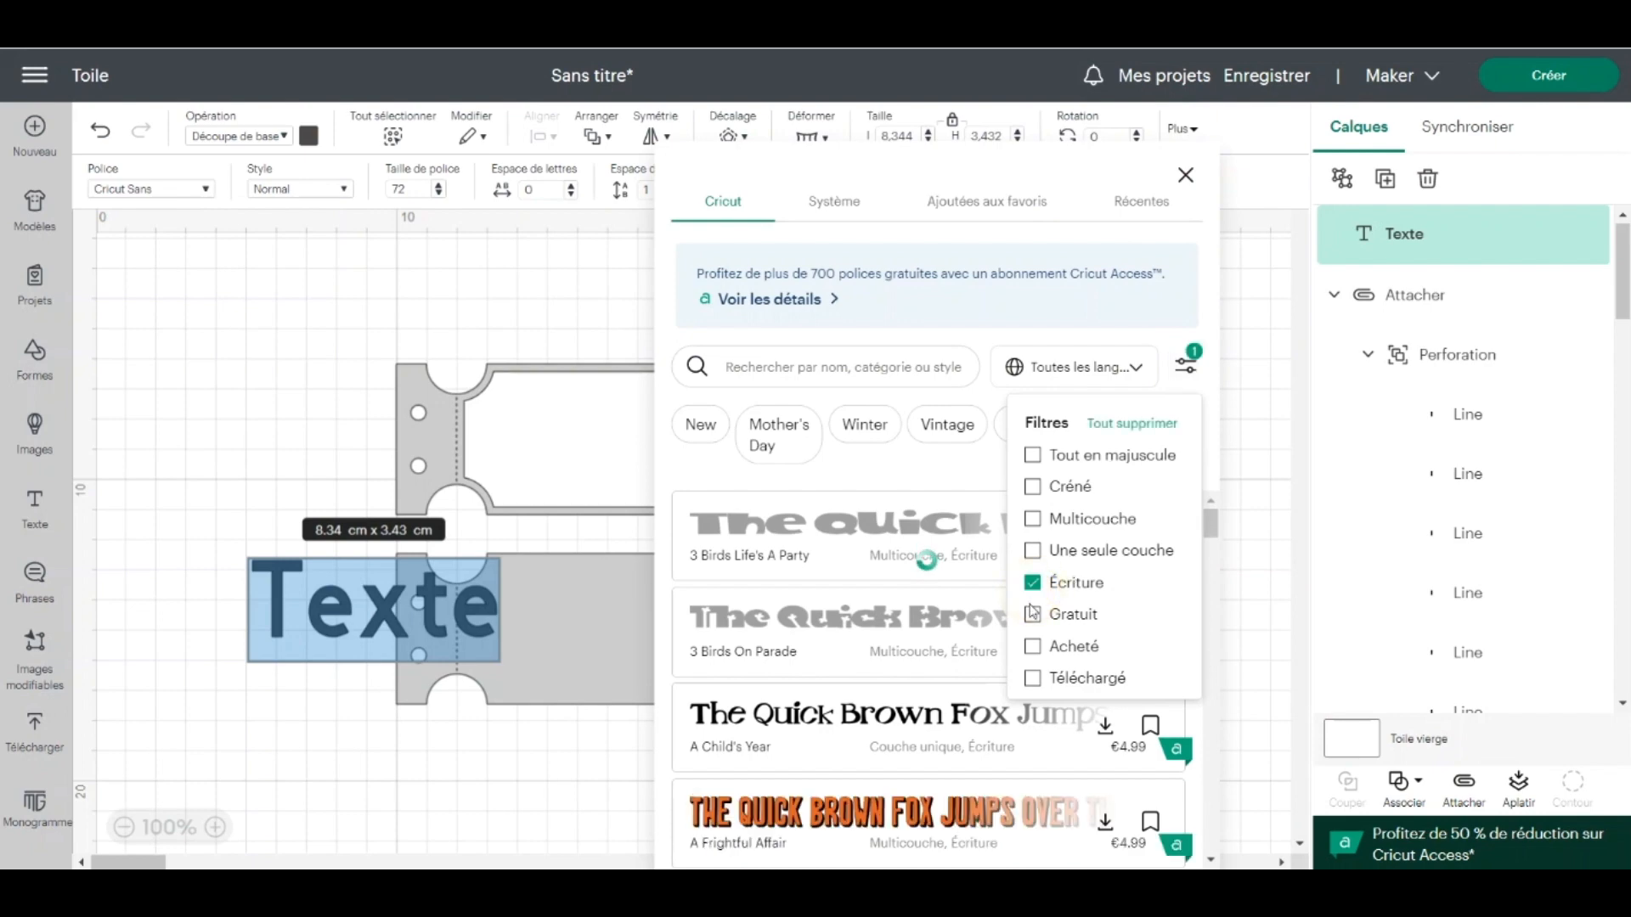
pyautogui.click(1033, 613)
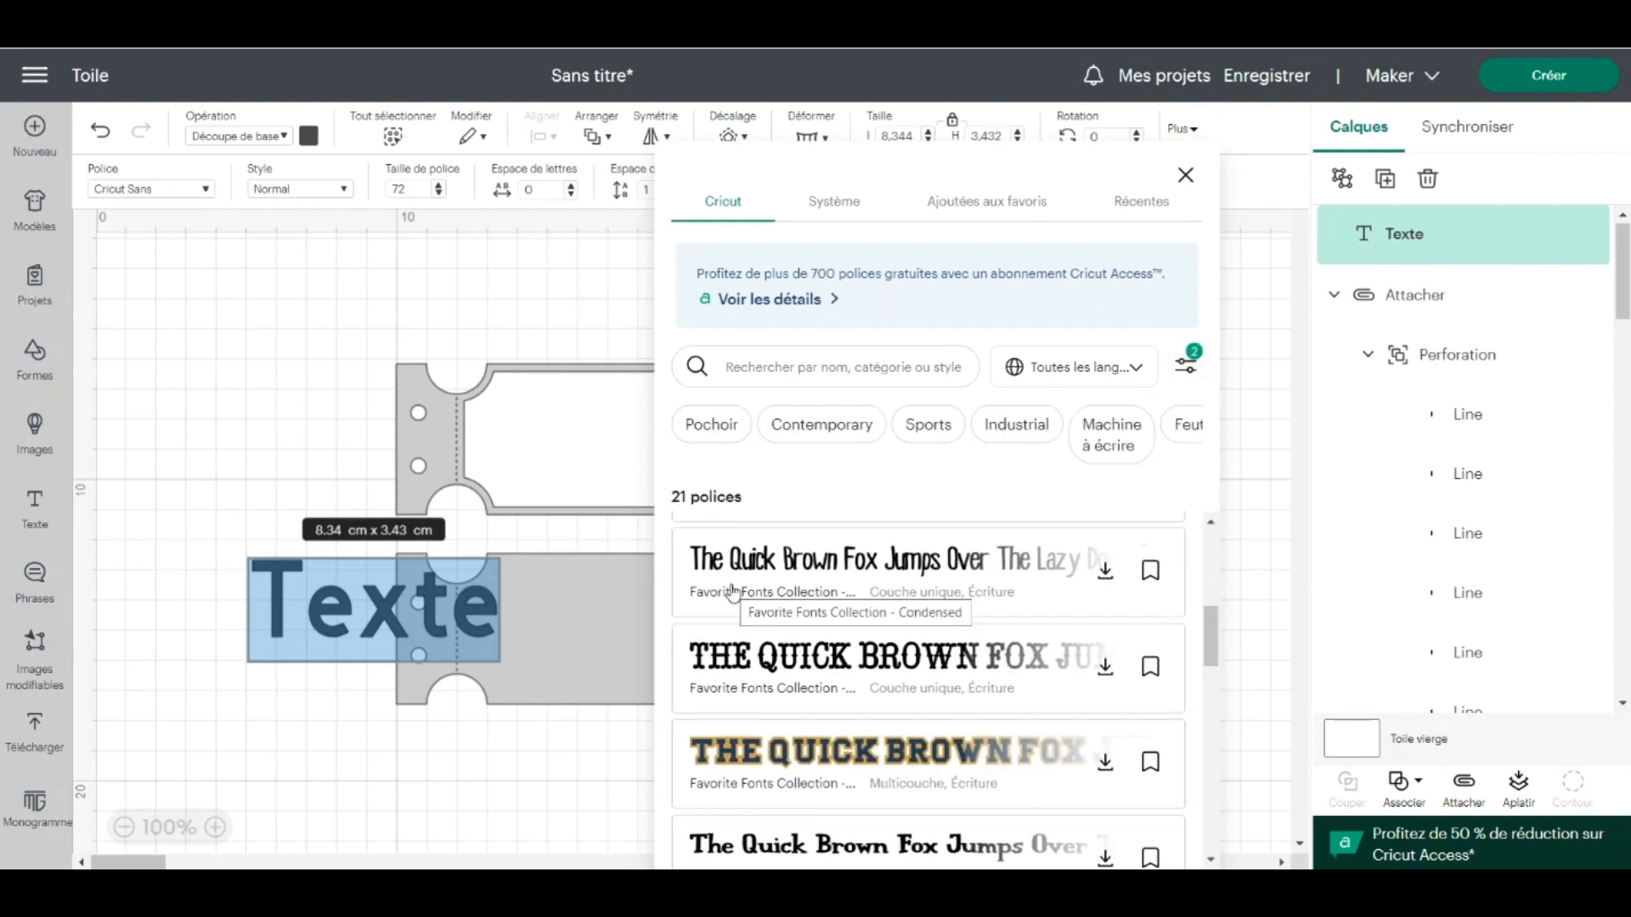
pyautogui.scroll(-15, 733, 592)
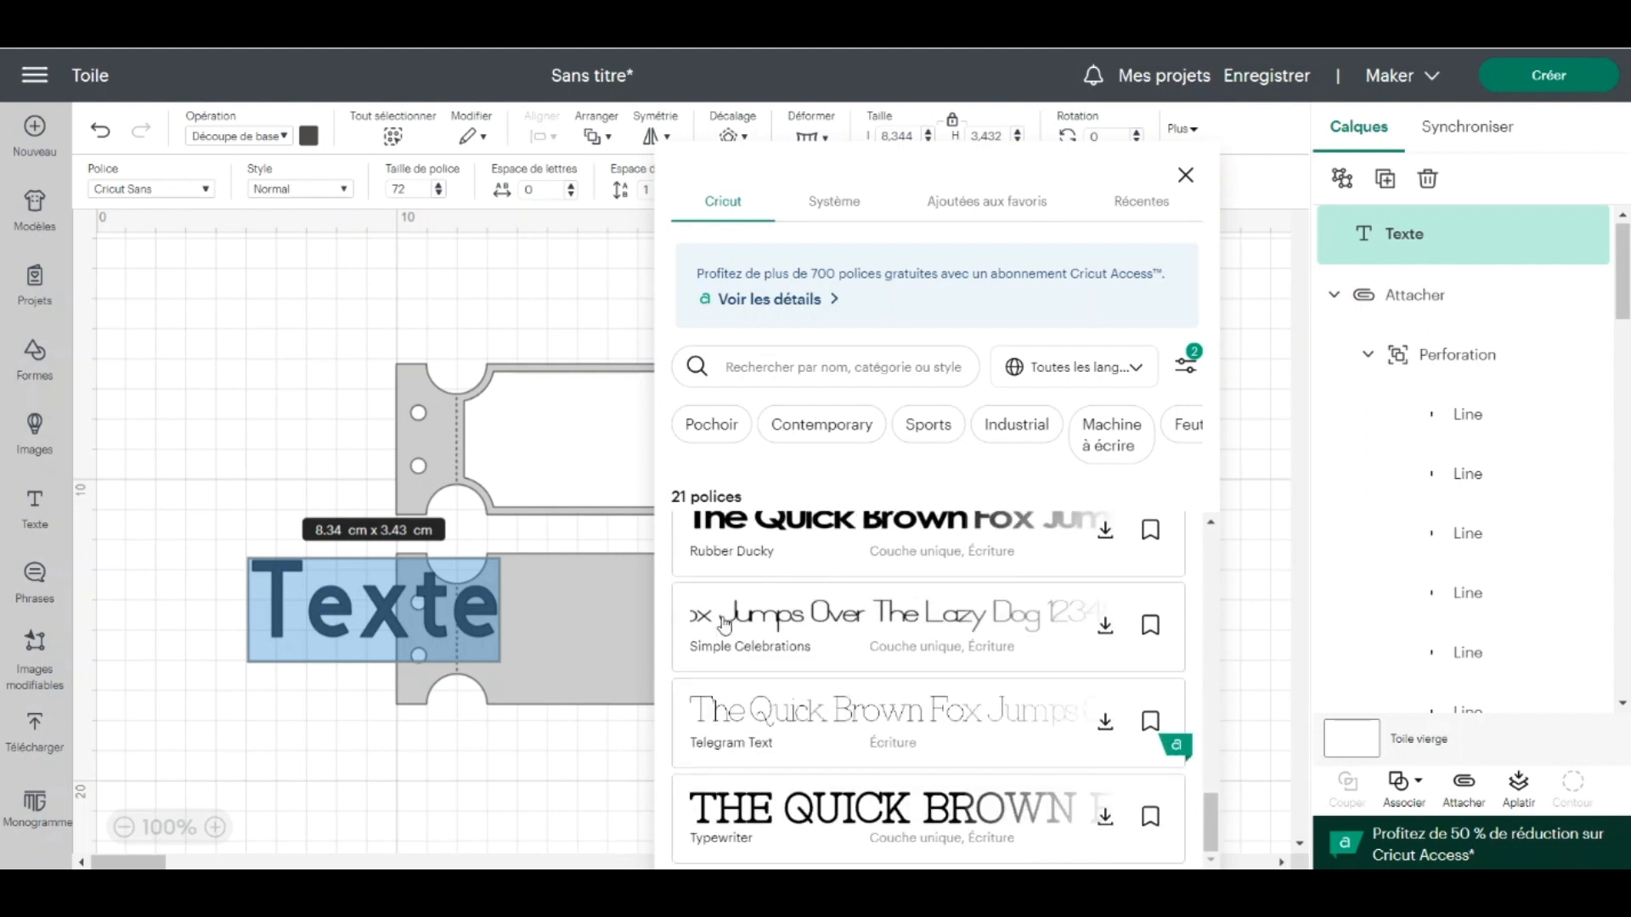
pyautogui.click(723, 626)
# Move the text onto the copied base and replace its wording with "Bonne fete Maman" on three lines
pyautogui.moveTo(477, 651); pyautogui.dragTo(551, 625)
pyautogui.doubleClick(631, 631)
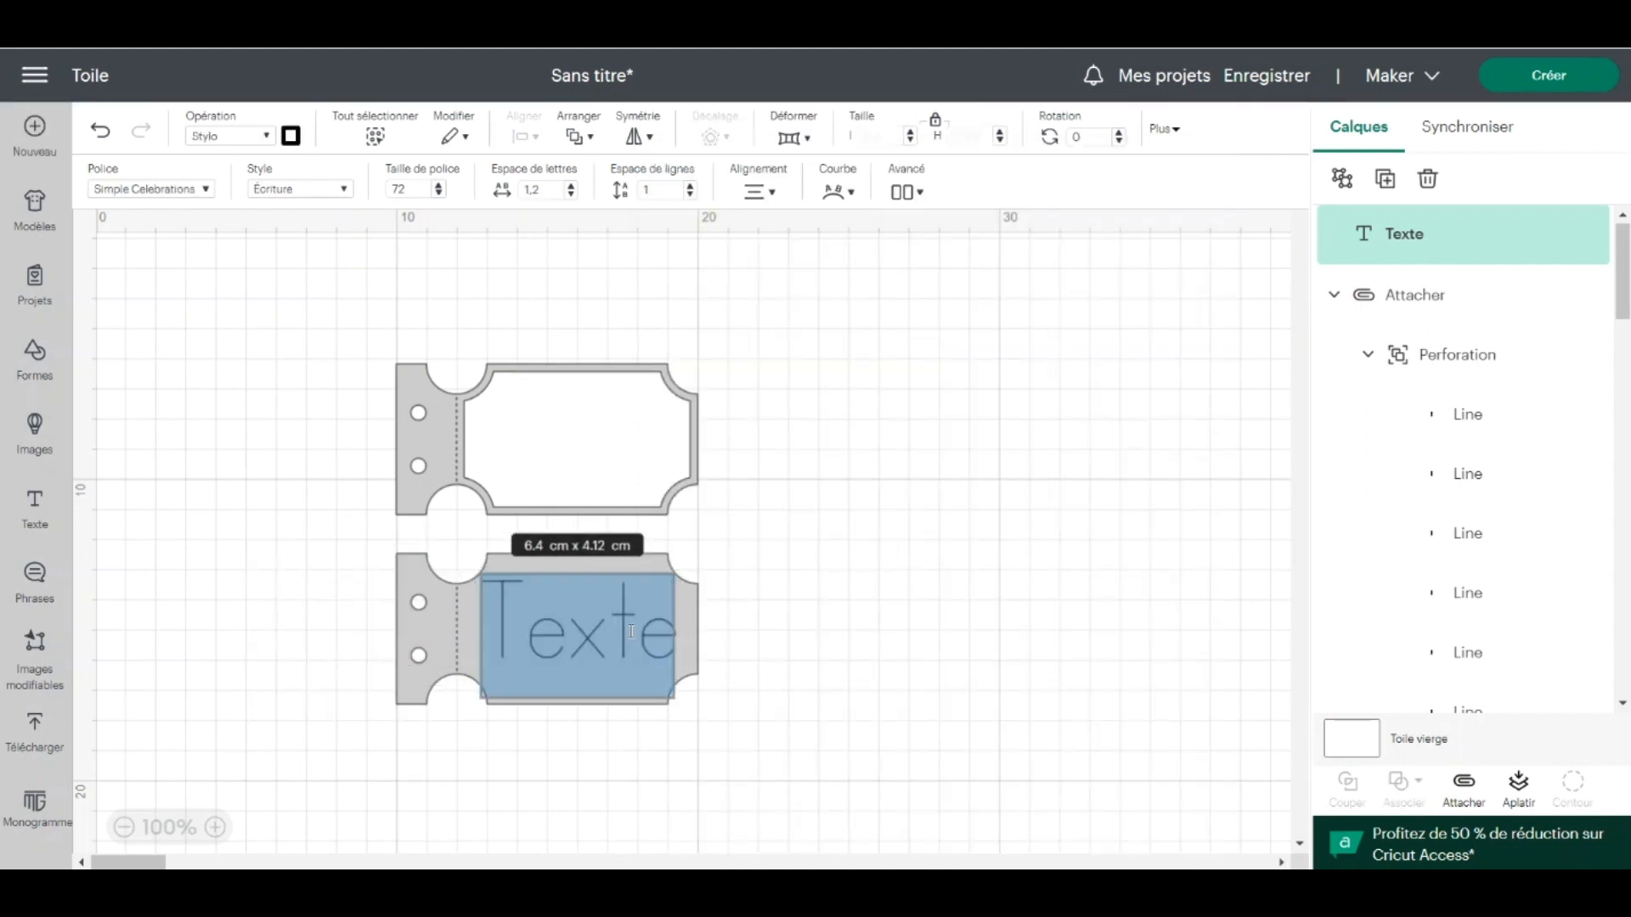
pyautogui.write('Bonne')
pyautogui.press('Return')
pyautogui.write('fete')
pyautogui.press('Return')
pyautogui.write('M')
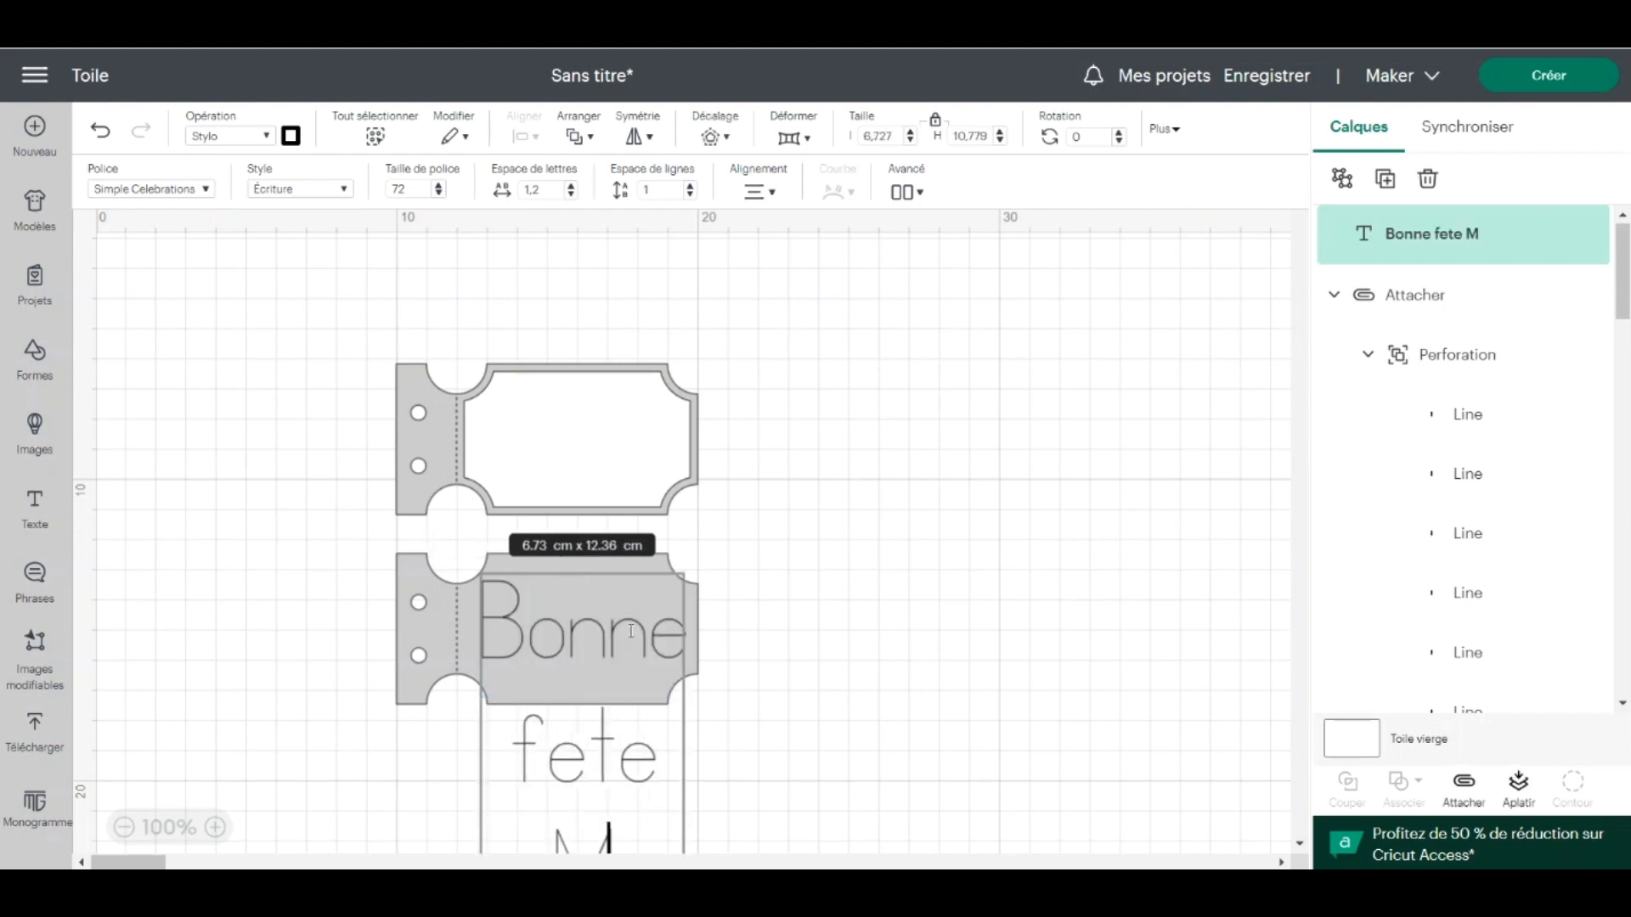
pyautogui.write('aman')
# Set the "Bonne fete Maman" text to font size 22, enlarge it to about 3.2 × 4.2 cm and centre it on the lower tag
pyautogui.click(438, 189)
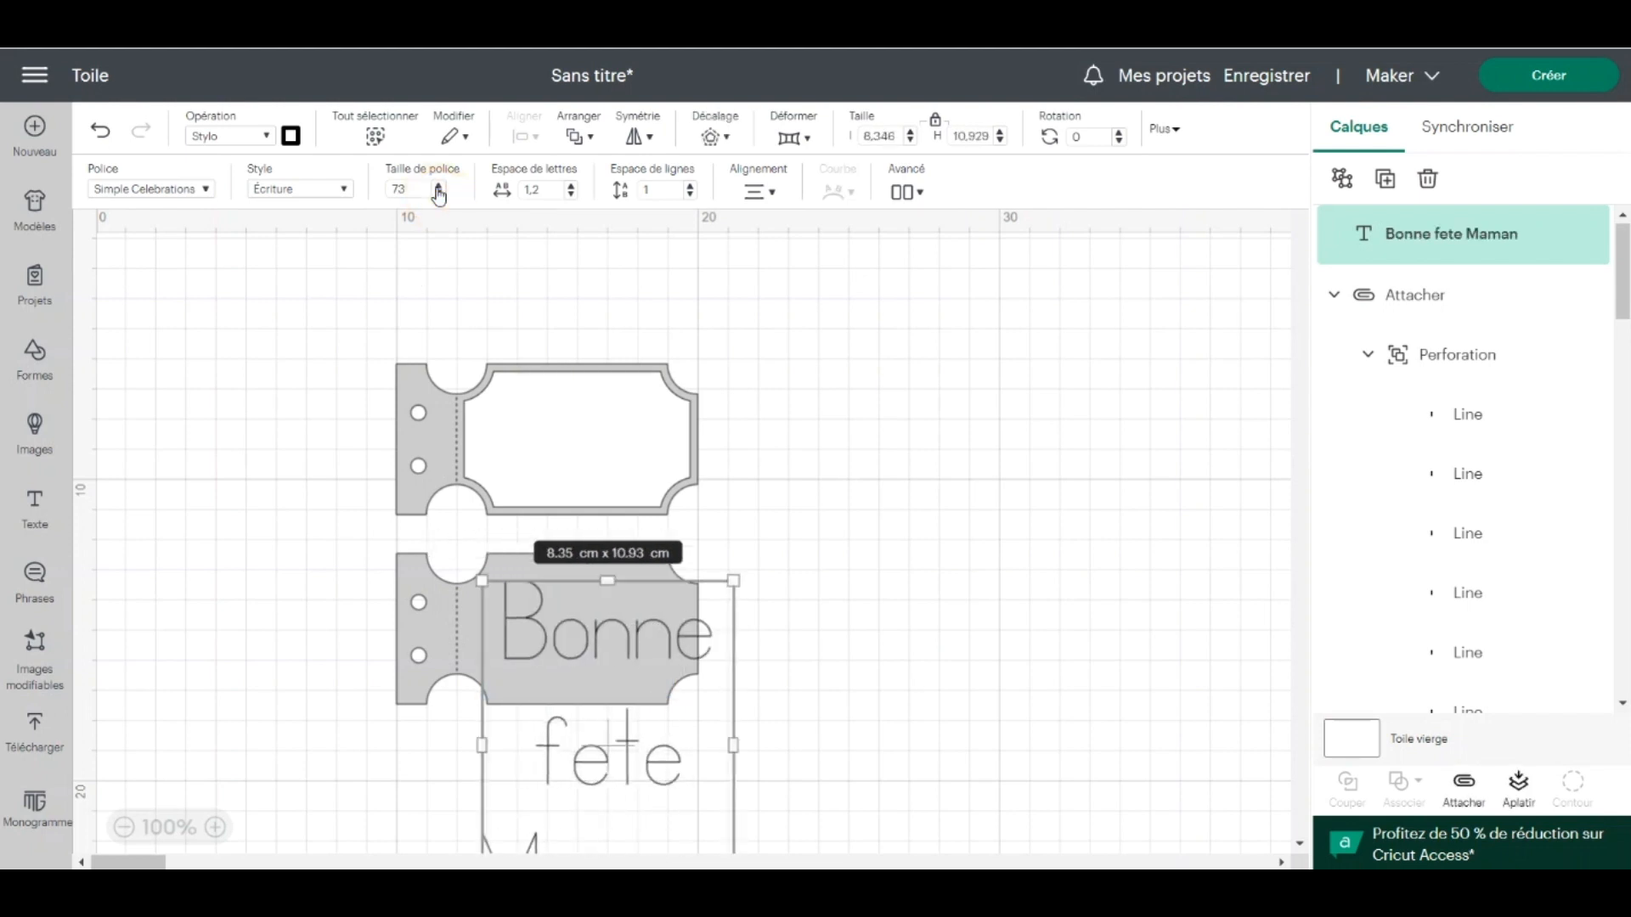
pyautogui.doubleClick(403, 189)
pyautogui.write('22')
pyautogui.press('Return')
pyautogui.moveTo(535, 641); pyautogui.dragTo(601, 695)
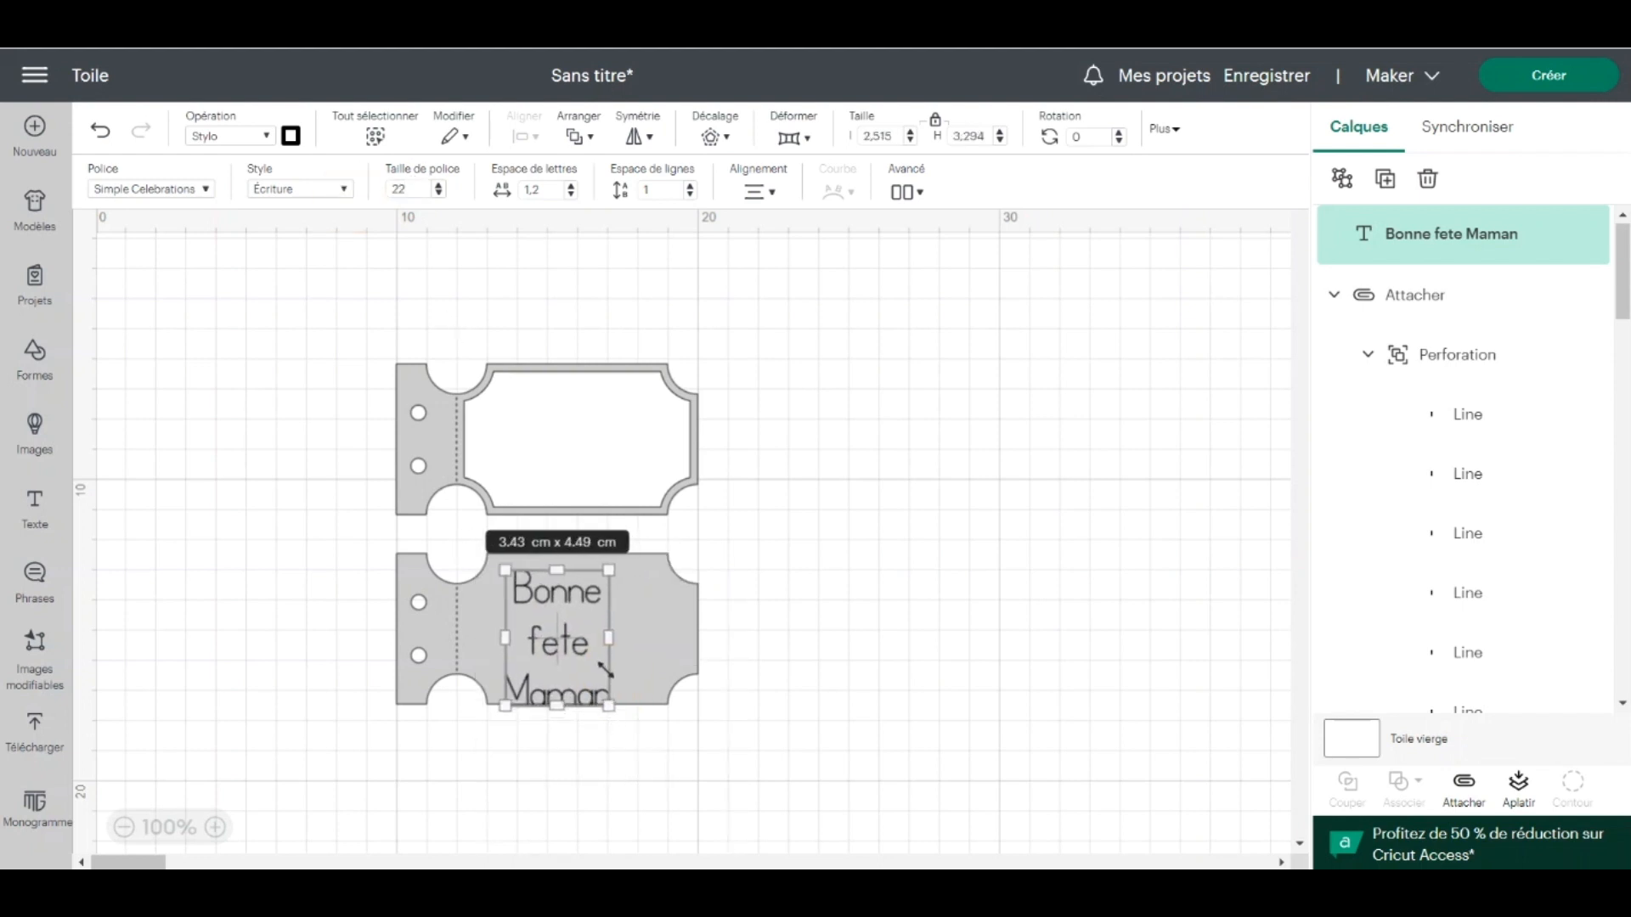
pyautogui.moveTo(559, 641); pyautogui.dragTo(581, 639)
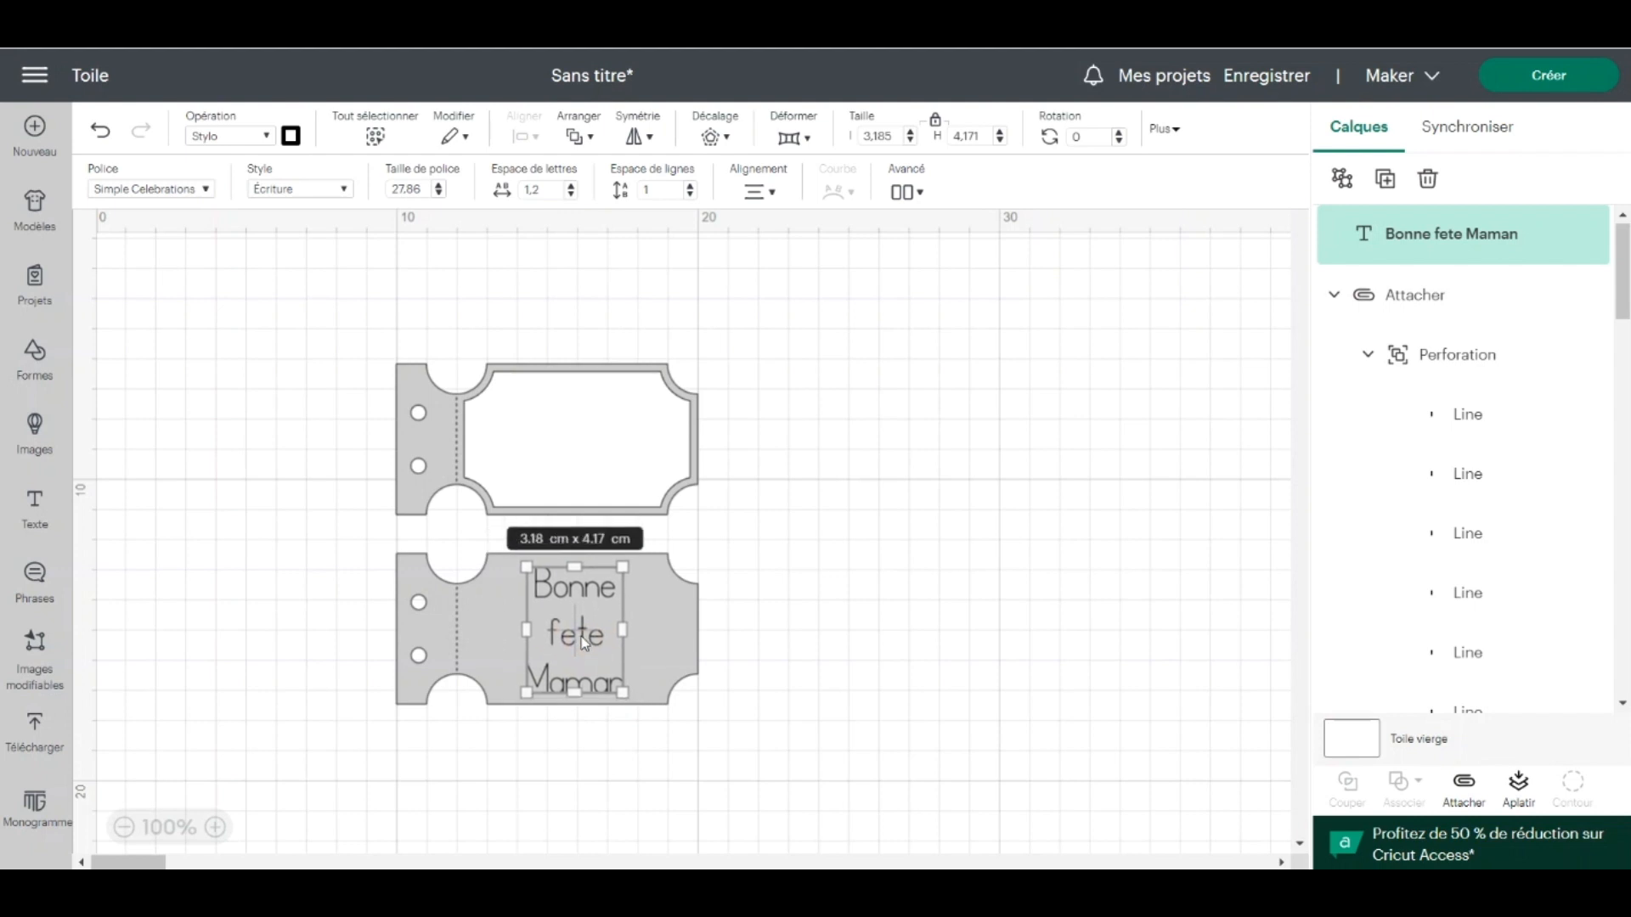
# Search the image library for "fleur" and filter the results by Gratuit
pyautogui.click(34, 433)
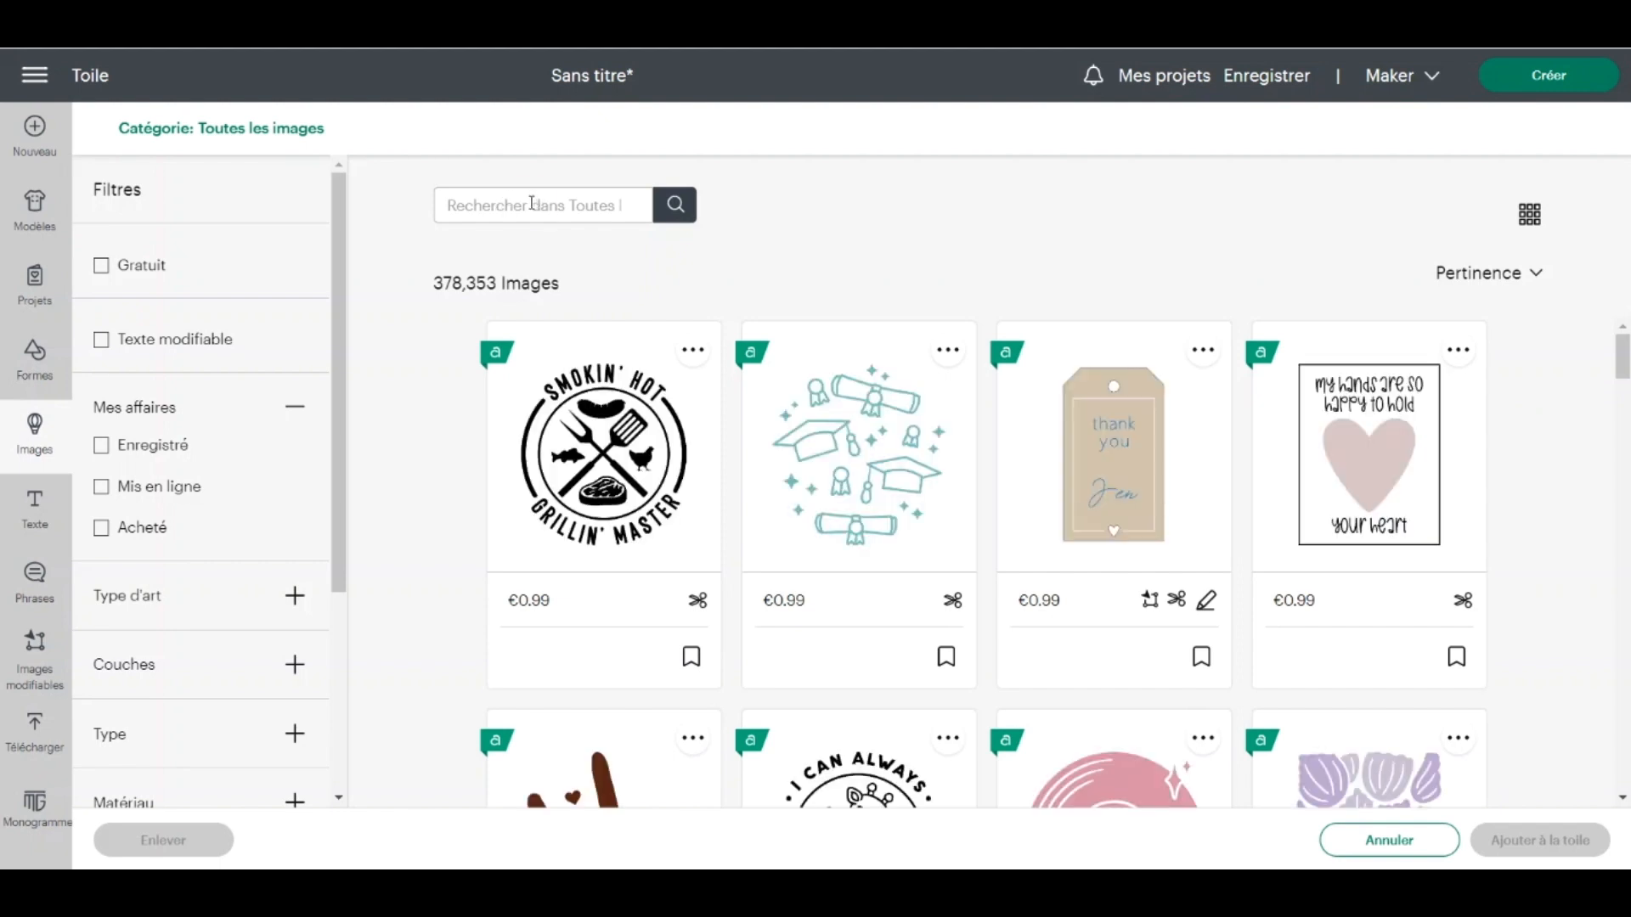
pyautogui.click(532, 203)
pyautogui.write('fleur')
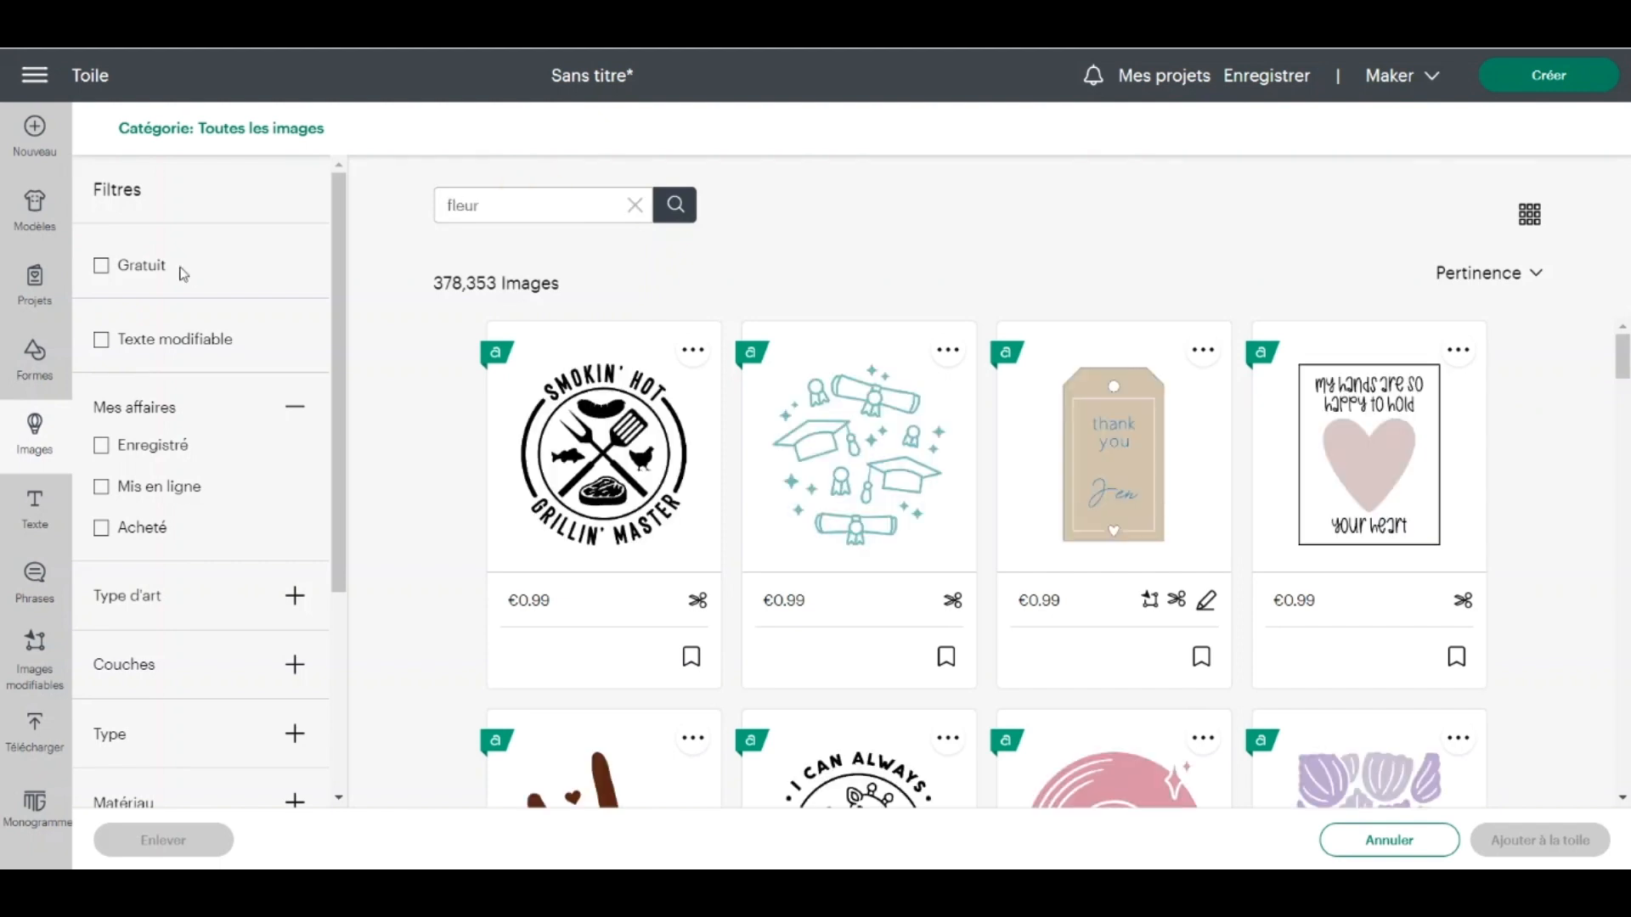
pyautogui.click(102, 266)
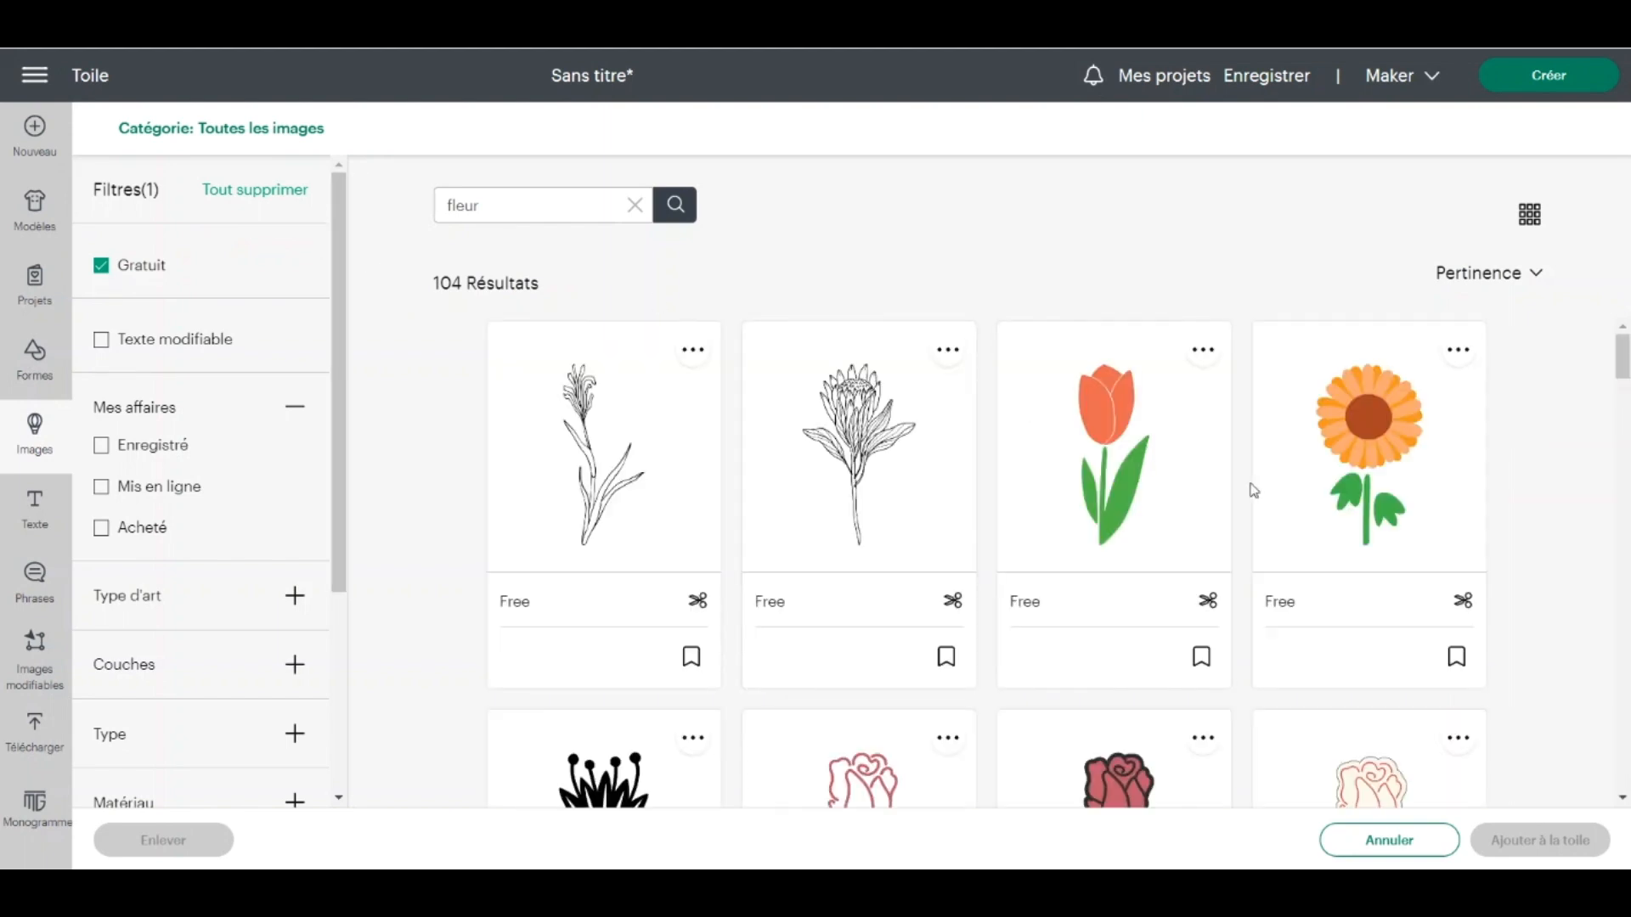
# Select the free drawable rose and the free drawable daisy bouquet, both with a cut outline, and add them to the canvas
pyautogui.scroll(-5, 1254, 491)
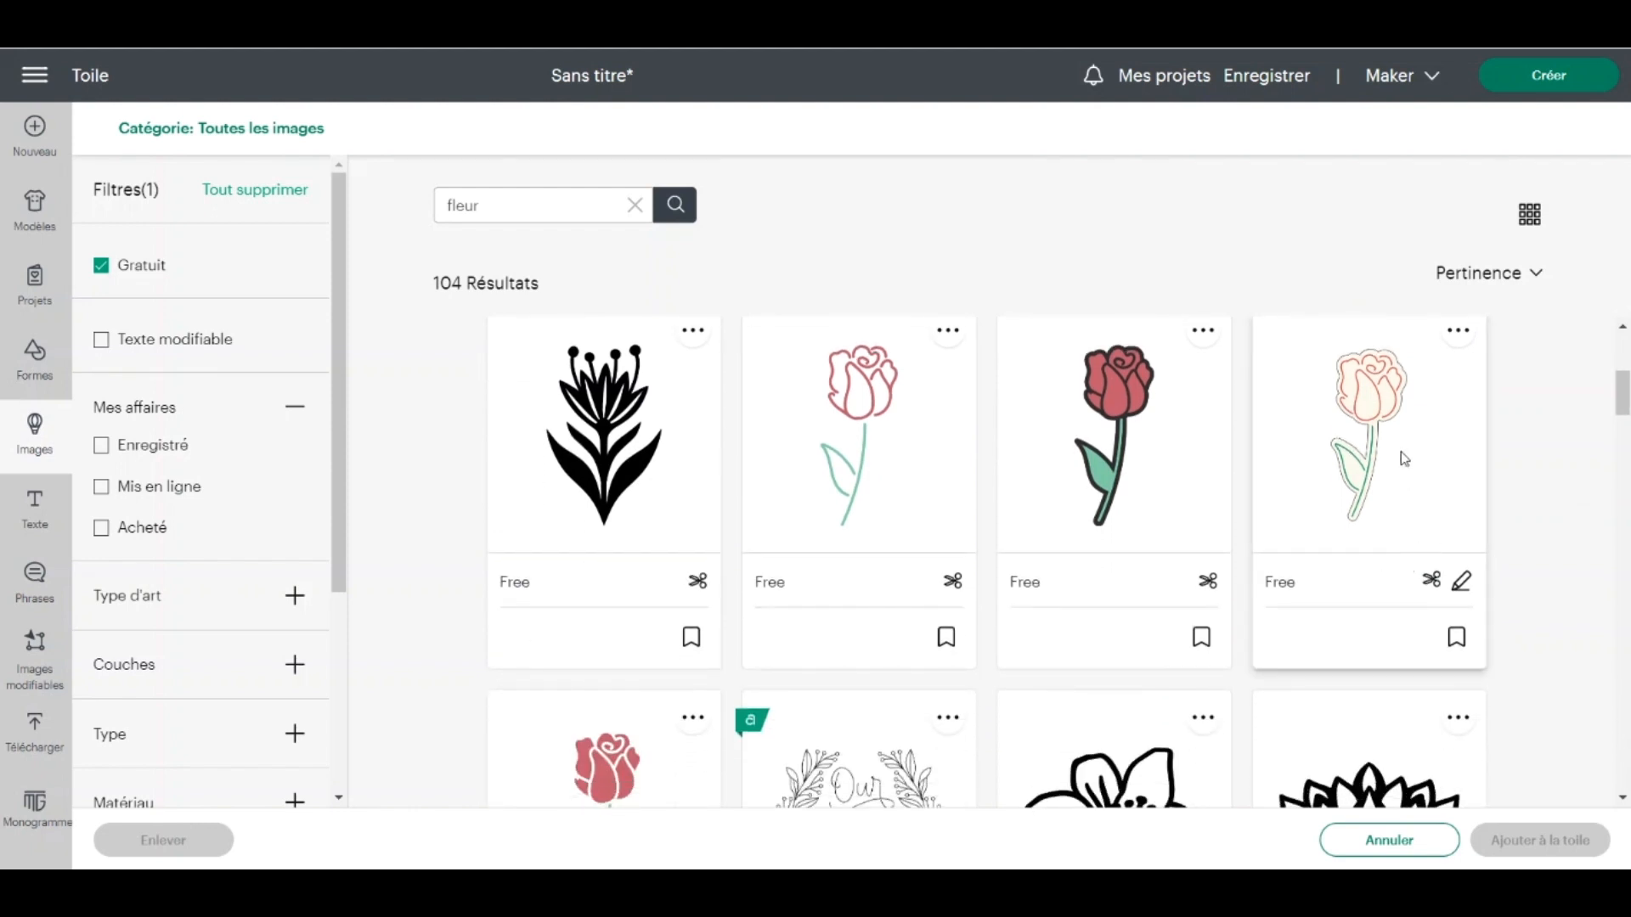
pyautogui.click(1391, 448)
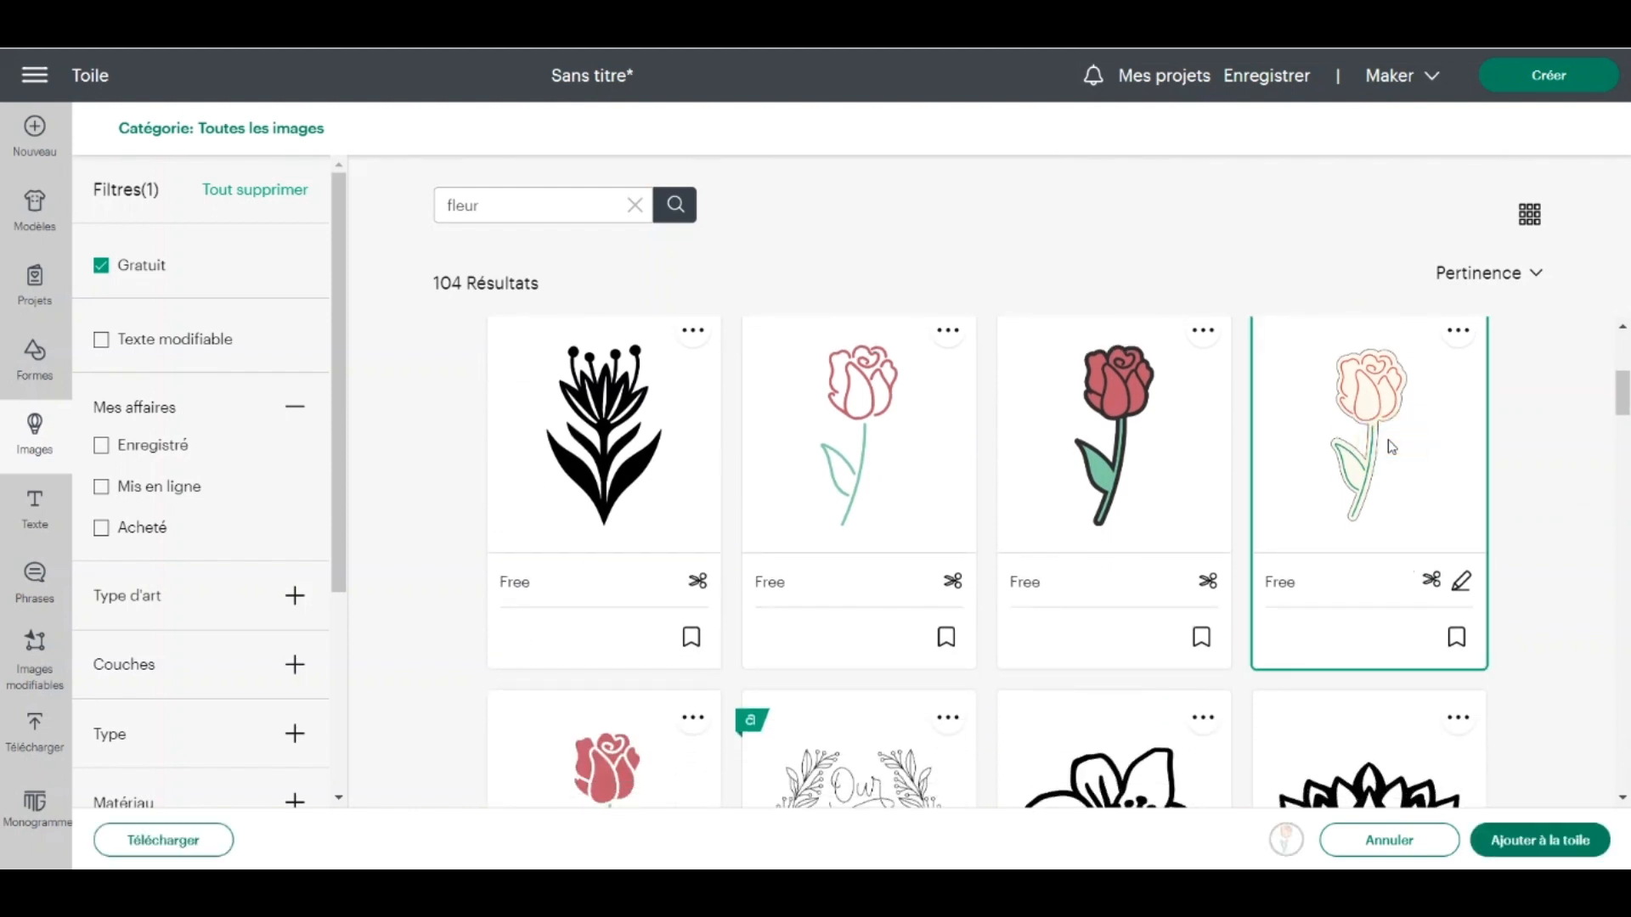
pyautogui.scroll(-5, 1392, 448)
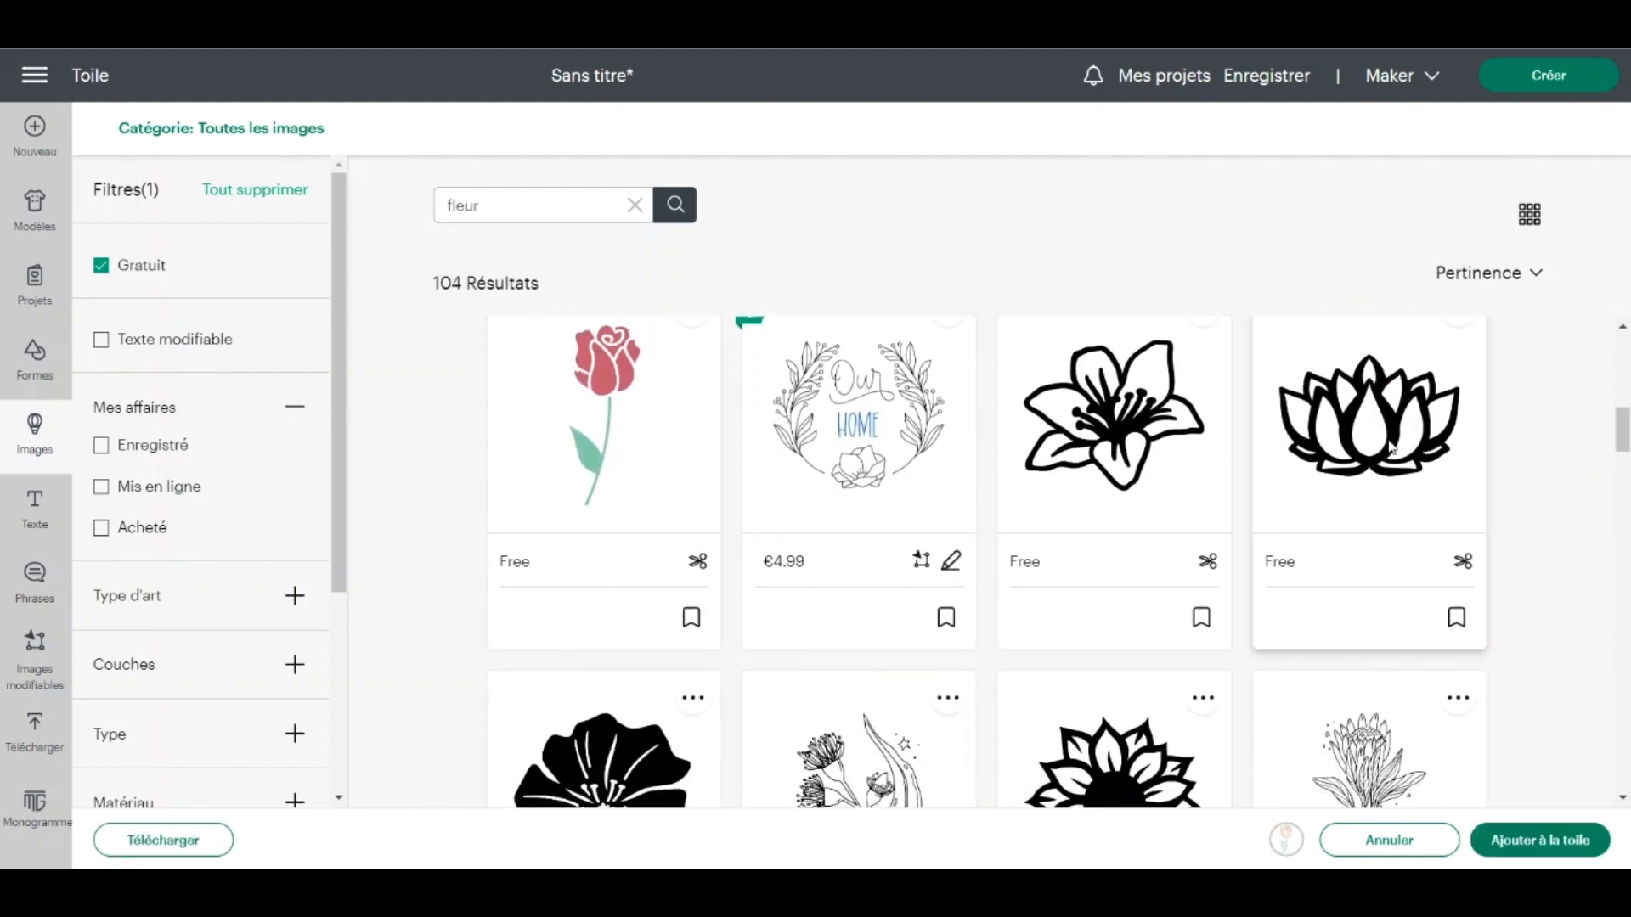
pyautogui.scroll(-5, 1391, 448)
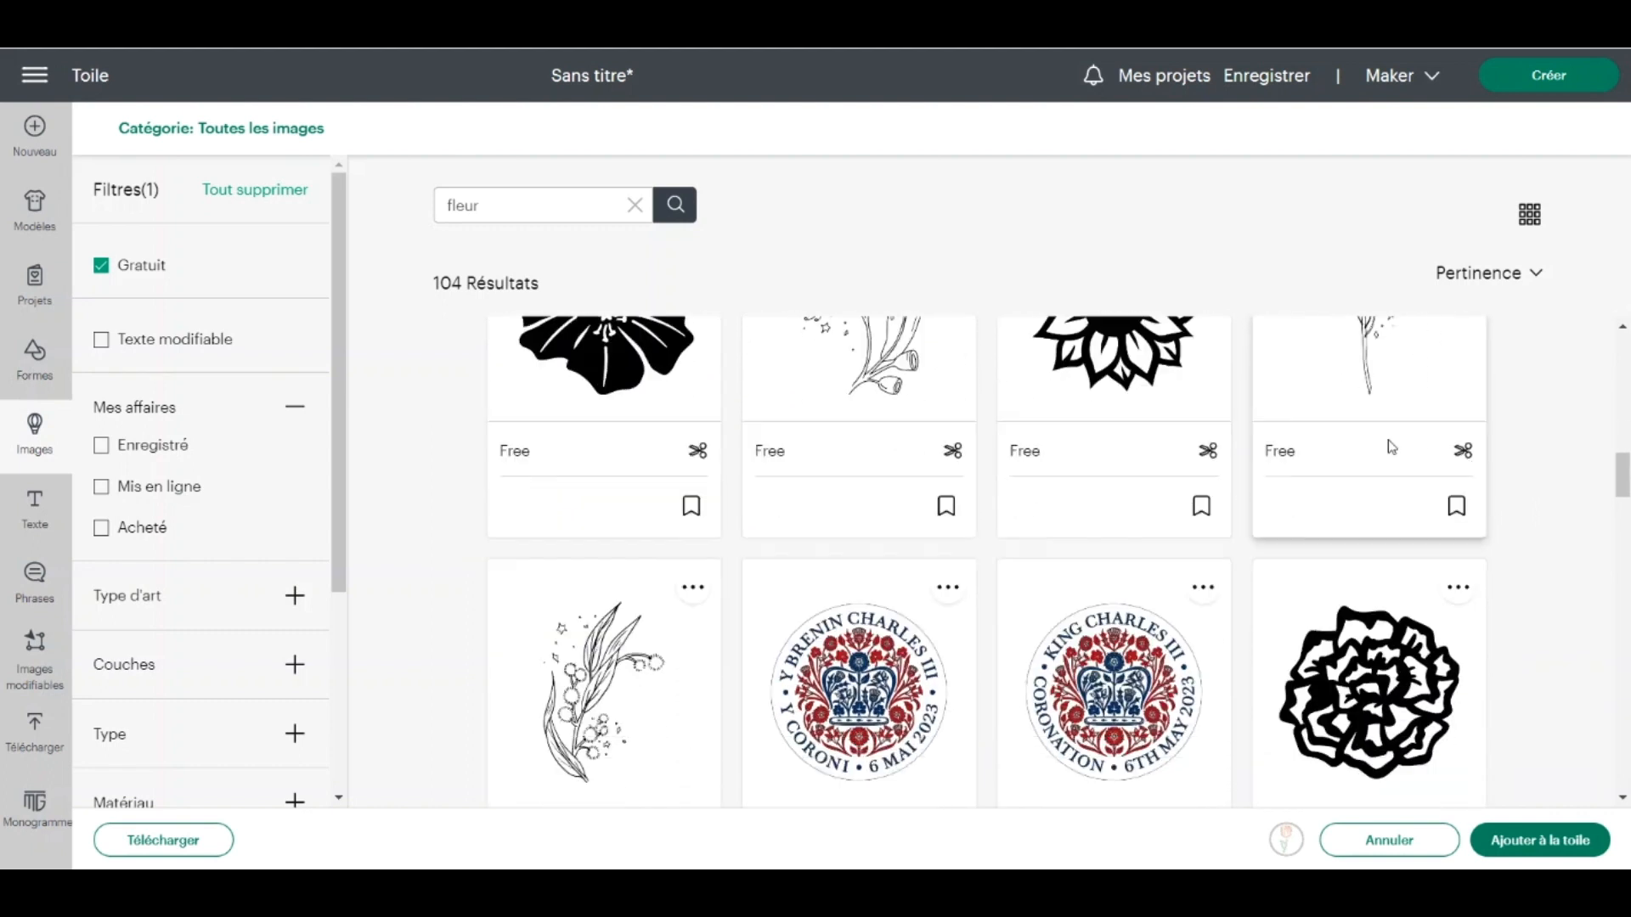
pyautogui.scroll(-5, 1391, 448)
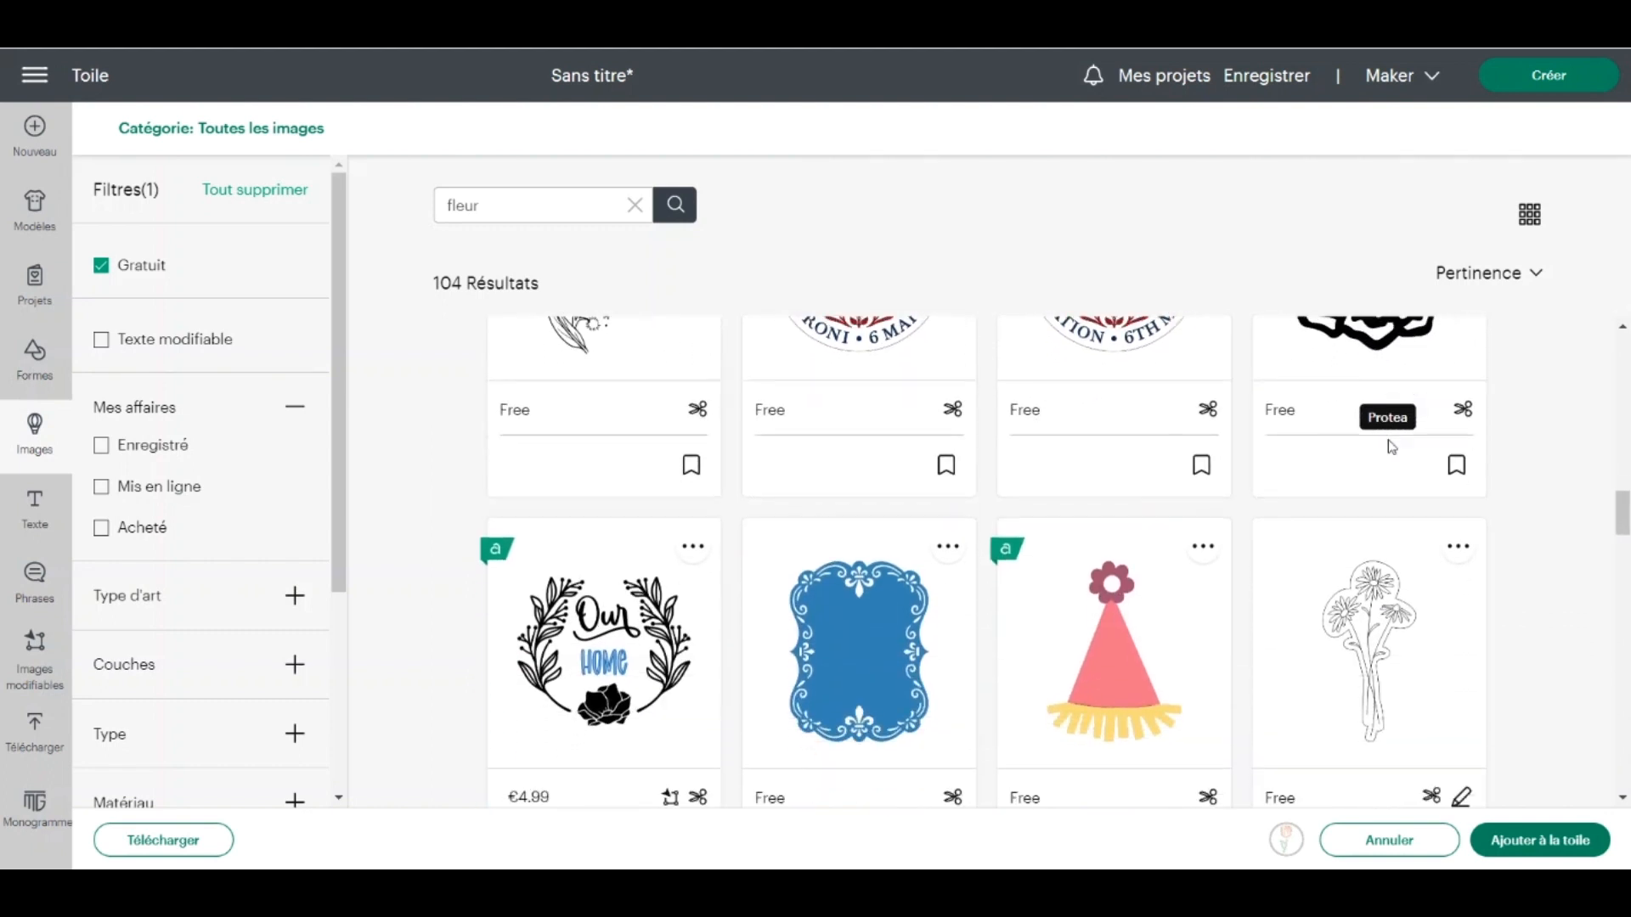
pyautogui.scroll(-3, 1391, 448)
pyautogui.click(1390, 501)
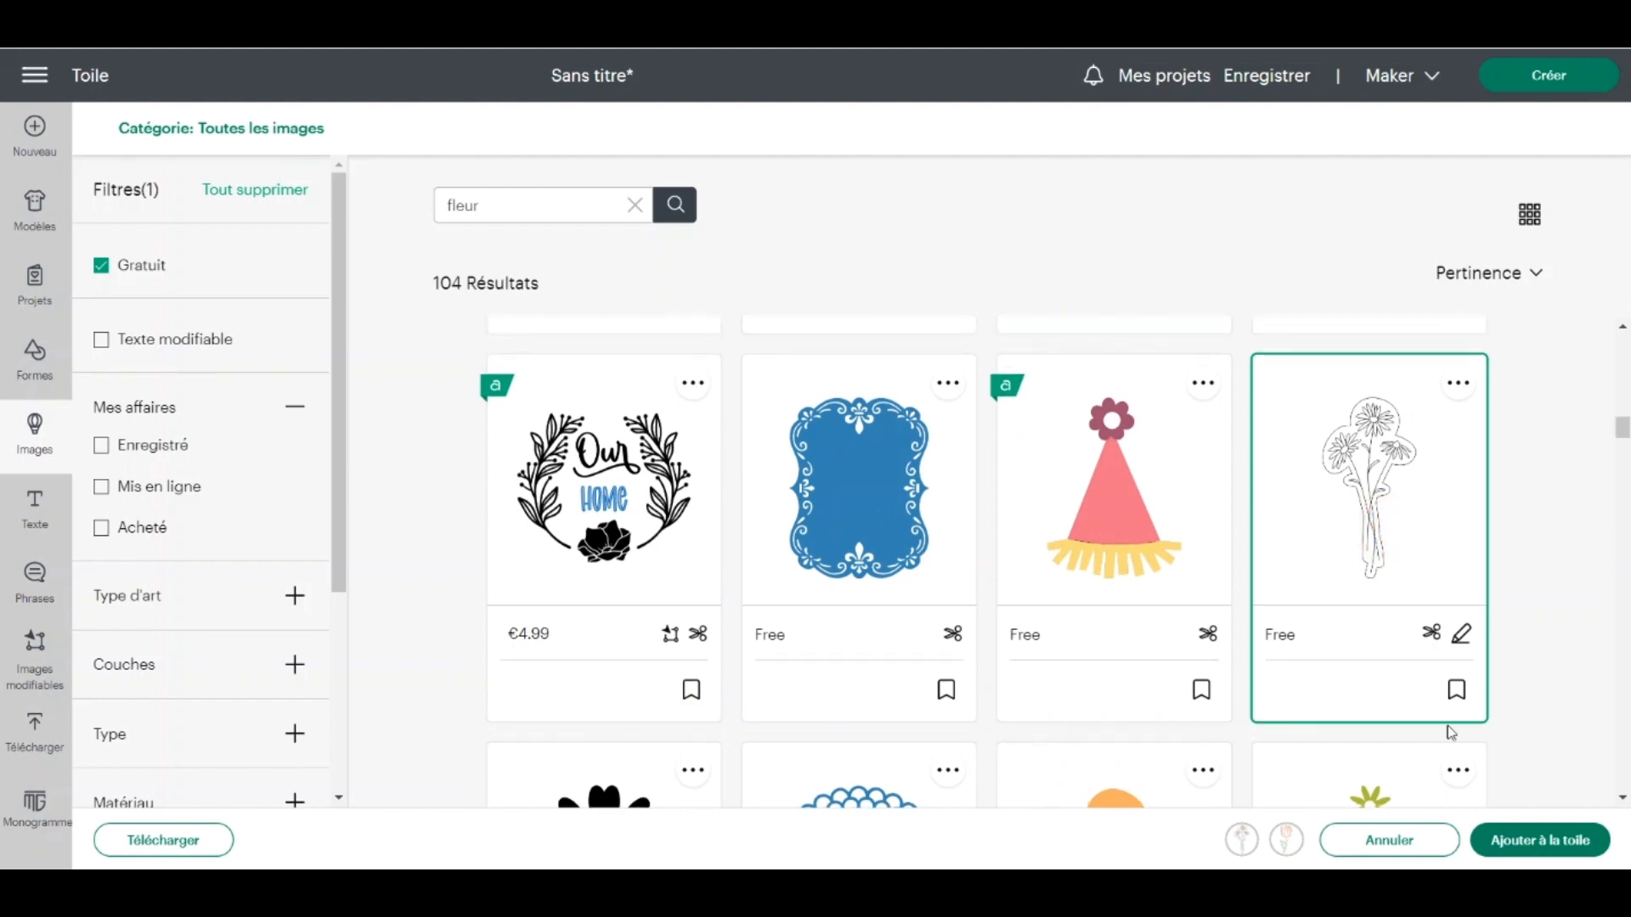
pyautogui.click(1546, 839)
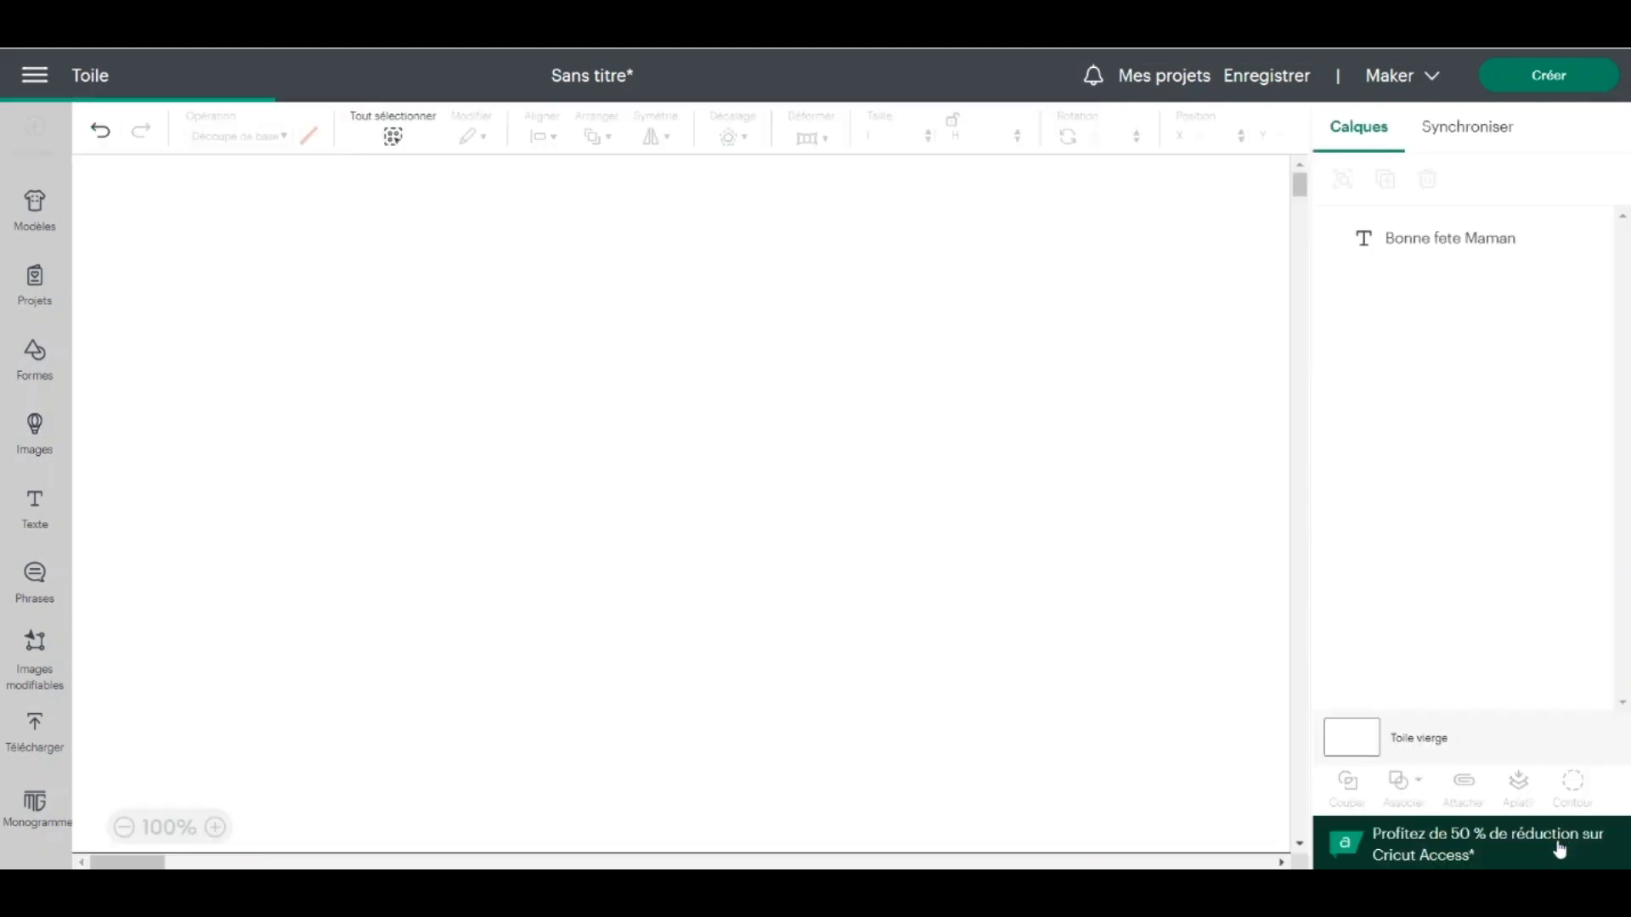
# Move the daisy bouquet away from the rose and delete the cut backing layer of each flower, keeping only the drawn lines
pyautogui.moveTo(327, 396); pyautogui.dragTo(1138, 404)
pyautogui.click(1049, 420)
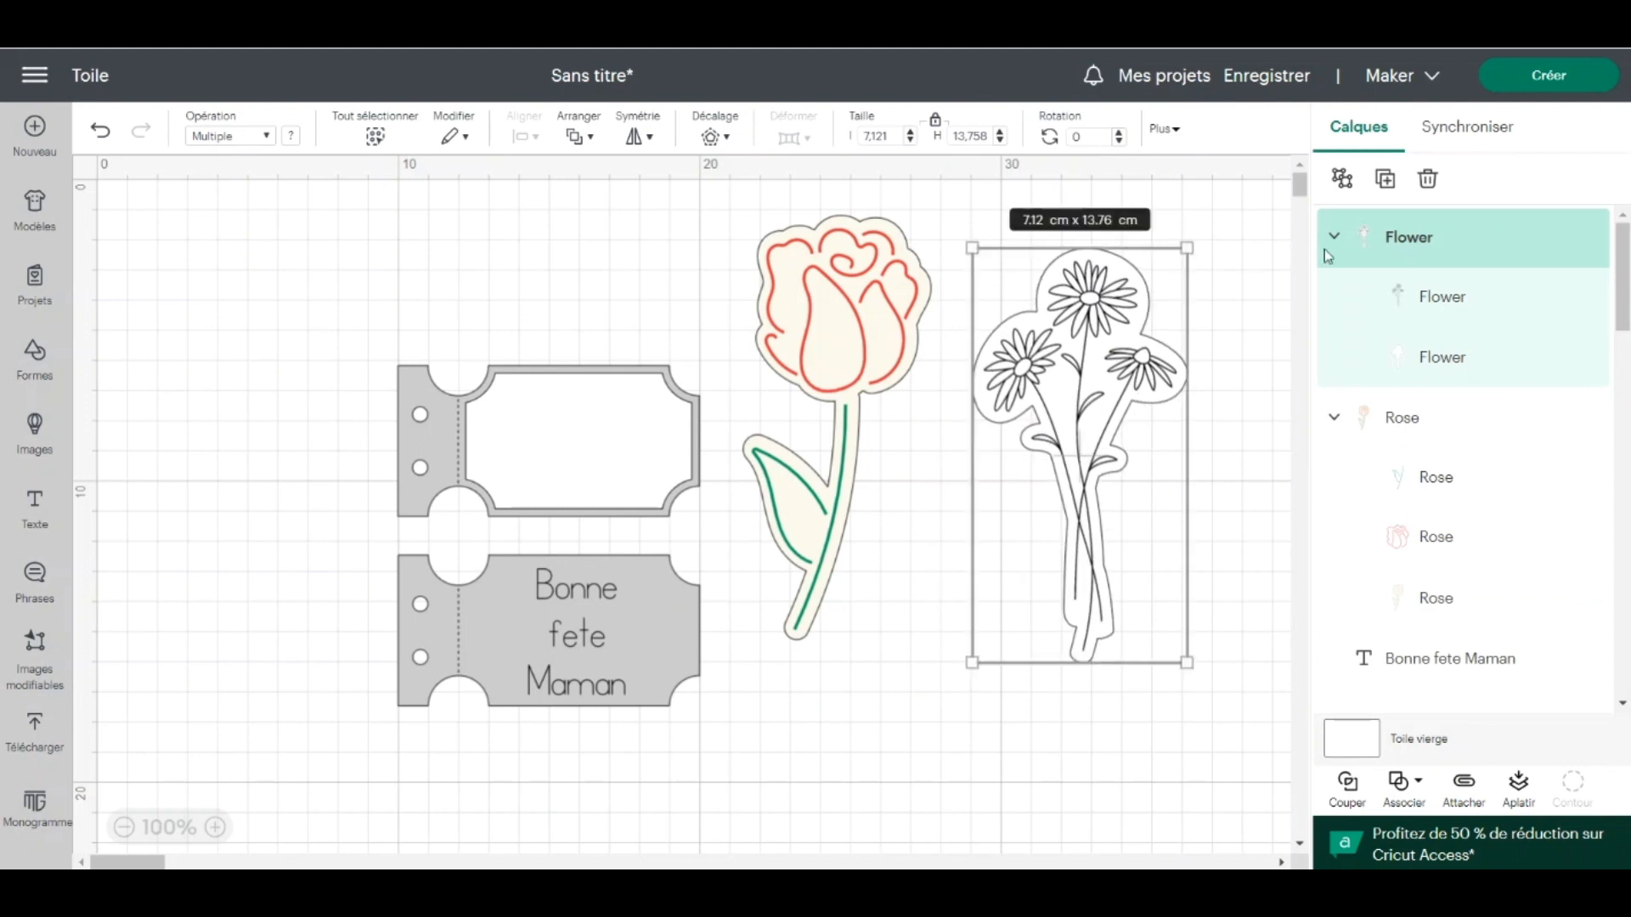
pyautogui.click(1429, 360)
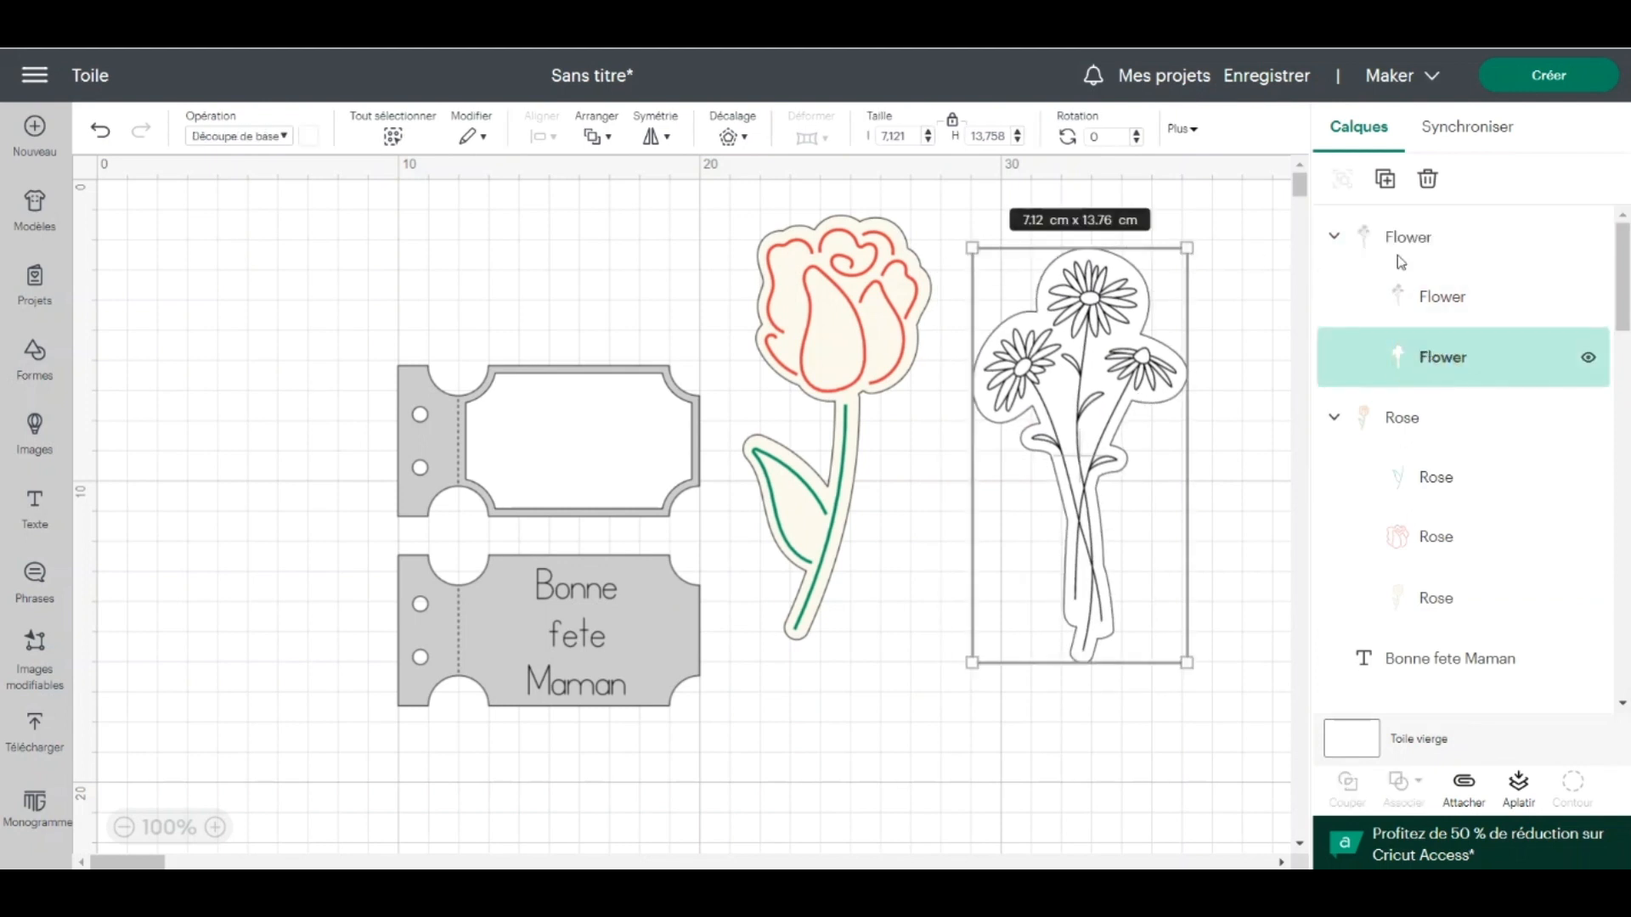
pyautogui.click(1427, 178)
pyautogui.click(901, 303)
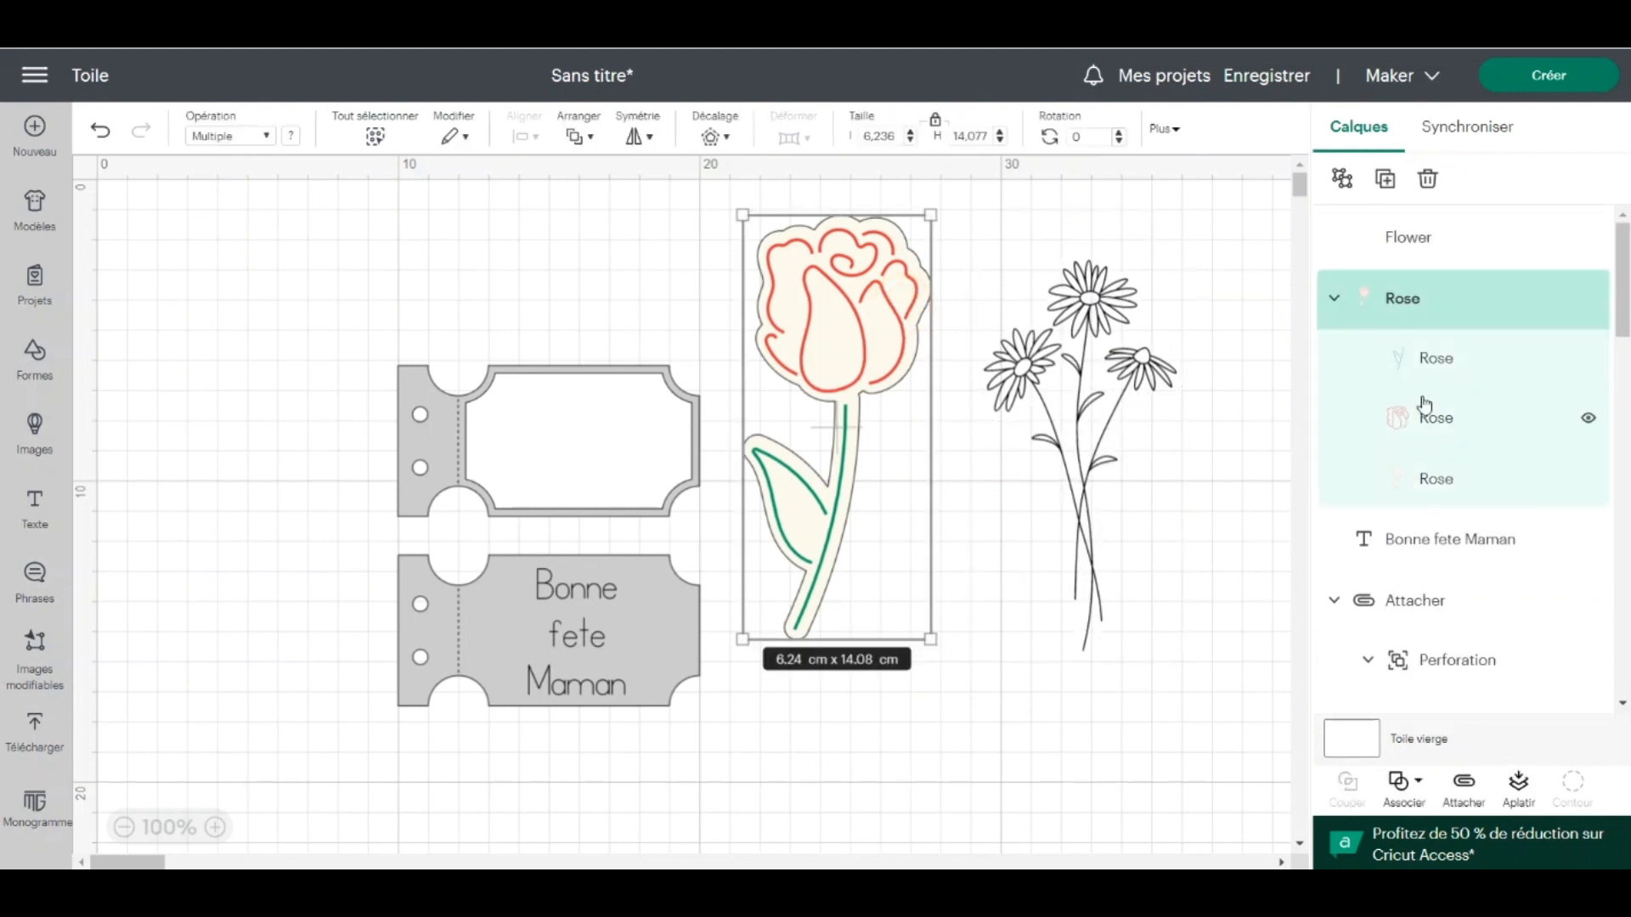
pyautogui.click(1450, 484)
pyautogui.click(1427, 178)
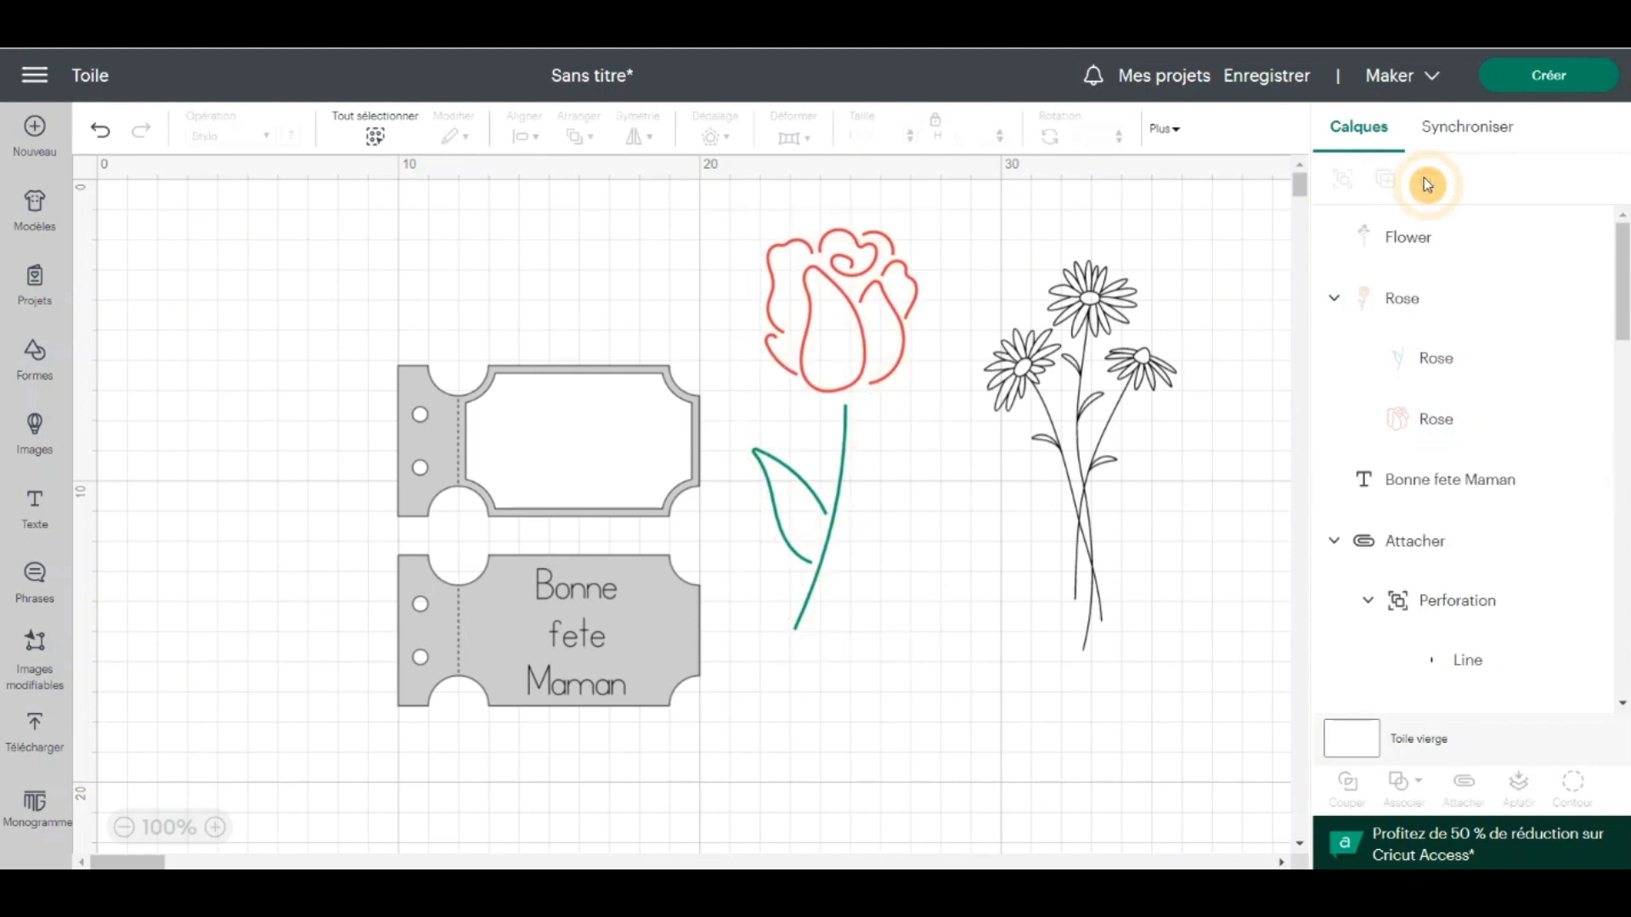
# Shrink the rose to about 1.2 × 2.9 cm and the daisies to about 2.1 × 4.2 cm, placing the daisies left of the greeting
pyautogui.click(860, 377)
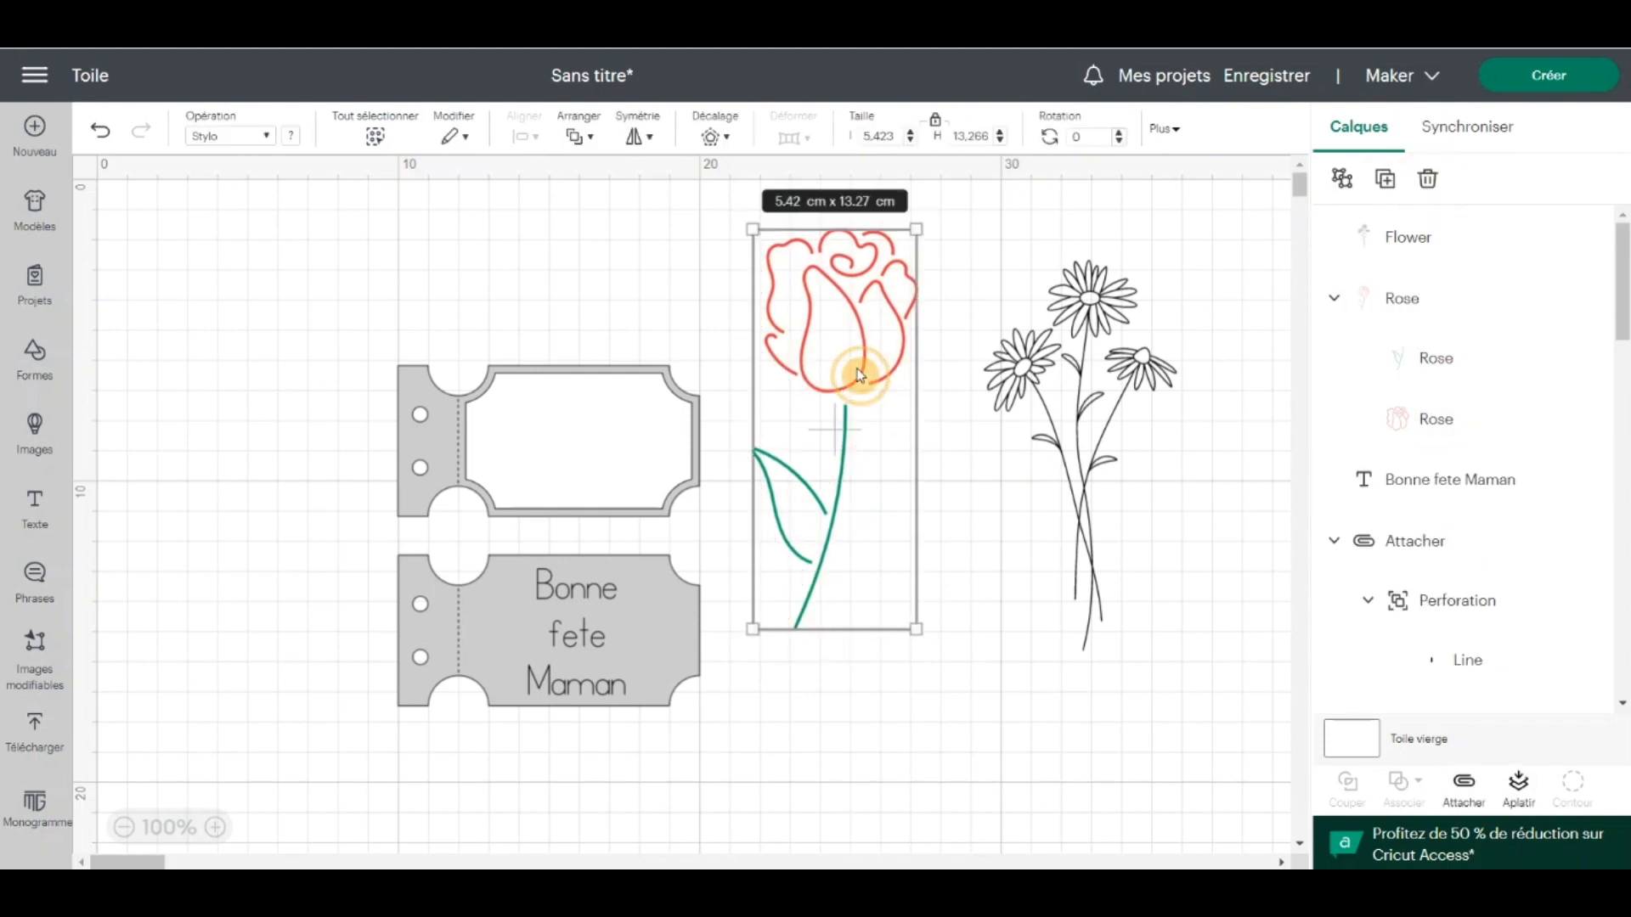
pyautogui.moveTo(917, 225); pyautogui.dragTo(761, 541)
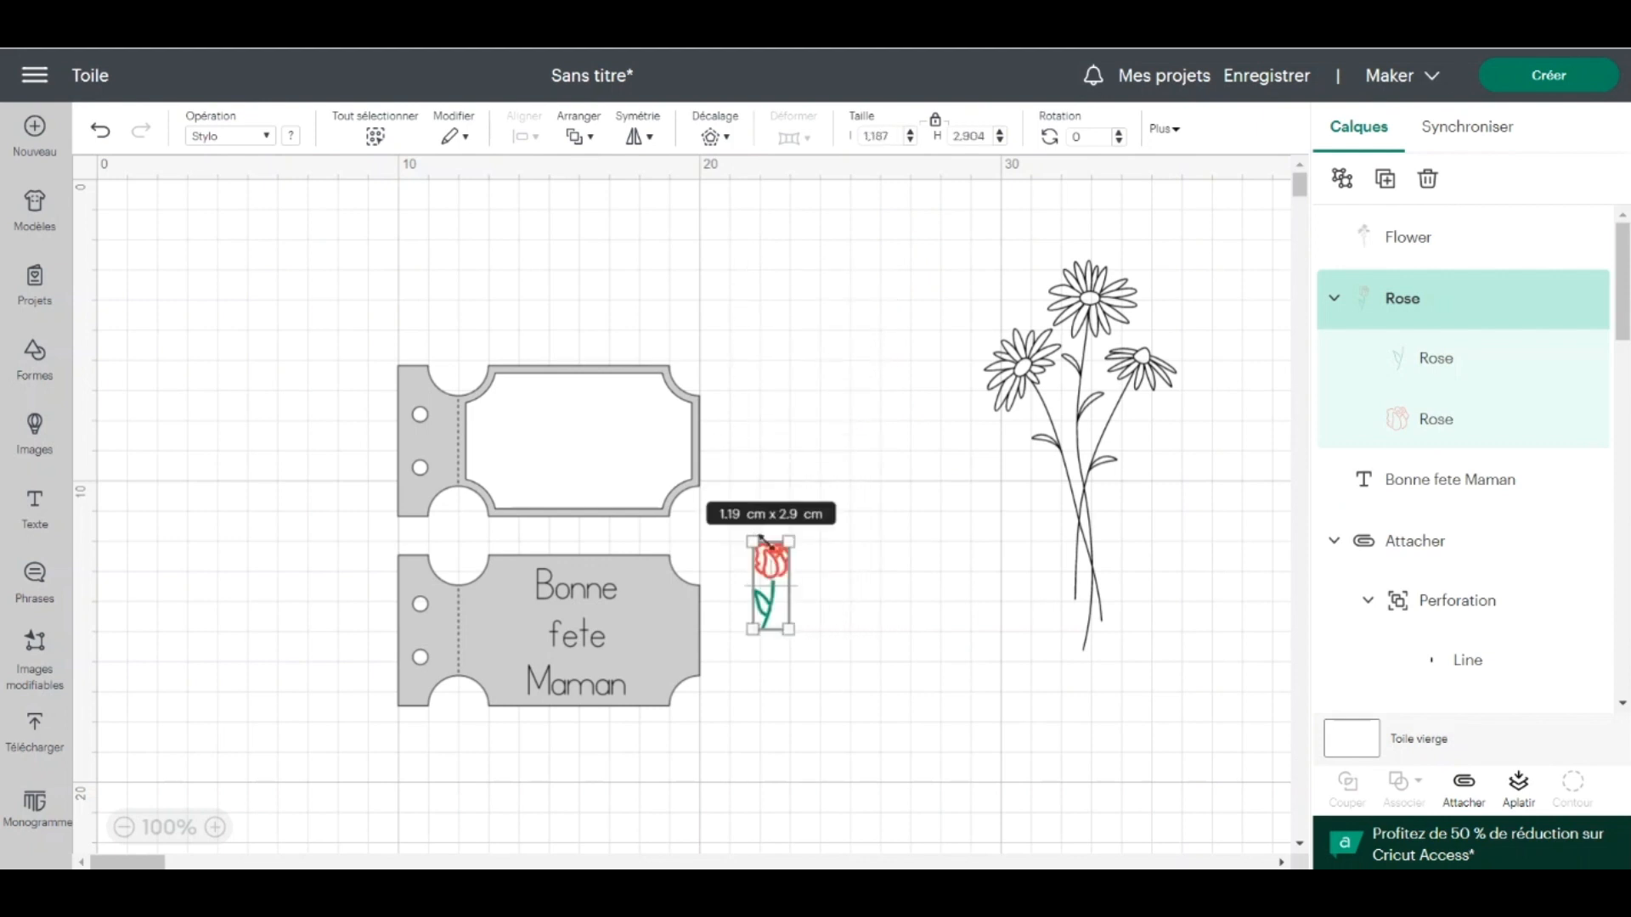
pyautogui.moveTo(1056, 436); pyautogui.dragTo(510, 629)
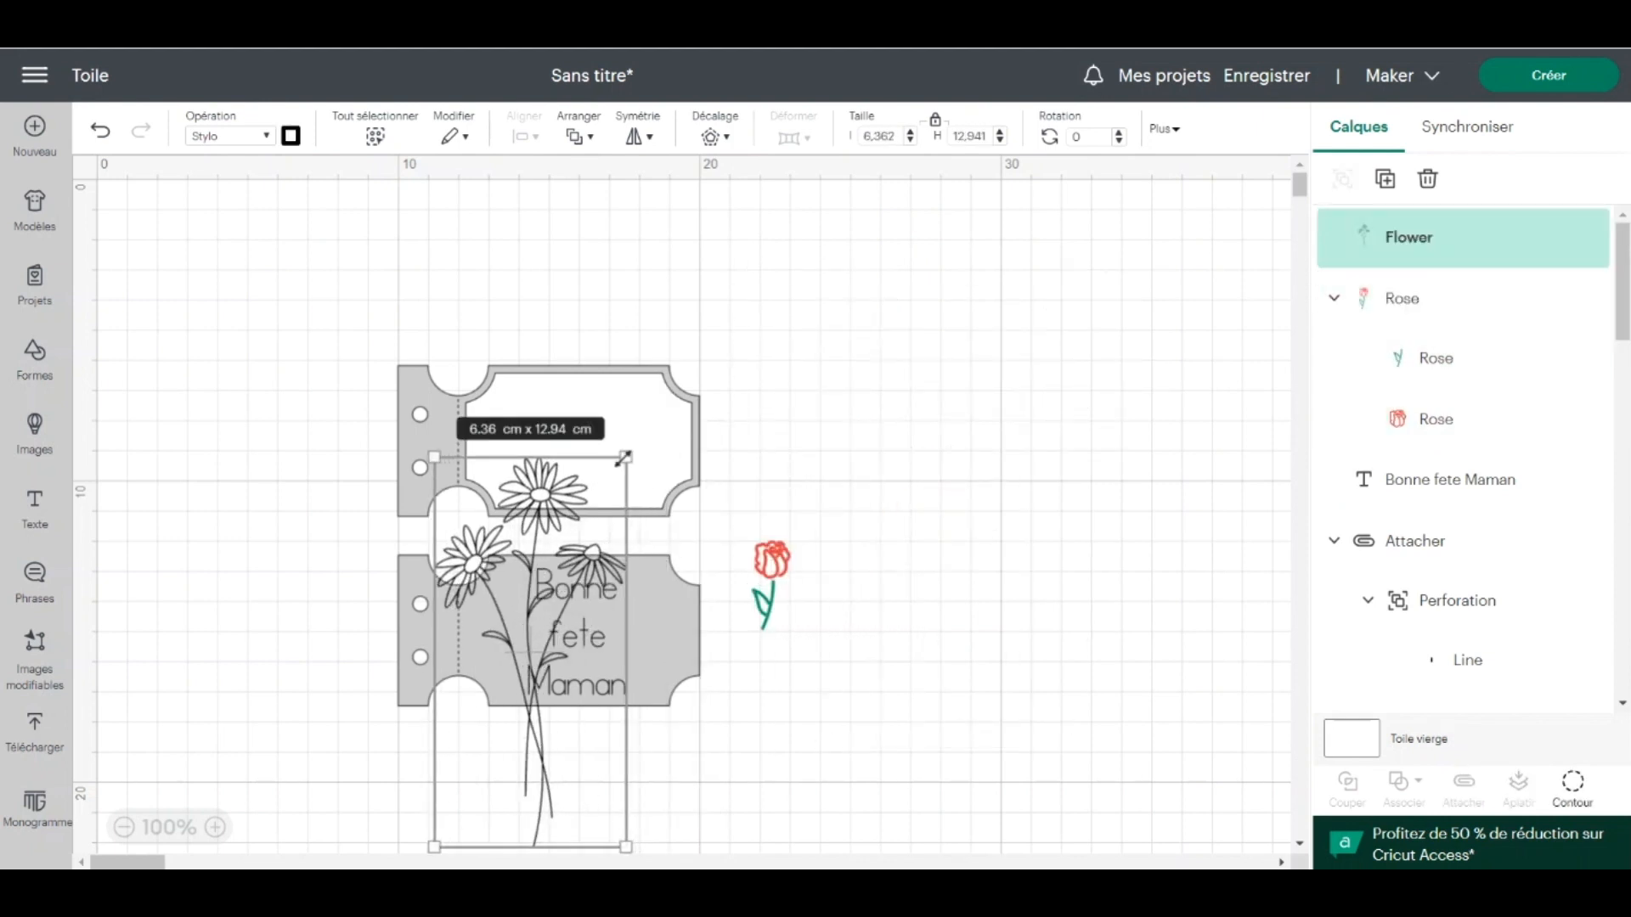
pyautogui.moveTo(619, 460); pyautogui.dragTo(505, 605)
pyautogui.moveTo(503, 600); pyautogui.dragTo(504, 599)
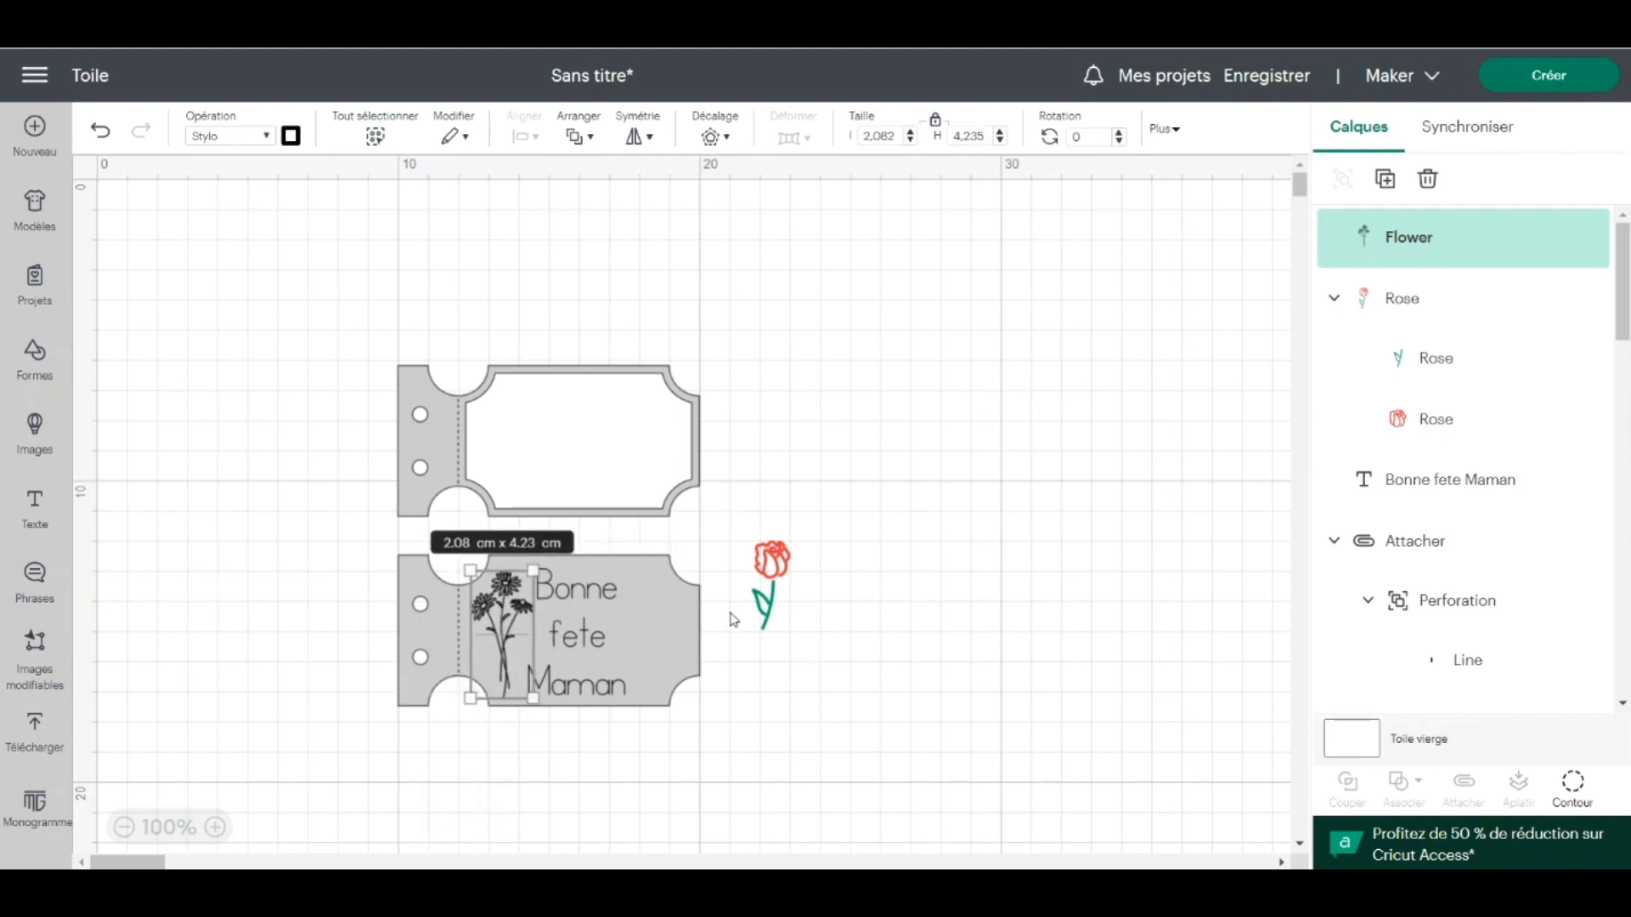
# Change the rose's pen to Fine Point (0.4mm) Black and place the rose on the tag to the right of the greeting
pyautogui.click(764, 596)
pyautogui.click(293, 139)
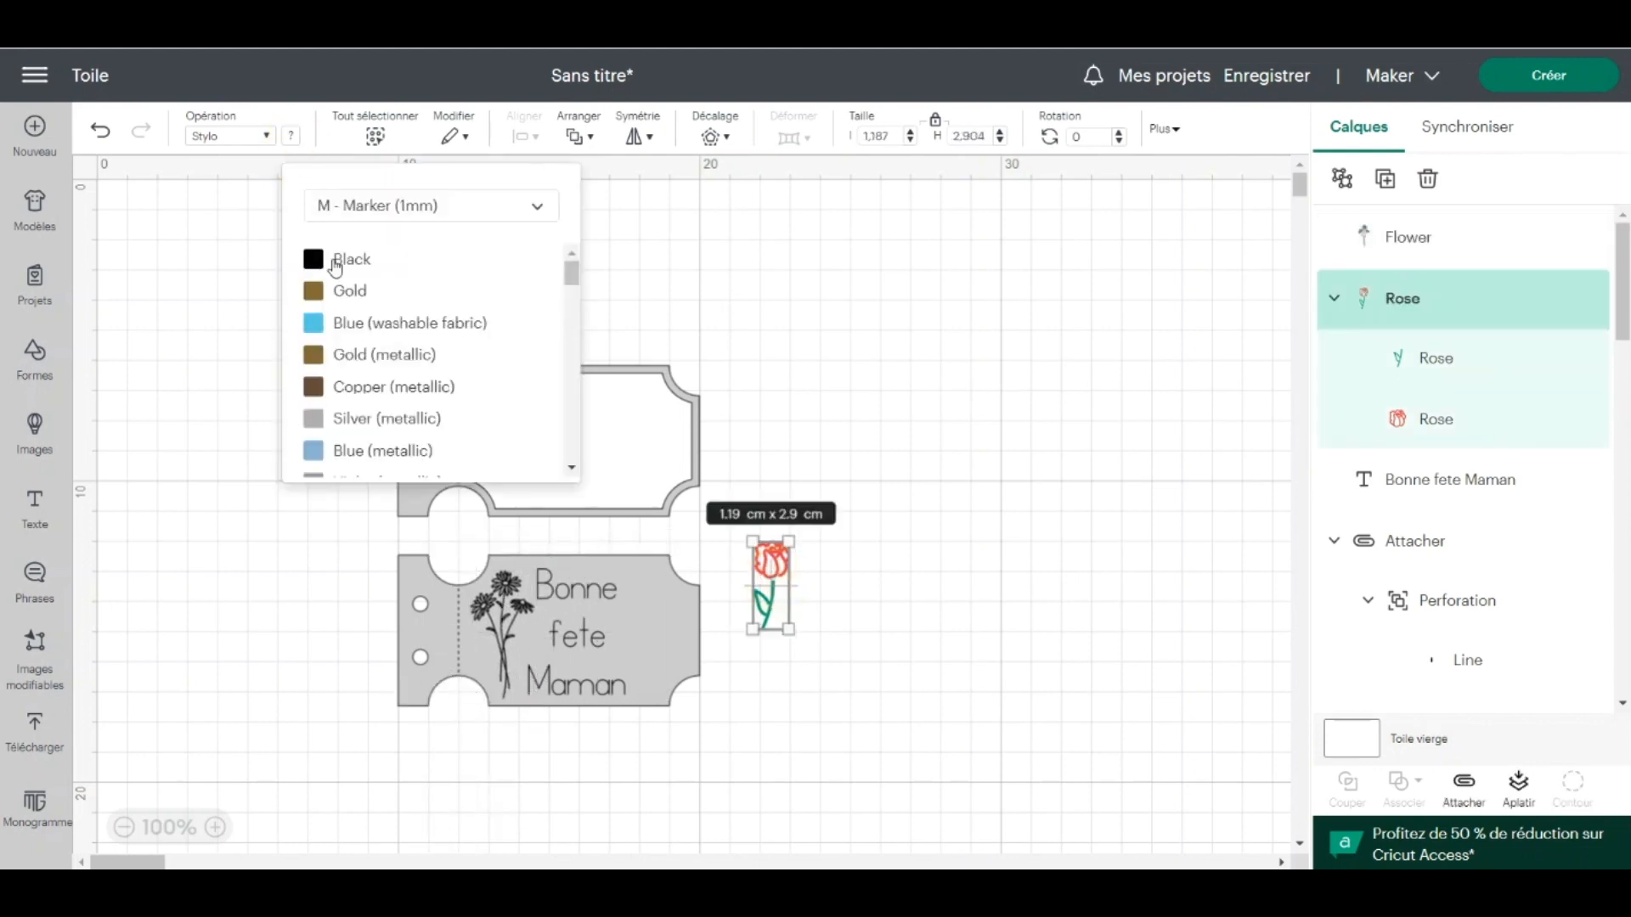
pyautogui.click(333, 263)
pyautogui.click(369, 204)
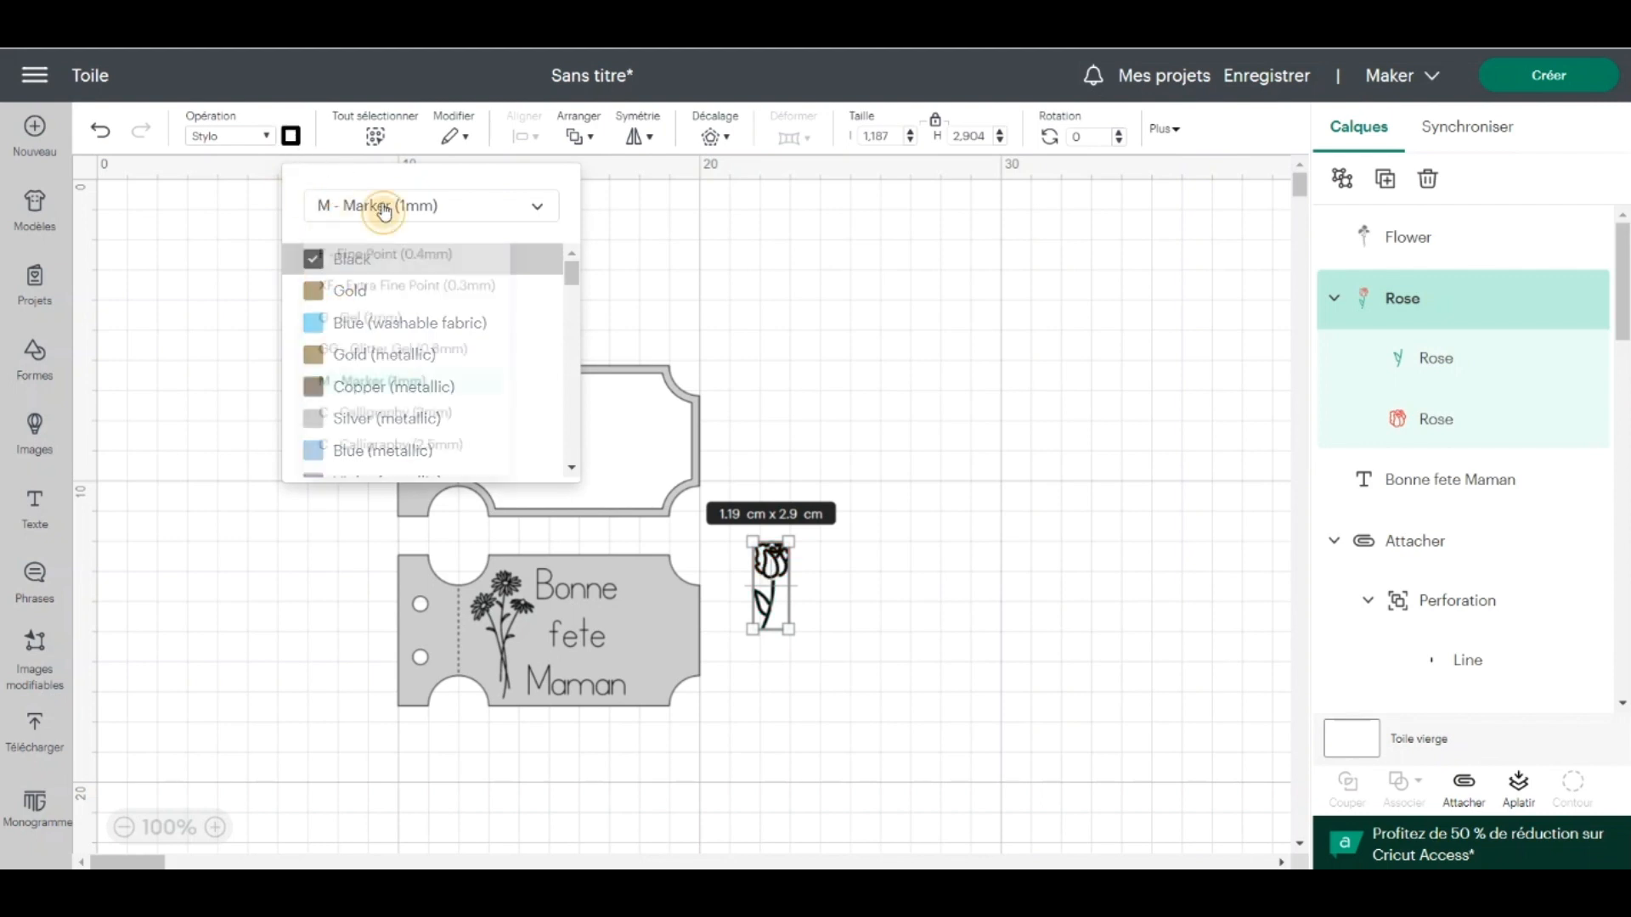
pyautogui.click(404, 256)
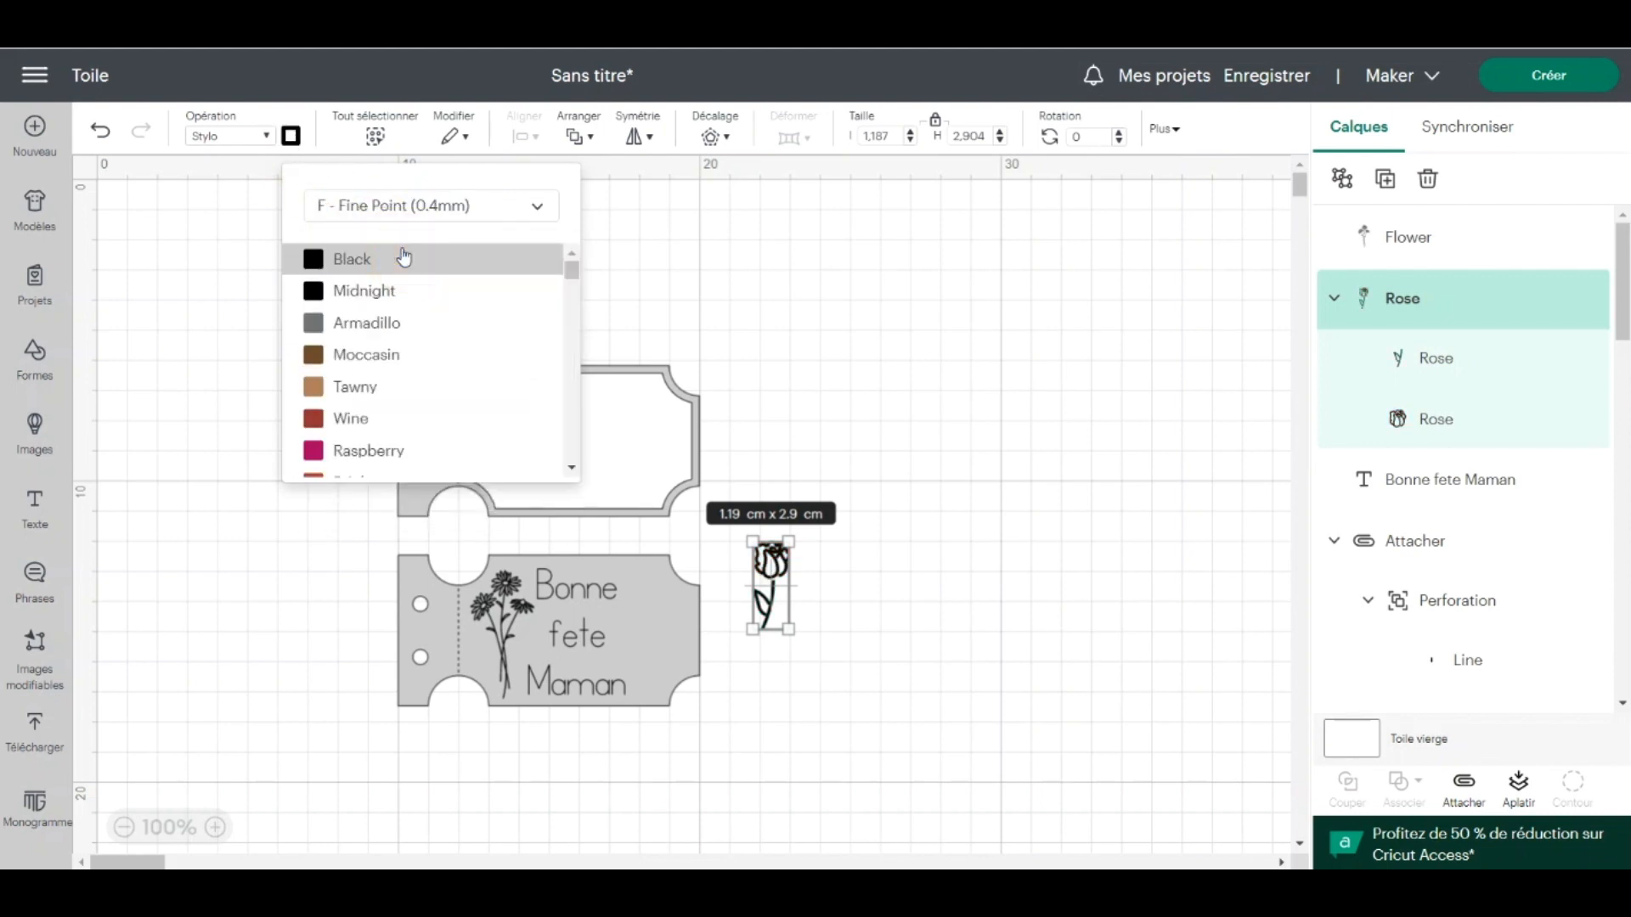
pyautogui.click(356, 264)
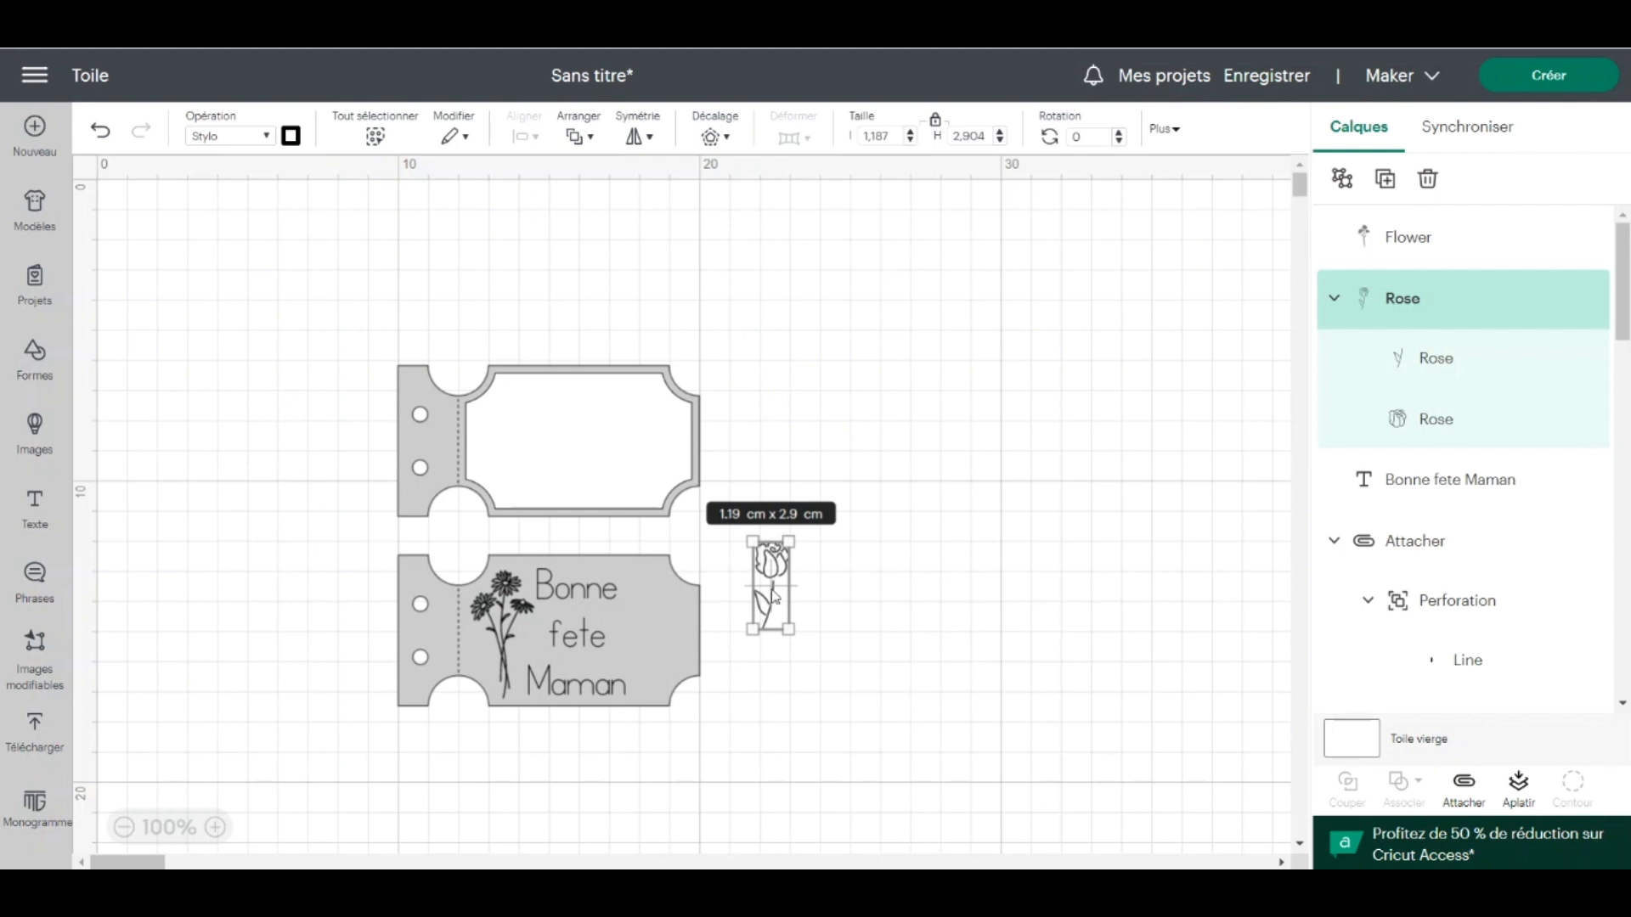
pyautogui.moveTo(775, 597); pyautogui.dragTo(664, 645)
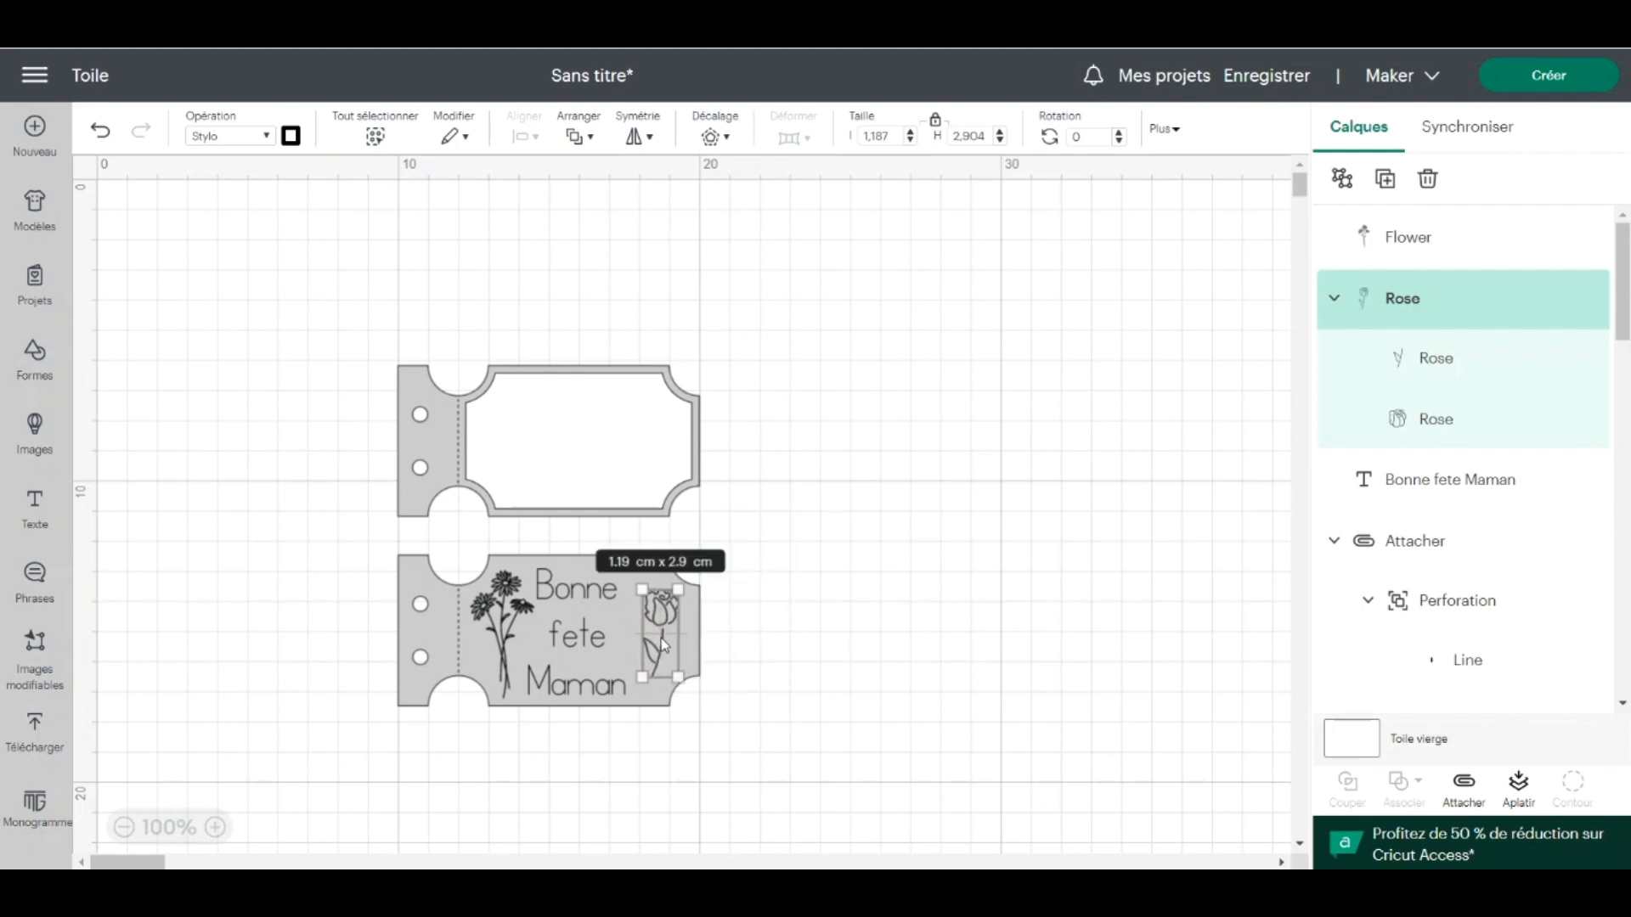
# Attach the flowers and the "Bonne fete Maman" text to the lower tag base
pyautogui.click(776, 721)
pyautogui.moveTo(729, 721); pyautogui.dragTo(312, 552)
pyautogui.click(1463, 806)
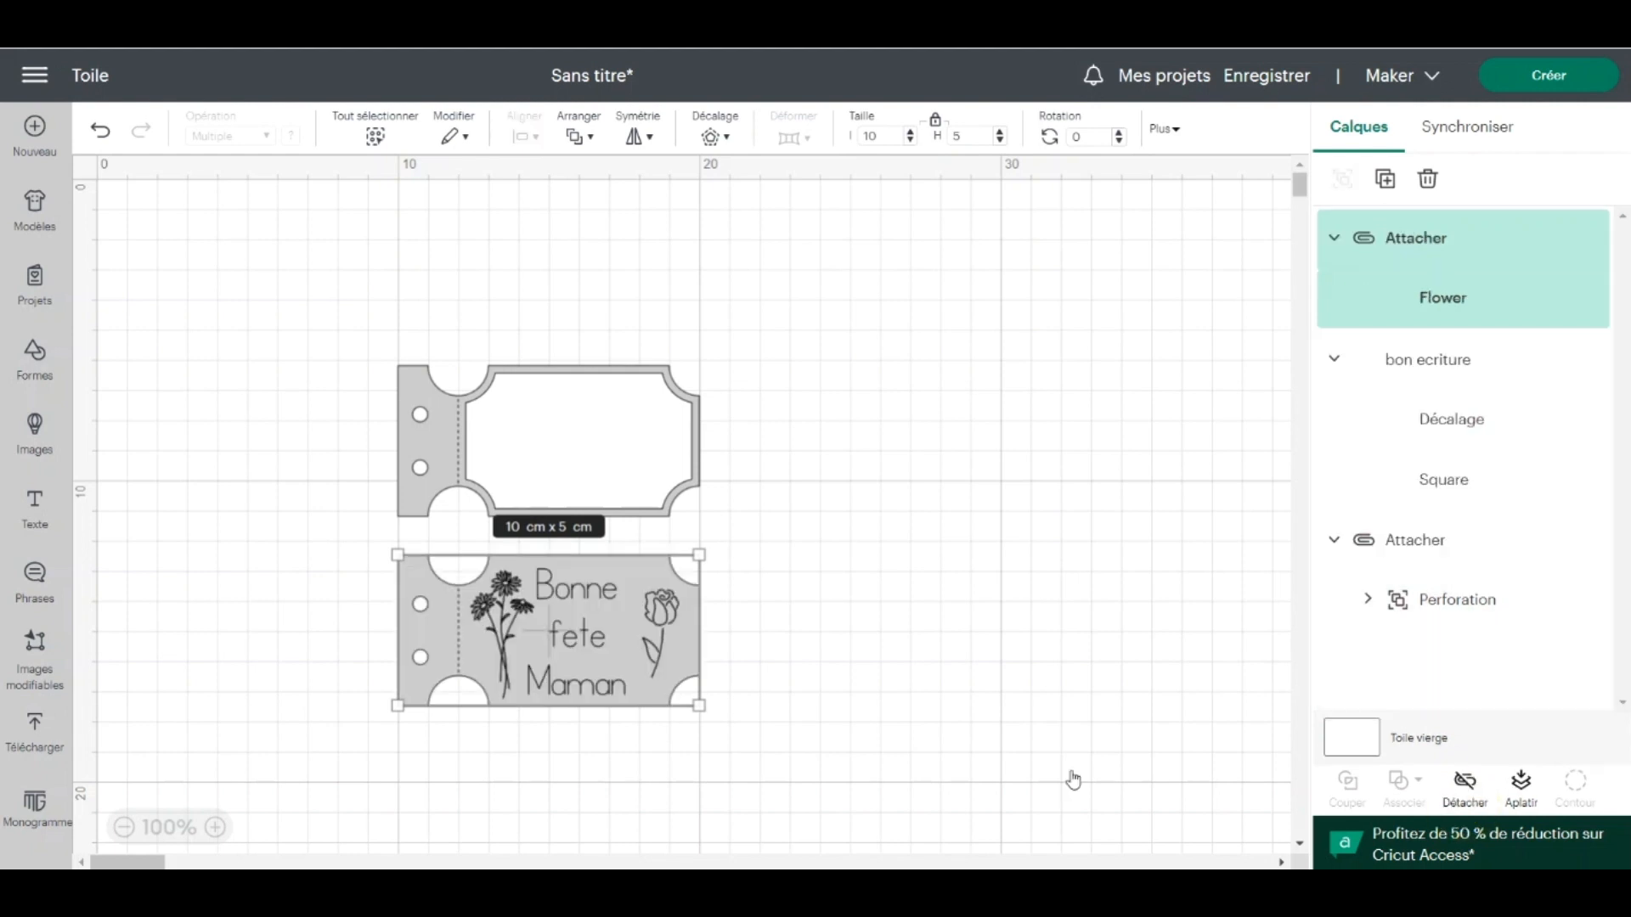
# Move the greeting tag above the blank tag and shift the blank tag with its white panel further down the canvas
pyautogui.moveTo(614, 629); pyautogui.dragTo(569, 269)
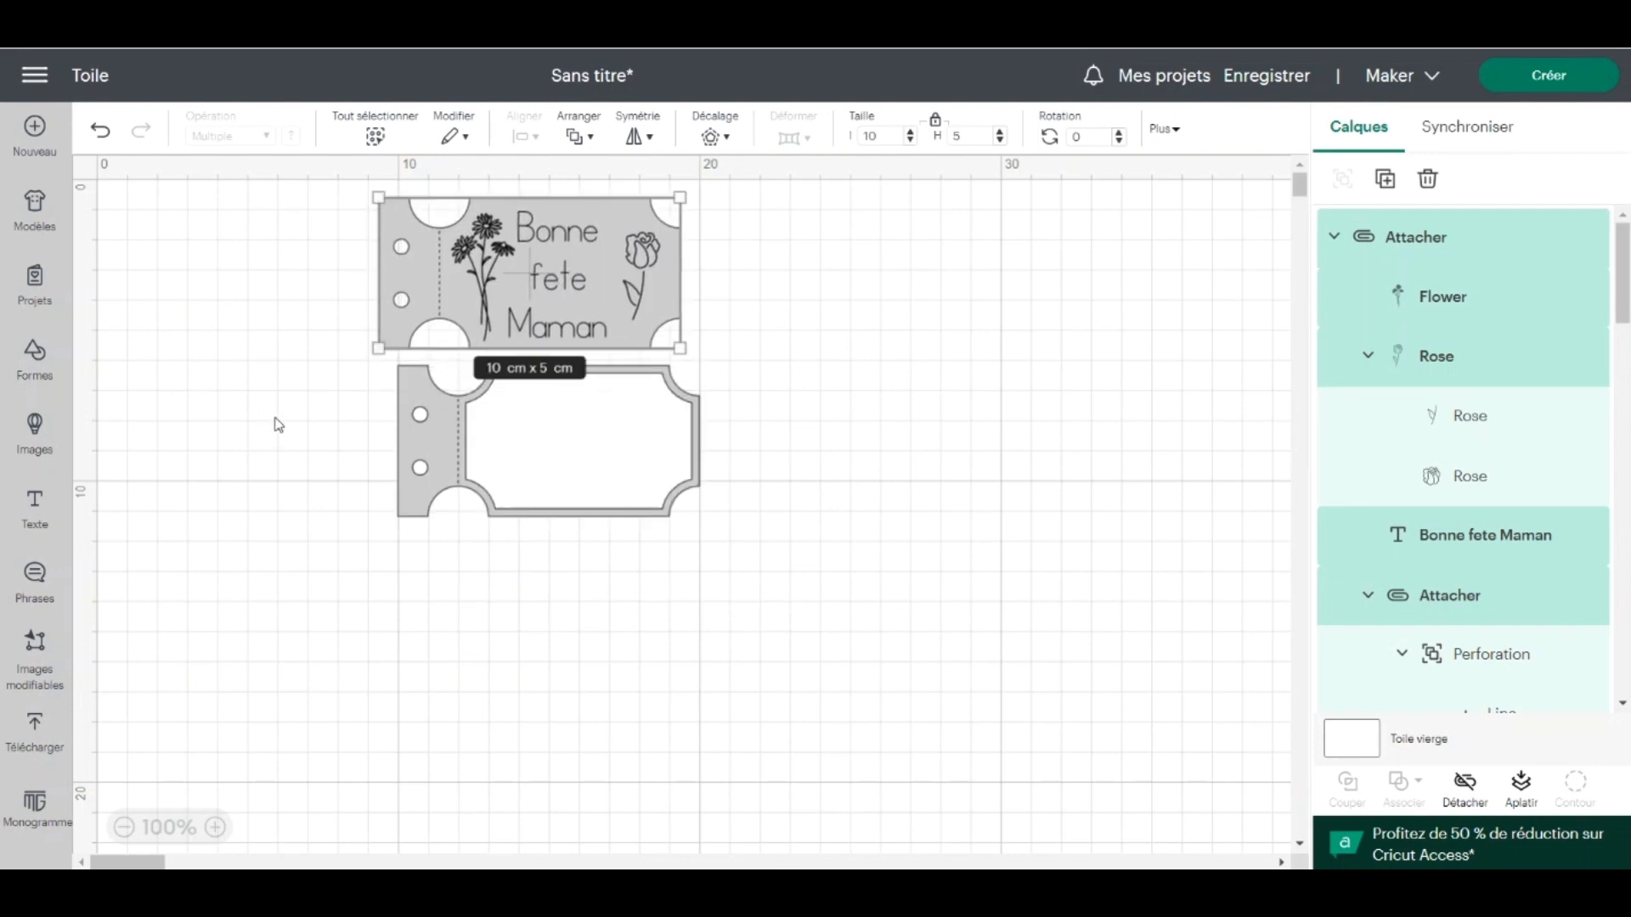
pyautogui.moveTo(278, 425); pyautogui.dragTo(711, 502)
pyautogui.moveTo(601, 437); pyautogui.dragTo(608, 546)
pyautogui.click(617, 561)
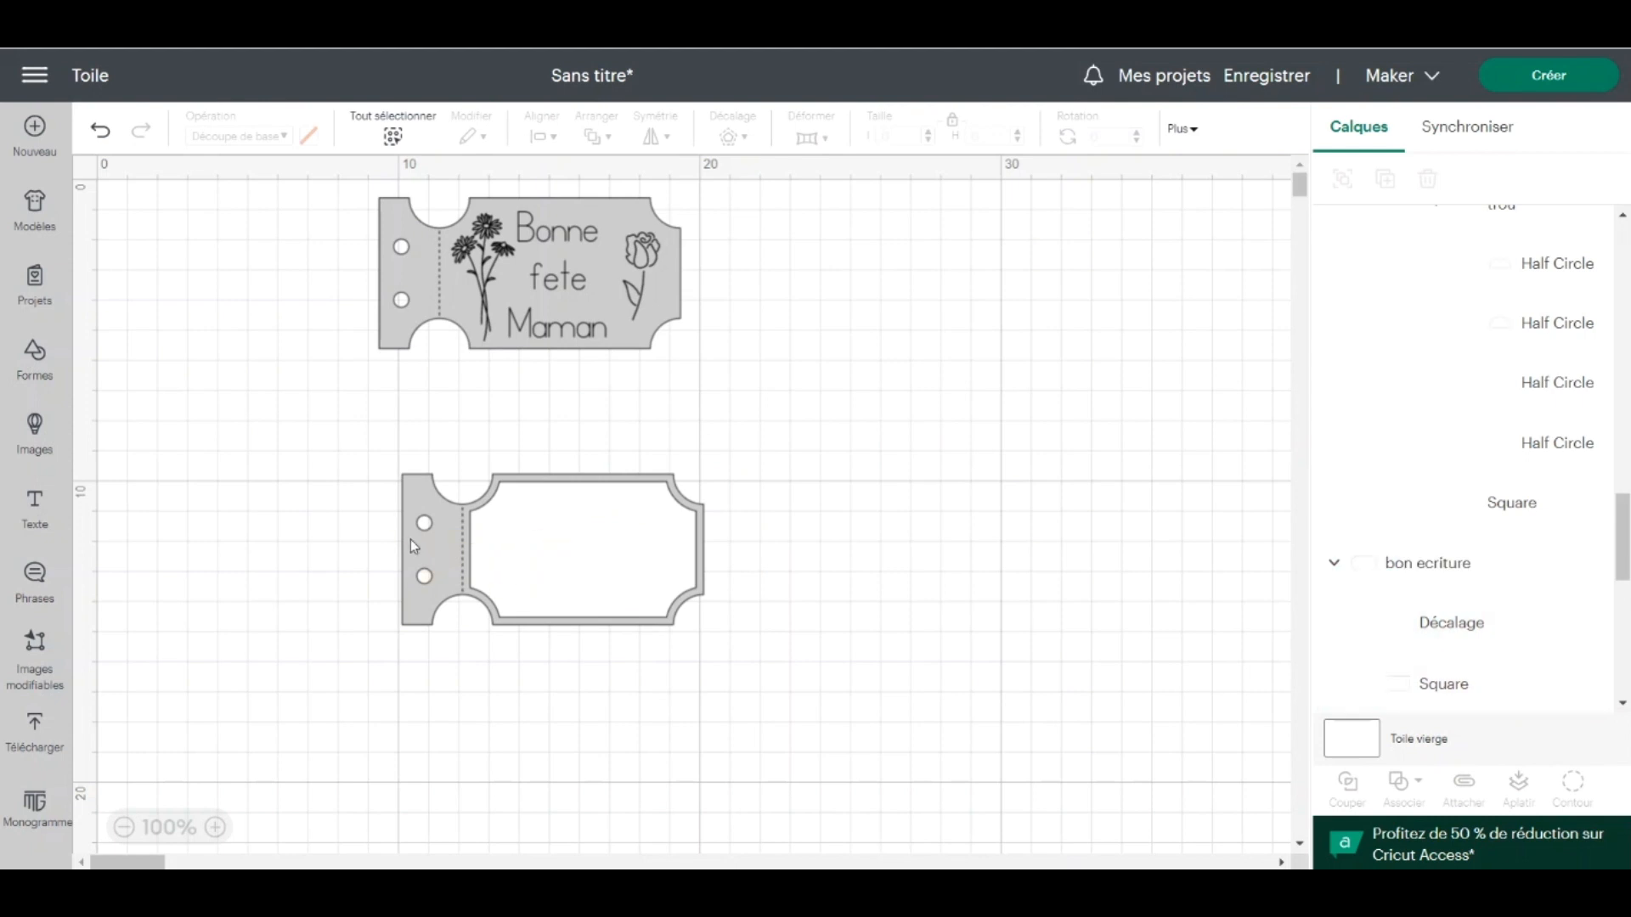
# Add the text "Bon pour:" and place it at the upper left of the white writing panel, scaled to about 2.4 × 0.9 cm
pyautogui.click(35, 508)
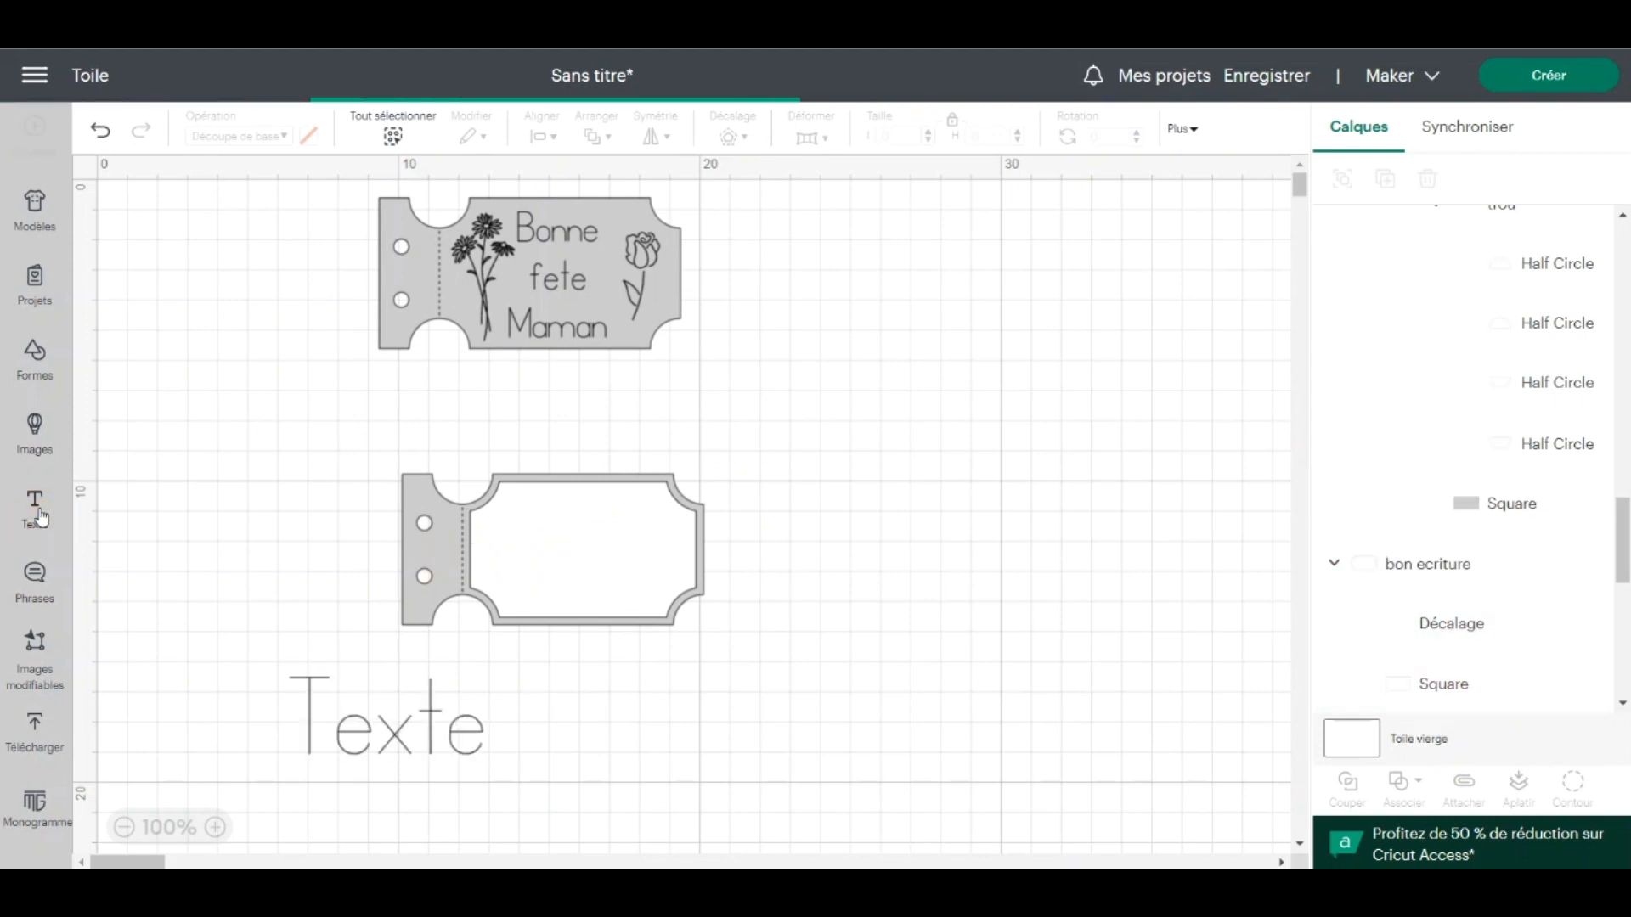
pyautogui.write('Bon pour:')
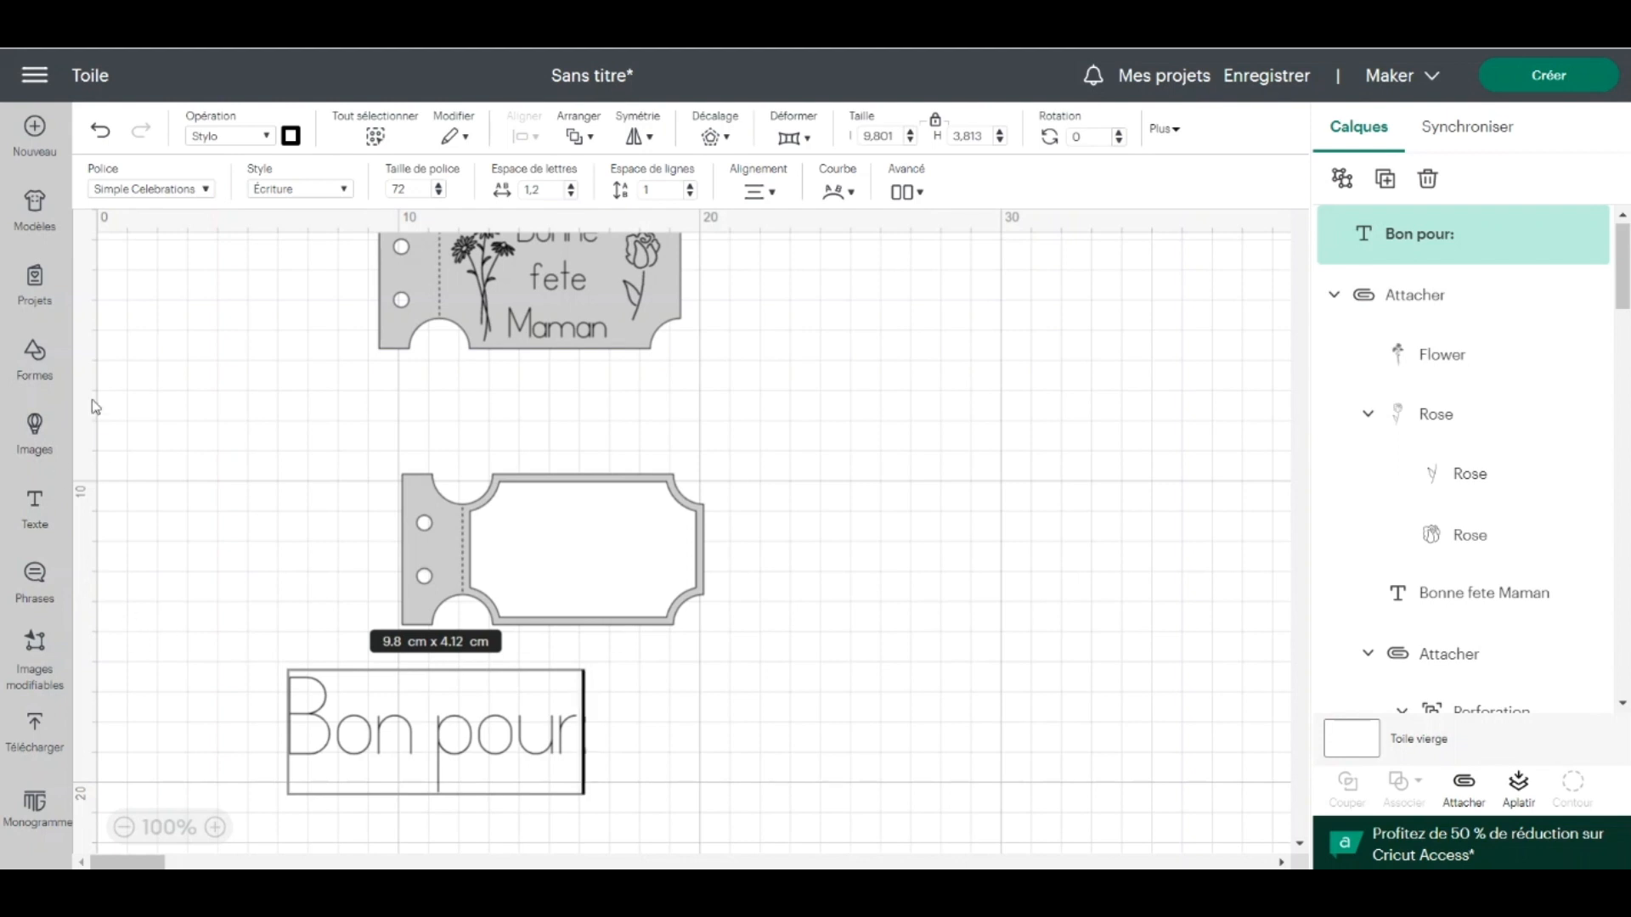
pyautogui.click(355, 762)
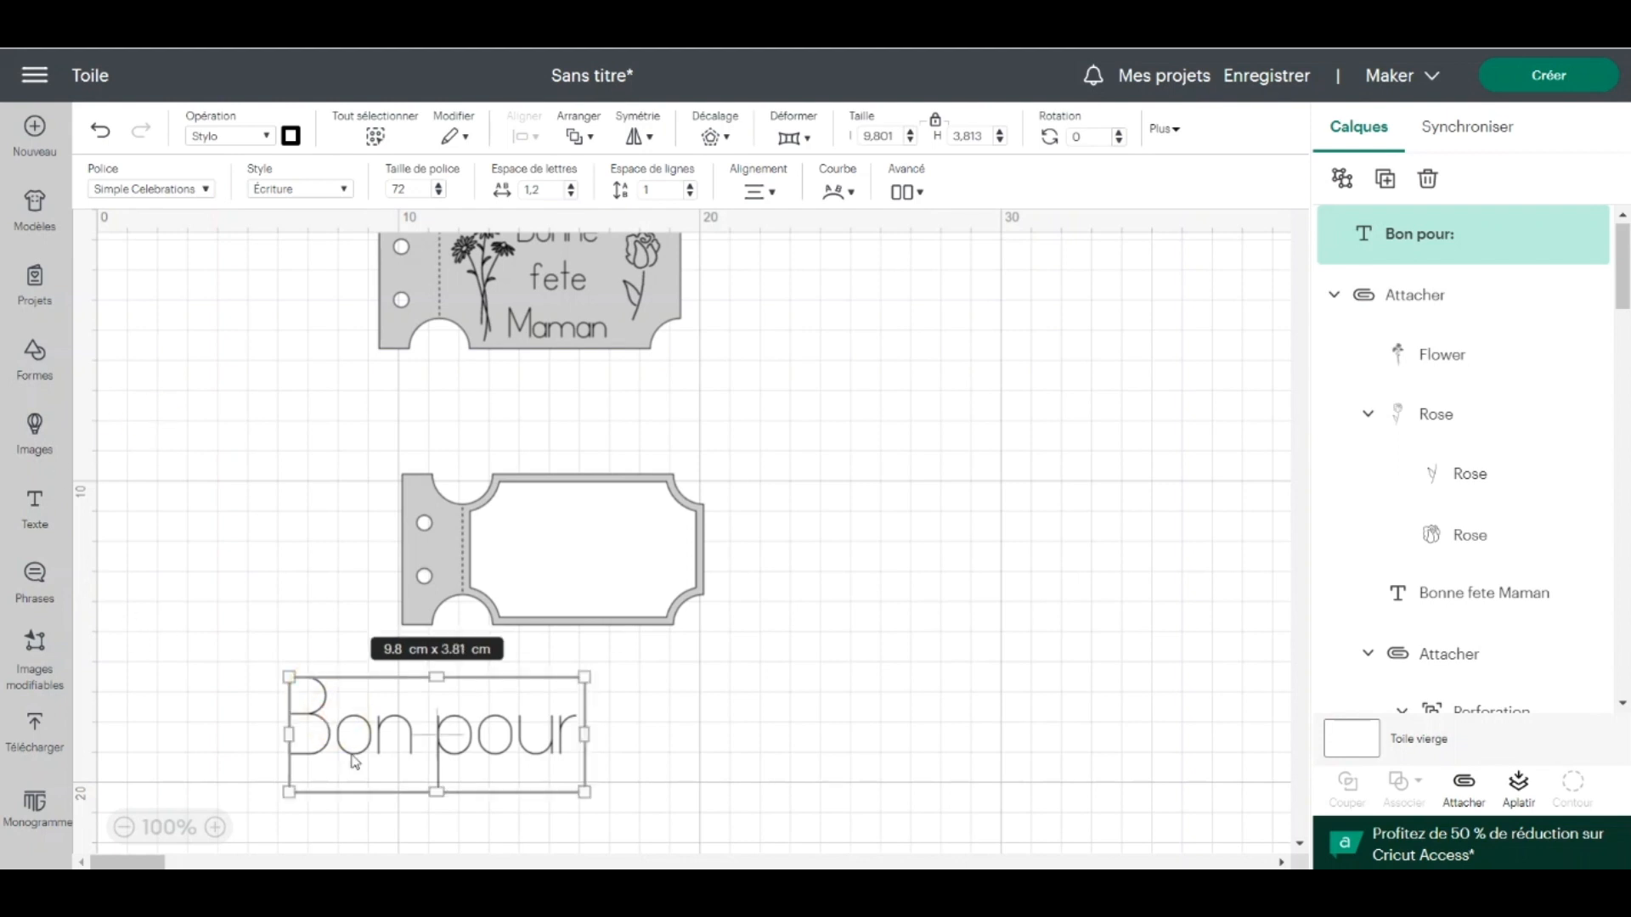
pyautogui.moveTo(367, 754); pyautogui.dragTo(566, 564)
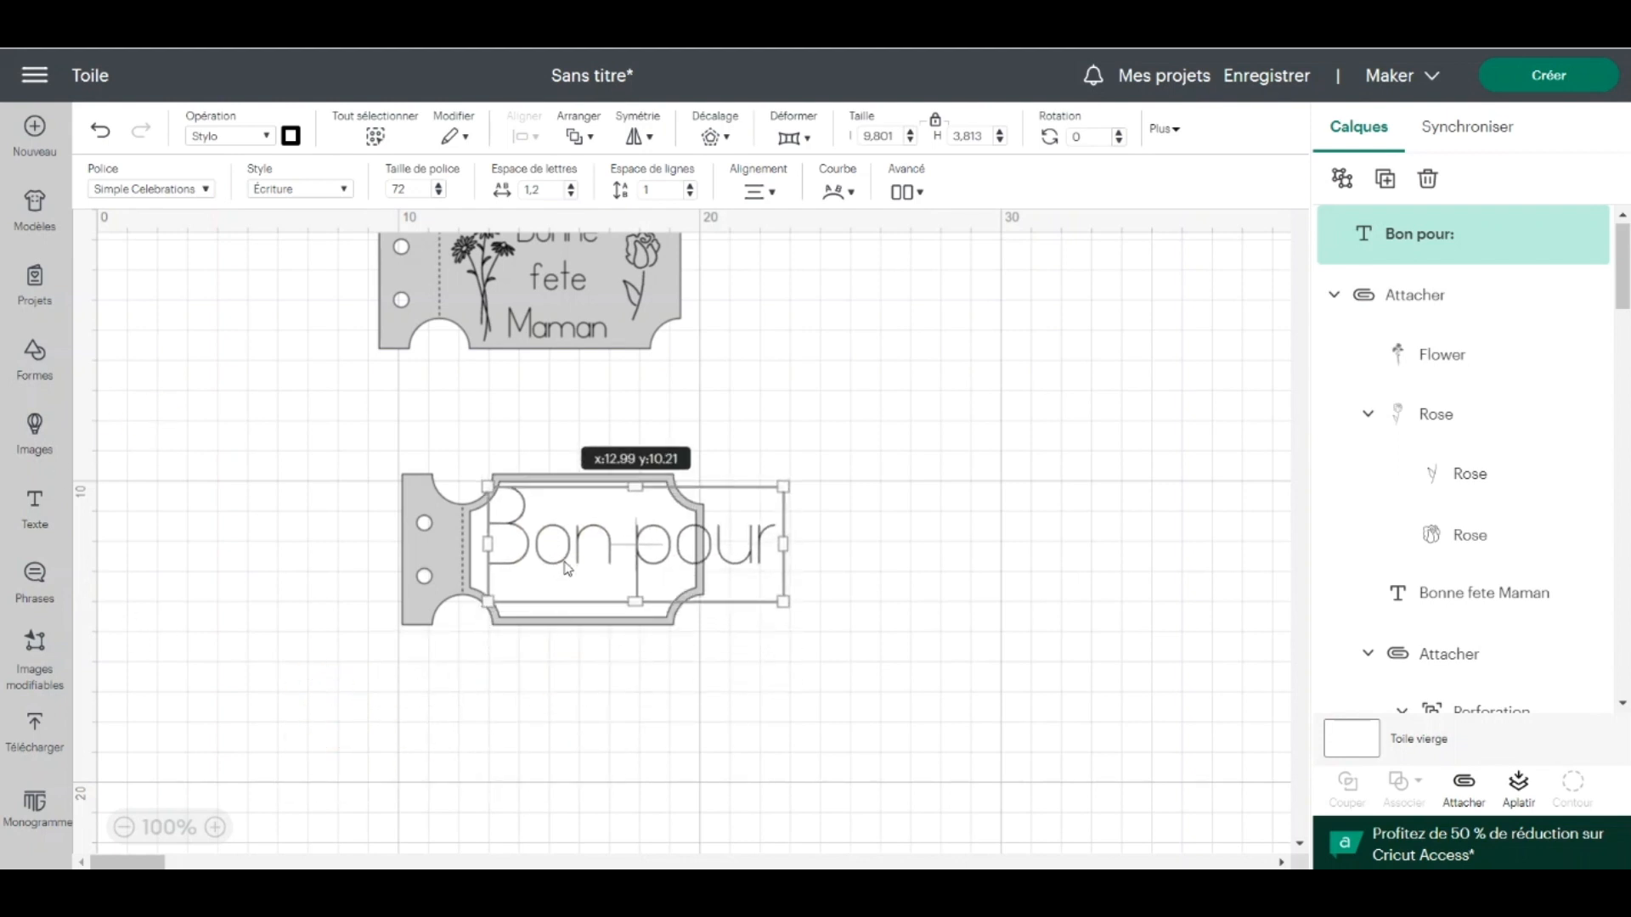
pyautogui.moveTo(780, 600); pyautogui.dragTo(549, 515)
# Examine the "Bon pour:" text's position on the blank tag at close range
pyautogui.click(215, 828)
pyautogui.click(215, 829)
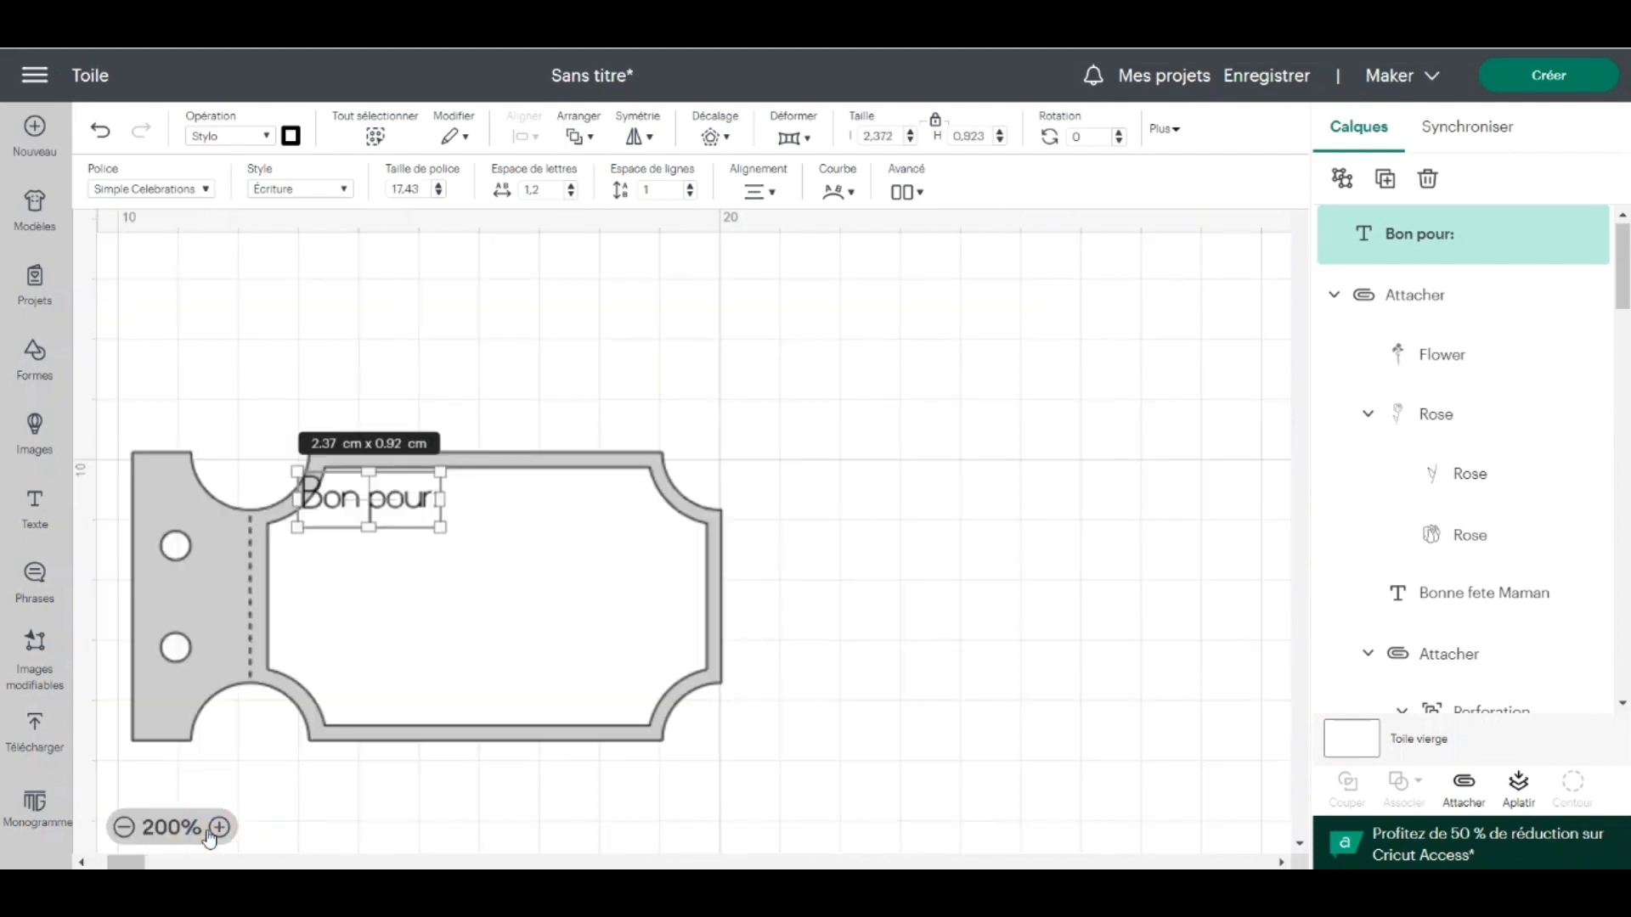
pyautogui.click(215, 828)
pyautogui.click(216, 828)
pyautogui.click(215, 828)
pyautogui.hscroll(-15, 368, 666)
pyautogui.hscroll(11, 373, 666)
pyautogui.scroll(-3, 641, 631)
pyautogui.scroll(1, 642, 631)
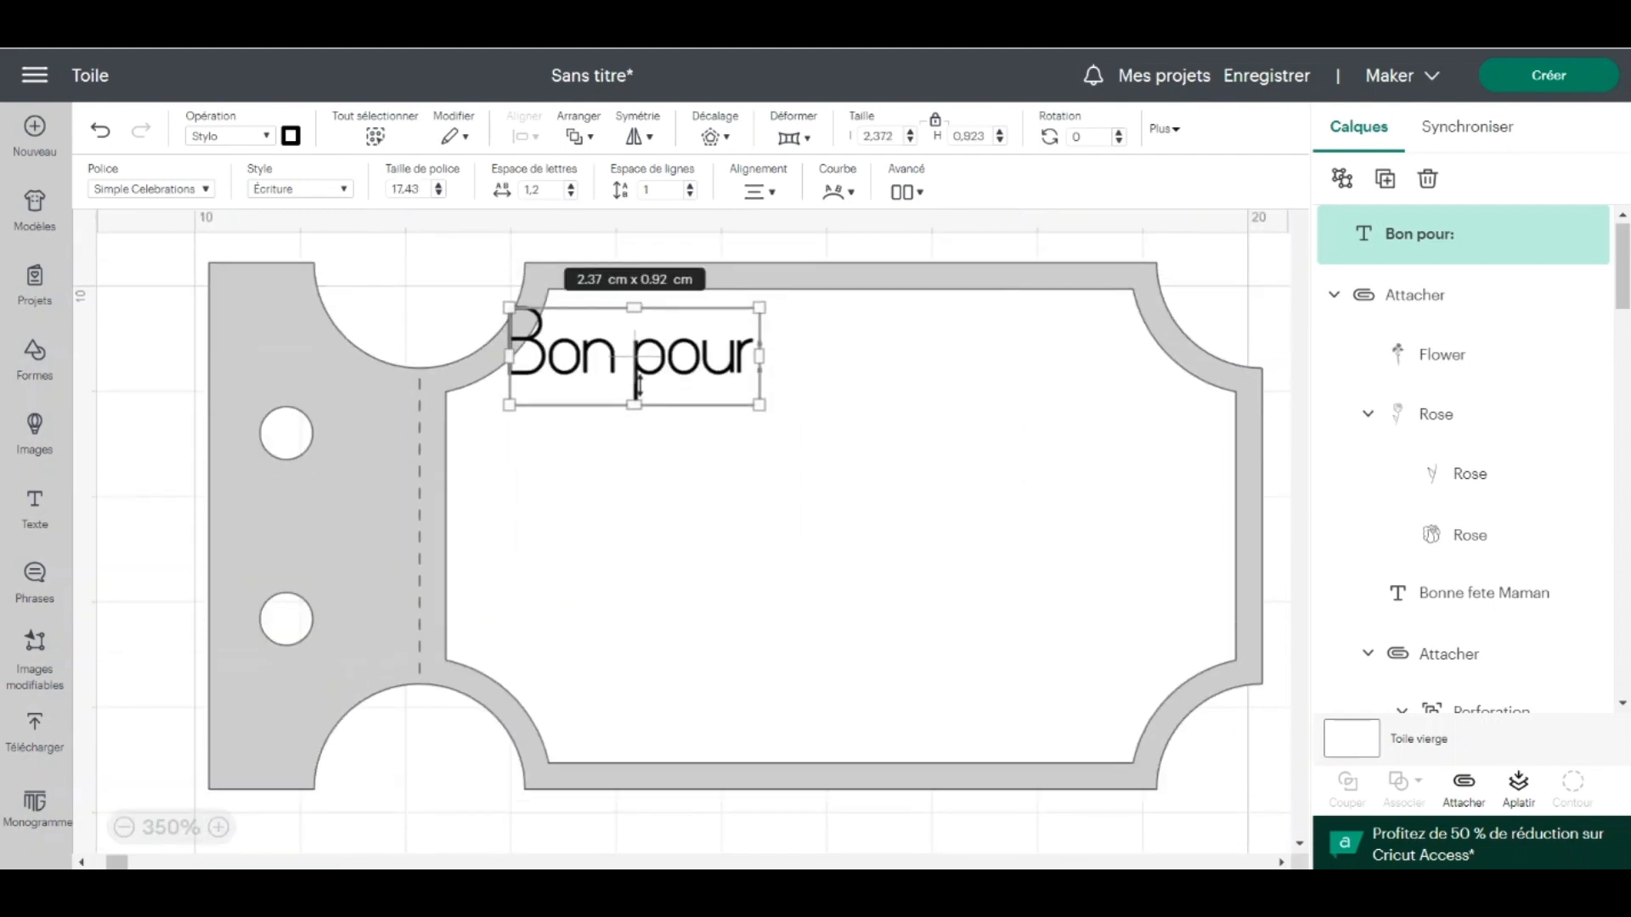
# Scale "Bon pour:" to about 2.0 × 0.8 cm at the panel's left edge and add a copy below reading "Valable jusqu'au:"
pyautogui.moveTo(652, 374); pyautogui.dragTo(621, 460)
pyautogui.moveTo(709, 496); pyautogui.dragTo(672, 466)
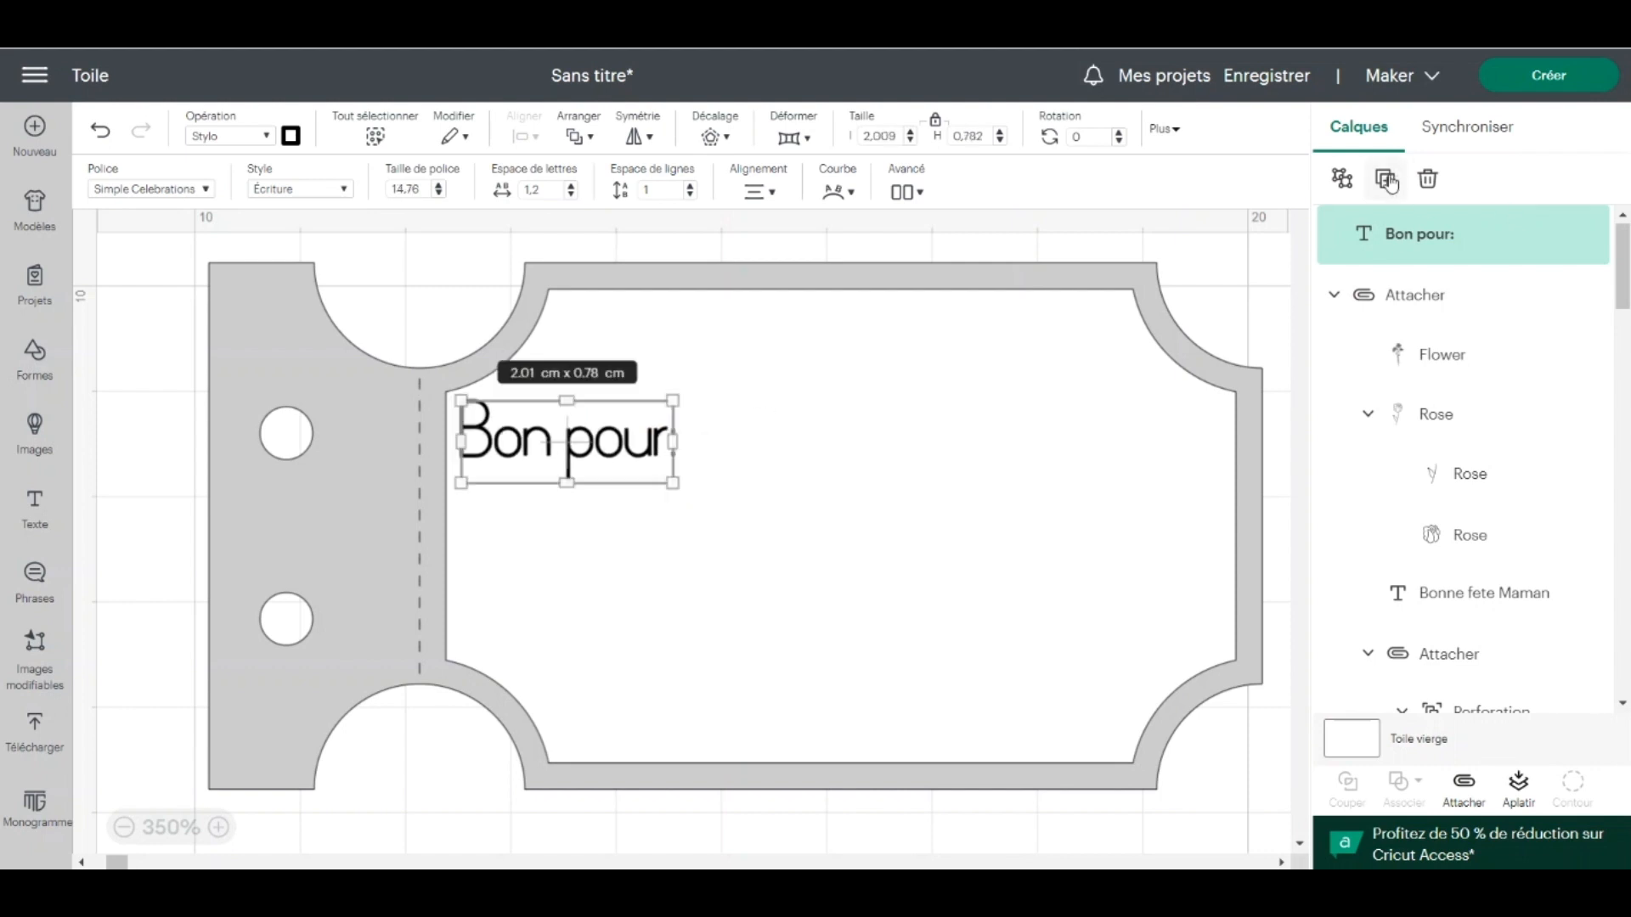
pyautogui.click(1385, 179)
pyautogui.moveTo(361, 335); pyautogui.dragTo(596, 596)
pyautogui.doubleClick(599, 599)
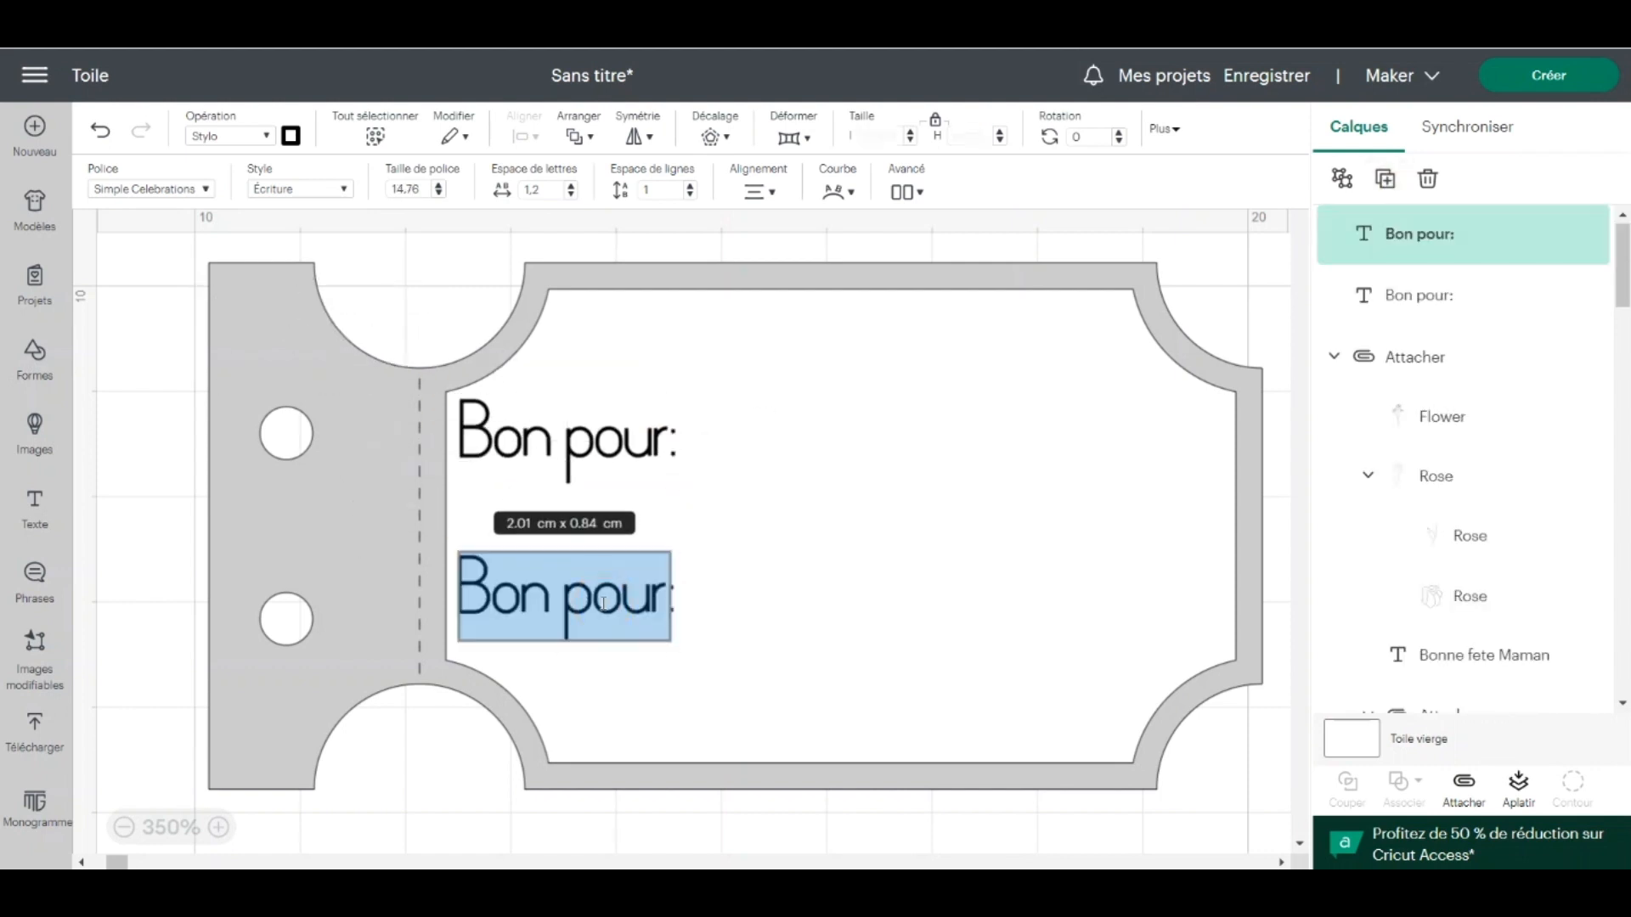
pyautogui.write("Valable jusqu'au:")
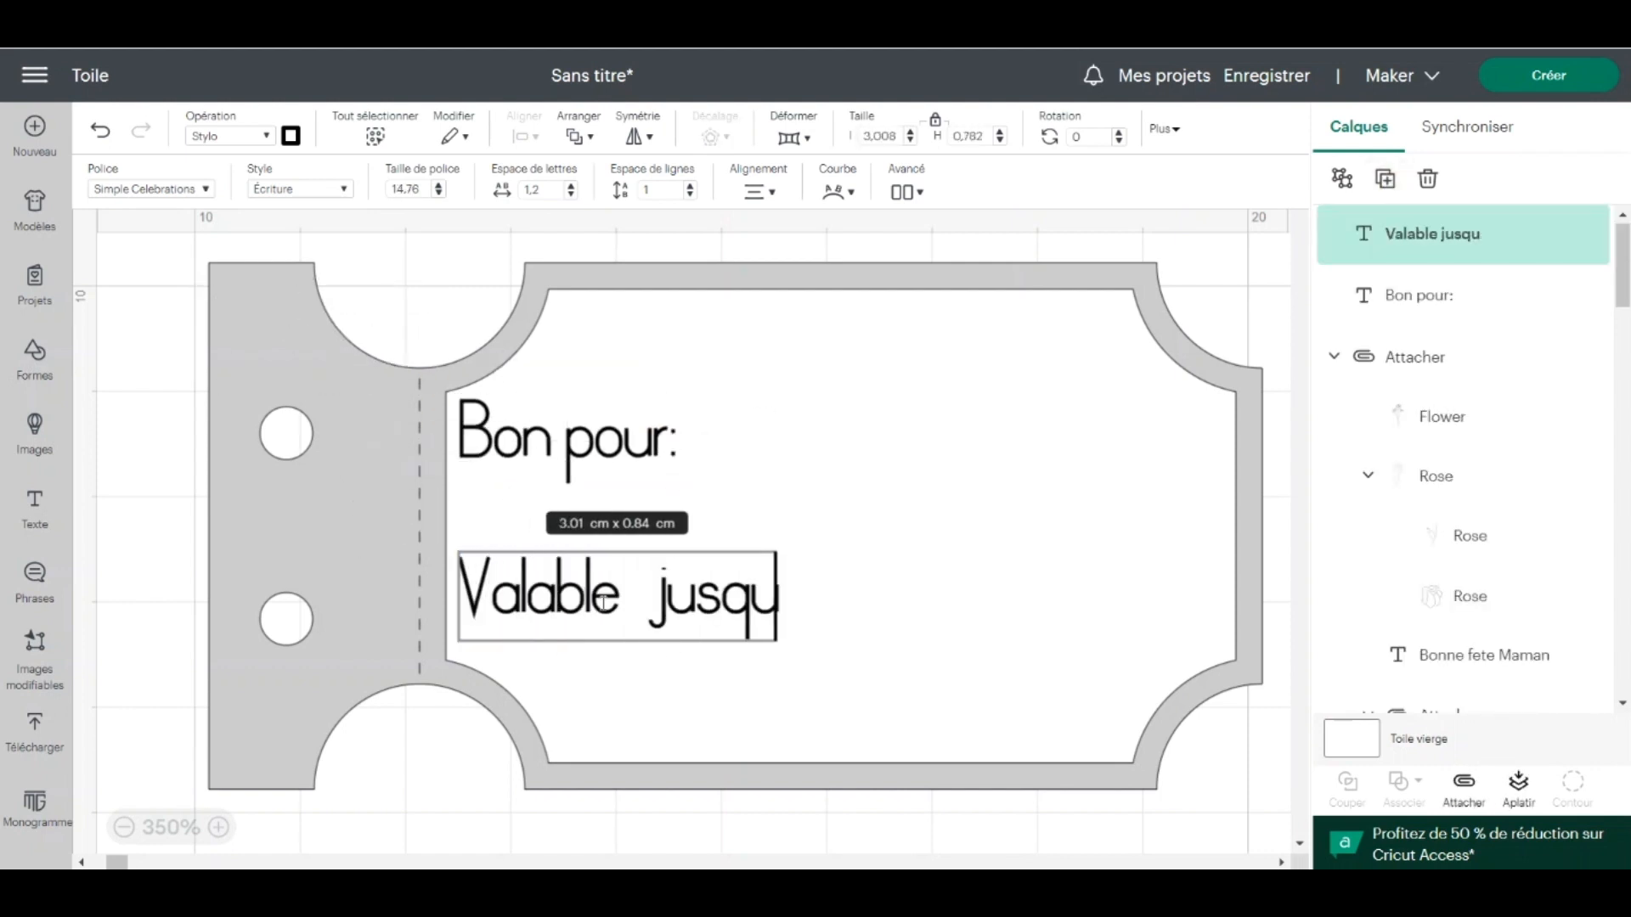
# Left-align the "Bon pour:" and "Valable jusqu'au:" texts and attach both to the white writing panel
pyautogui.keyDown('shift'); pyautogui.click(558, 452); pyautogui.keyUp('shift')
pyautogui.click(535, 141)
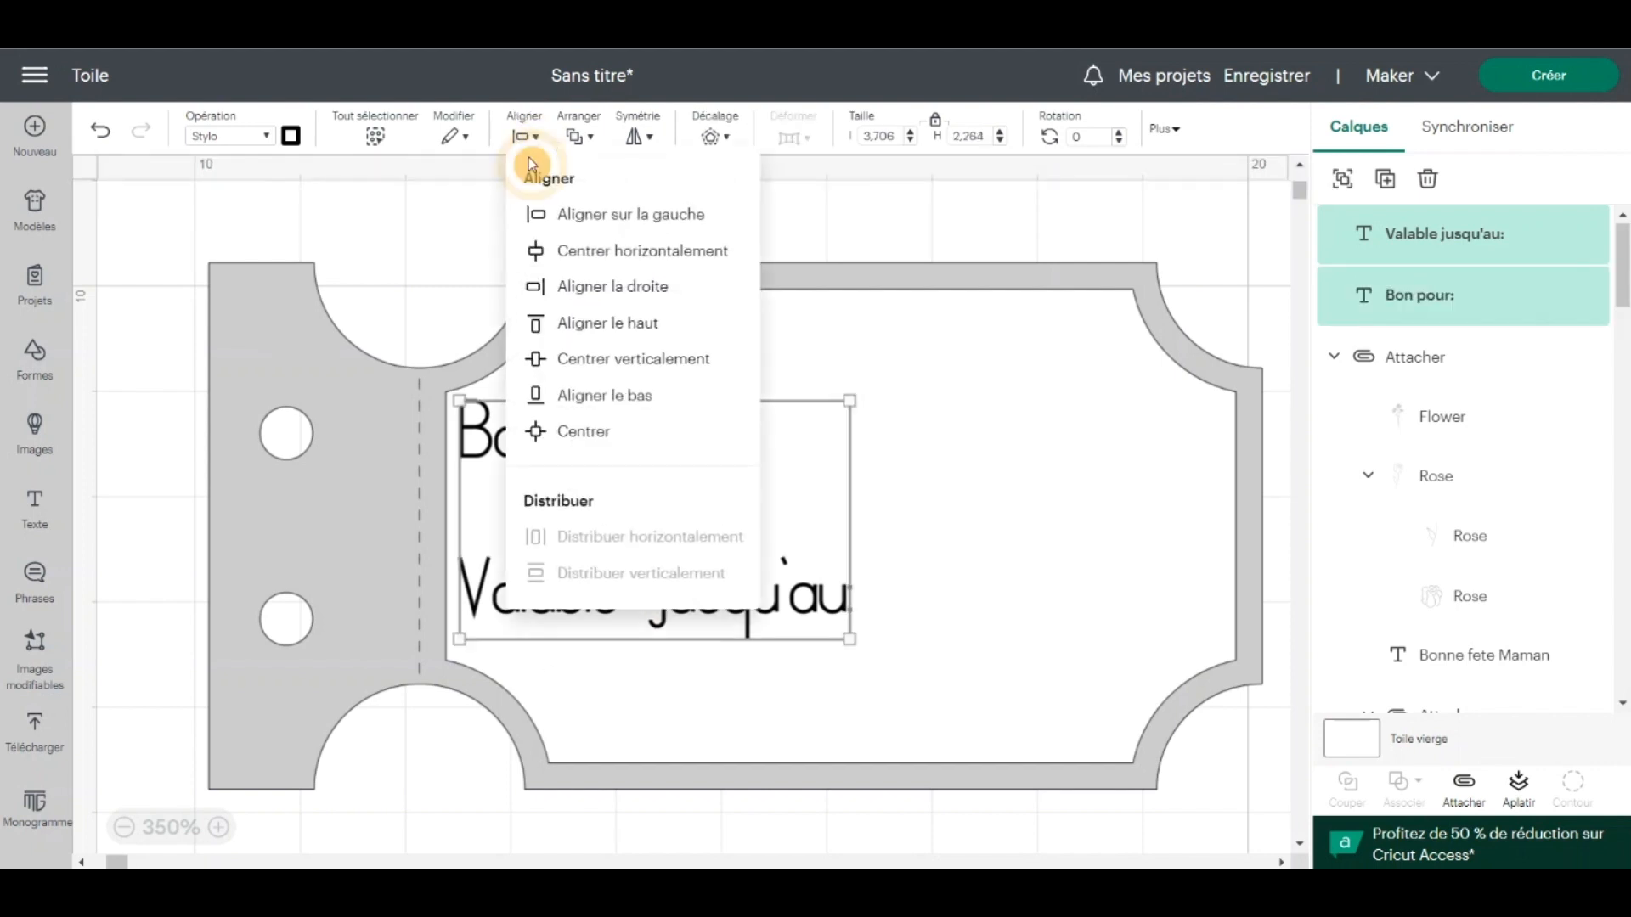
pyautogui.click(541, 217)
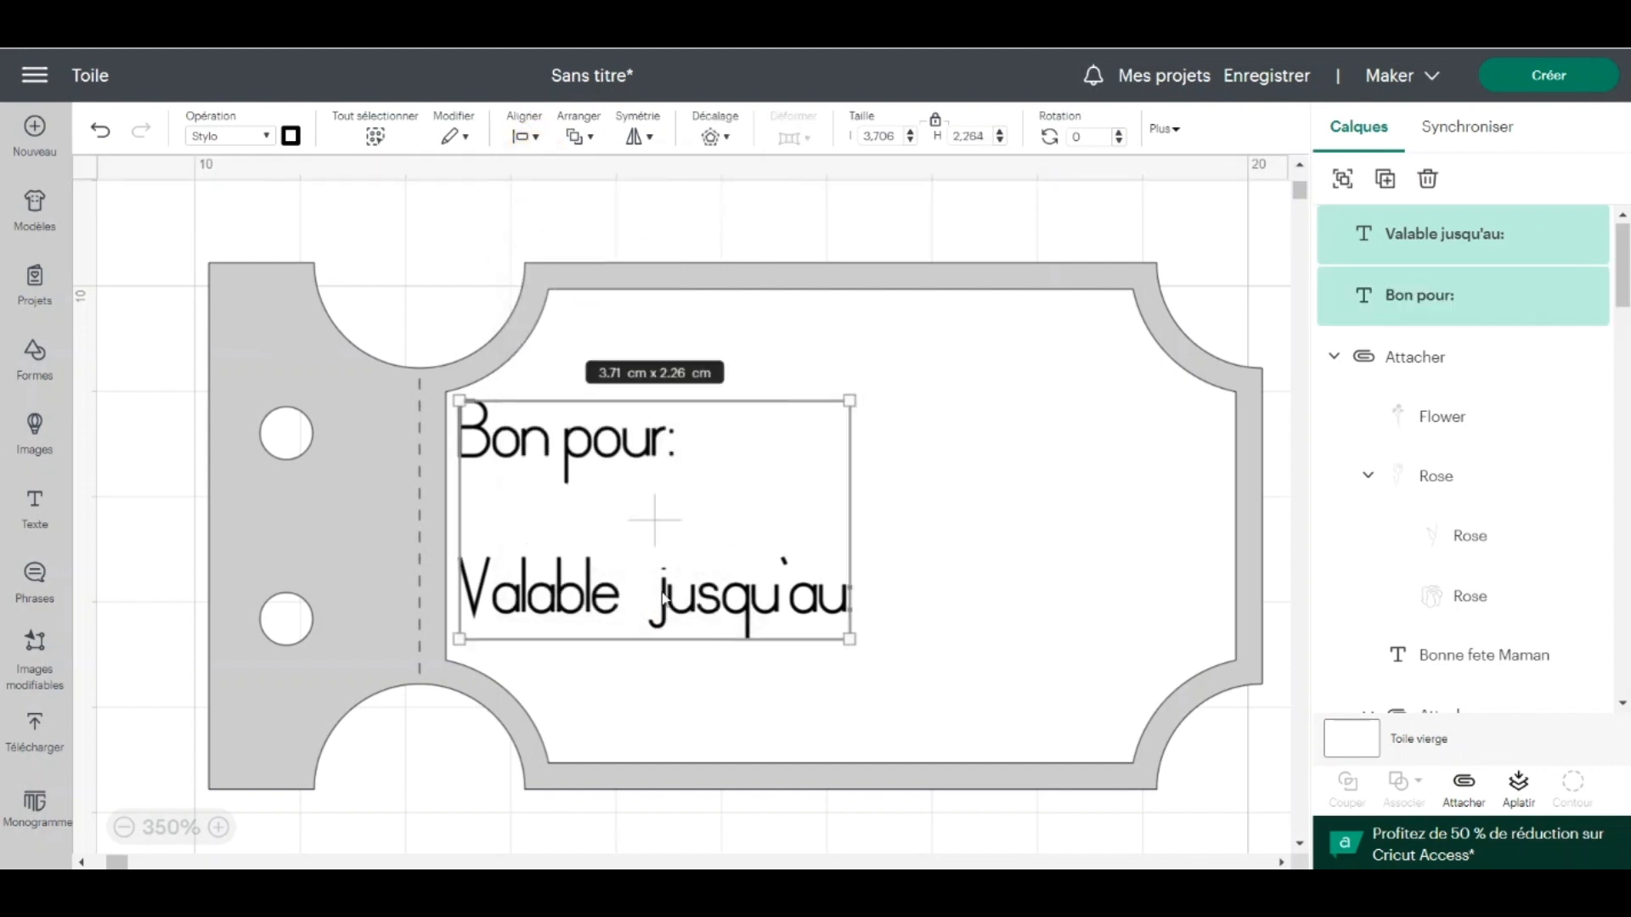
pyautogui.keyDown('shift'); pyautogui.click(965, 491); pyautogui.keyUp('shift')
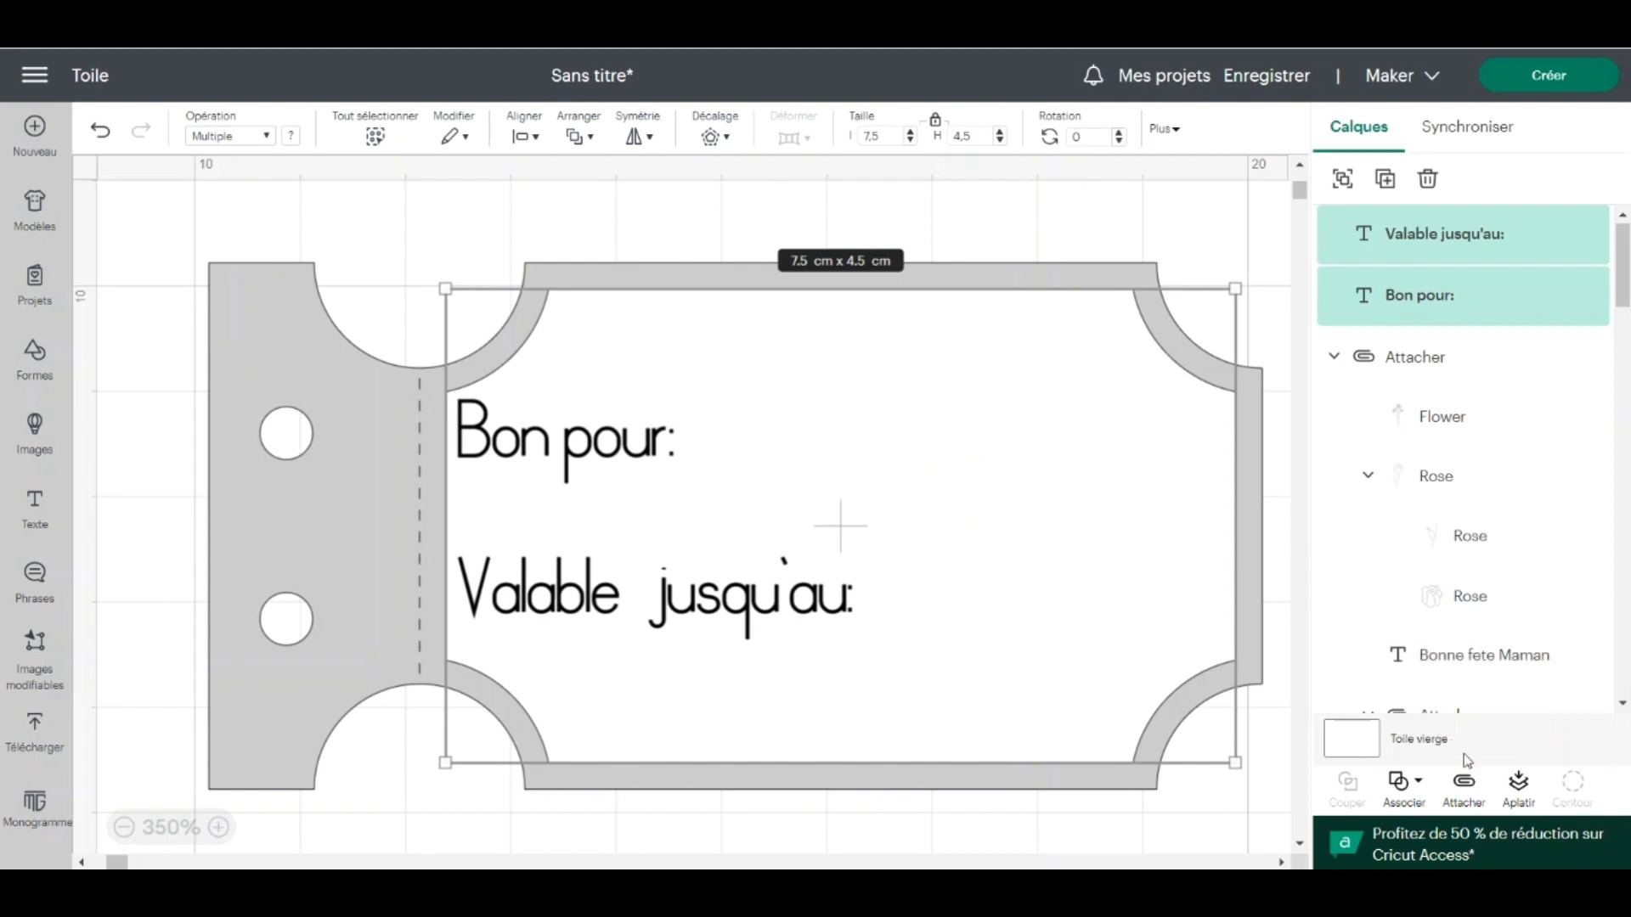
pyautogui.click(1471, 797)
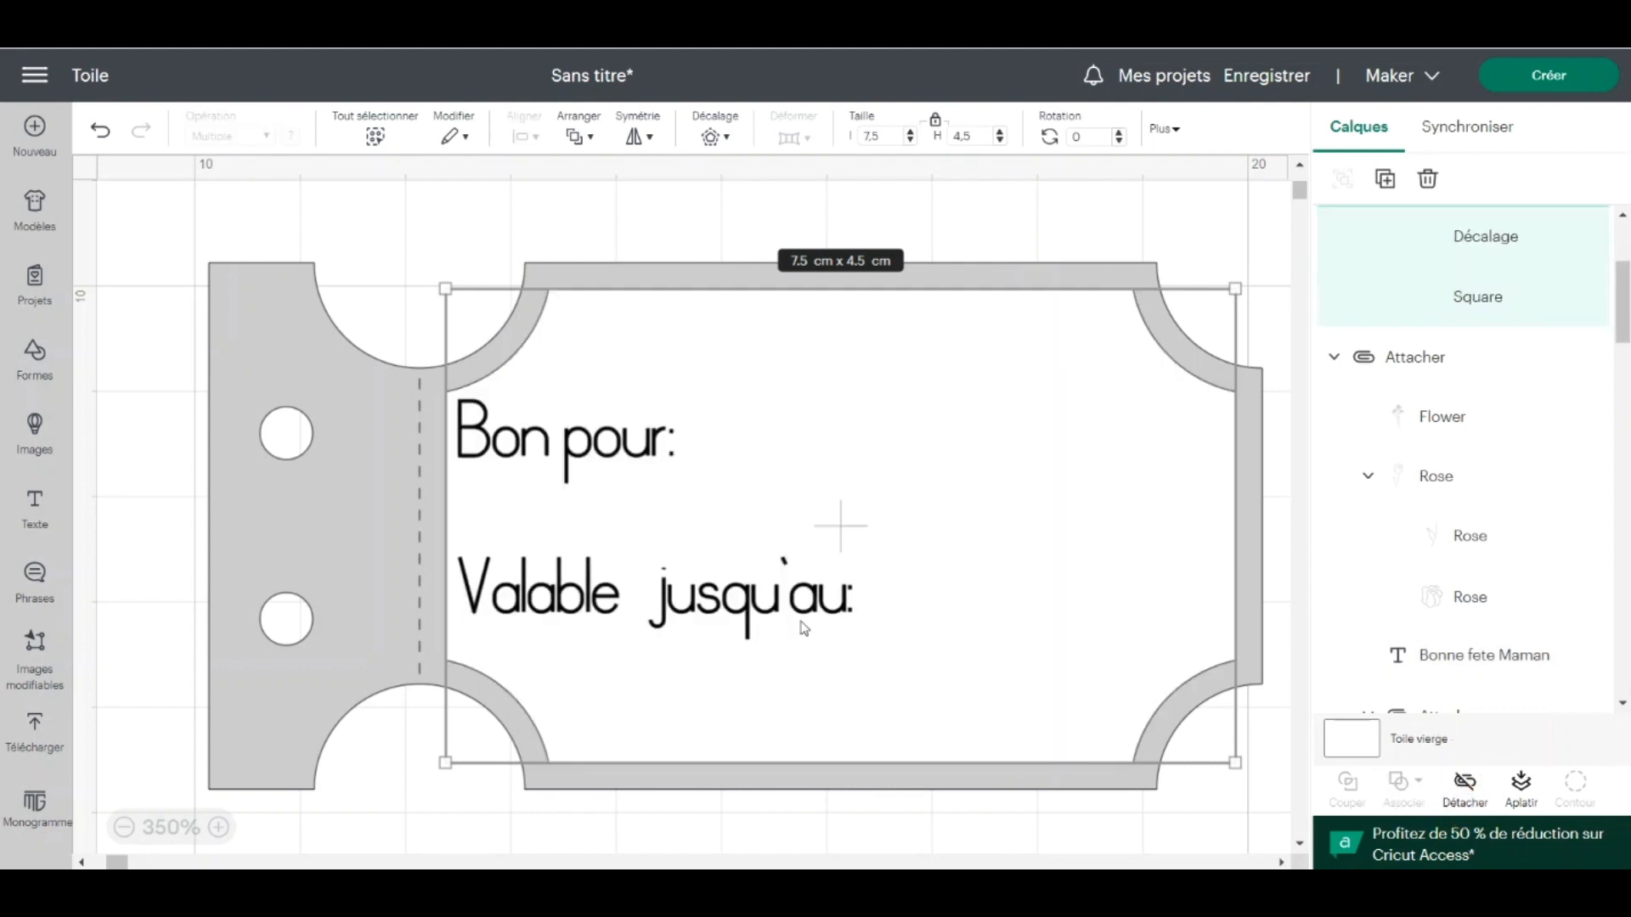
# Check the layout of both cutting mats in the preparation preview and return to the canvas
pyautogui.click(1569, 78)
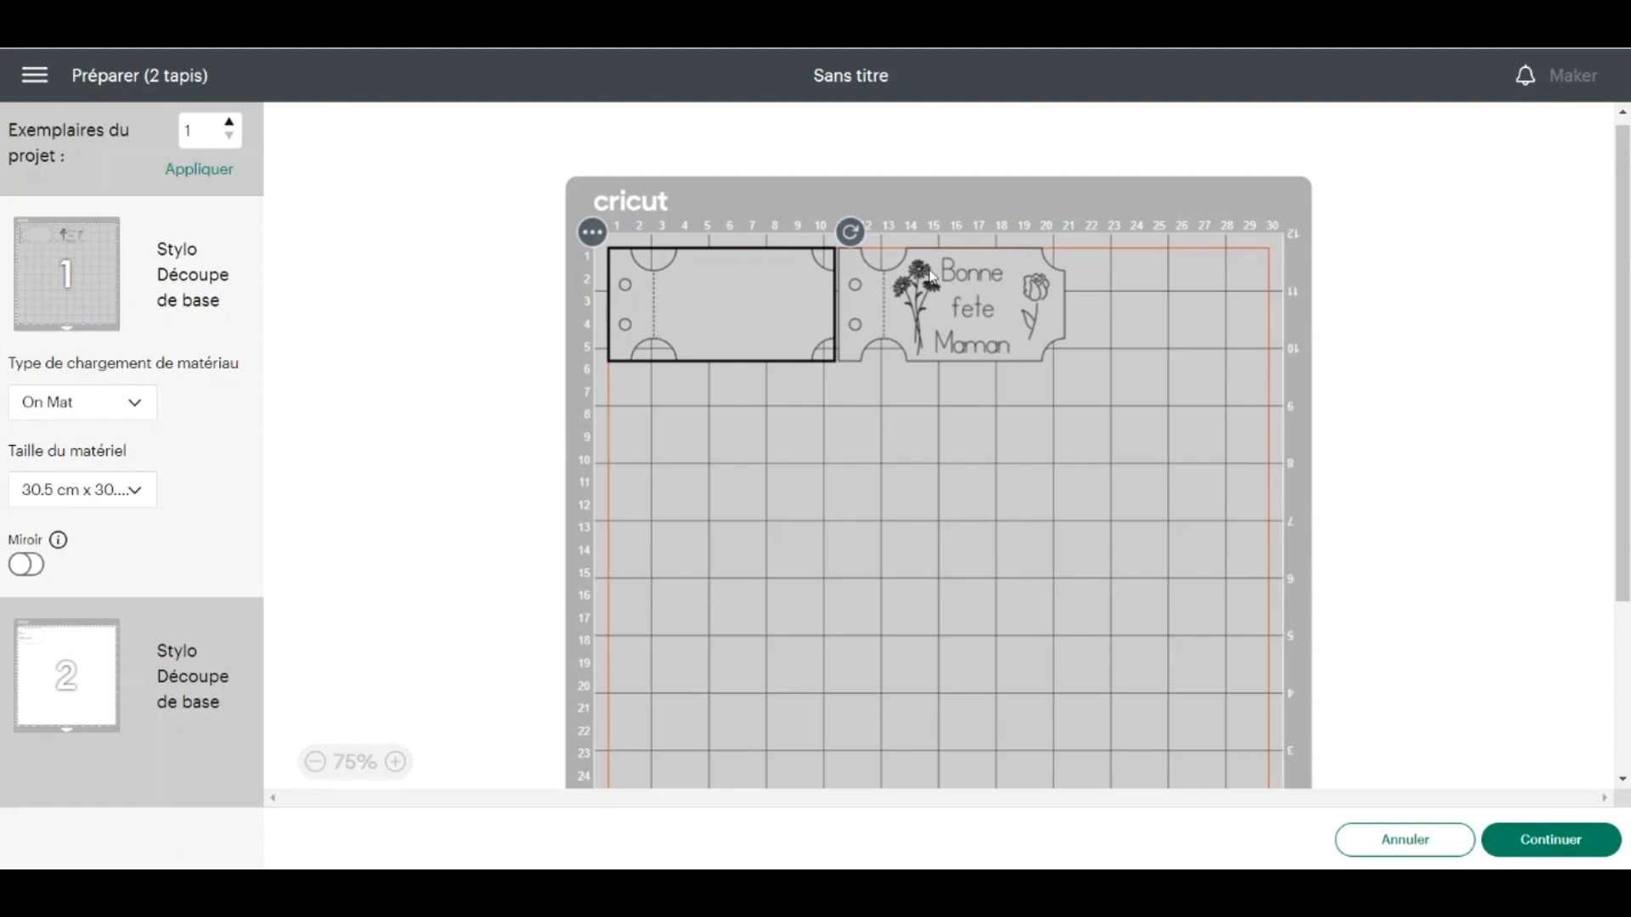
pyautogui.click(47, 679)
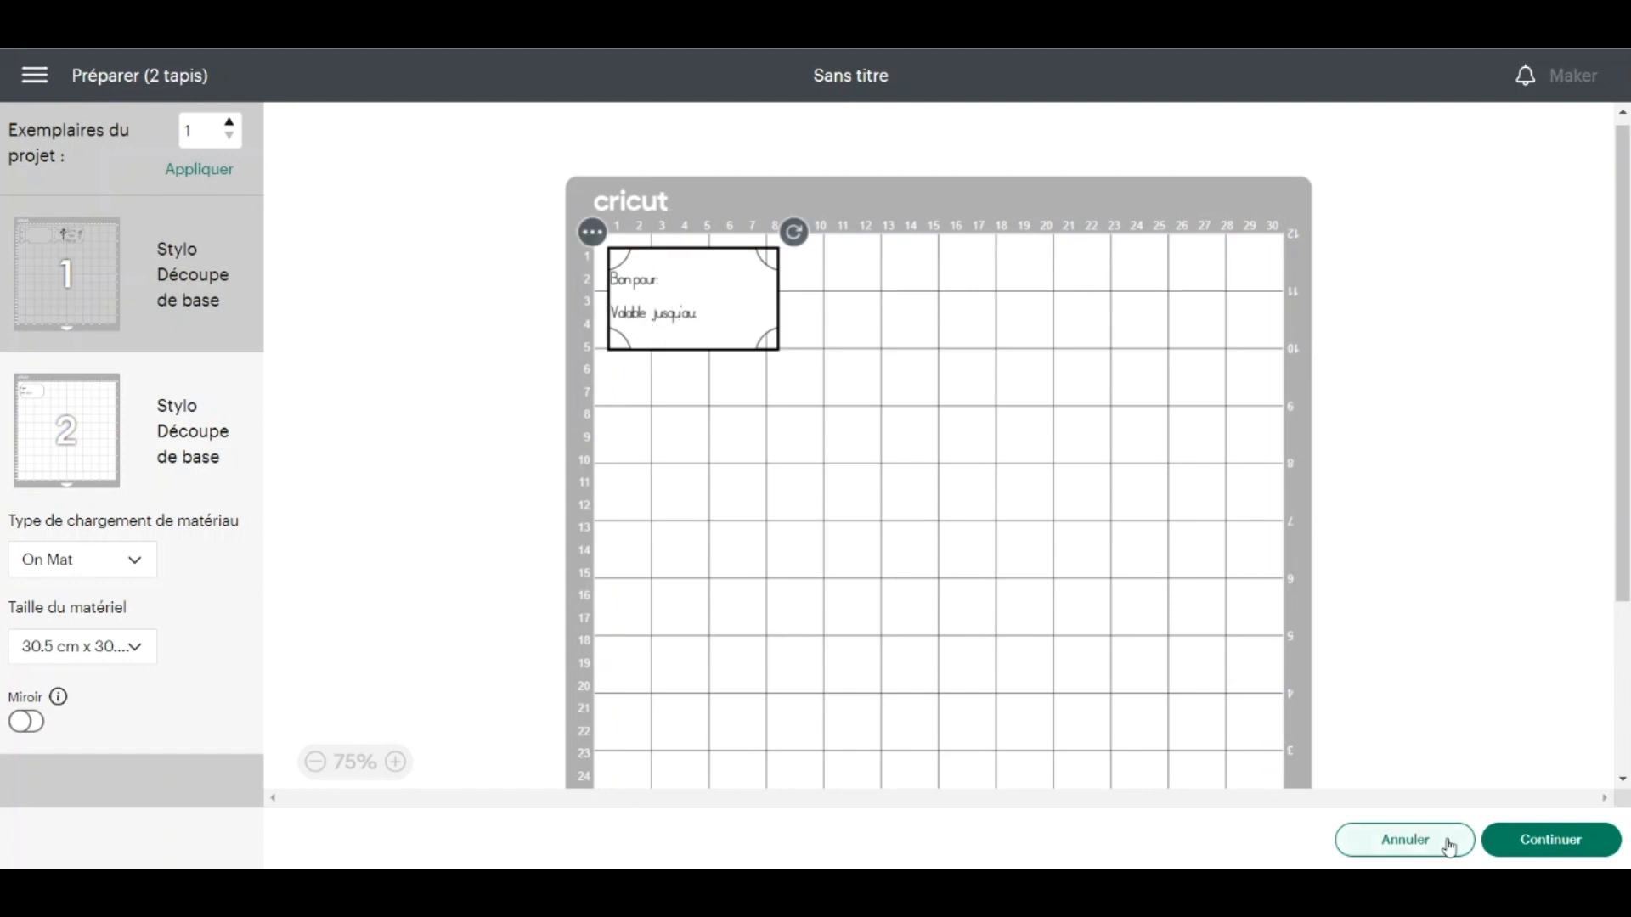
pyautogui.click(1406, 841)
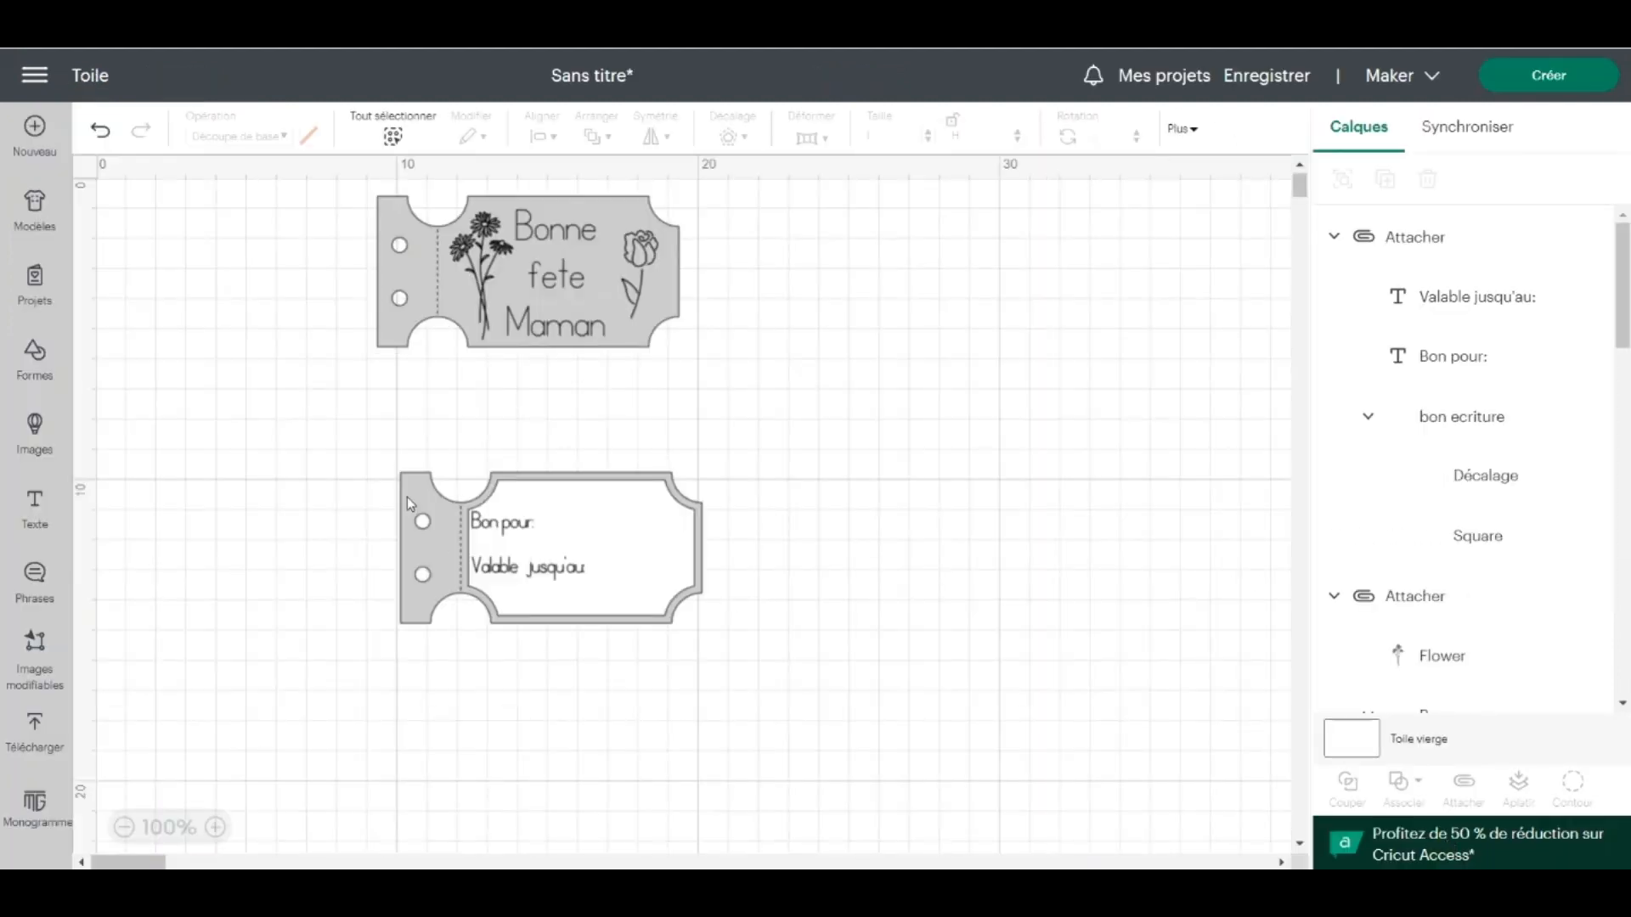
# Group the voucher tag's base with its writing panel and rename the group "Bon"
pyautogui.moveTo(383, 463); pyautogui.dragTo(757, 654)
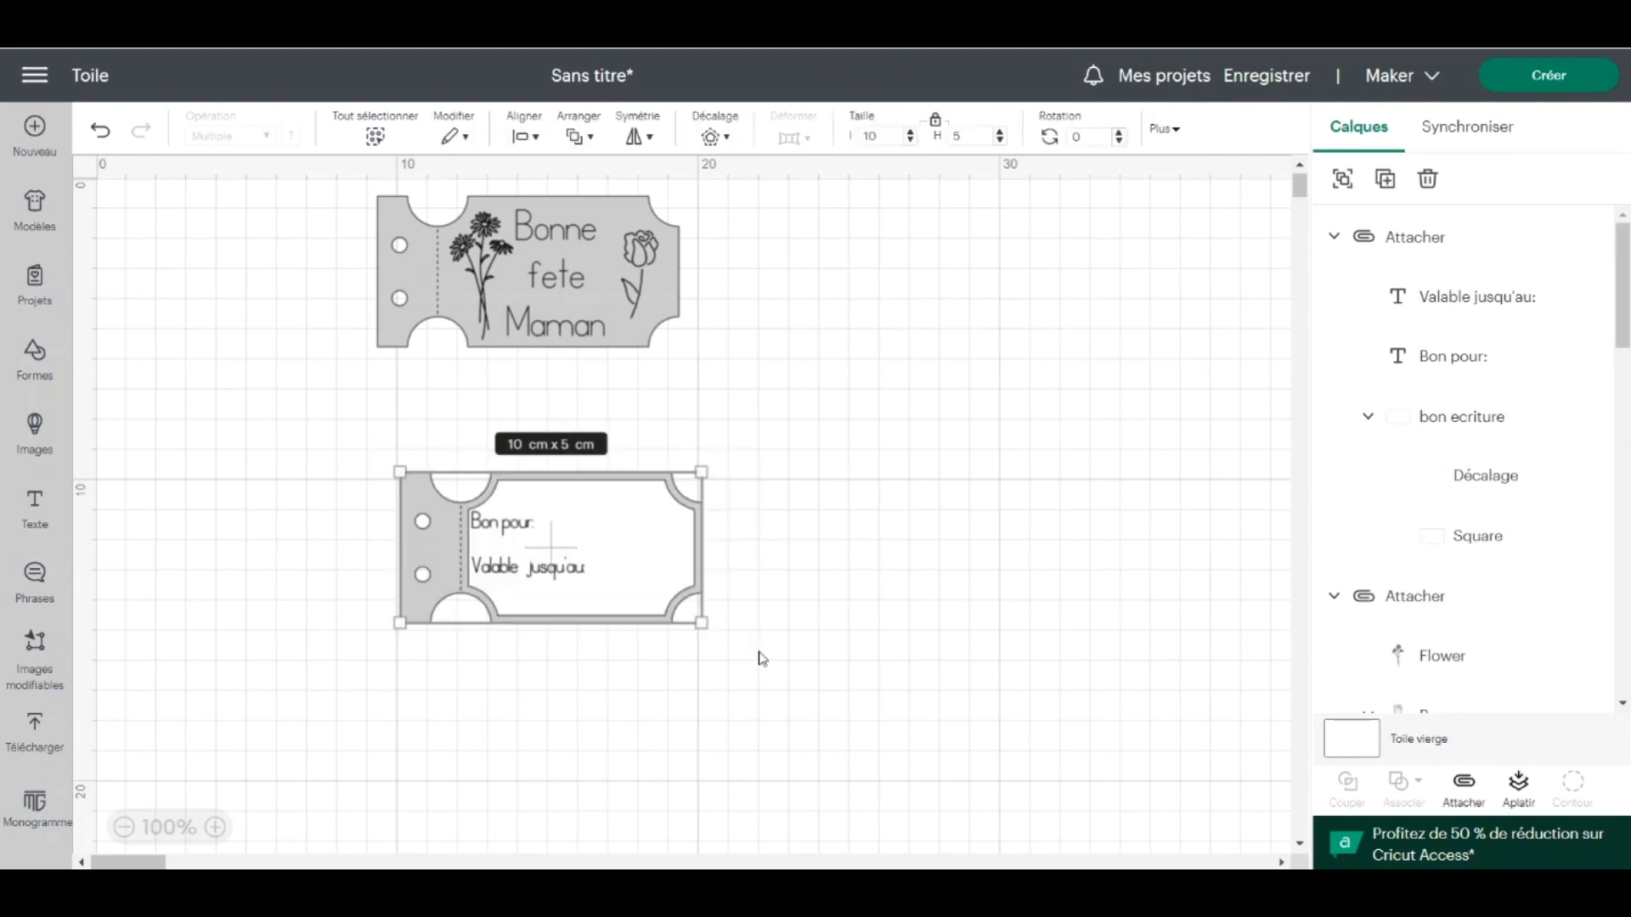
pyautogui.click(1350, 191)
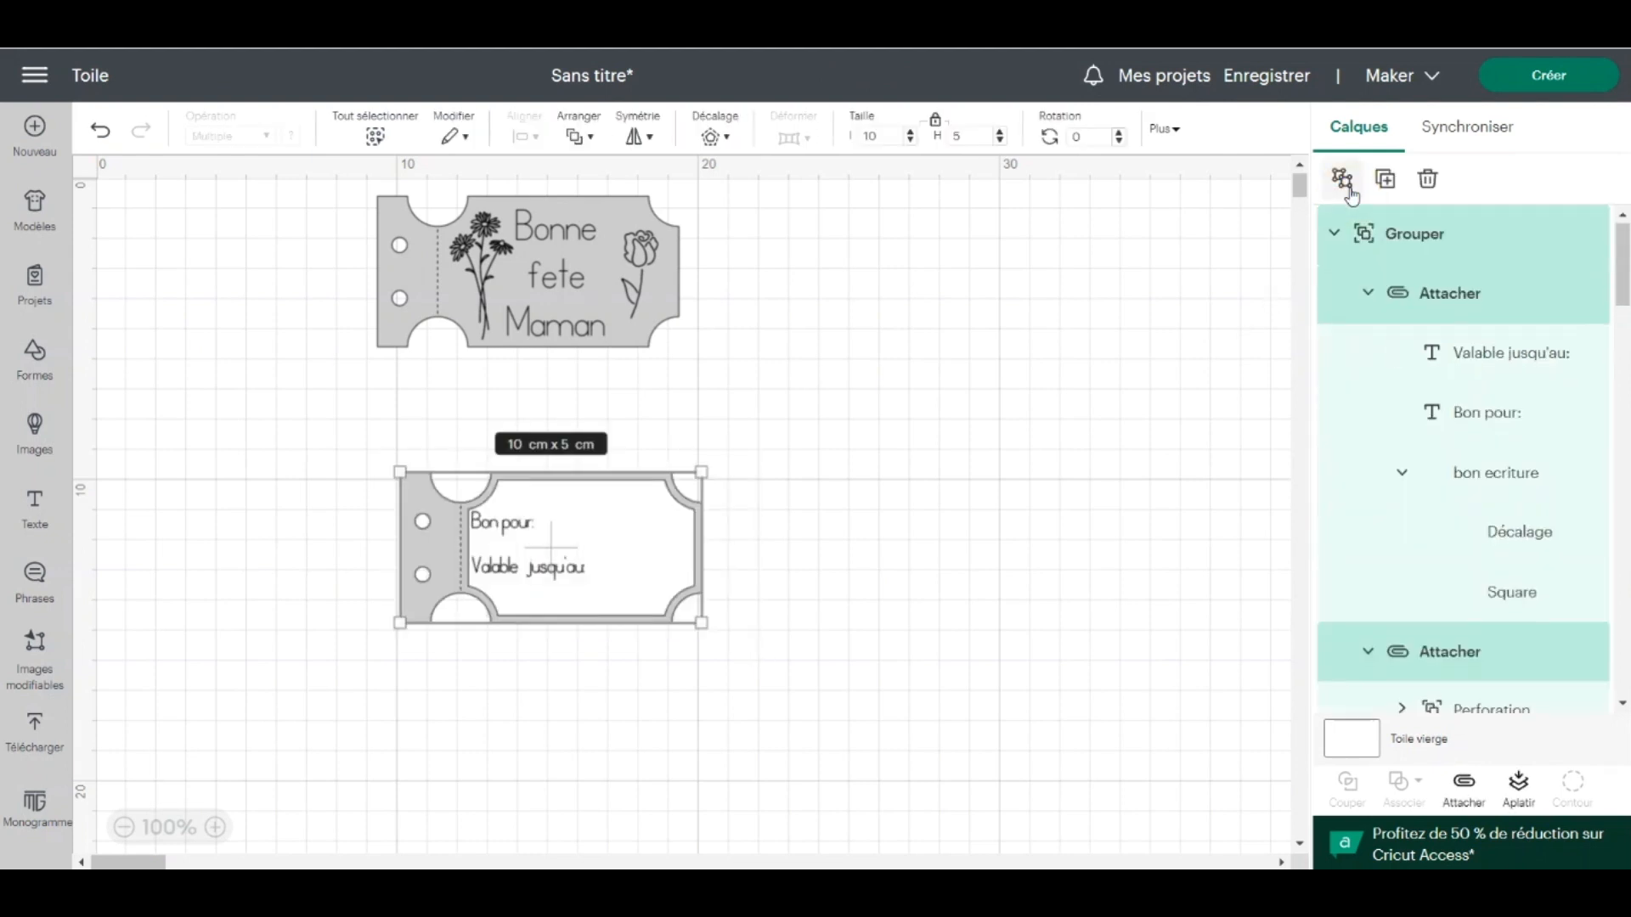
pyautogui.doubleClick(1416, 236)
pyautogui.click(1423, 233)
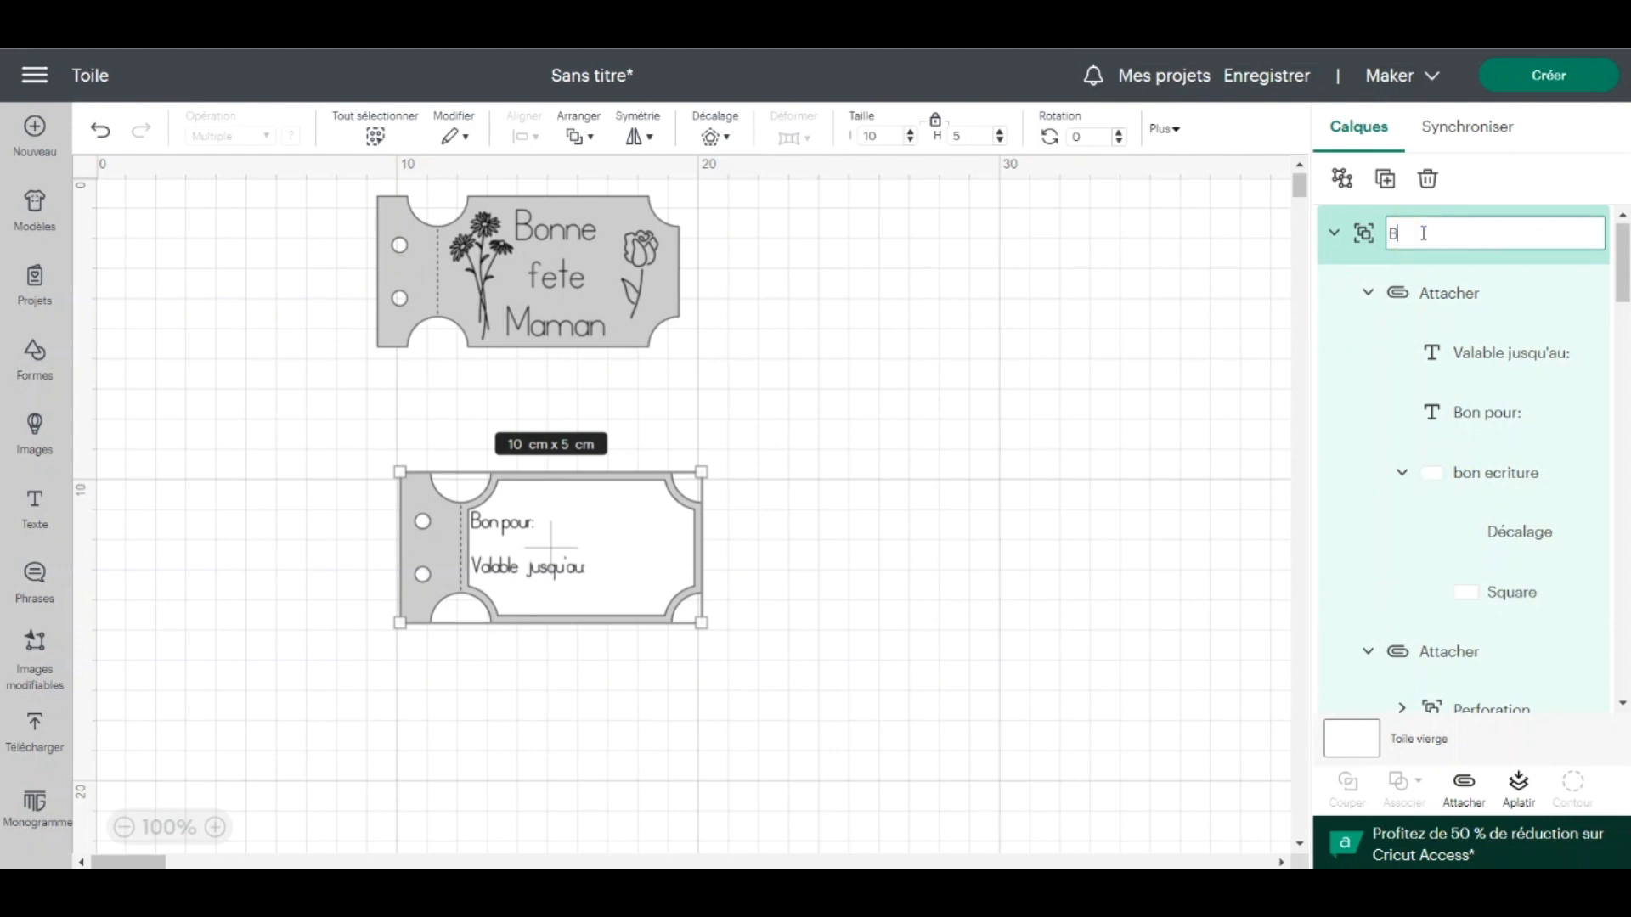
pyautogui.press('Return')
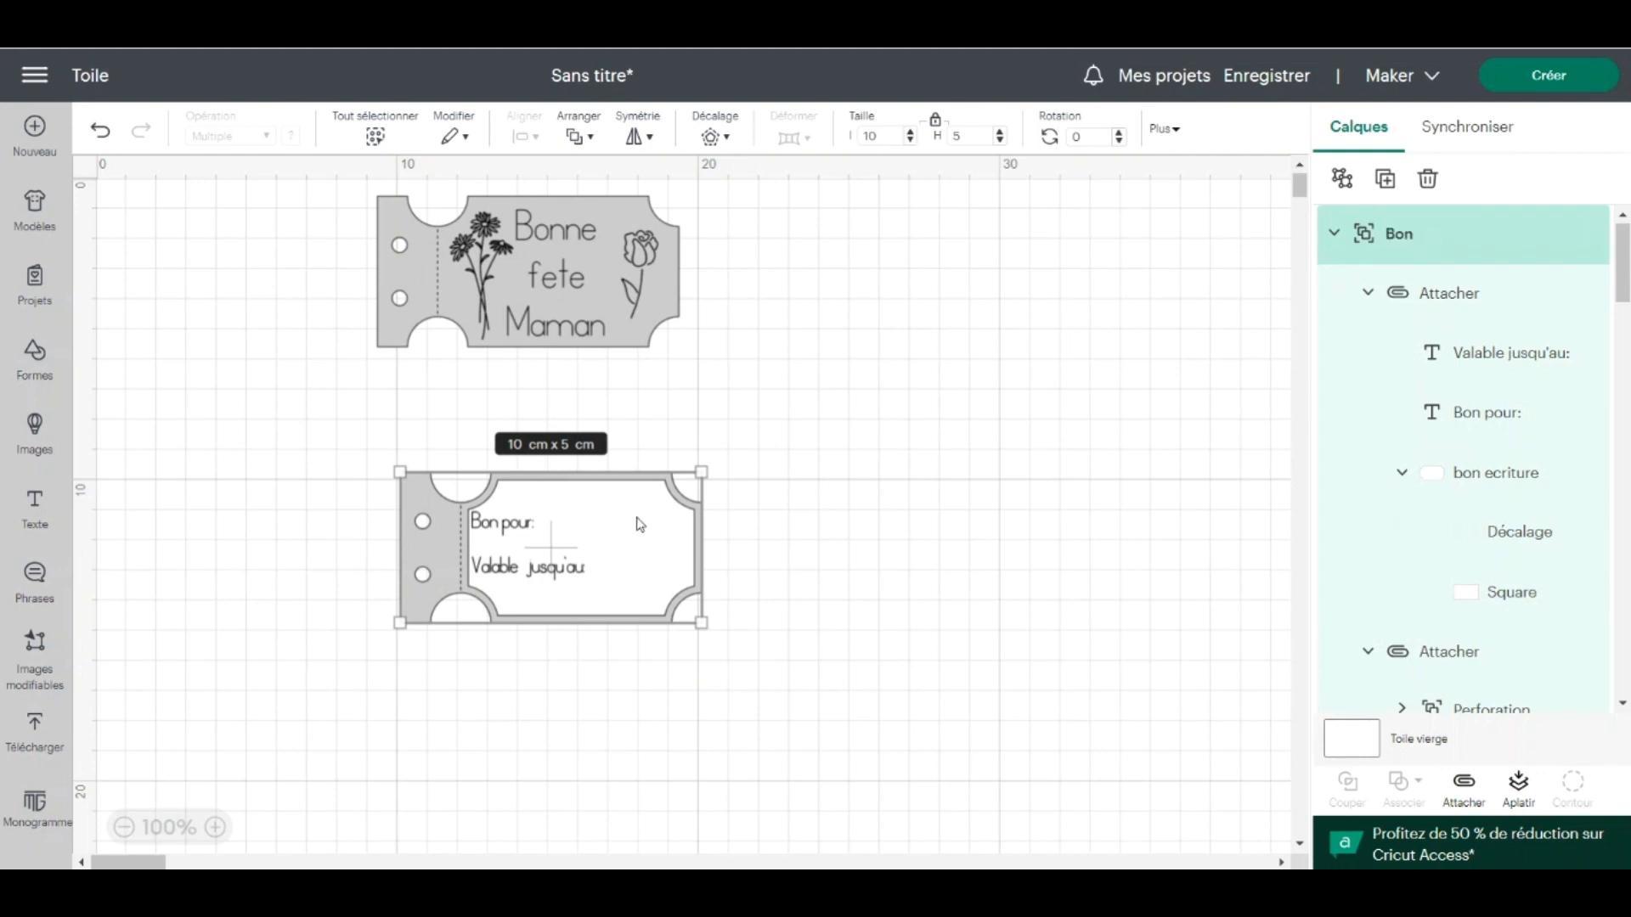
# Move the "Bon" voucher below and left of the greeting tag and paste seven copies of it
pyautogui.moveTo(559, 535); pyautogui.dragTo(312, 493)
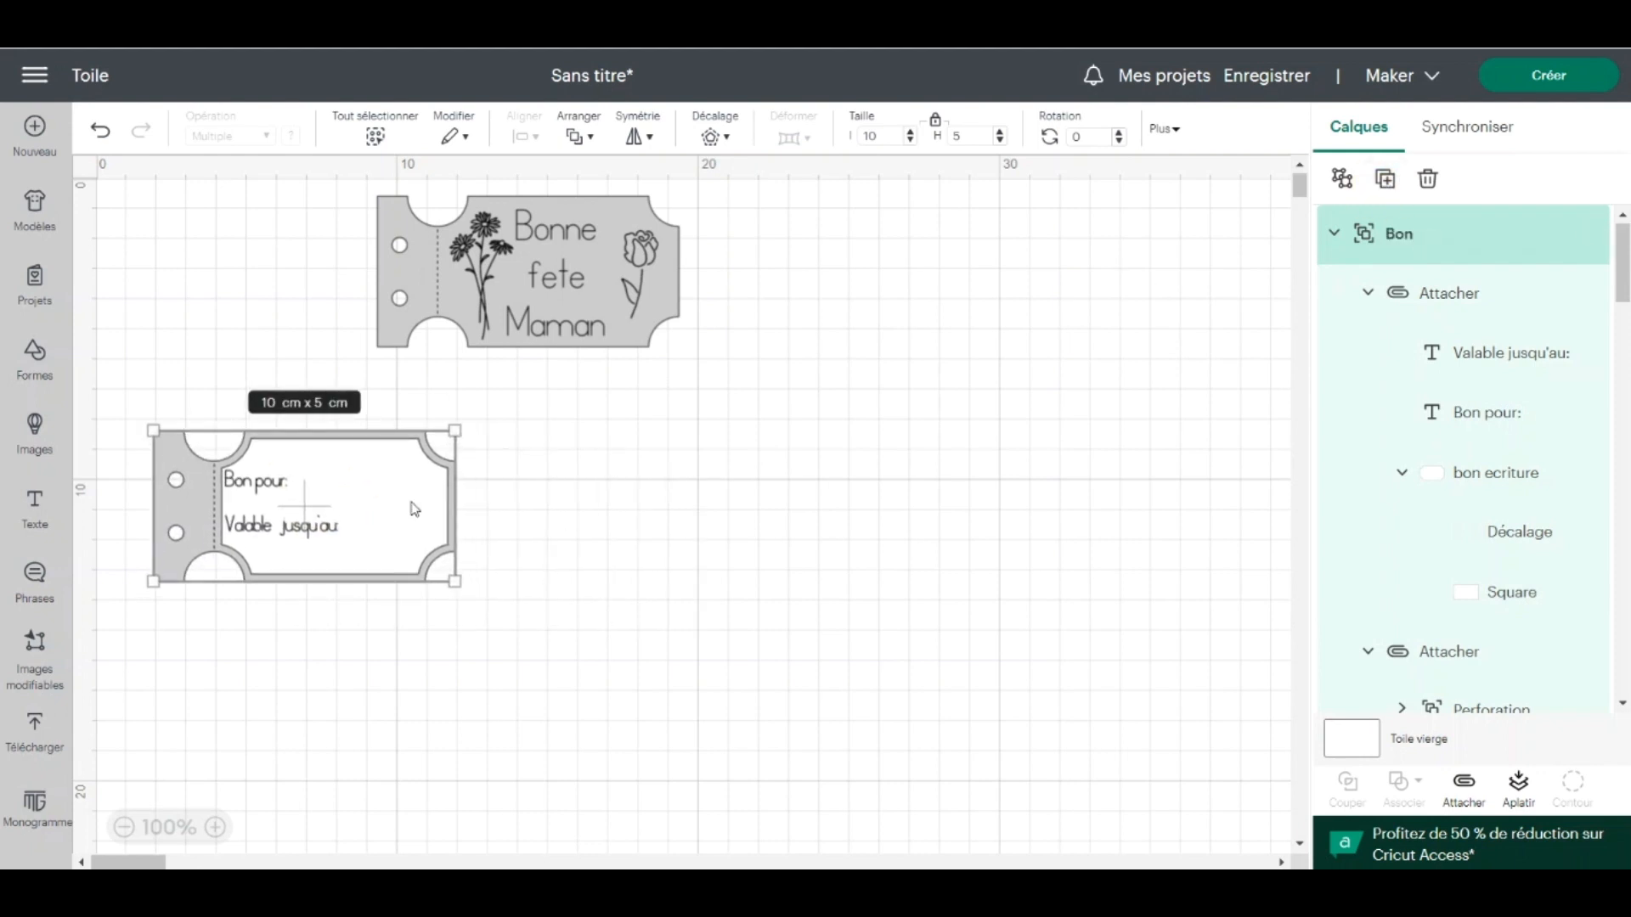
pyautogui.hotkey('ctrl', 'v')
pyautogui.hotkey('ctrl', 'v')
pyautogui.hotkey('ctrl', 'v')
pyautogui.hotkey('ctrl', 'v')
pyautogui.hotkey('ctrl', 'v')
pyautogui.hotkey('ctrl', 'v')
pyautogui.hotkey('ctrl', 'v')
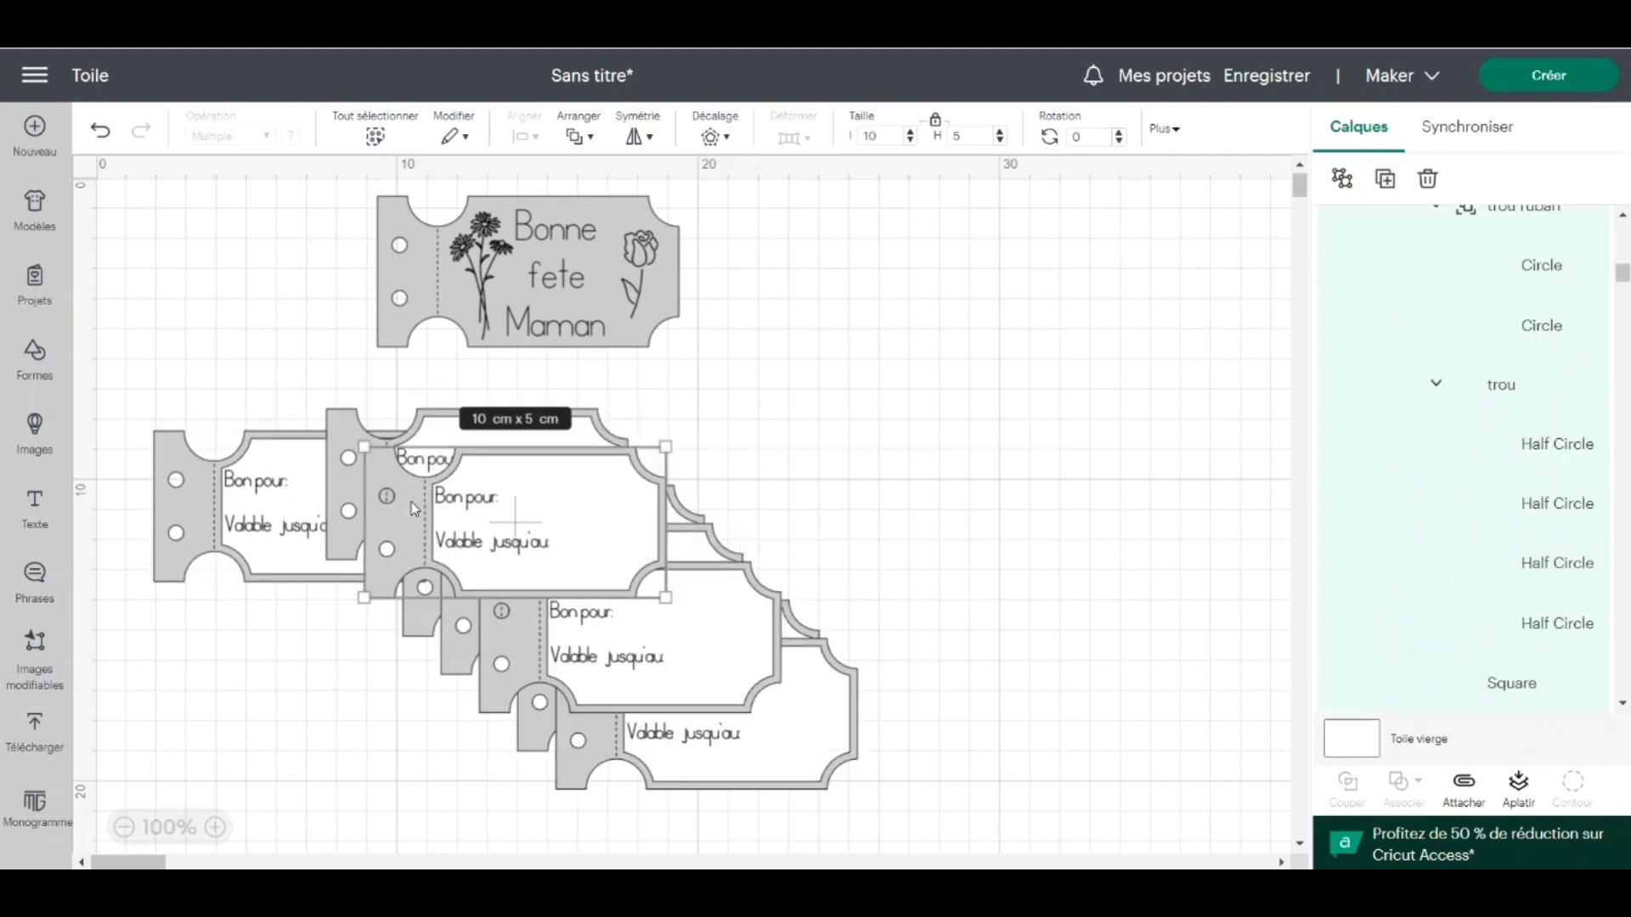
# Spread three of the overlapping voucher copies out over free areas of the canvas
pyautogui.moveTo(504, 497); pyautogui.dragTo(898, 419)
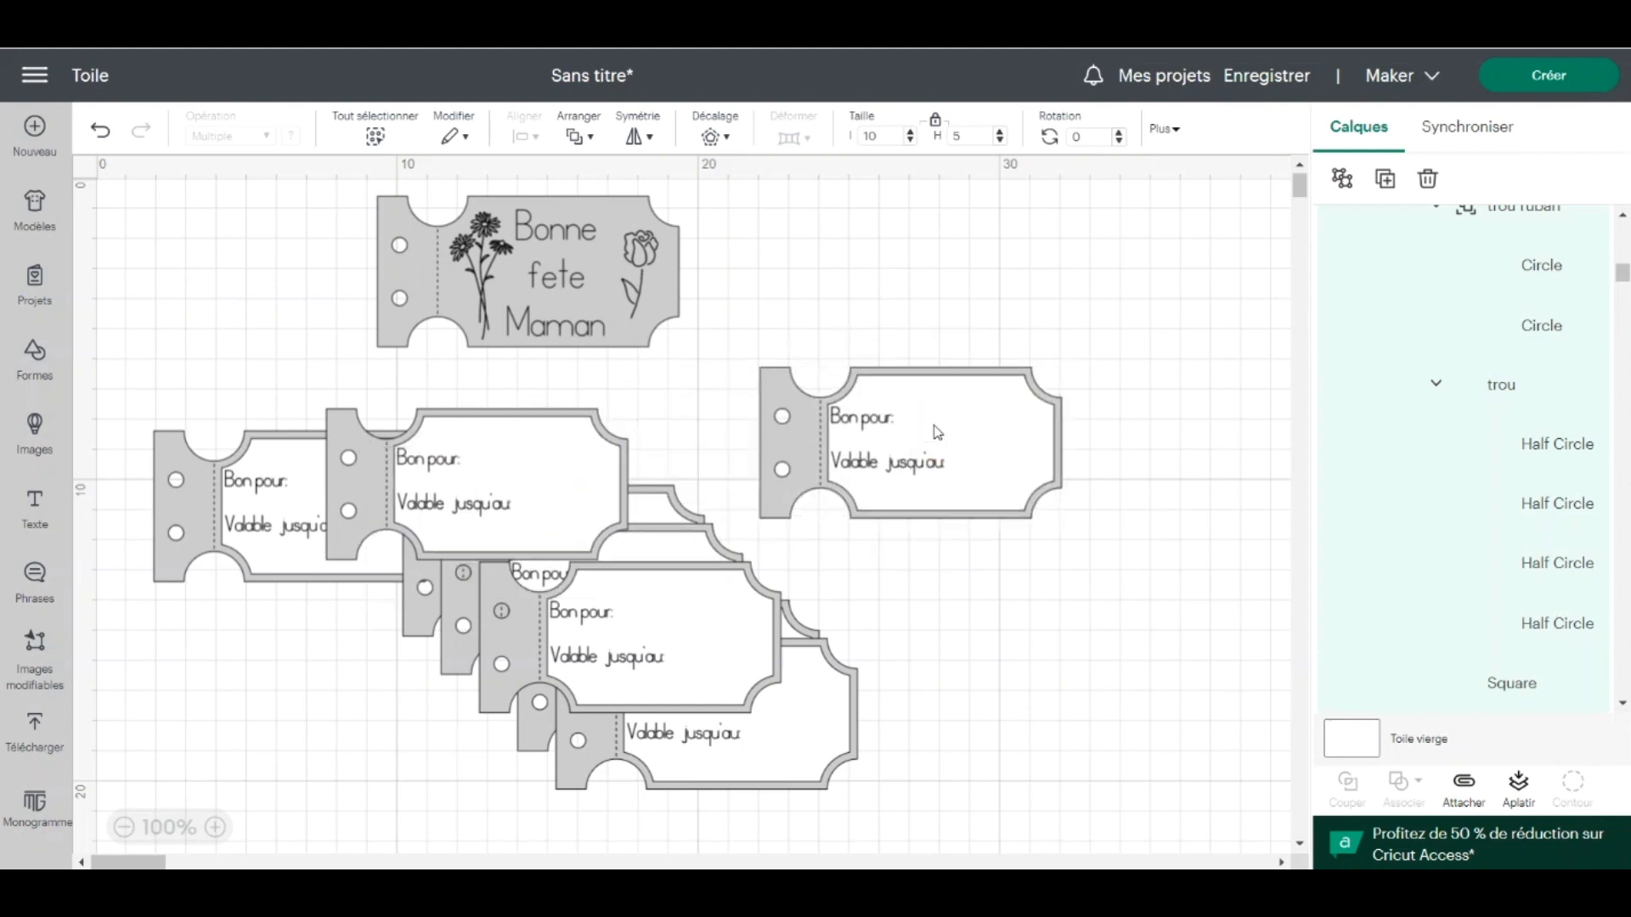
pyautogui.moveTo(483, 501); pyautogui.dragTo(1066, 616)
pyautogui.moveTo(621, 671); pyautogui.dragTo(323, 761)
pyautogui.click(332, 705)
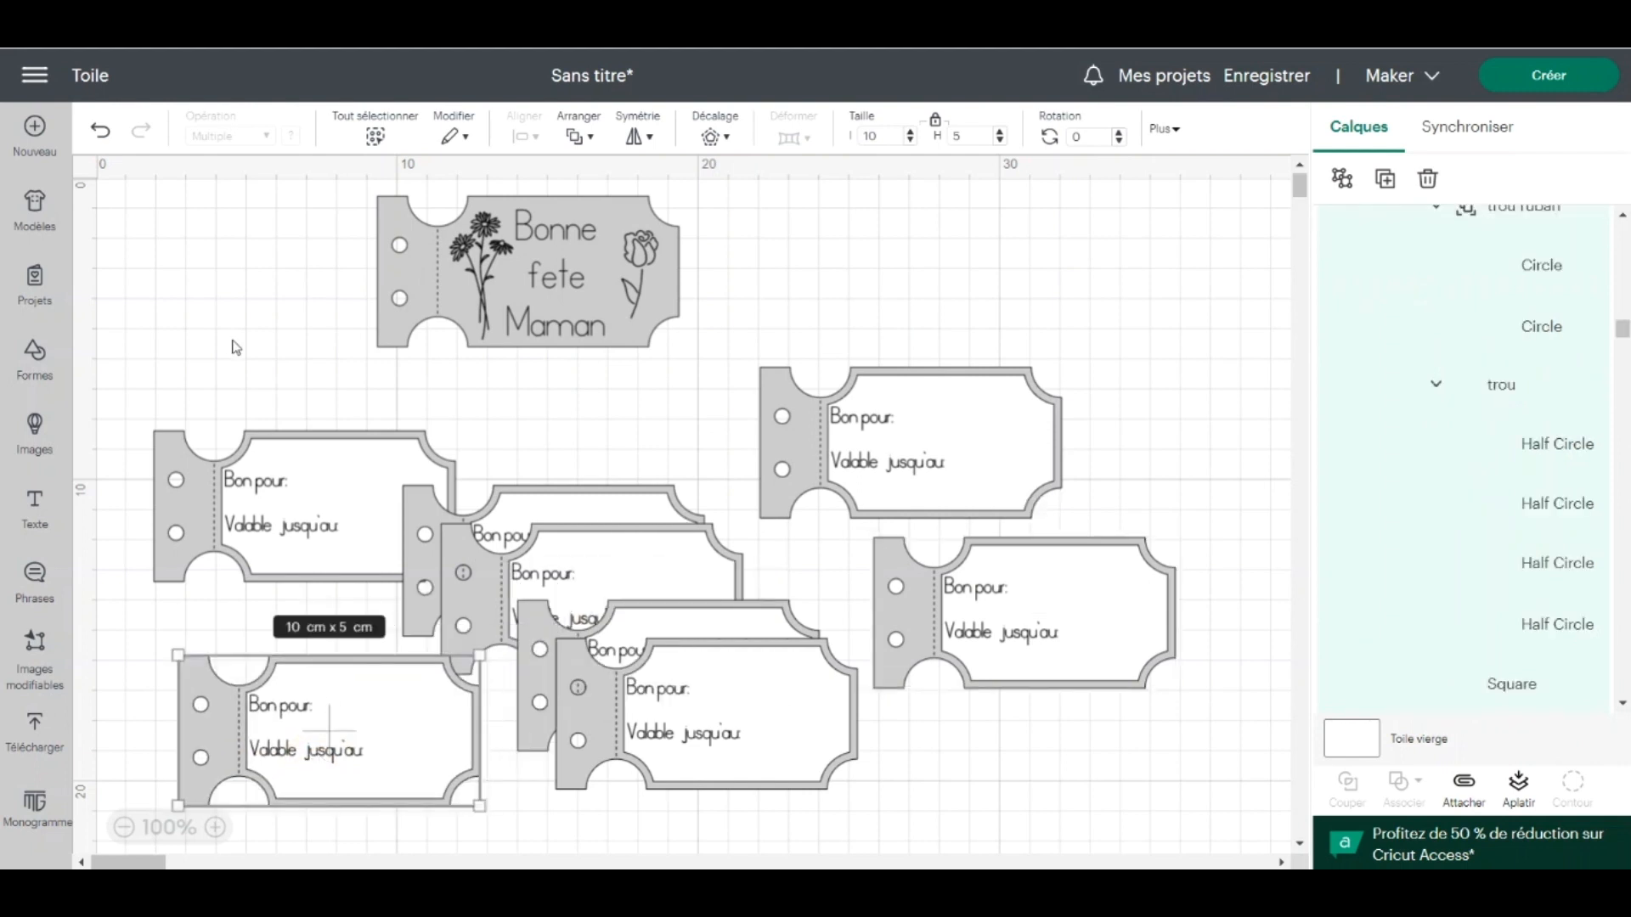
# Bring the "Bonne fete Maman" greeting tag to the front of all the vouchers
pyautogui.click(542, 258)
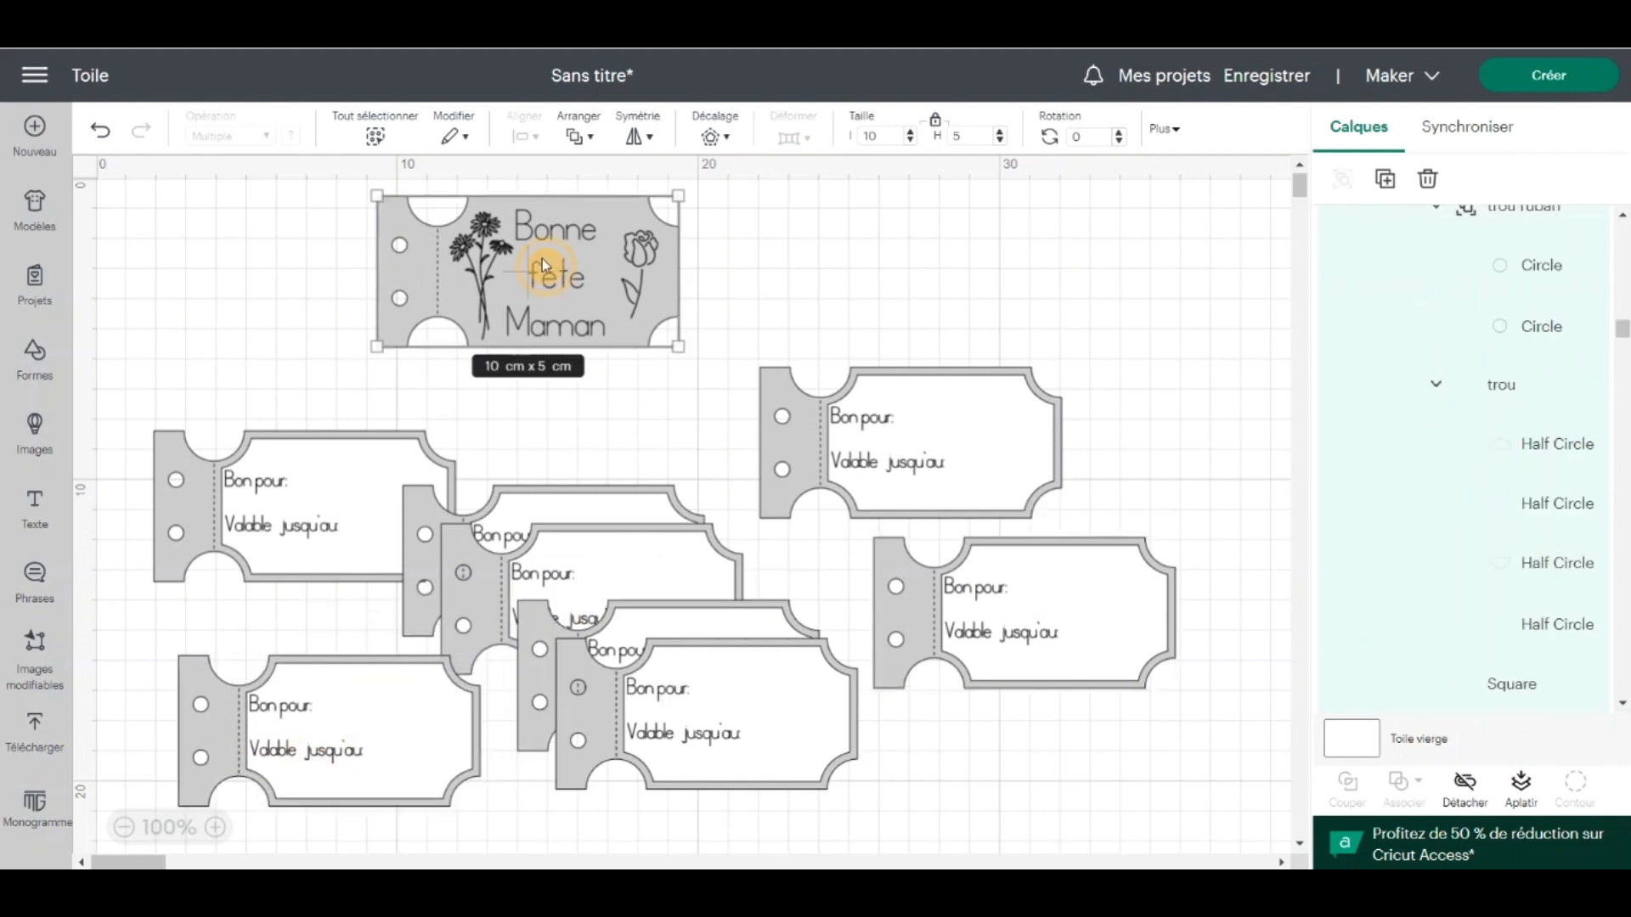
pyautogui.click(578, 136)
pyautogui.click(624, 179)
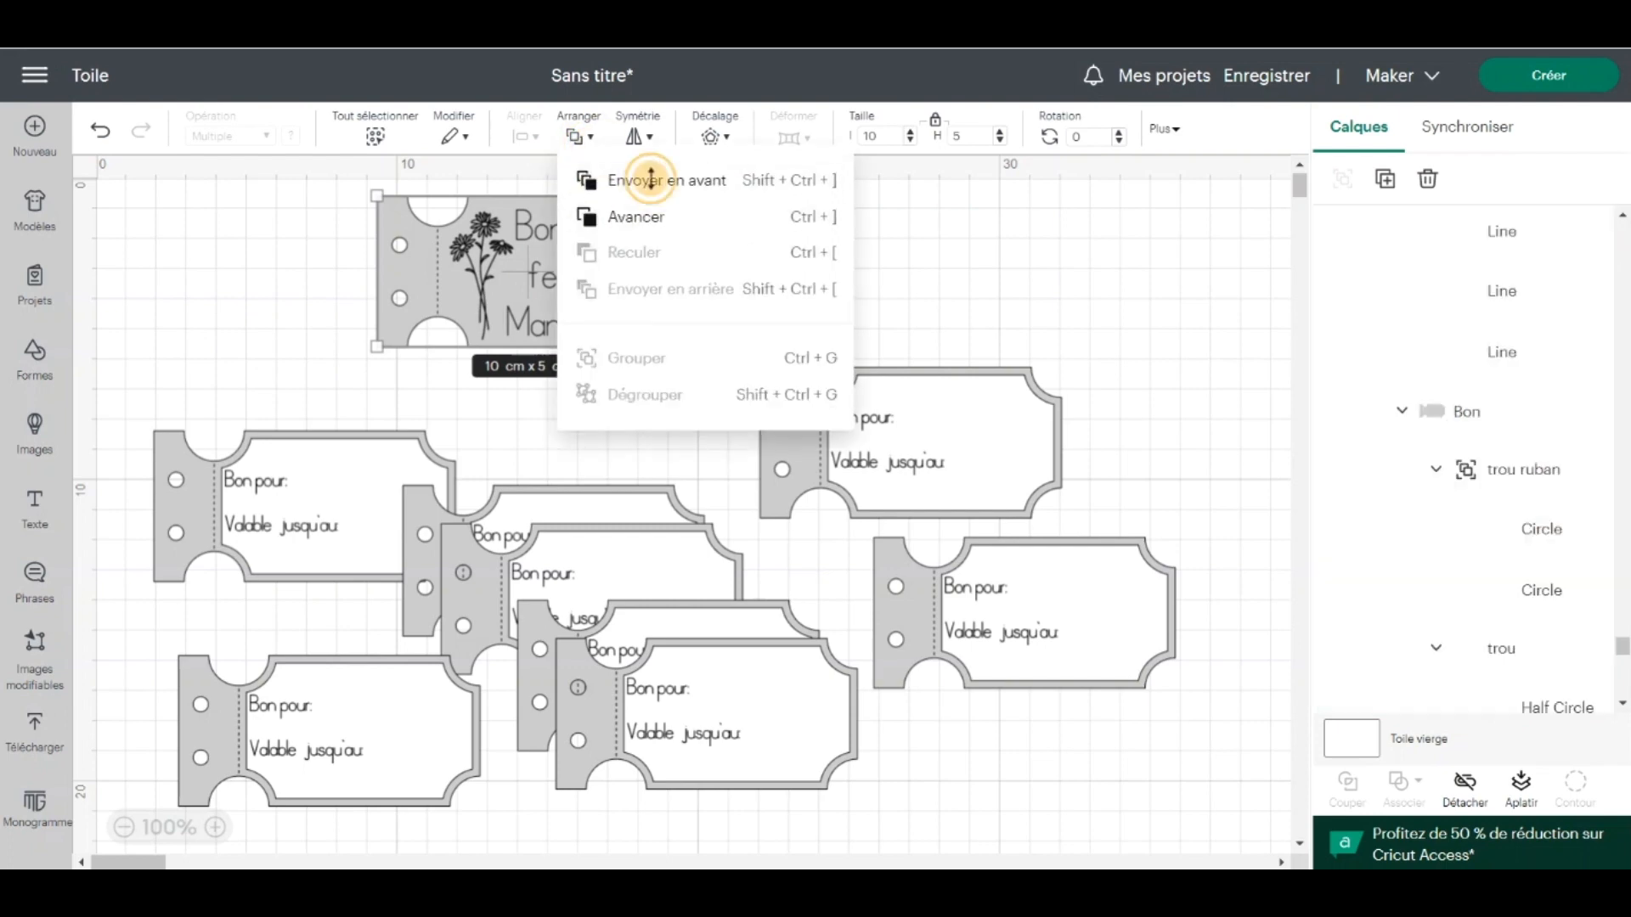
# Centre the greeting tag and all vouchers on each other as one stack and move the stack up and left
pyautogui.moveTo(134, 199); pyautogui.dragTo(1058, 741)
pyautogui.click(514, 136)
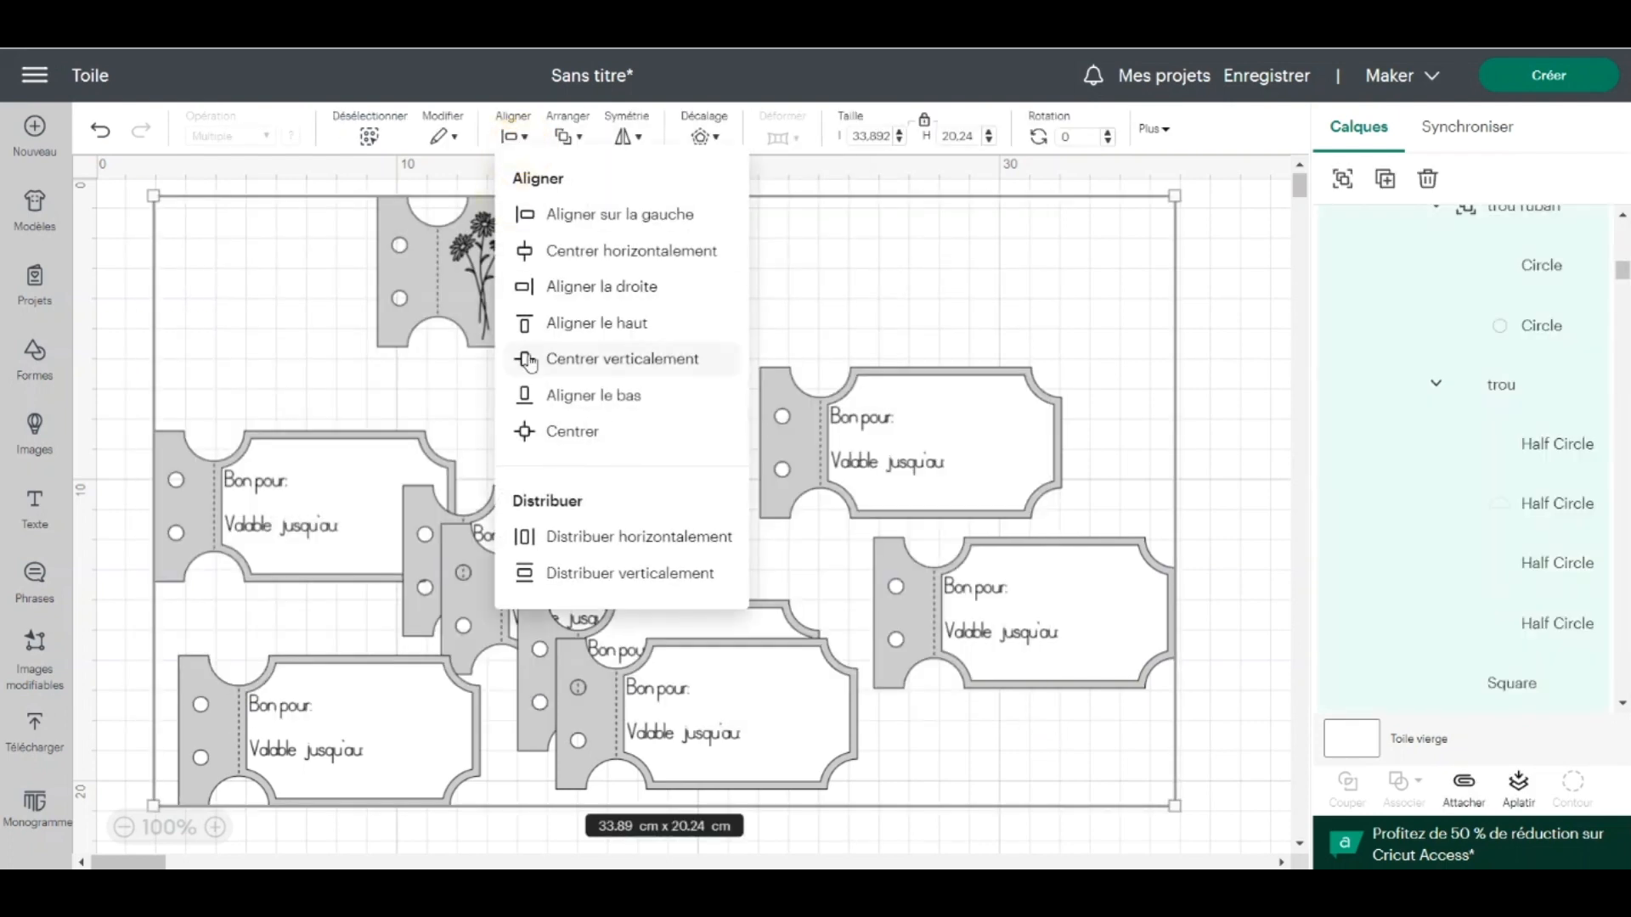
pyautogui.click(549, 422)
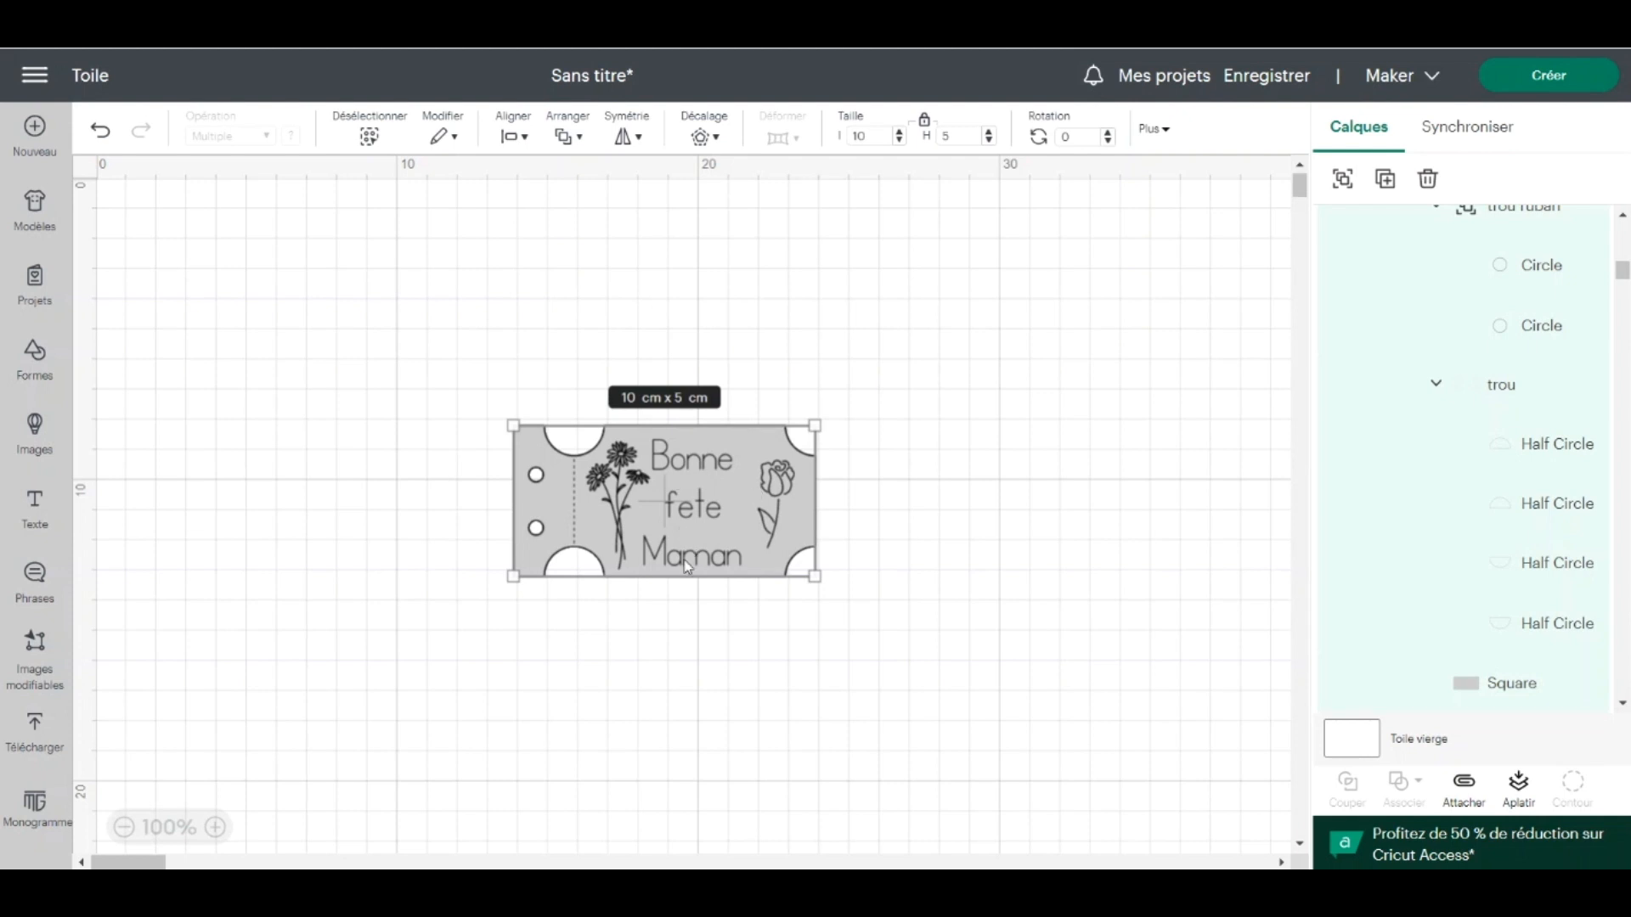
pyautogui.moveTo(717, 501); pyautogui.dragTo(604, 368)
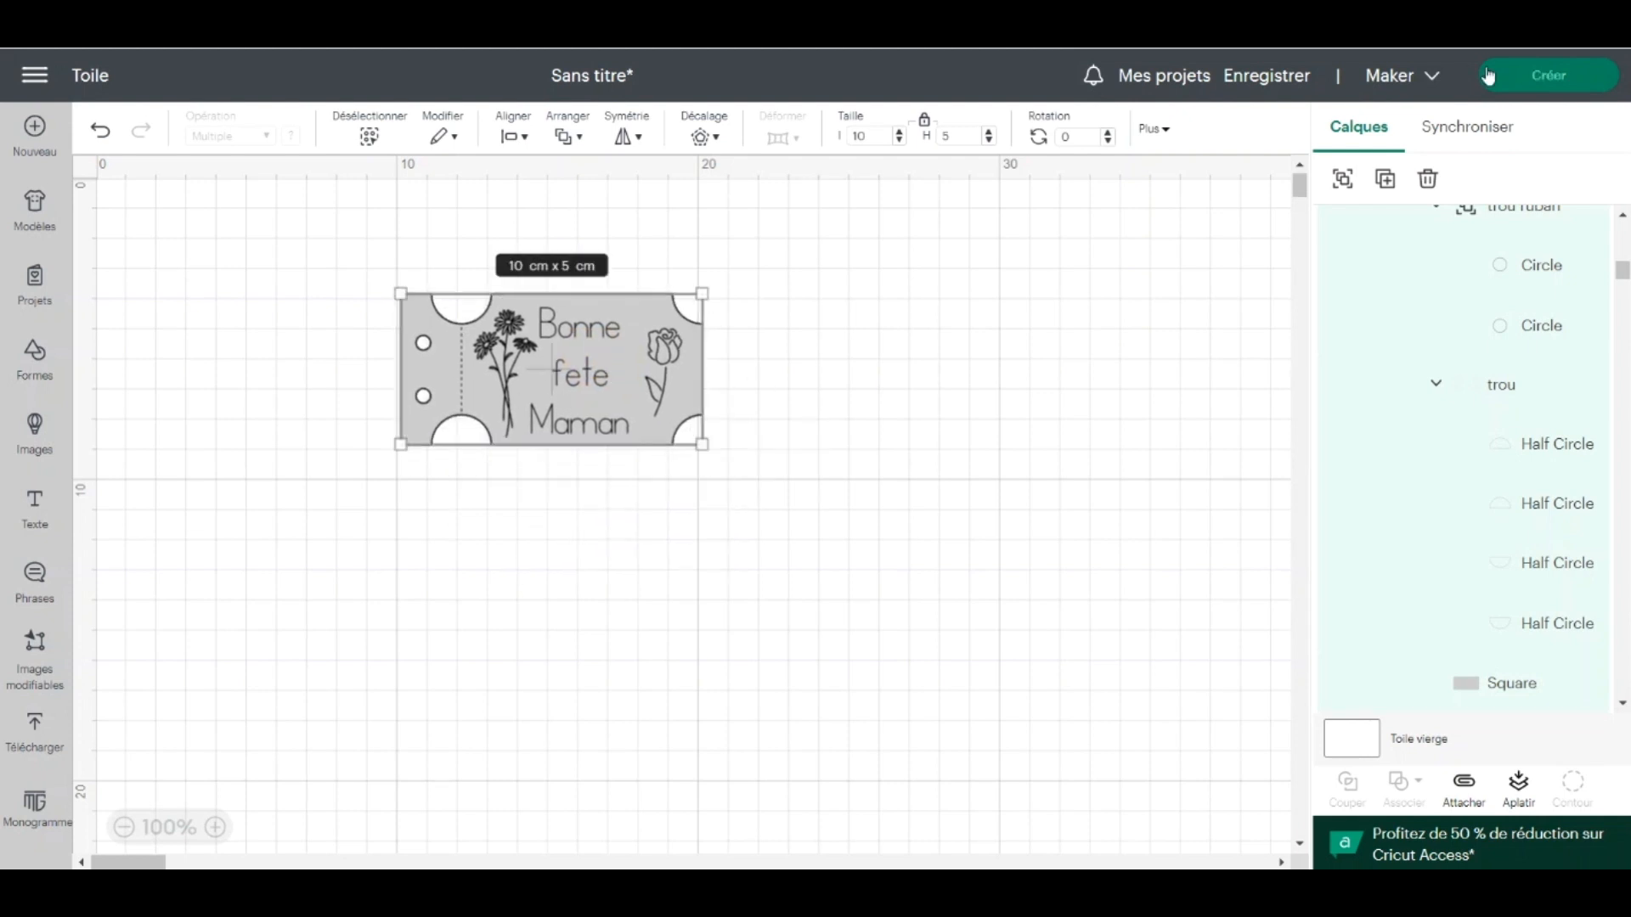
# Preview the cutting mats for the full set of vouchers, including the white writing-panel mat
pyautogui.click(1542, 76)
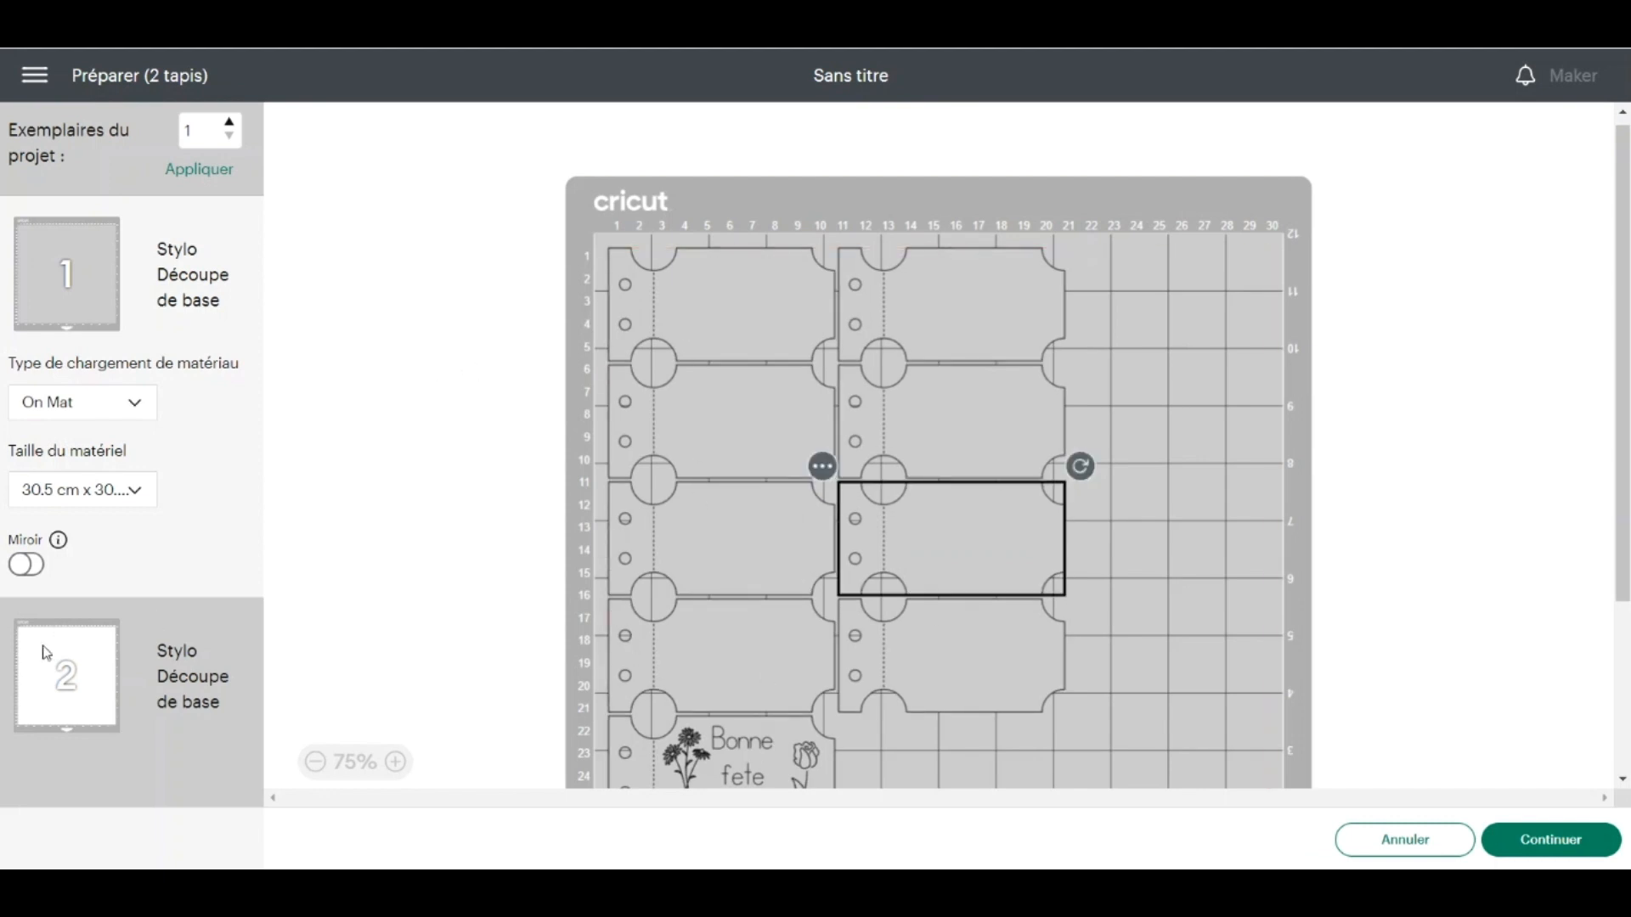
pyautogui.click(59, 674)
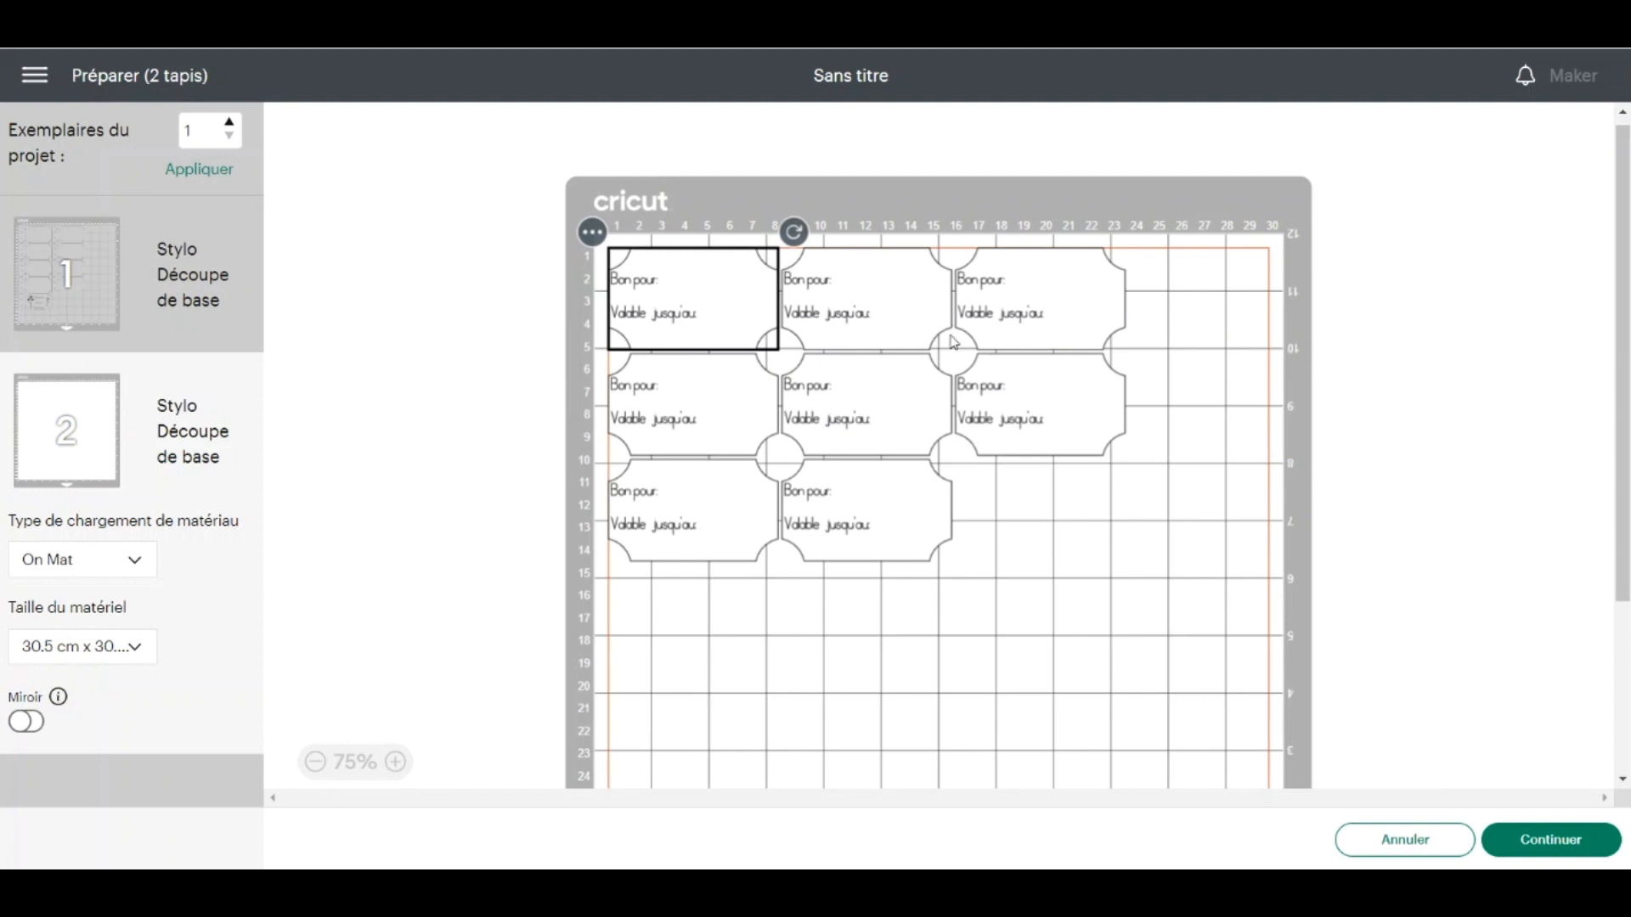